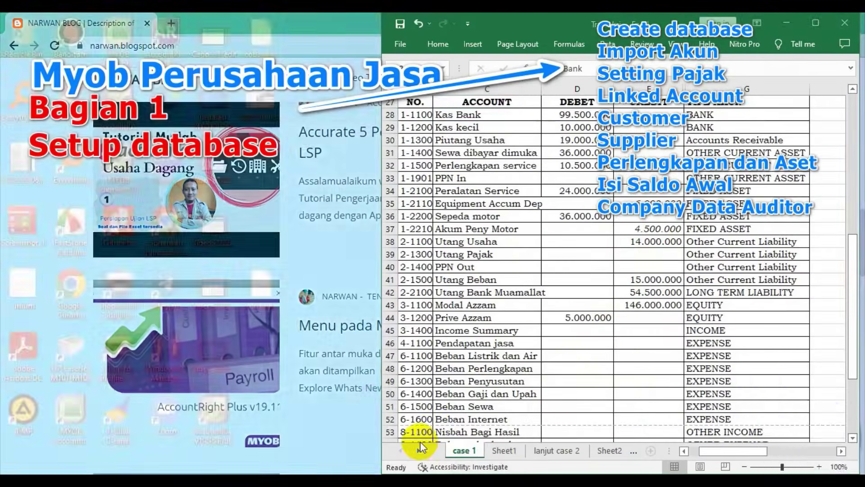
Examine the company identity, the business background and the accounting policies on the case 1 sheet, with the workbook window maximized
scroll(625, 334, up, 10)
scroll(626, 335, up, 2)
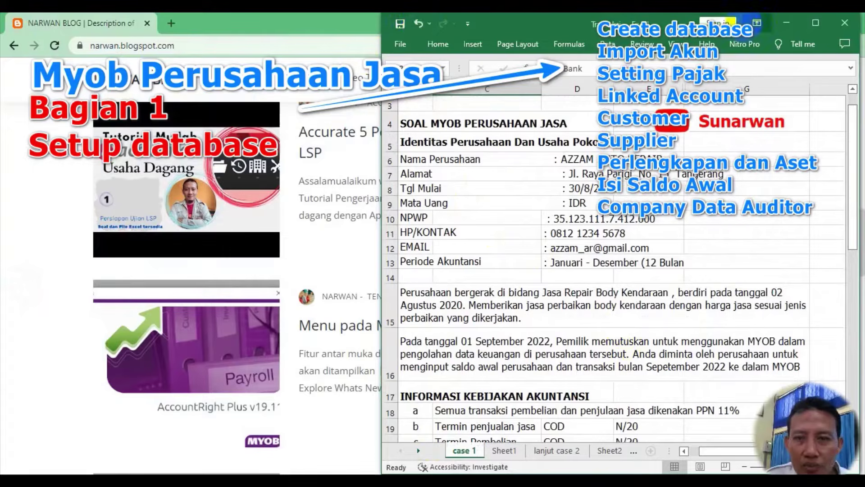
click(816, 23)
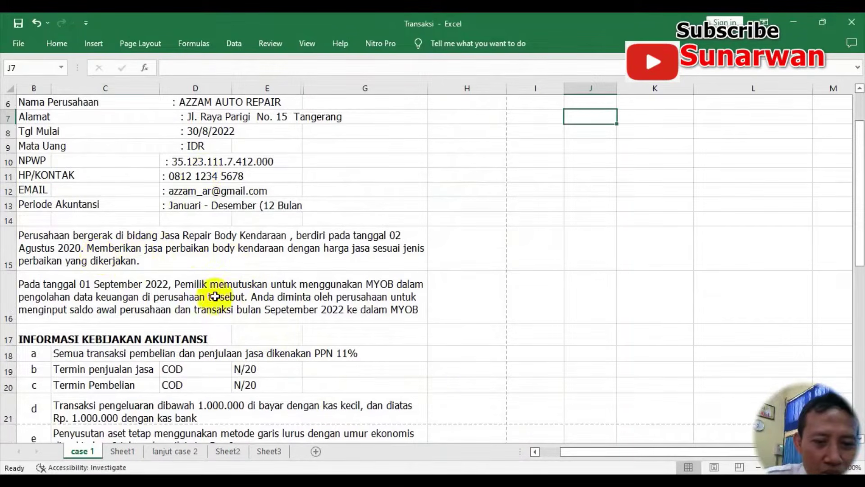
click(104, 299)
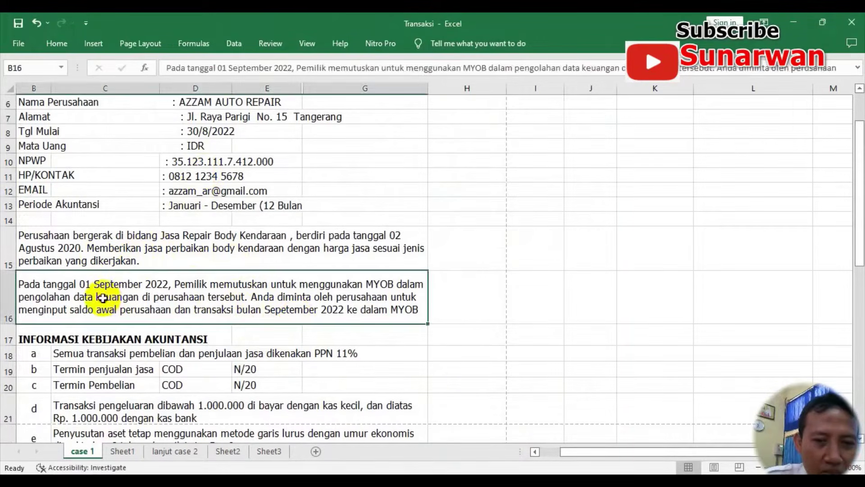
click(443, 200)
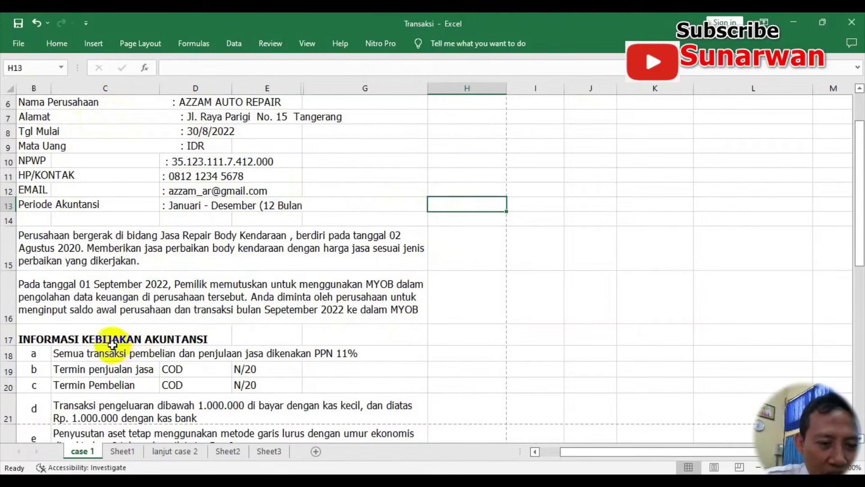
scroll(112, 343, down, 2)
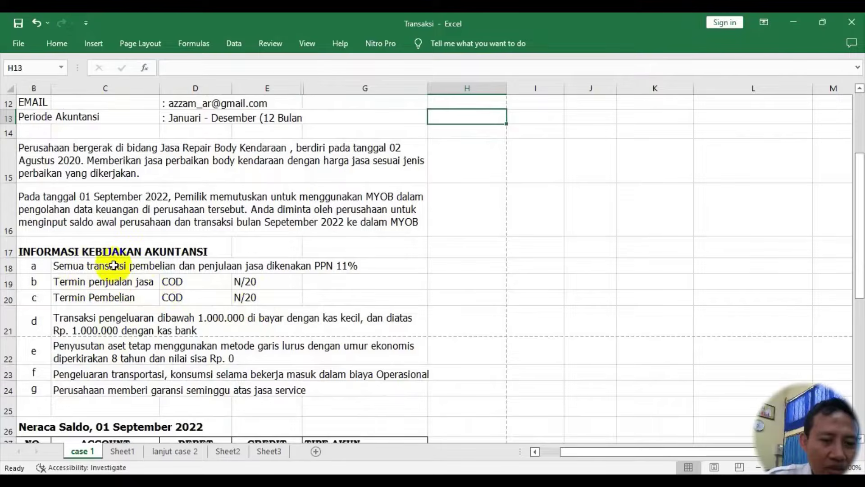
click(110, 327)
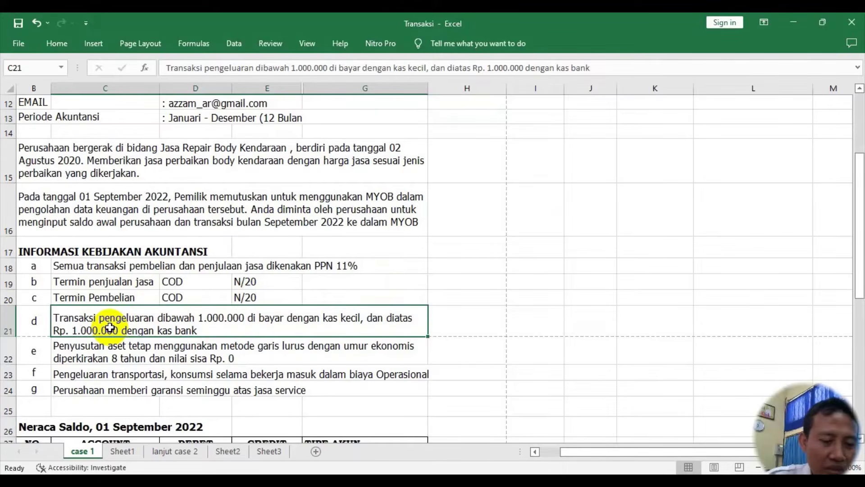
scroll(109, 327, down, 1)
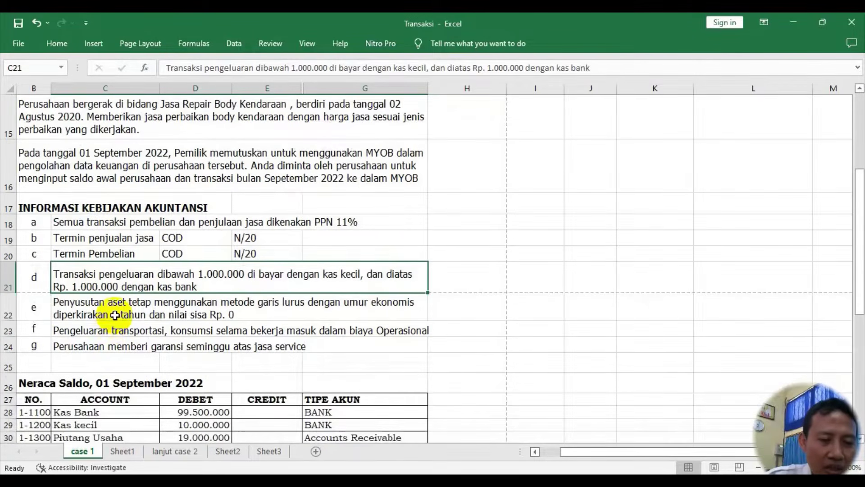
click(116, 315)
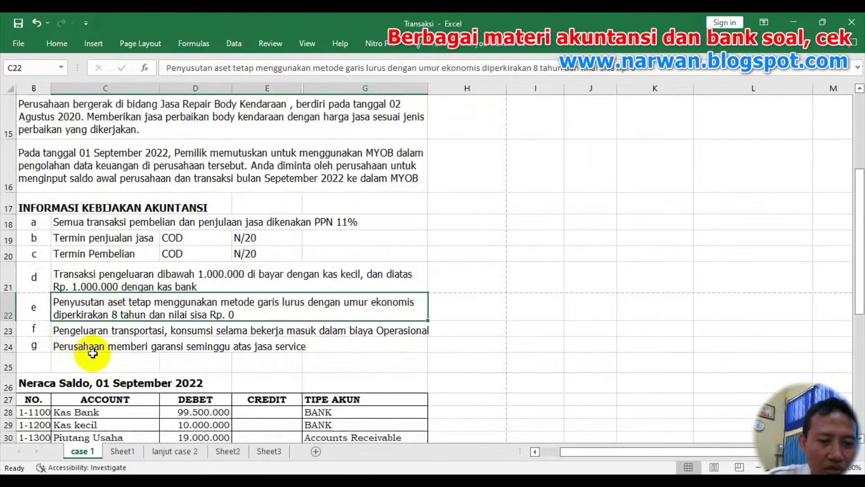
Review the accounts, balances and account types in the 01 September 2022 trial balance on the case 1 sheet
scroll(93, 352, down, 1)
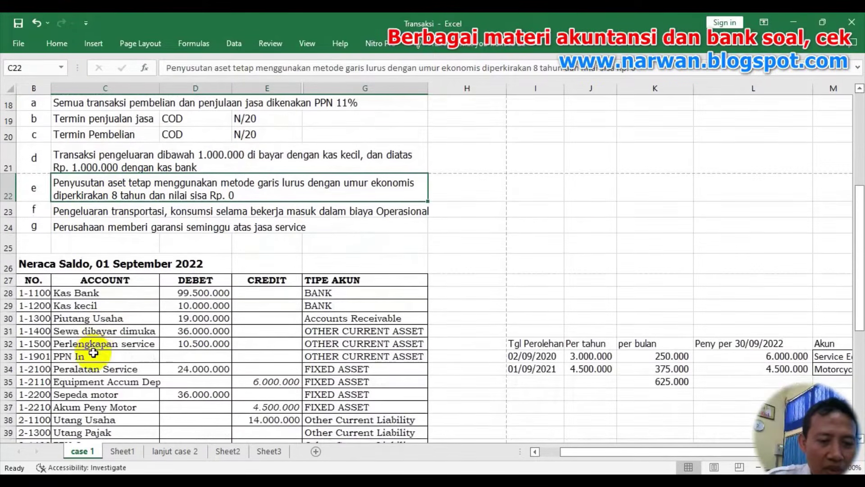
scroll(116, 322, down, 4)
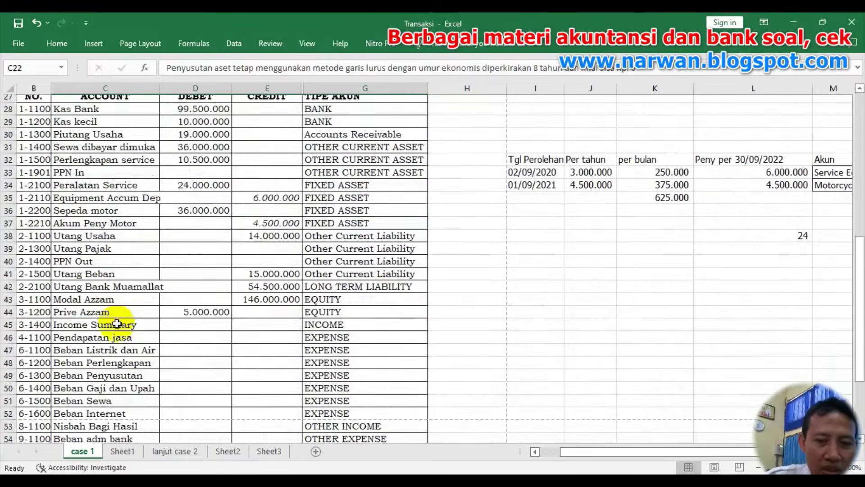
scroll(117, 323, up, 1)
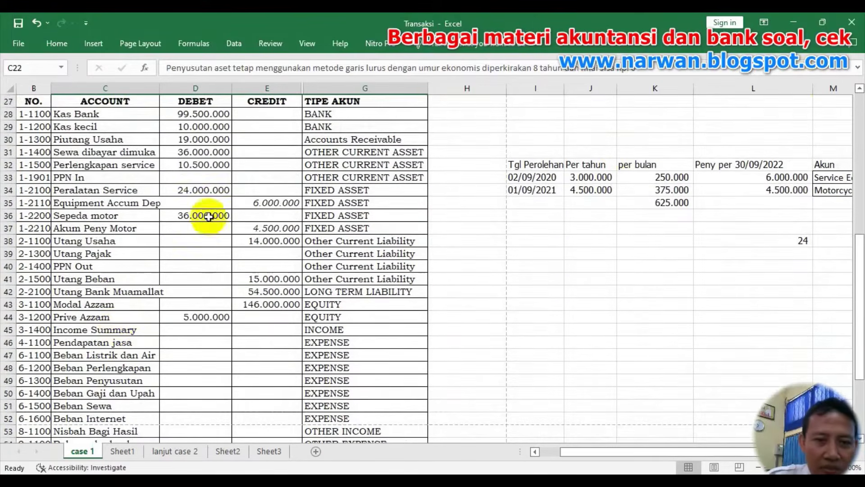
click(183, 215)
scroll(183, 215, up, 1)
scroll(183, 215, down, 2)
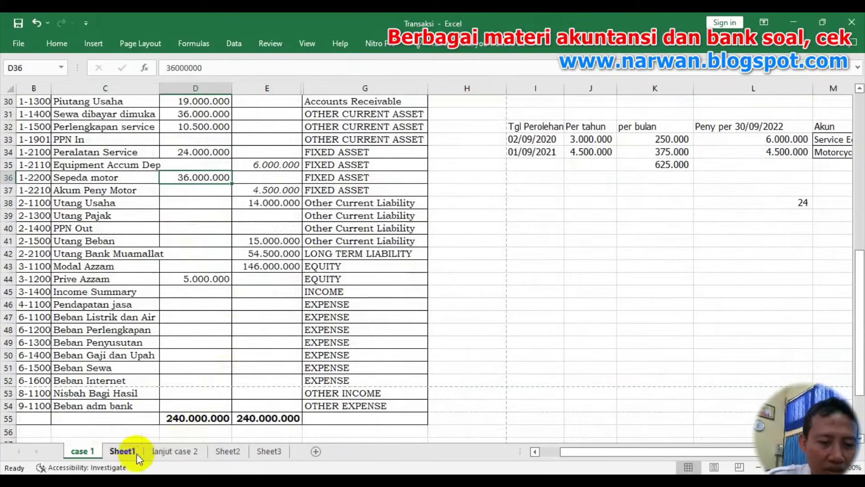
Look over the customer, supplier and service lists on Sheet1 and the September 2022 transactions on lanjut case 2
click(123, 450)
scroll(182, 300, down, 3)
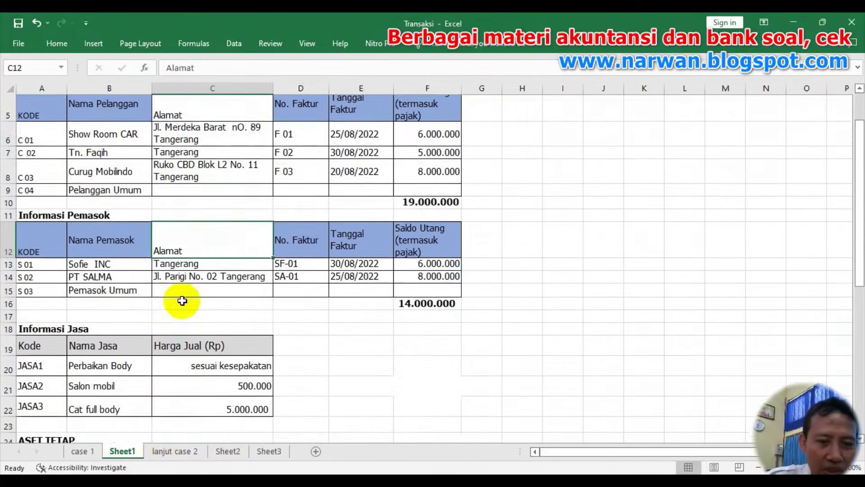
click(193, 453)
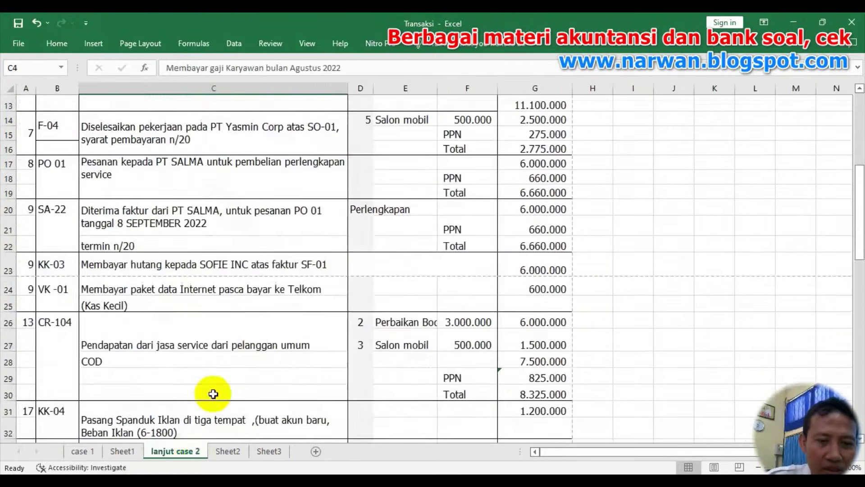
scroll(261, 331, up, 4)
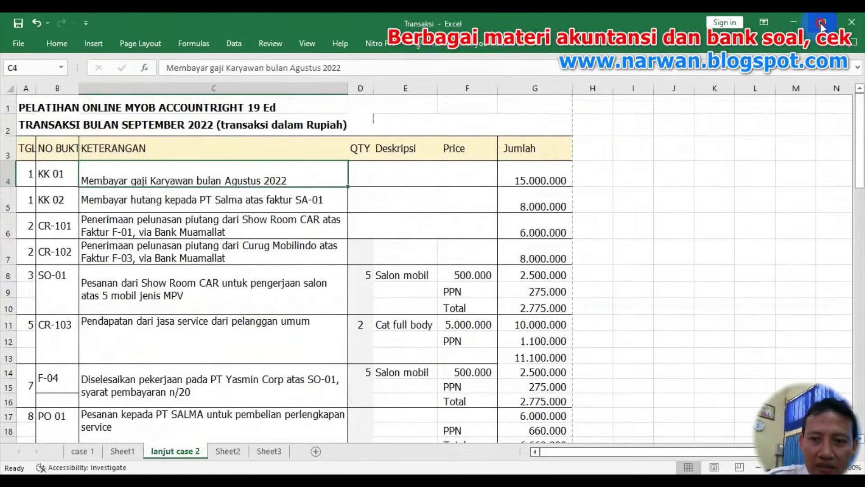
click(821, 23)
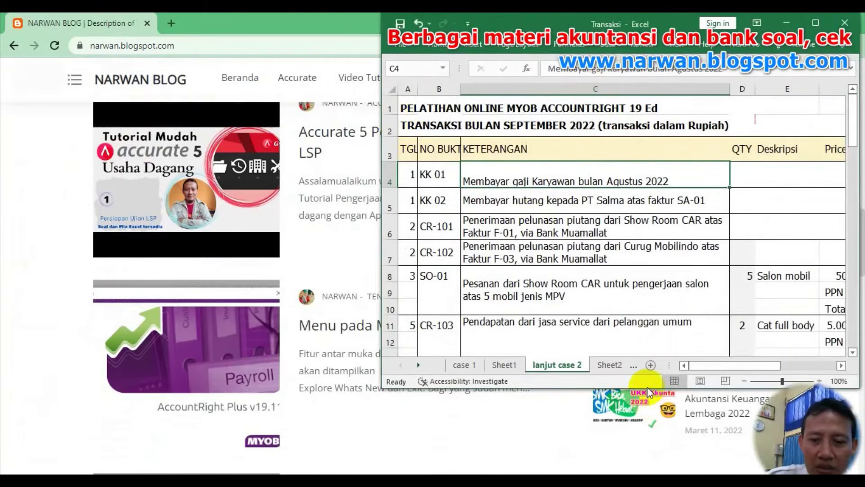
drag(648, 388, 649, 473)
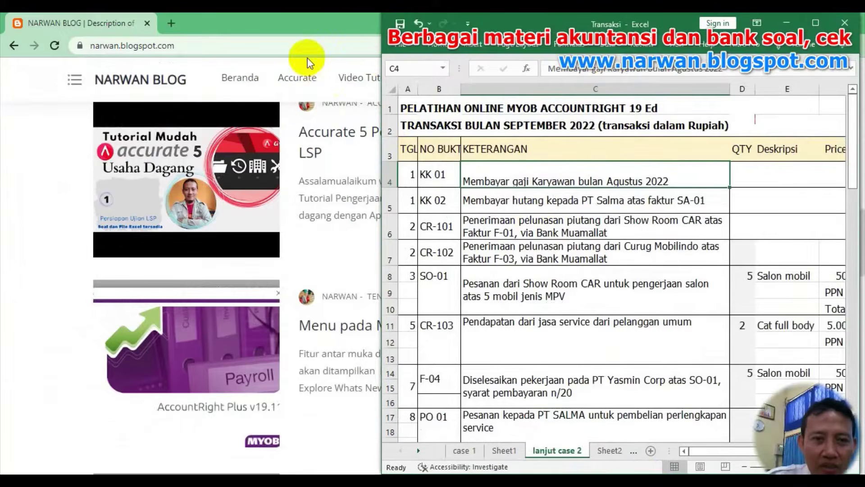
Switch to the blog in Chrome and look through its posts and its software download and video tutorial categories
click(292, 21)
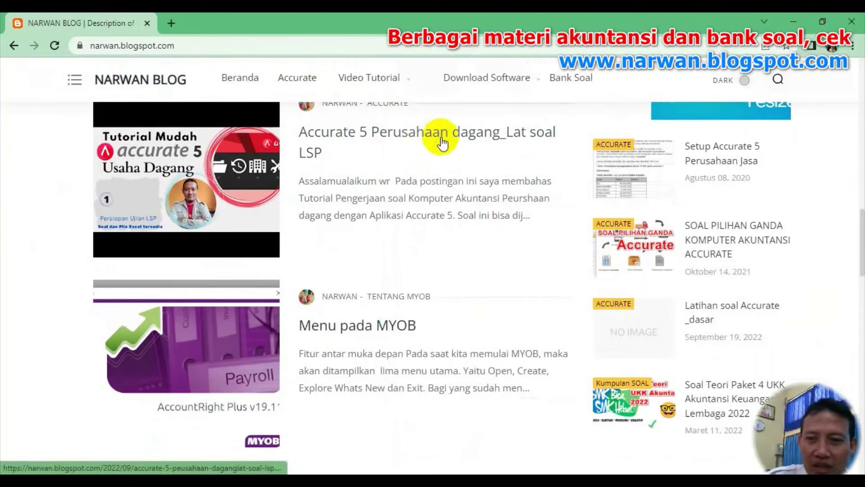
scroll(441, 142, up, 7)
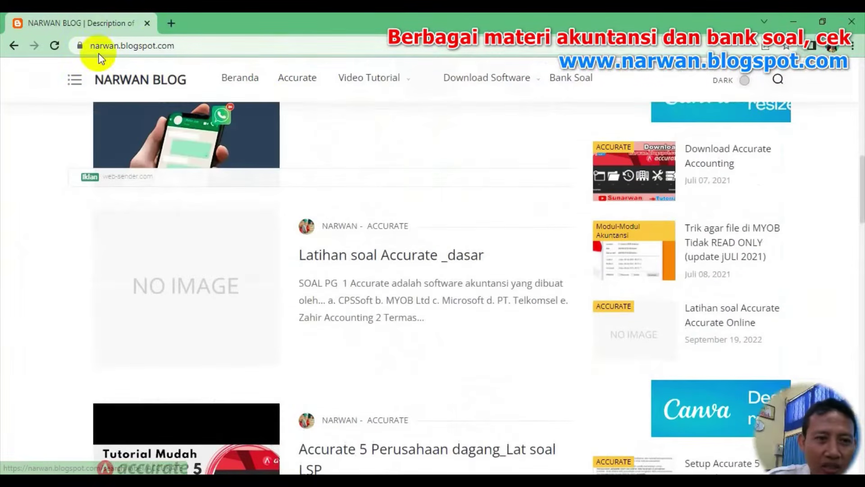
scroll(559, 212, up, 4)
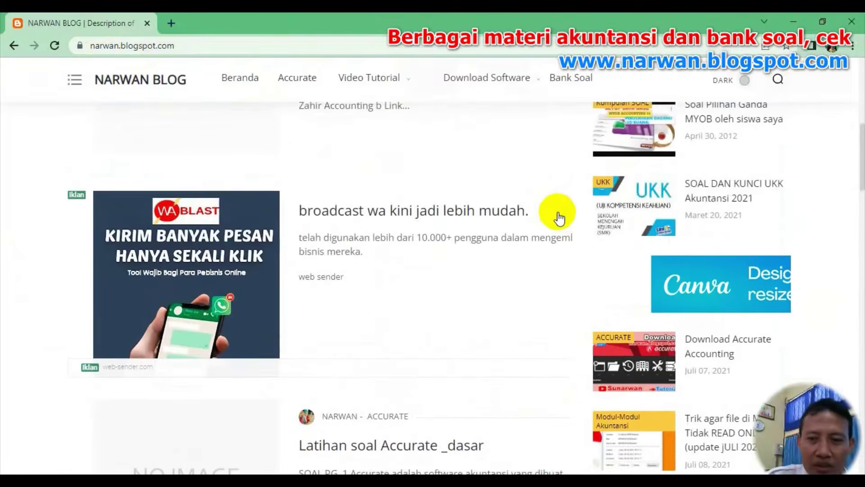
scroll(559, 218, up, 4)
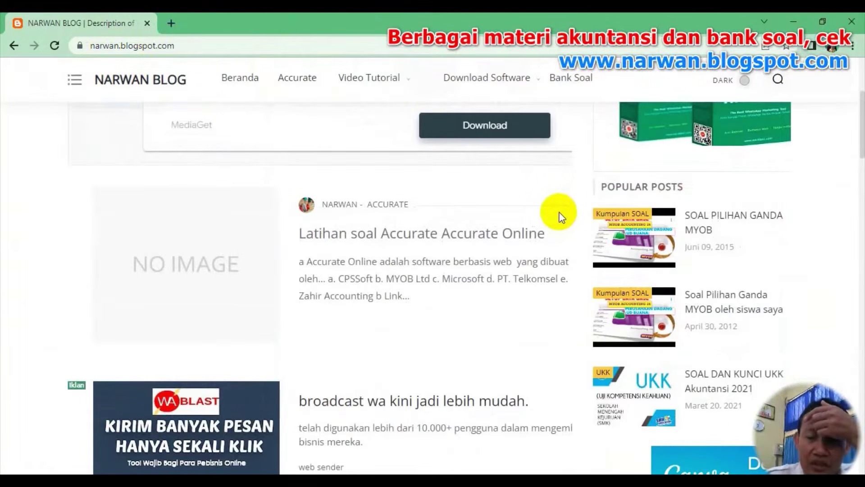
scroll(559, 217, up, 4)
mouse_move(495, 118)
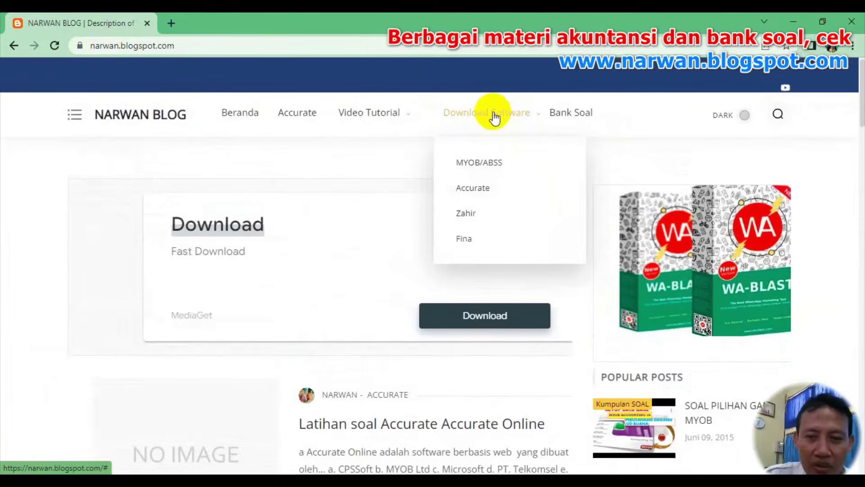
mouse_move(371, 119)
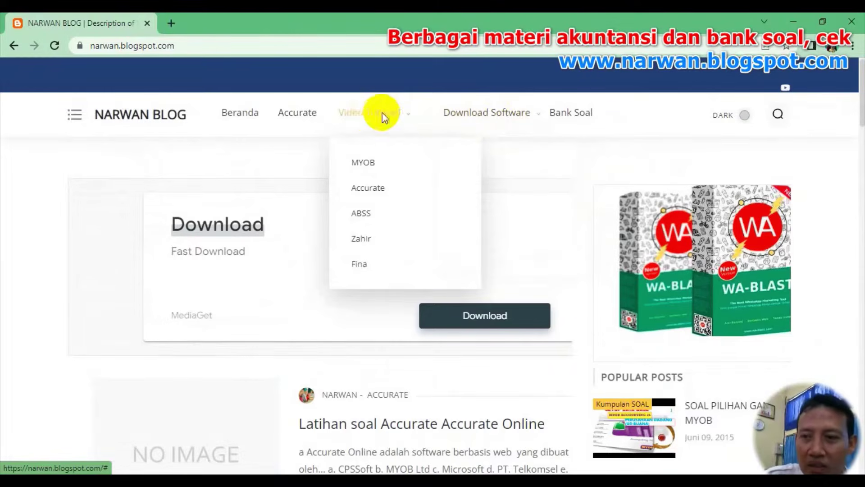
Launch AccountRight Plus v19.16 and start a new company file, advancing to its company information page
click(794, 22)
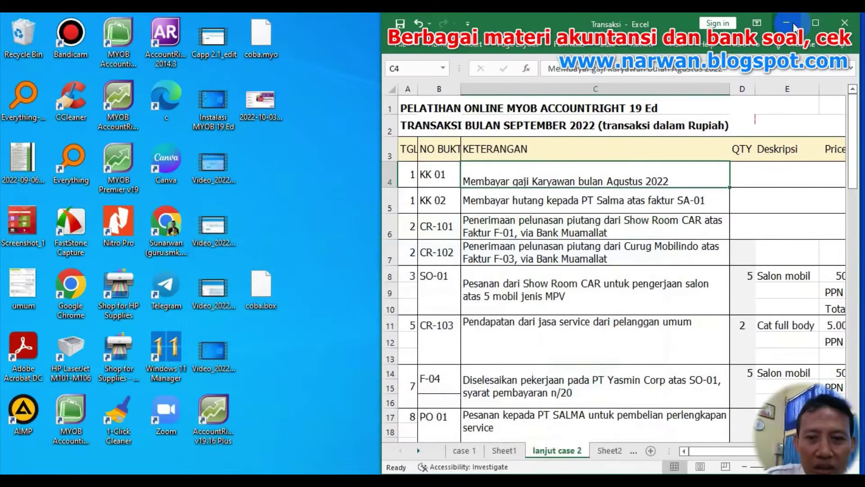
double_click(213, 404)
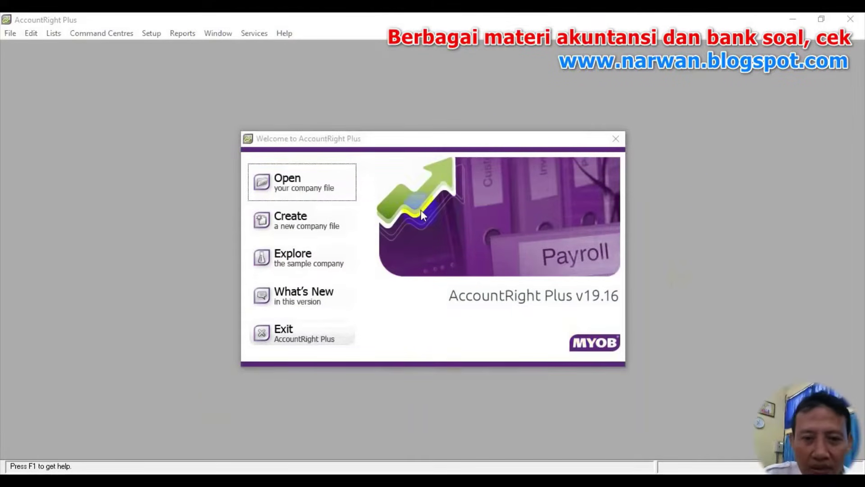
click(284, 225)
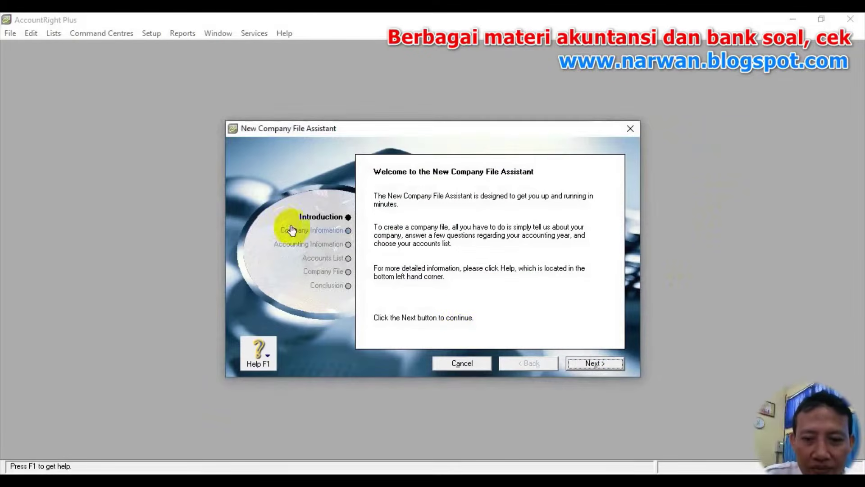
click(590, 363)
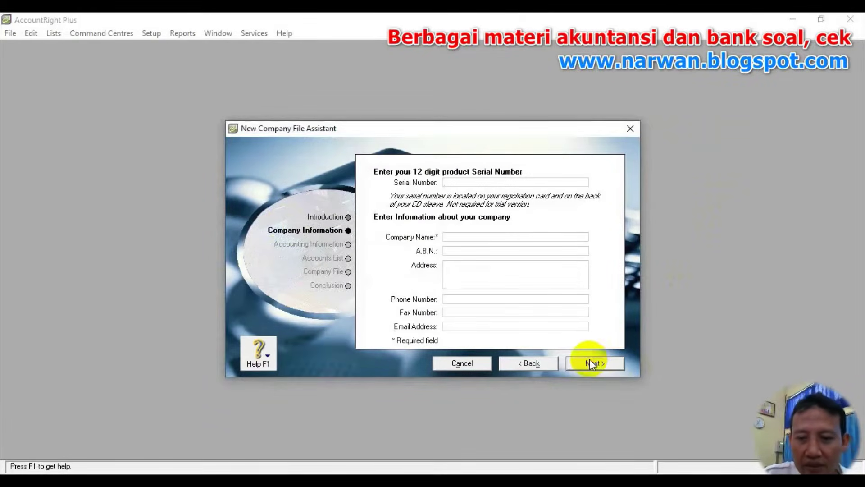
Enter AZZAM AUTO REPAIR as the company name and fill in the company's street address
click(479, 238)
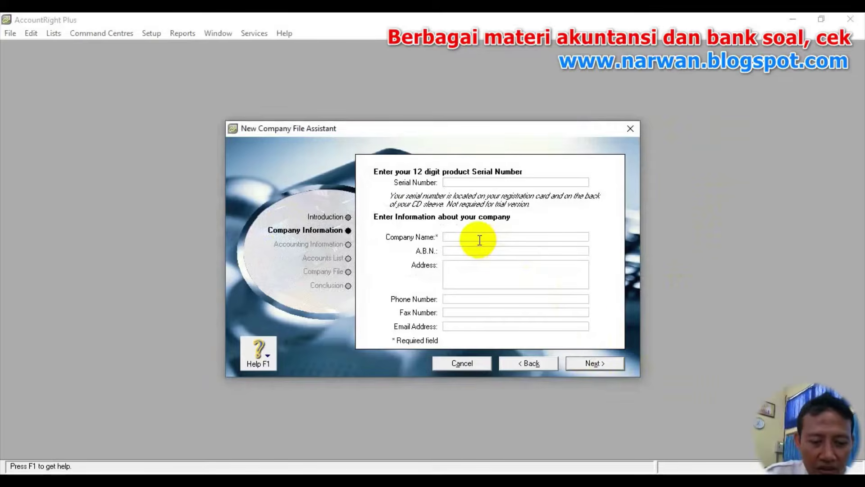
text(a)
key(BackSpace)
key(Caps_Lock)
text(AZZ)
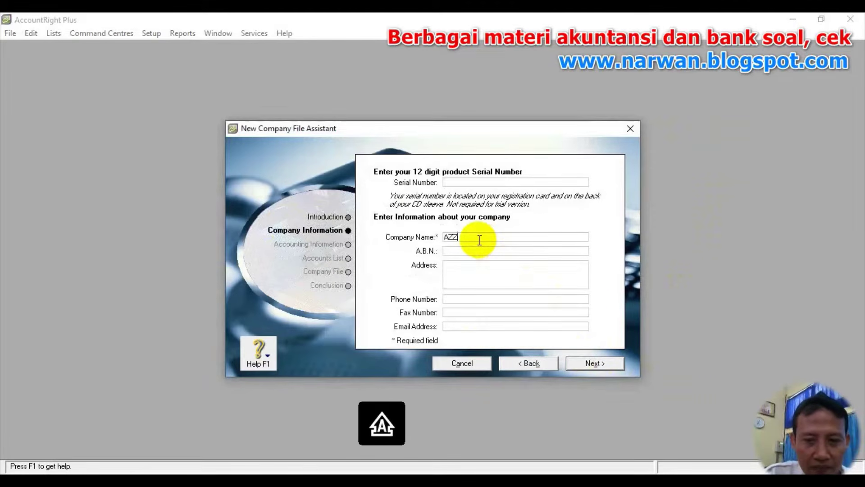
text(AM )
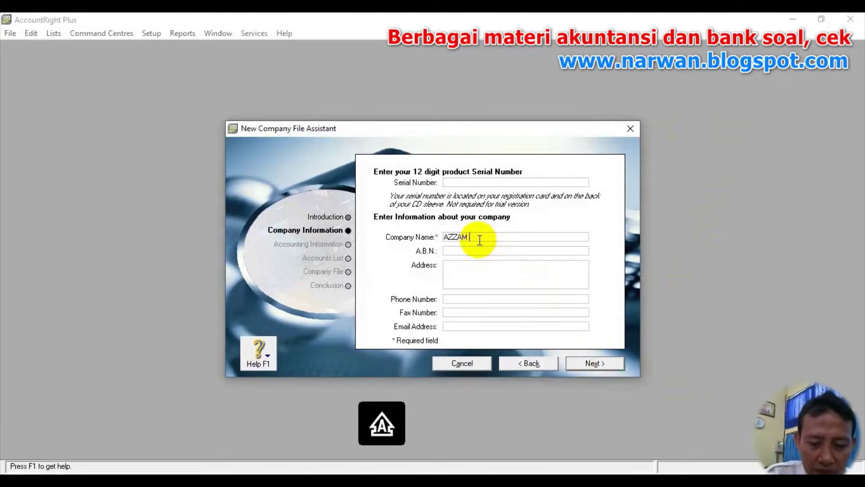
text(AUTO BO)
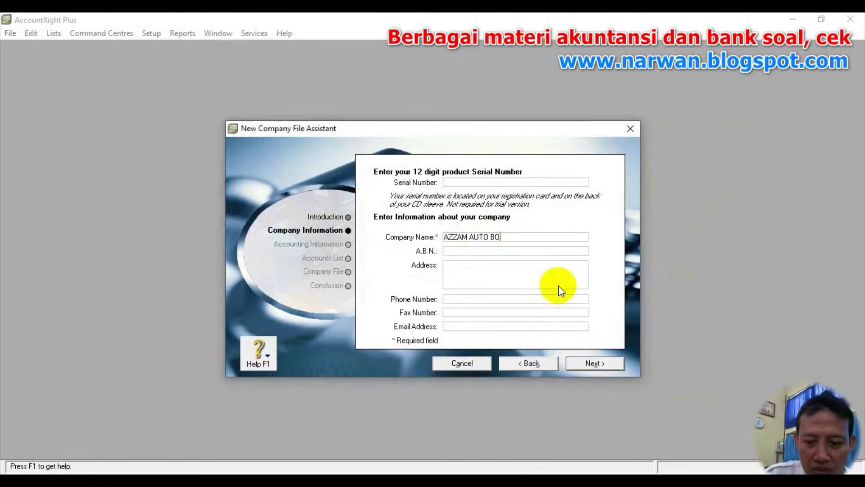
key(BackSpace)
key(BackSpace)
text(REP)
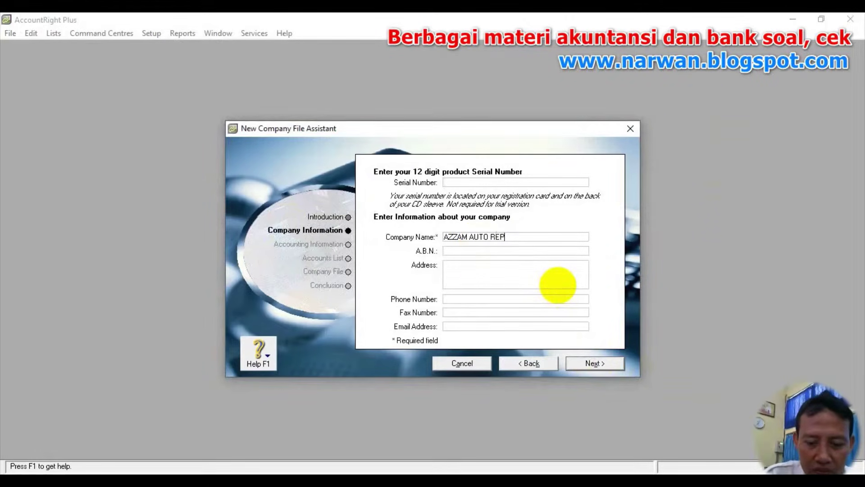
text(AIR)
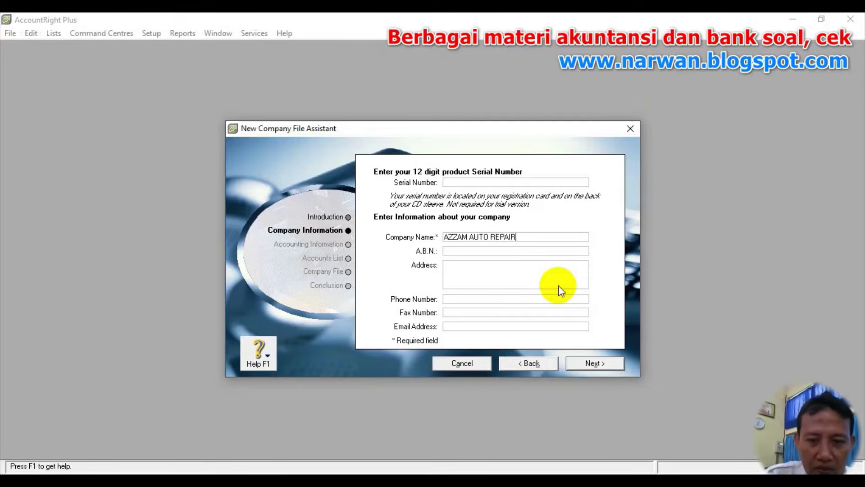
click(451, 267)
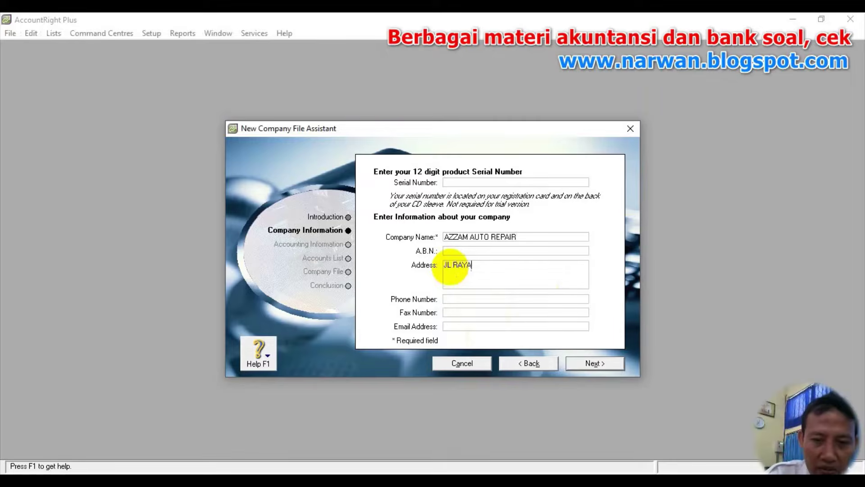
text(JL RAYA PARIGI NO. 15)
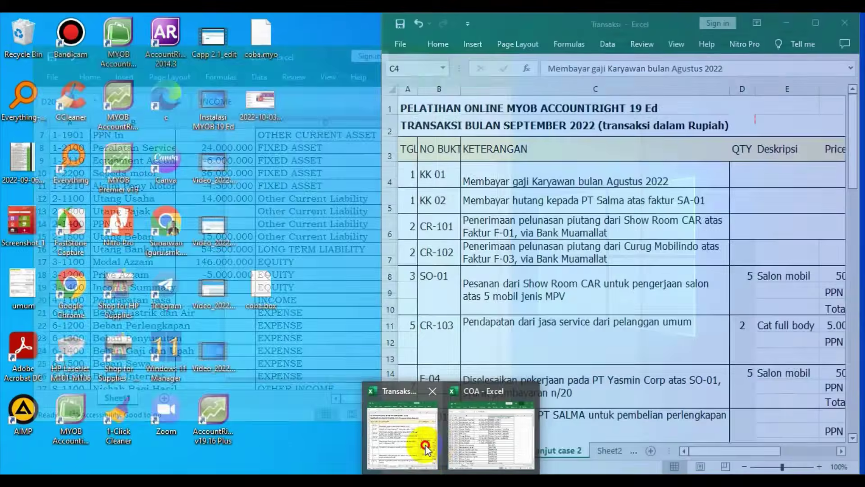
Look up the contact details on the Transaksi workbook's case 1 sheet, then complete the company's phone number and email address in AccountRight Plus
click(406, 439)
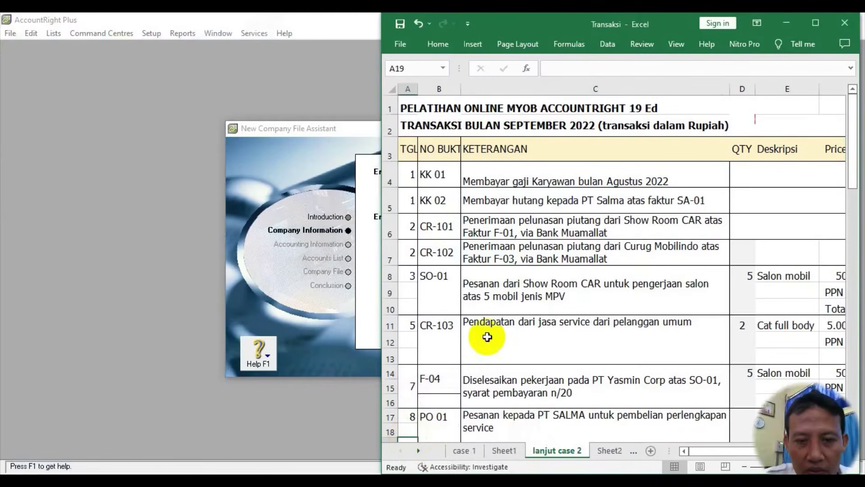
click(464, 450)
scroll(497, 303, up, 9)
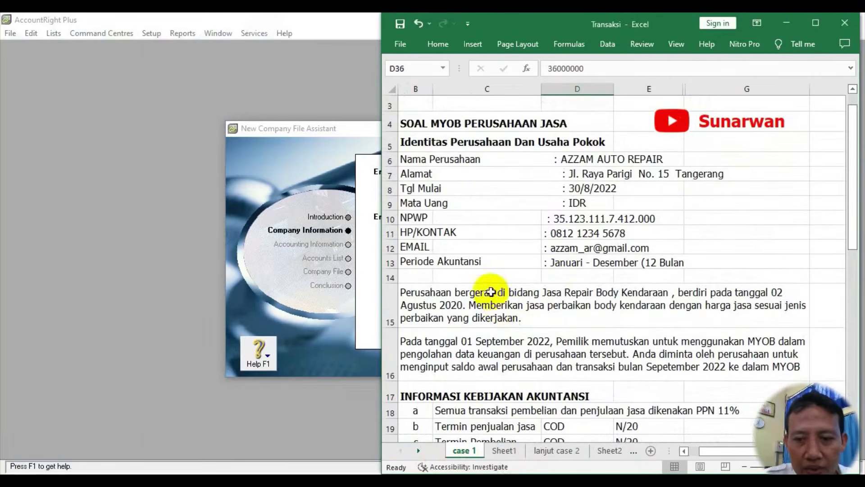
click(356, 427)
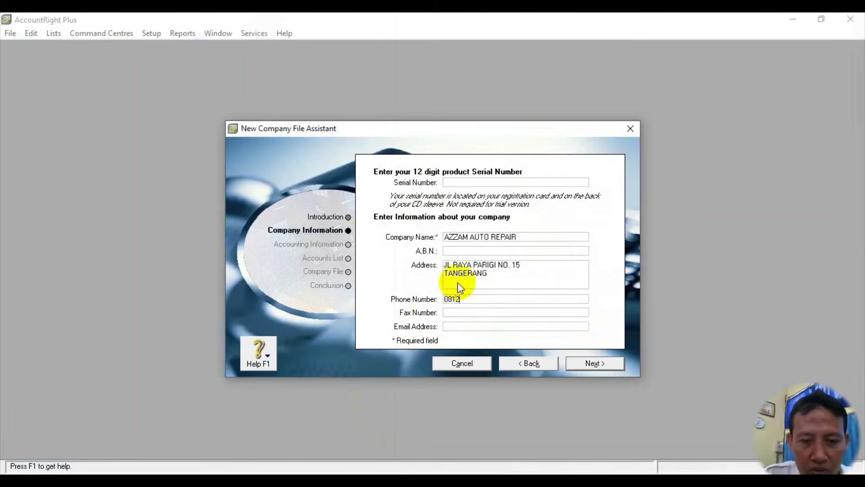
text(0812 1234 )
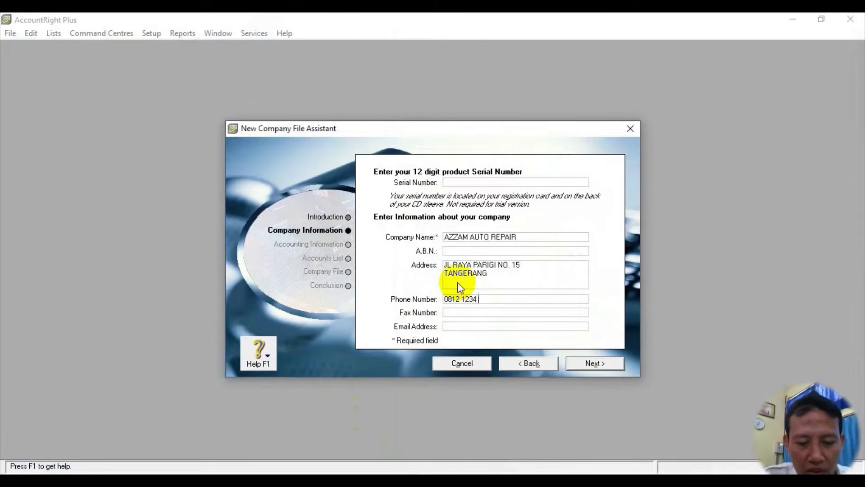
text(5678)
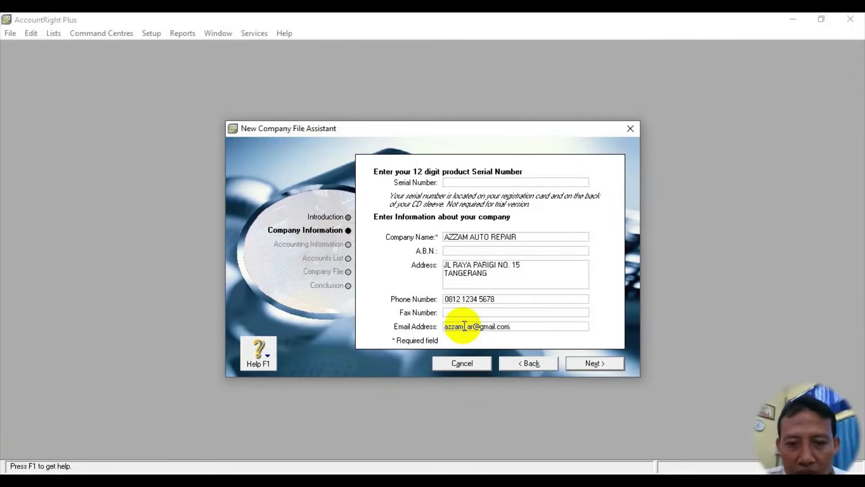
click(588, 363)
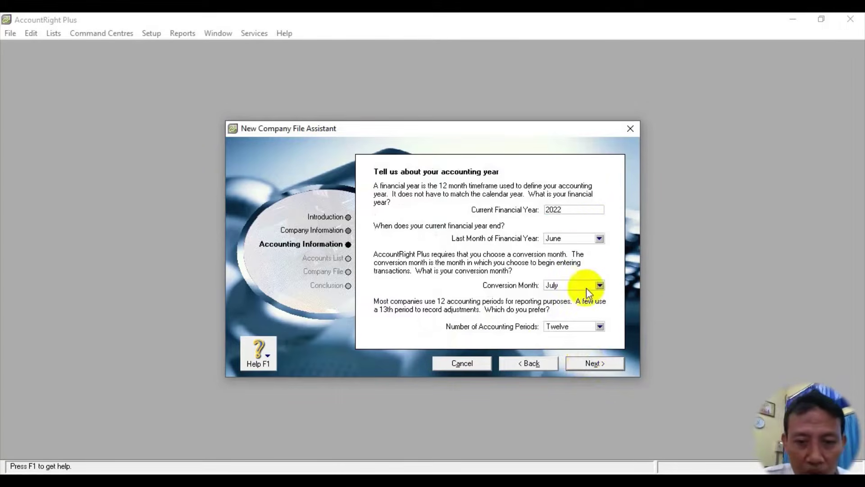
Set the financial year's last month to December and, after checking the start date in the Transaksi workbook, the conversion month to September
click(599, 239)
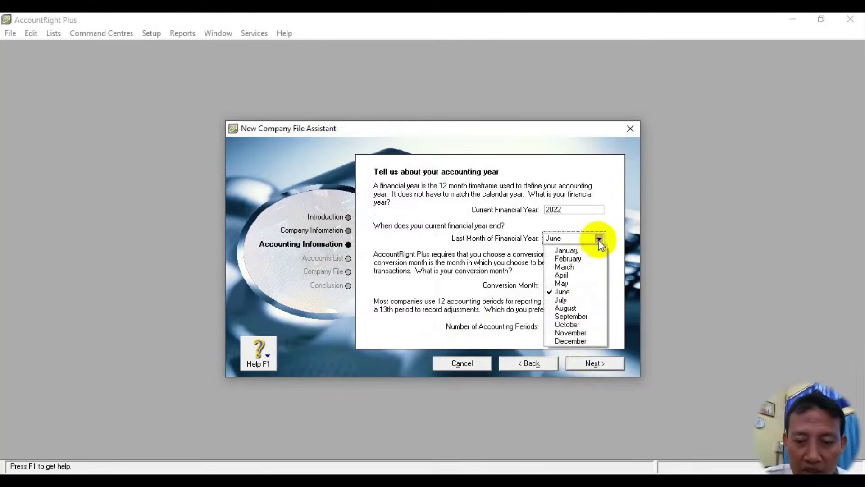
click(569, 341)
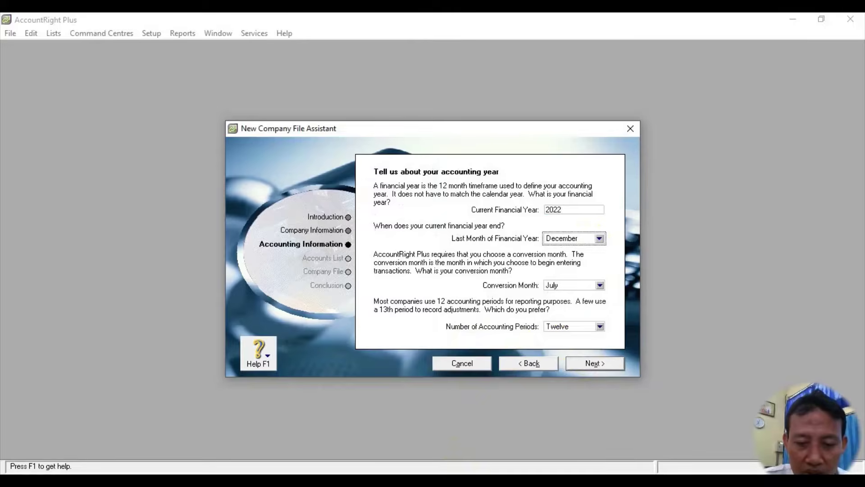
mouse_move(453, 477)
click(412, 444)
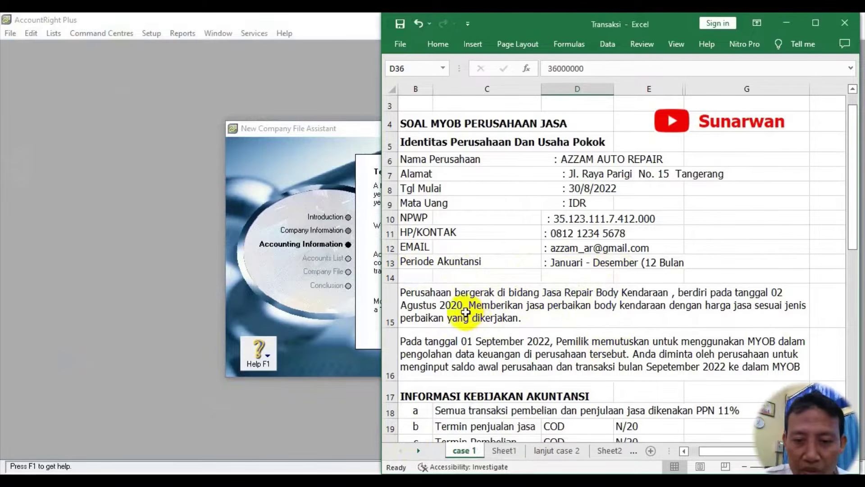
click(497, 354)
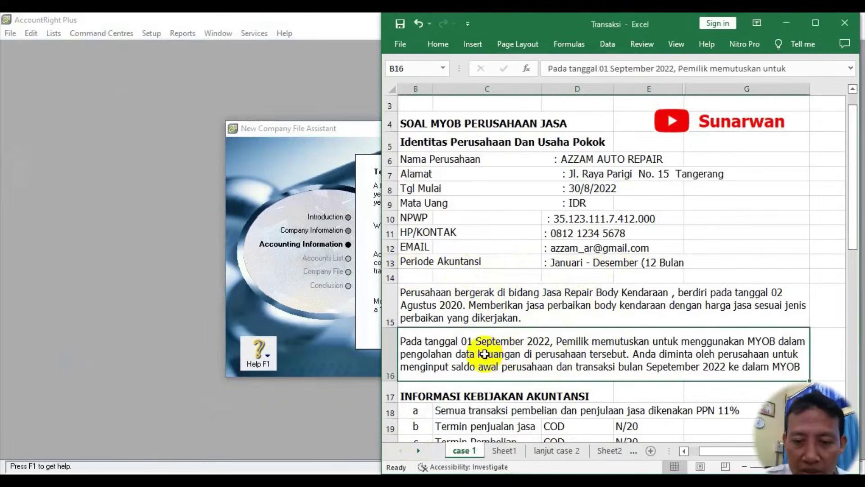
double_click(638, 337)
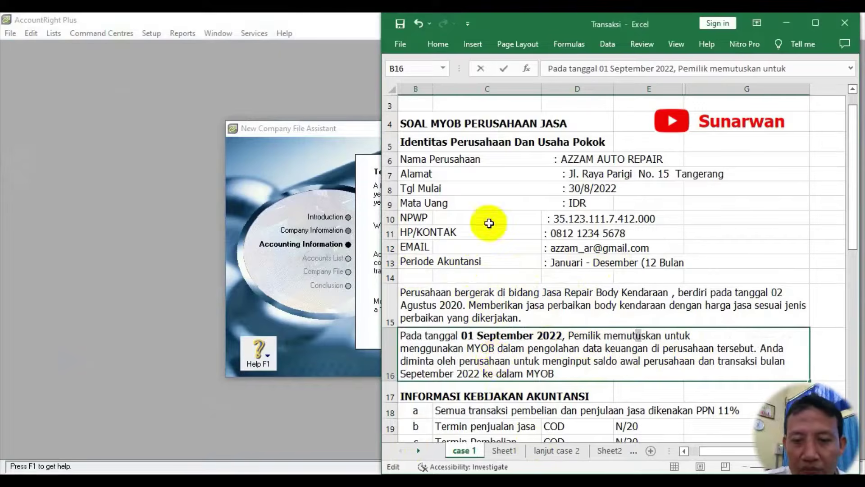
click(292, 102)
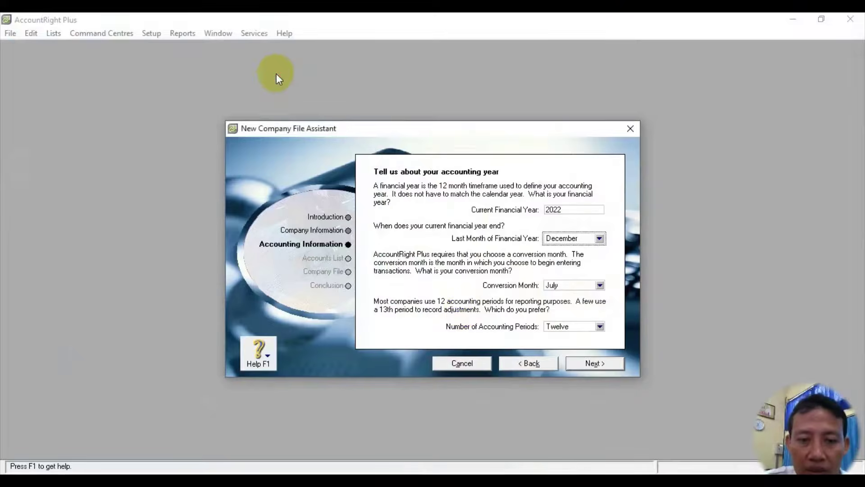
click(600, 285)
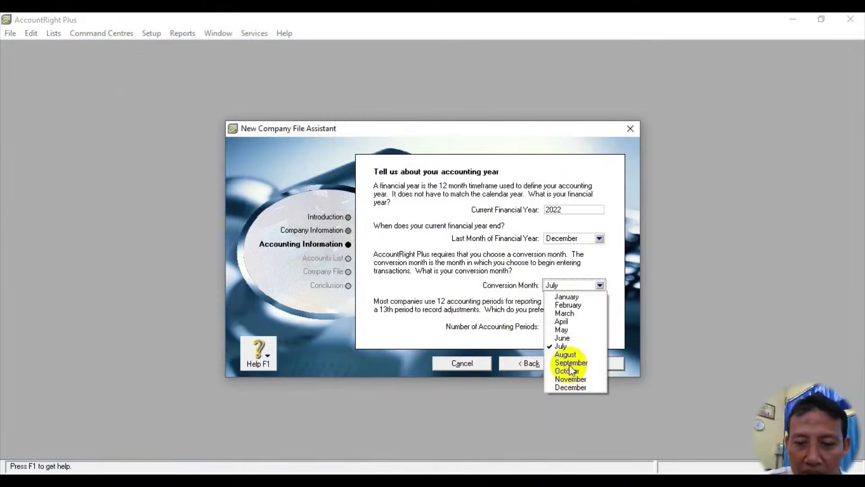
click(570, 363)
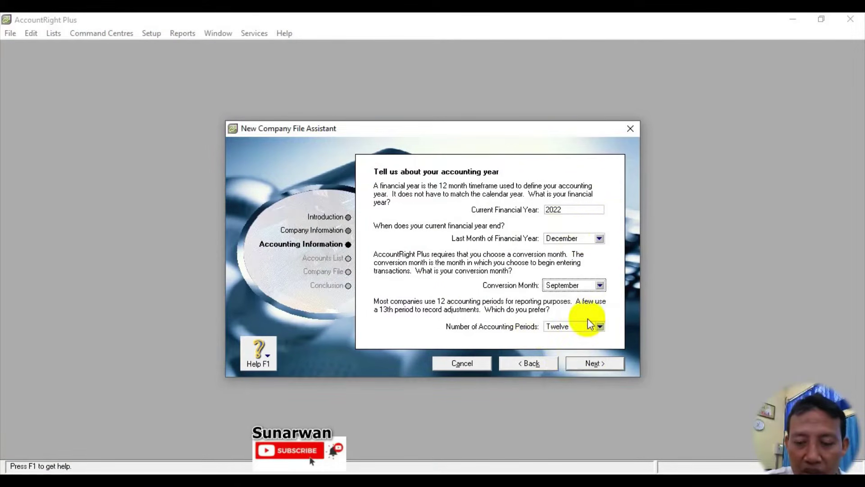
click(599, 366)
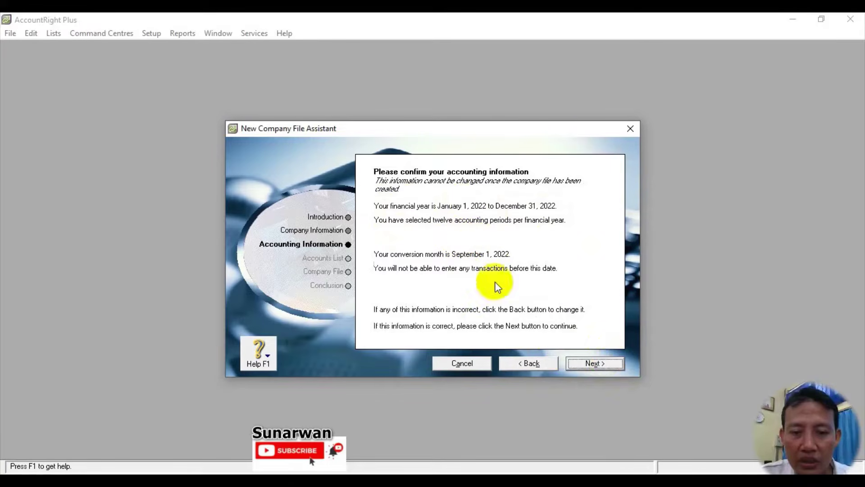
Confirm the accounting information and choose to import a list of accounts provided by the accountant
click(585, 363)
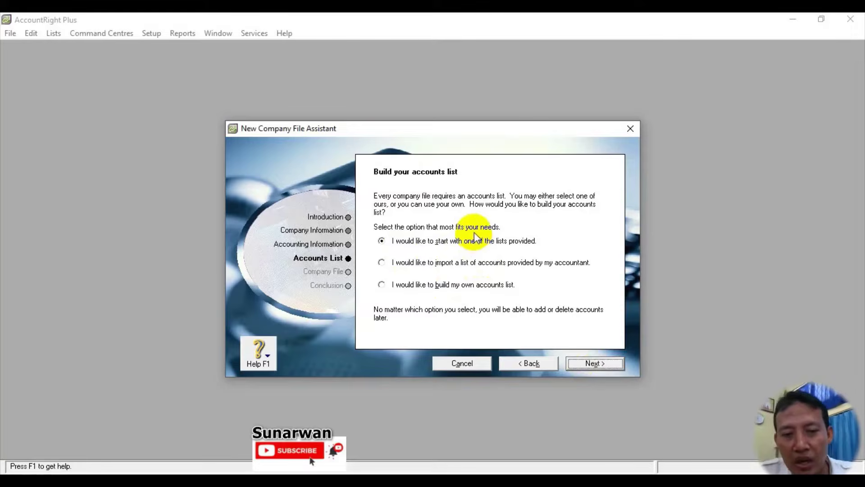
click(382, 263)
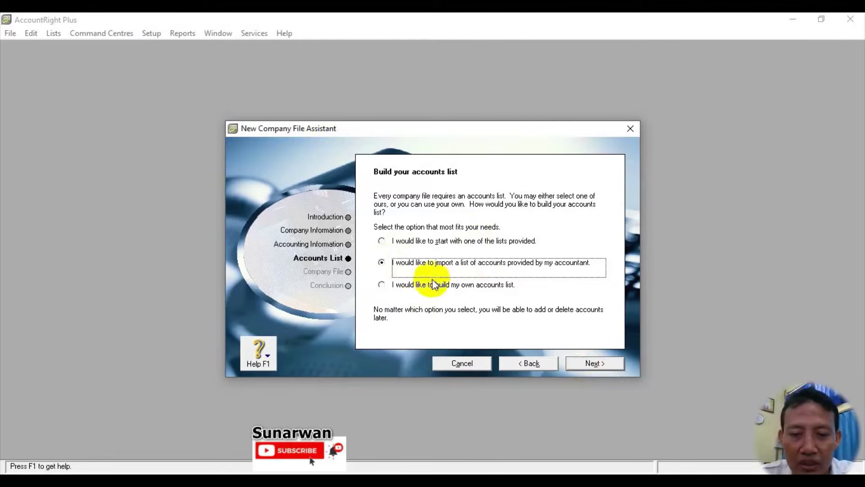
click(588, 365)
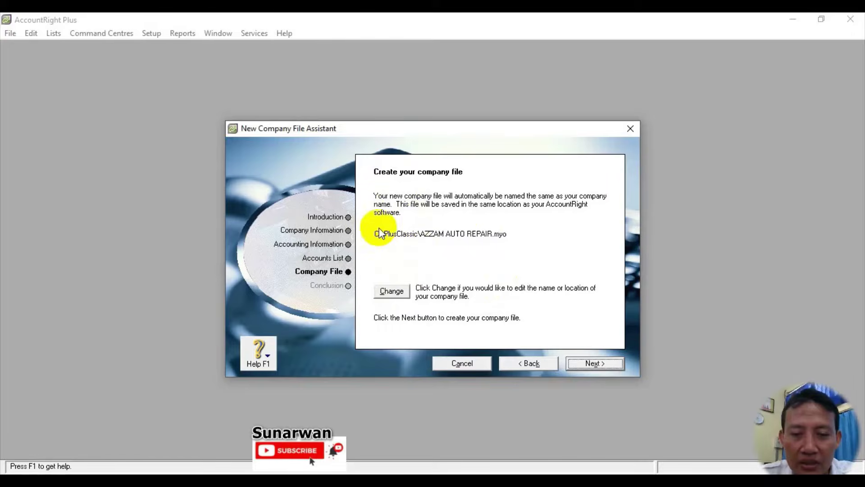
Change the company file's save location, browsing on Local Disk (E:) to the SOAL MYOB folder inside BANK SOALL
click(391, 291)
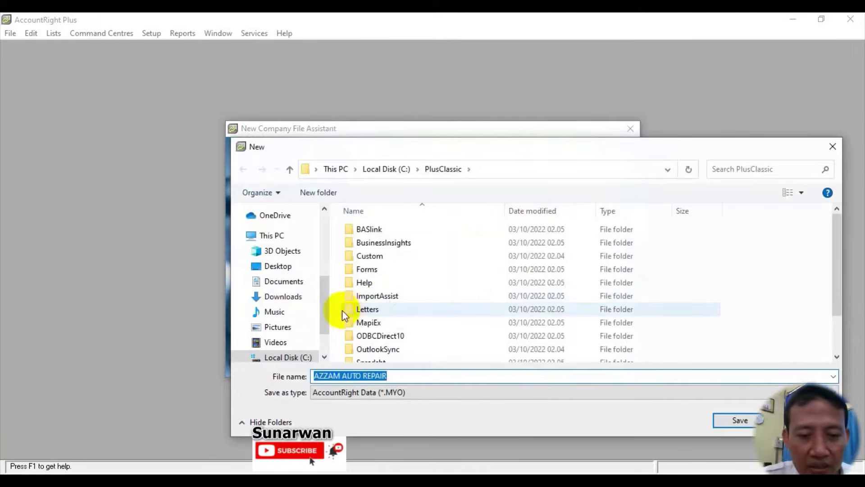
scroll(307, 315, down, 2)
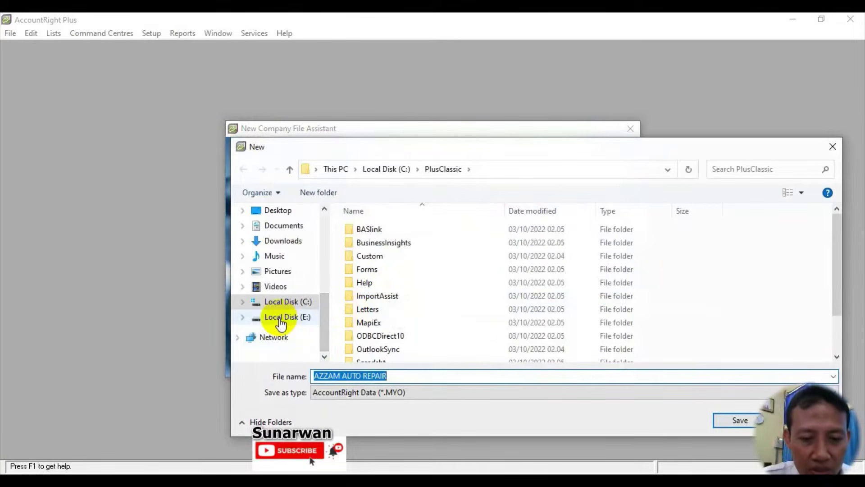
click(280, 318)
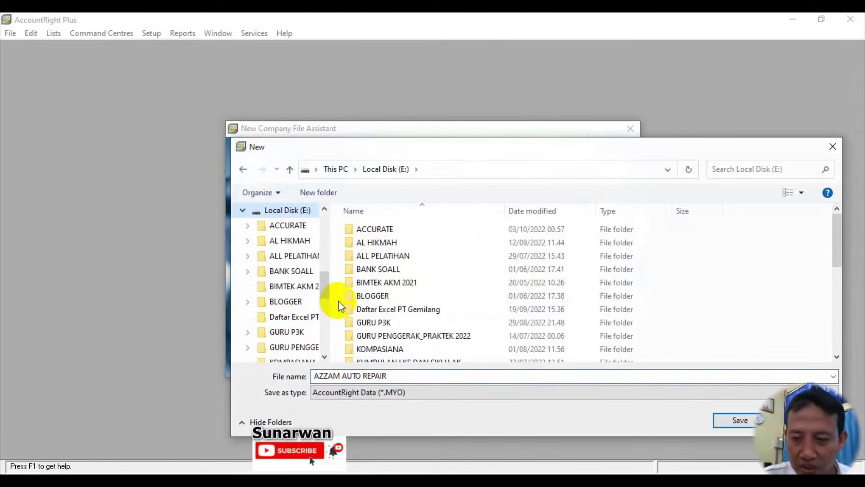
scroll(338, 303, down, 2)
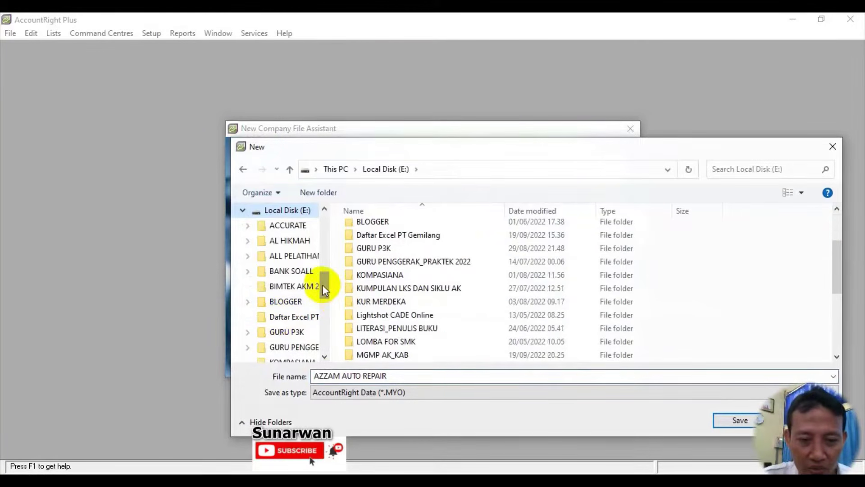
scroll(323, 284, down, 1)
scroll(348, 302, down, 3)
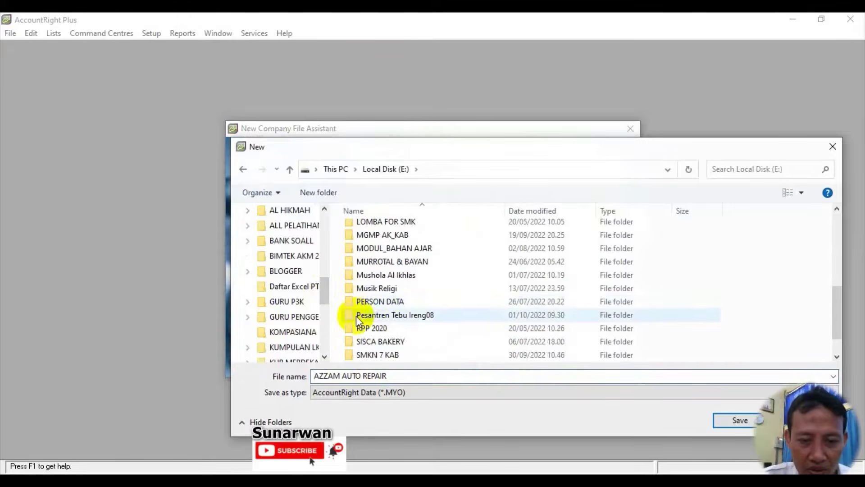
scroll(360, 313, up, 3)
scroll(371, 309, up, 1)
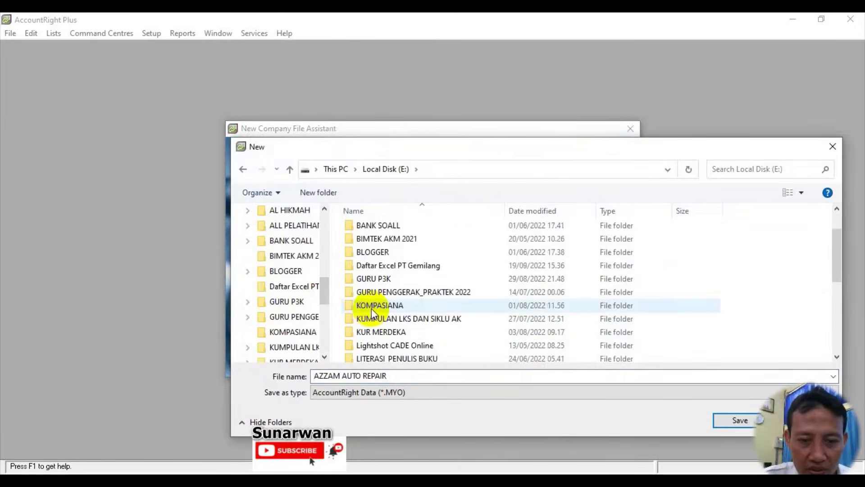
double_click(373, 225)
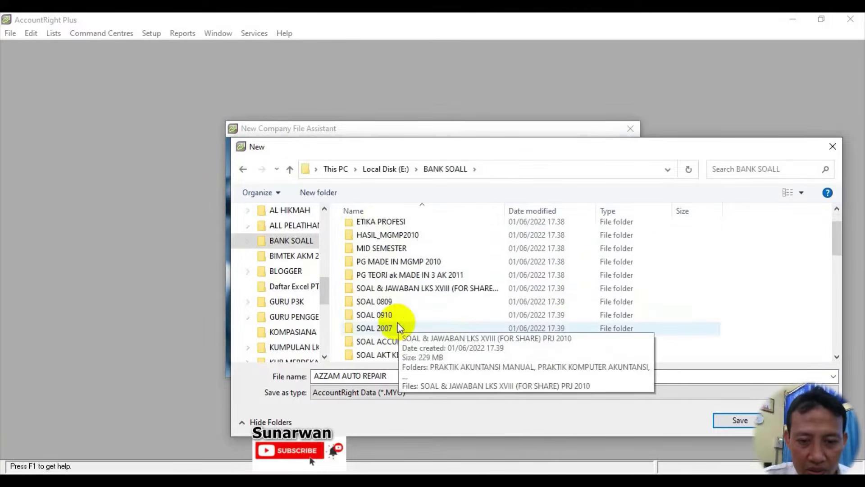
scroll(398, 329, down, 6)
double_click(396, 355)
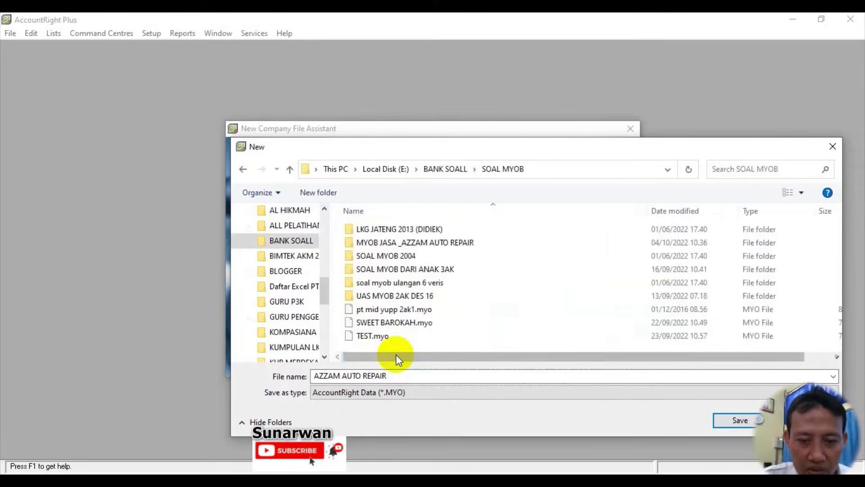
Choose the MYOB JASA _AZZAM AUTO REPAIR folder and keep AZZAM AUTO REPAIR as the company file's name
click(385, 270)
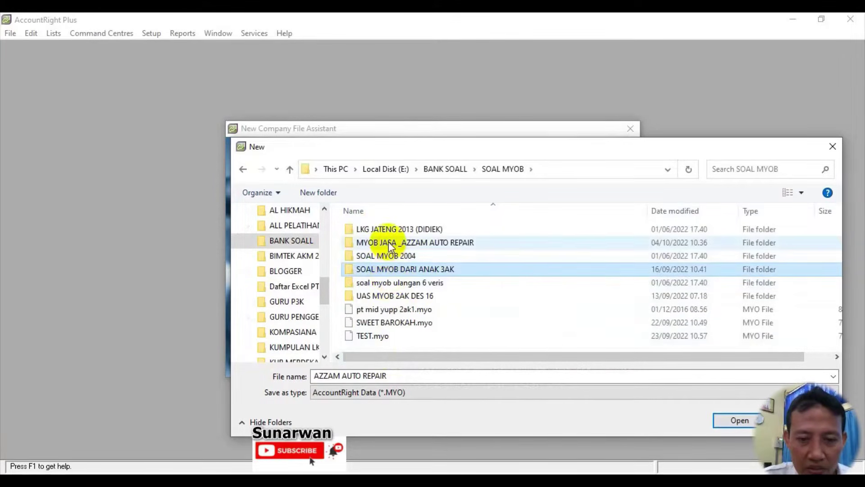
click(388, 242)
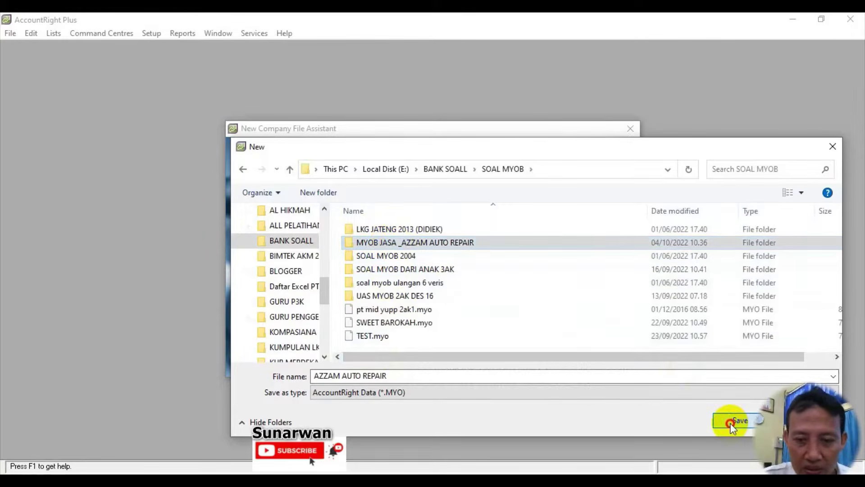
click(728, 418)
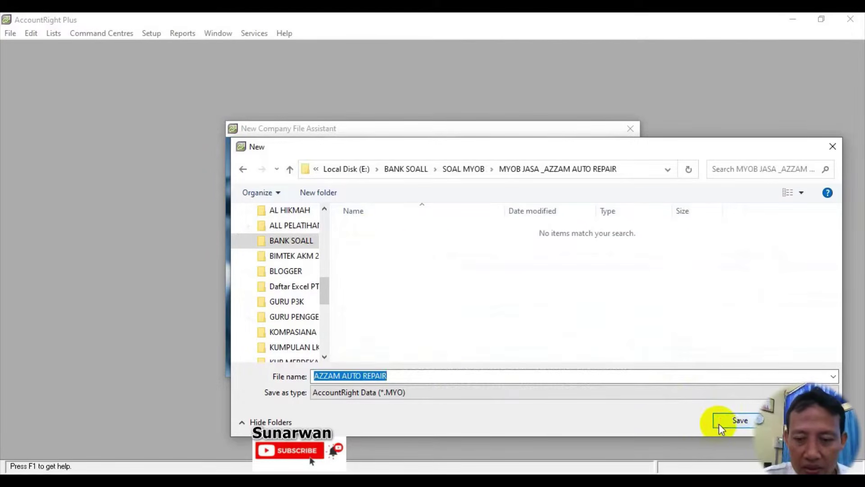
click(721, 422)
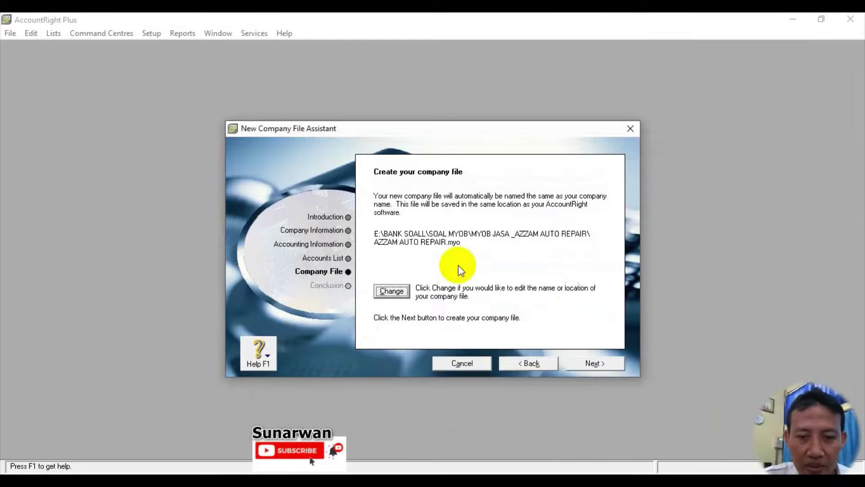
Create the company file and go to its Command Centre
click(586, 363)
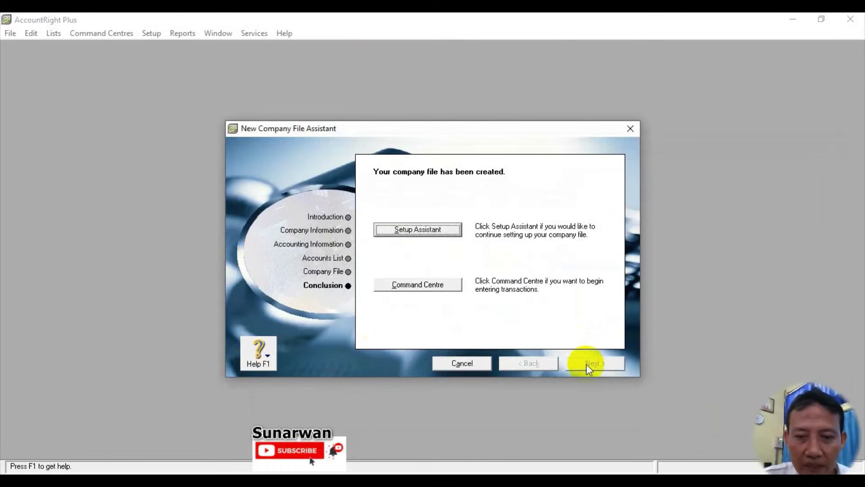
click(418, 285)
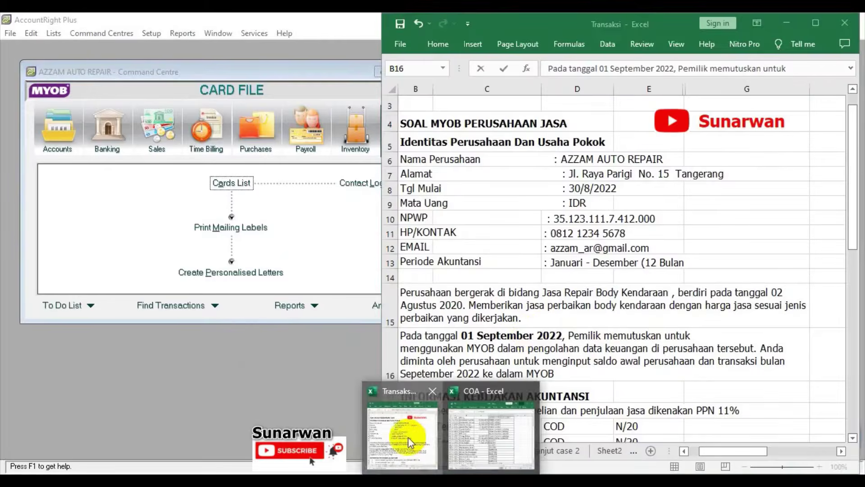
Switch to the Transaksi workbook and look over the Neraca Saldo of 01 September 2022, with its account numbers, balances and types
click(408, 437)
scroll(591, 279, down, 2)
scroll(582, 289, down, 7)
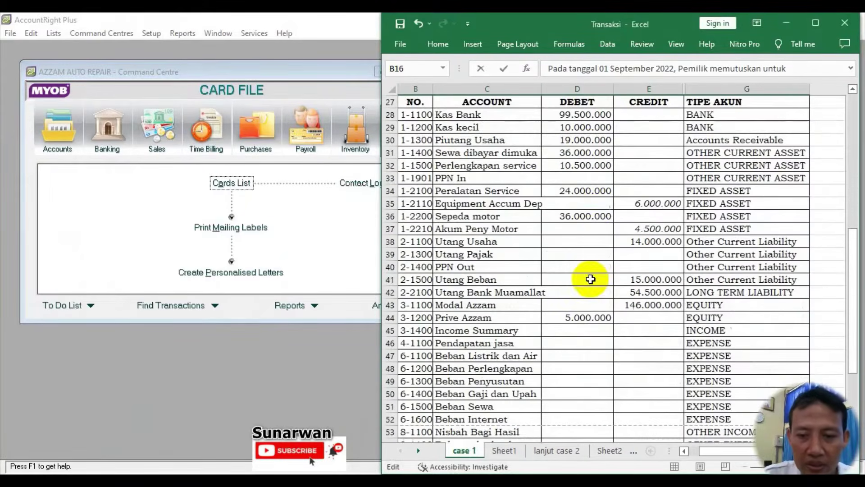
scroll(547, 211, up, 1)
scroll(550, 218, down, 3)
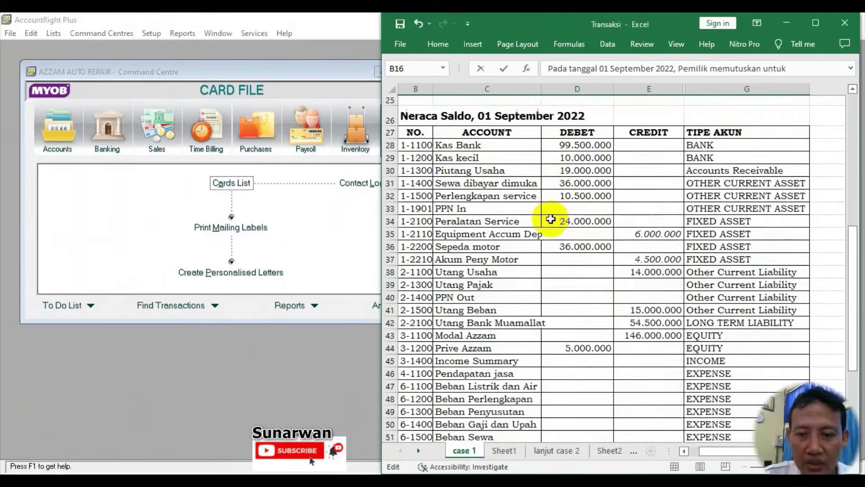
scroll(599, 374, up, 3)
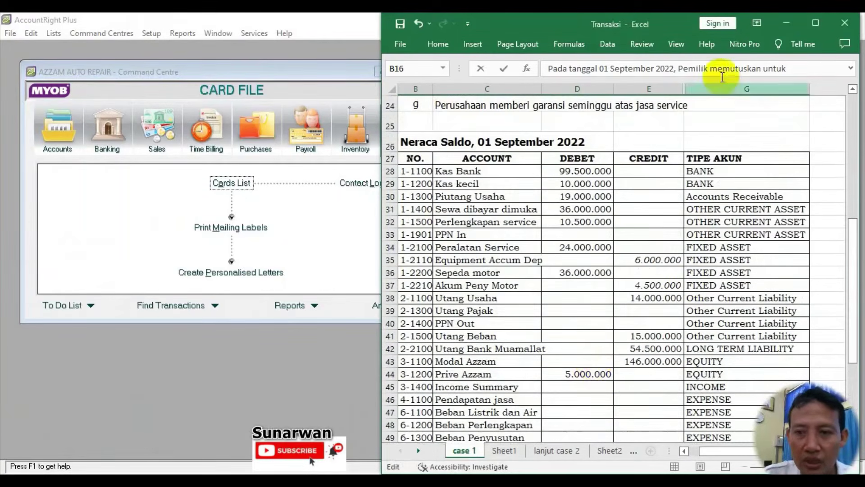
Switch to the MYOB JASA _AZZAM AUTO REPAIR folder in File Explorer and open the COA workbook maximized
click(786, 25)
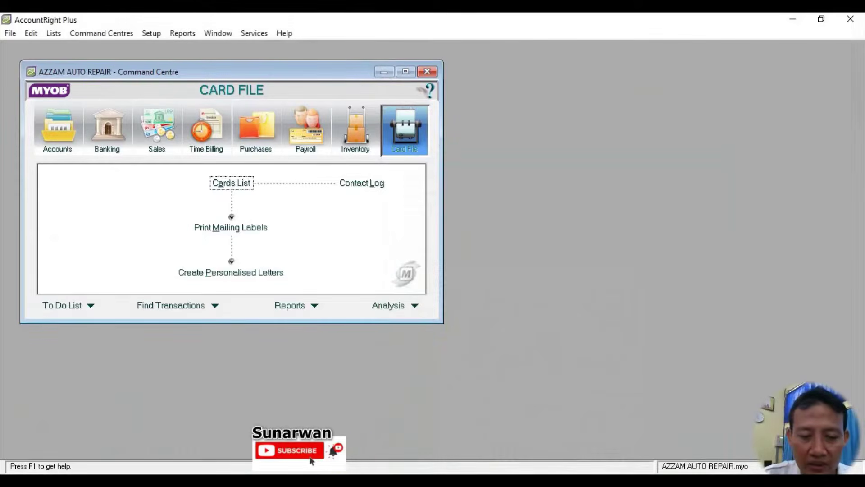
click(328, 482)
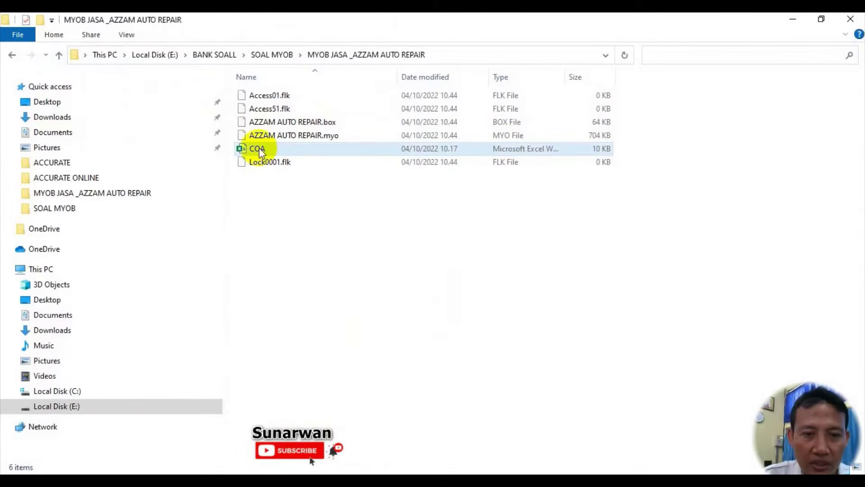
click(259, 150)
double_click(259, 148)
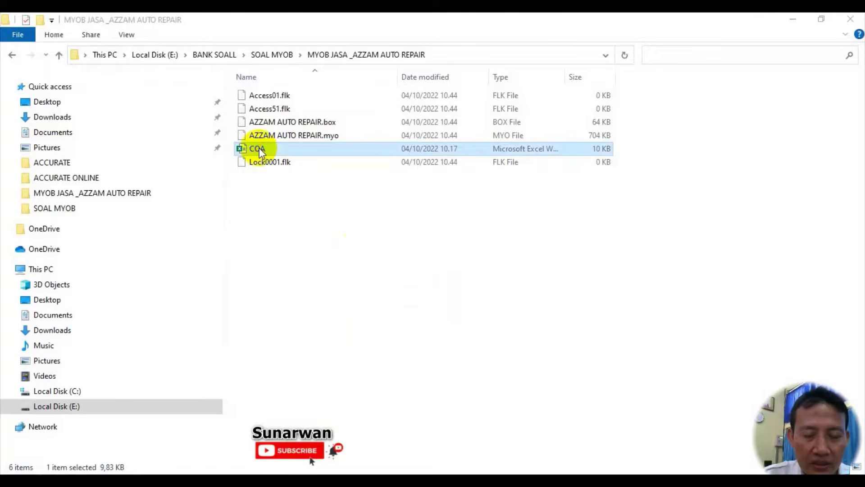
click(440, 462)
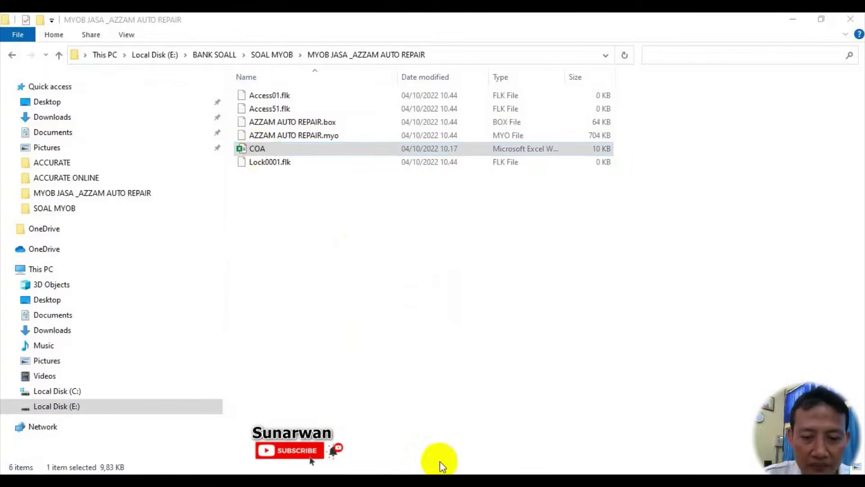
click(466, 455)
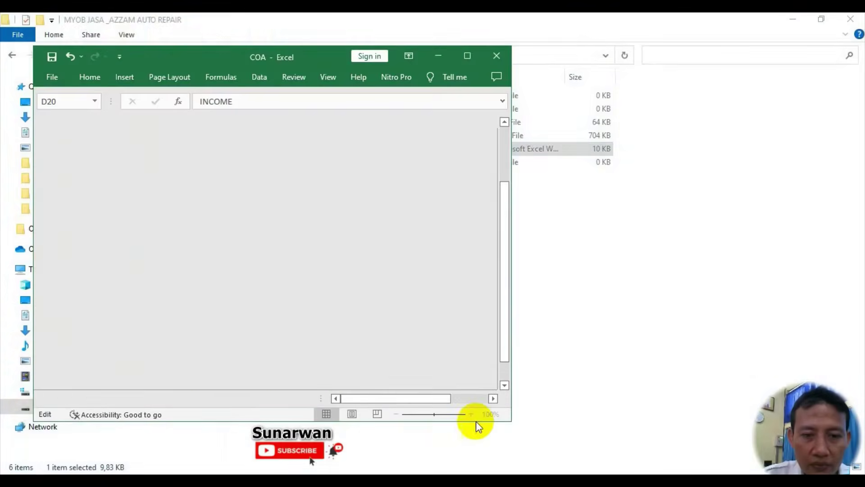
click(466, 57)
scroll(116, 128, up, 2)
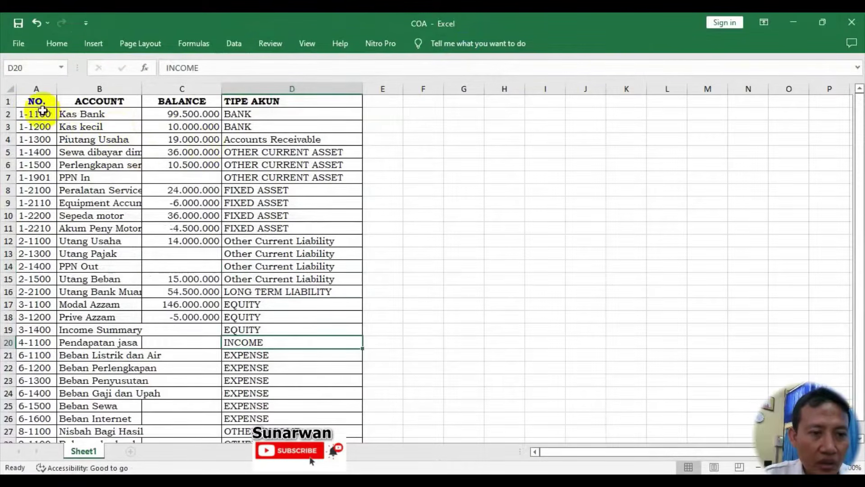
Change the header in cell A1 to ACCOUNT NO and widen column A
click(27, 101)
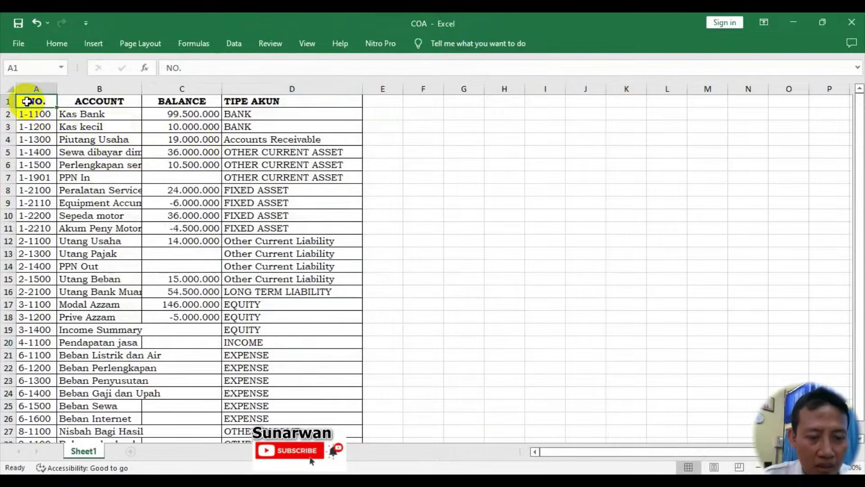
text(a)
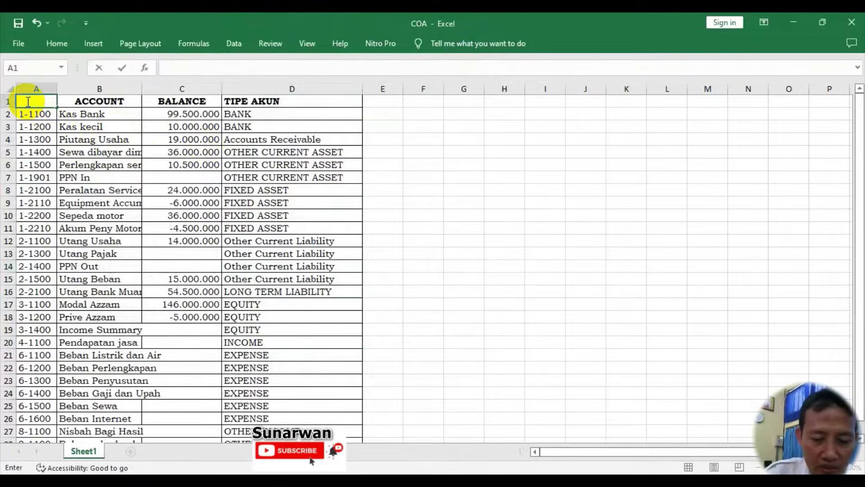
text(CCOUNT)
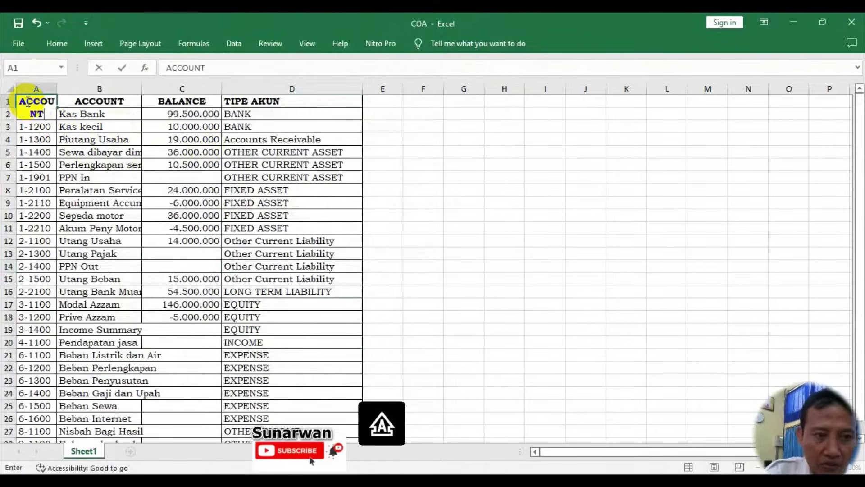
text( NO)
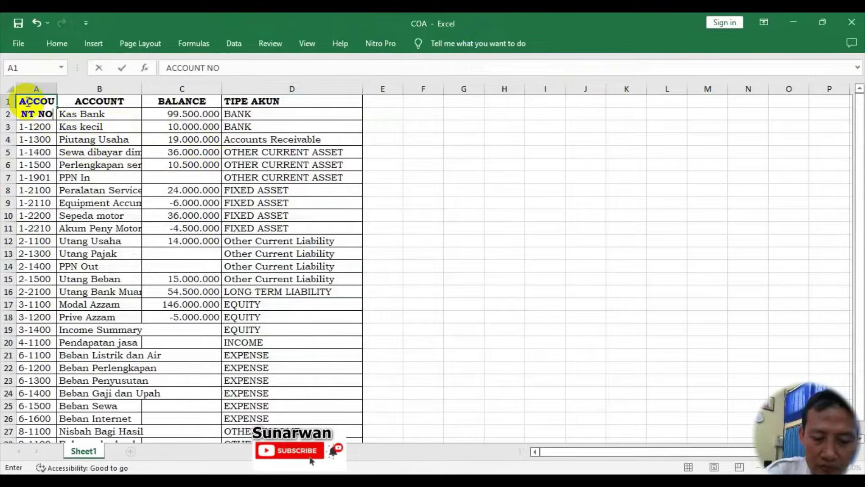
key(Return)
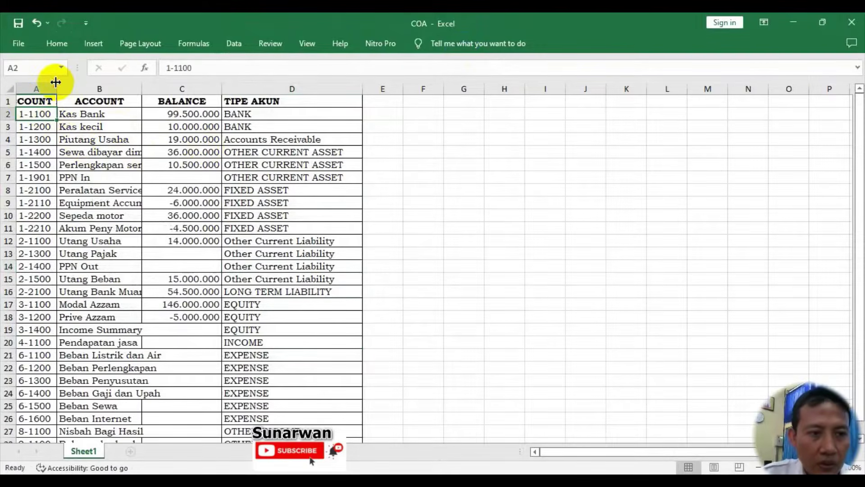
drag(57, 89, 76, 88)
Change the header in cell B1 to ACCOUNT NAME
click(94, 100)
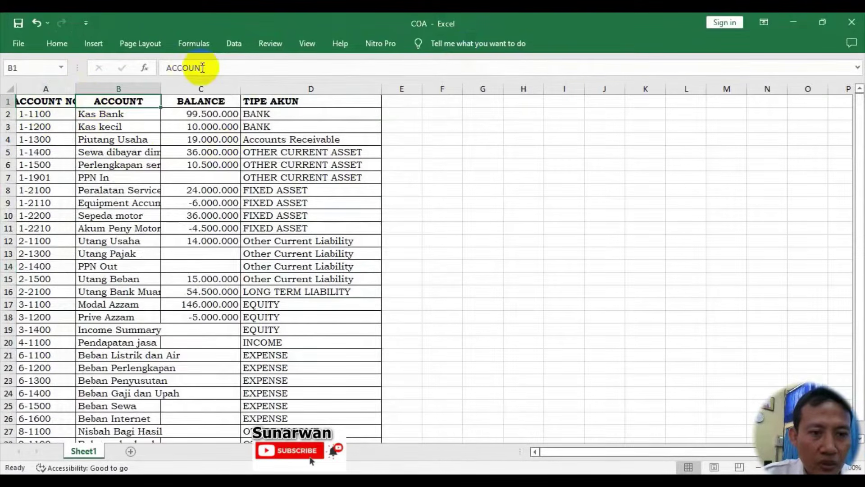
click(232, 67)
text(NAME)
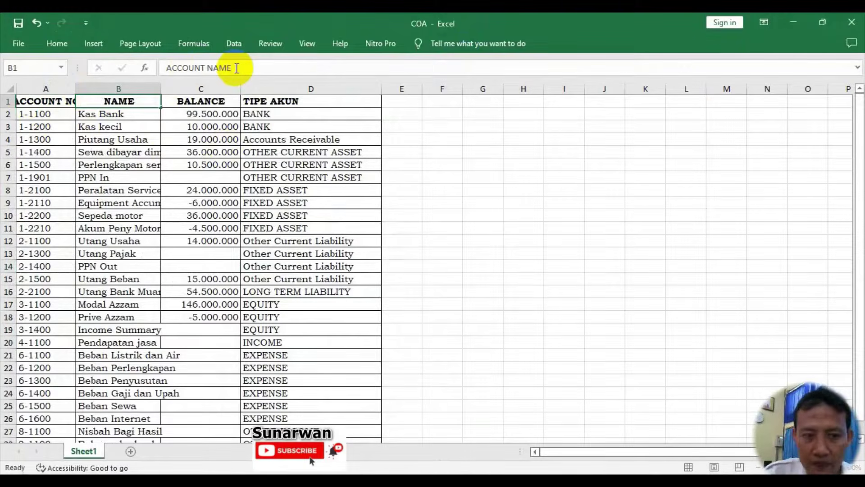
key(Return)
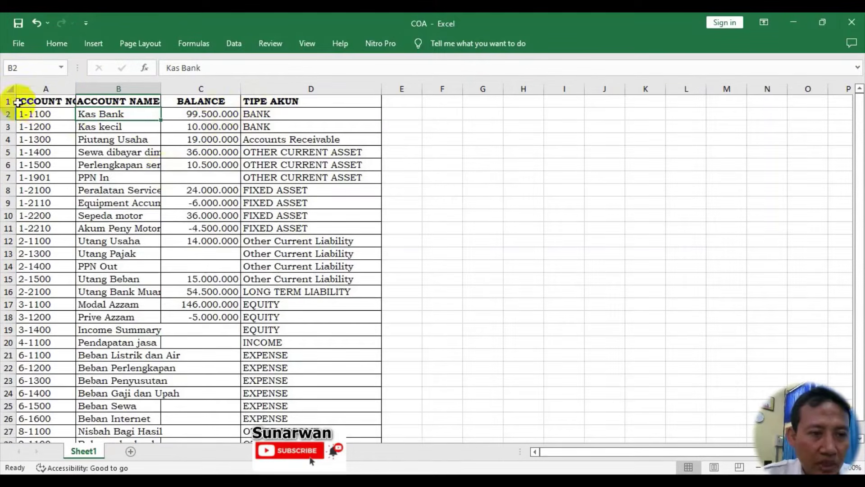
Save the workbook as COA in Text (Tab delimited) format in the MYOB JASA _AZZAM AUTO REPAIR folder, and close it
click(17, 43)
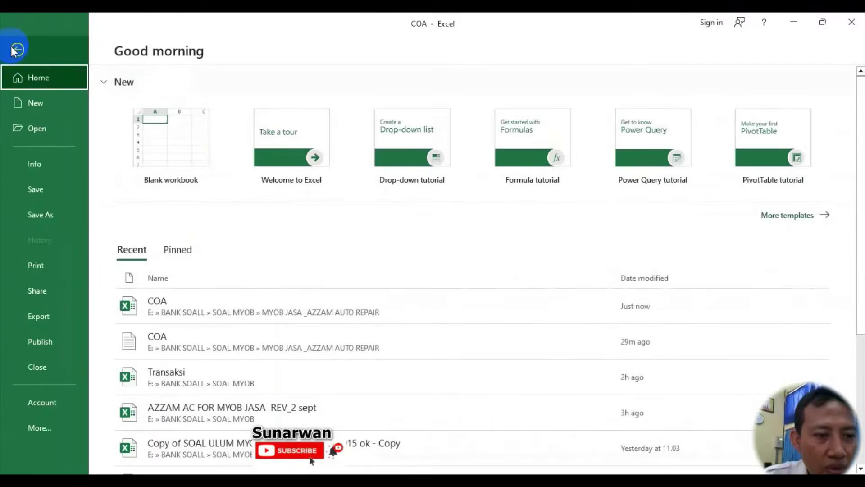
click(40, 215)
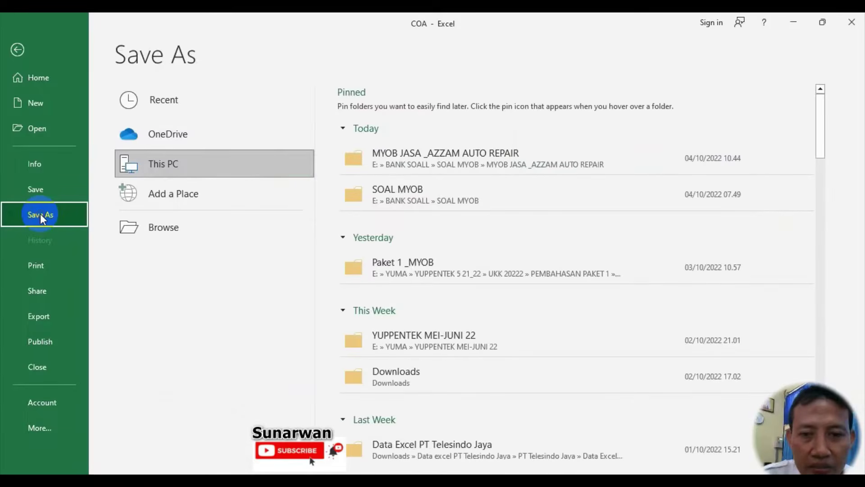
click(443, 164)
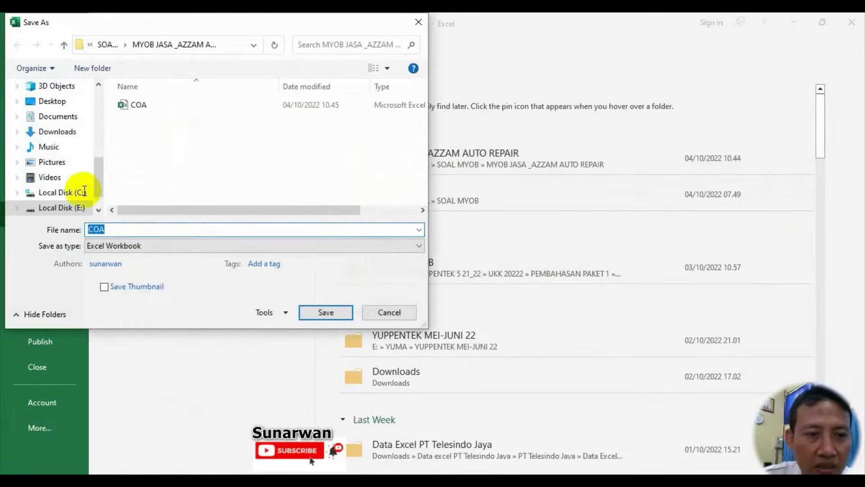
click(185, 247)
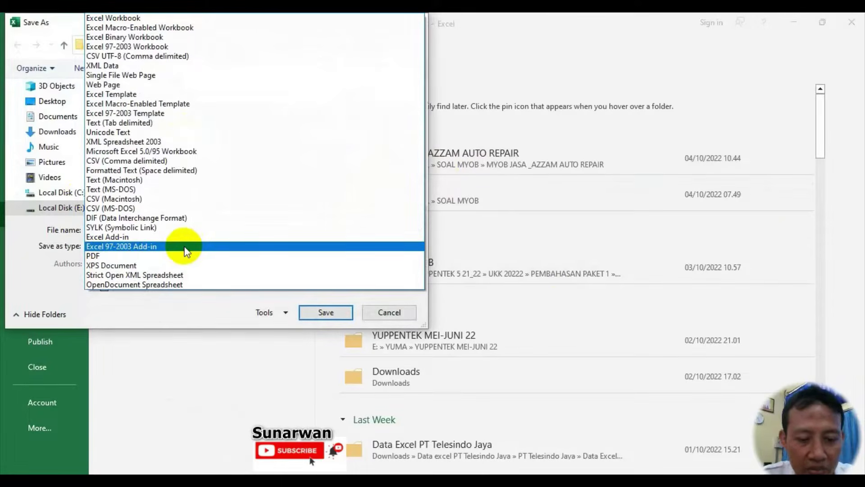
click(115, 123)
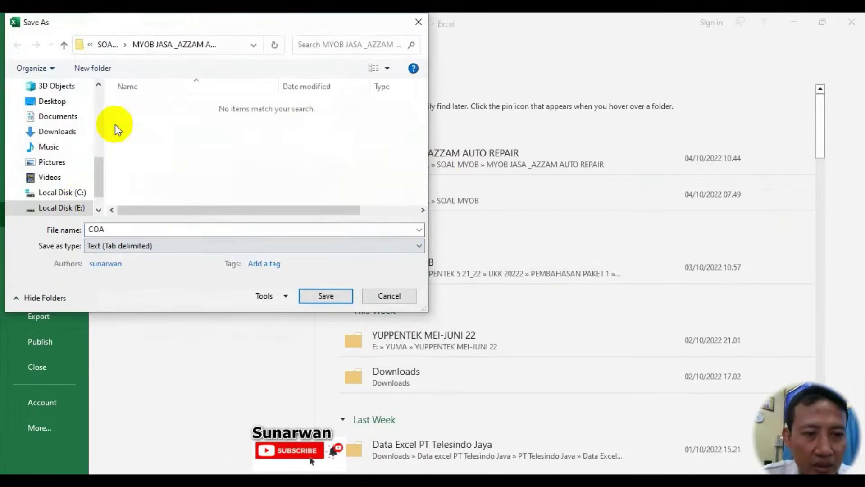
click(320, 295)
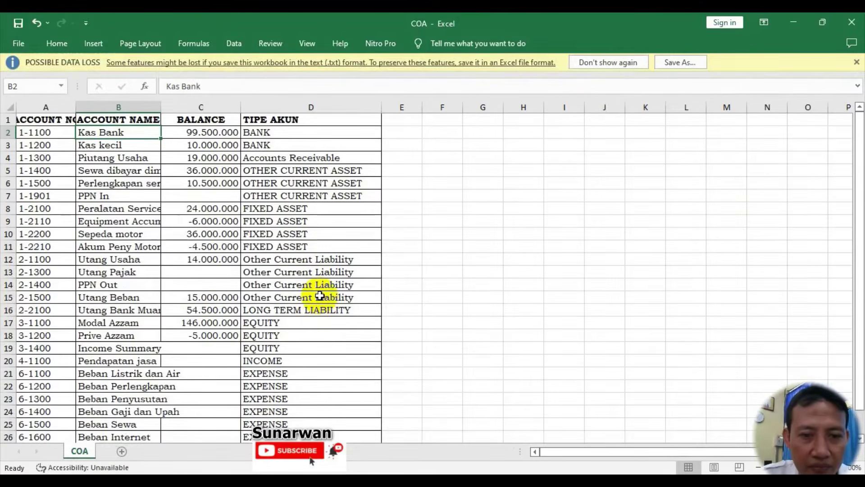
click(851, 21)
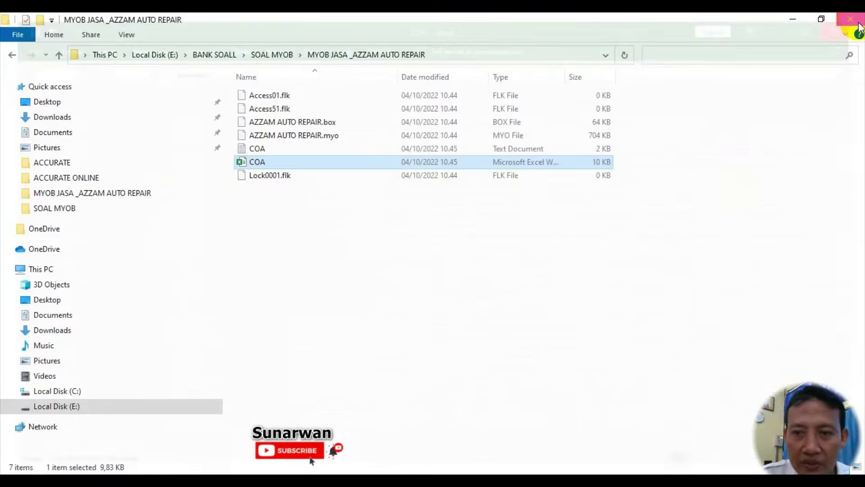
Open the COA text file in Notepad to check the exported account list, and close it
double_click(256, 150)
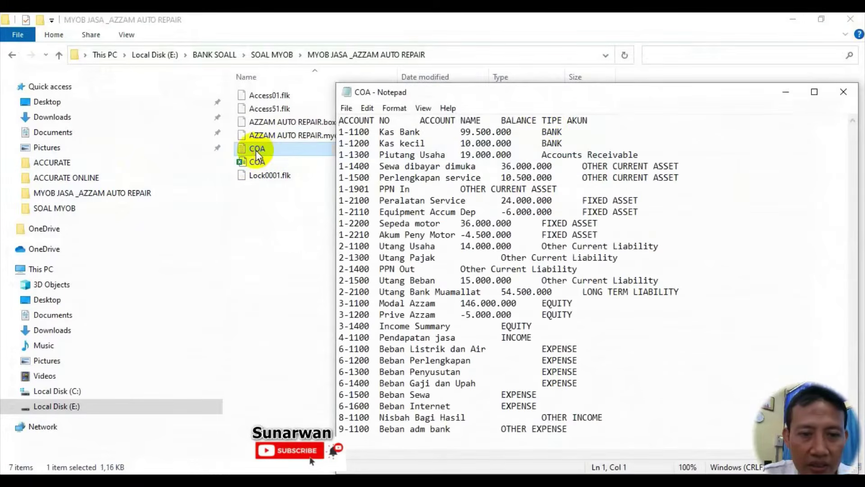
drag(610, 96, 520, 82)
click(758, 85)
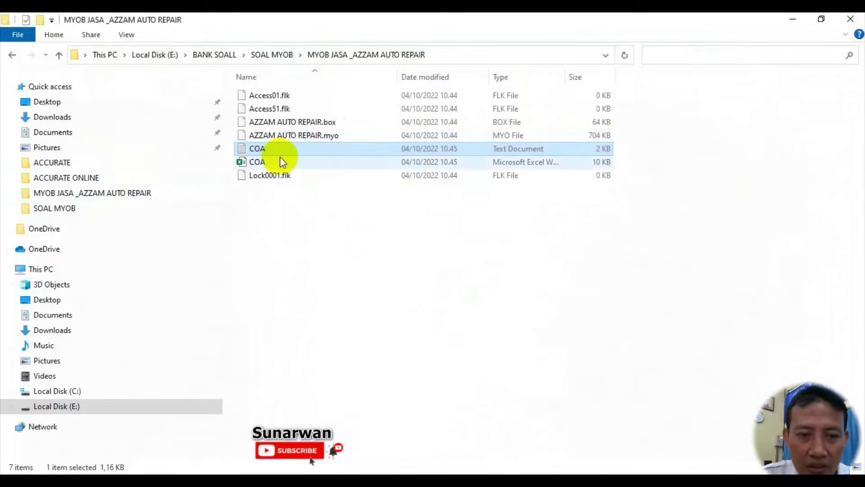
mouse_move(460, 471)
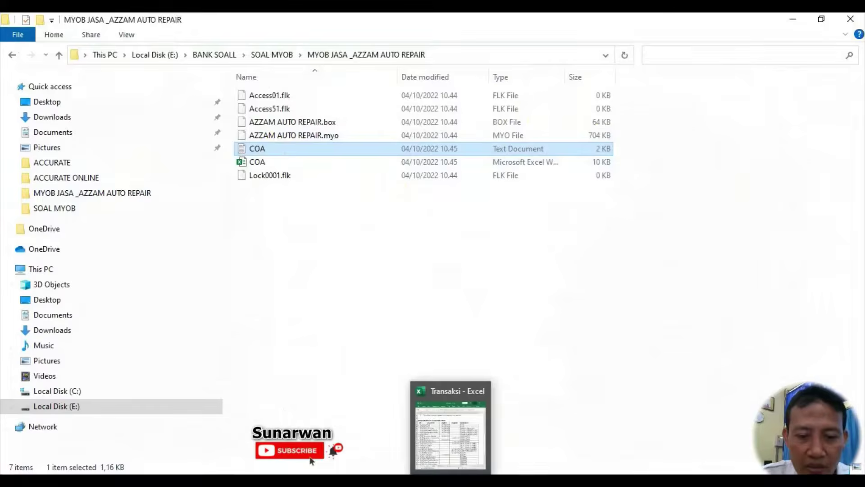
click(332, 298)
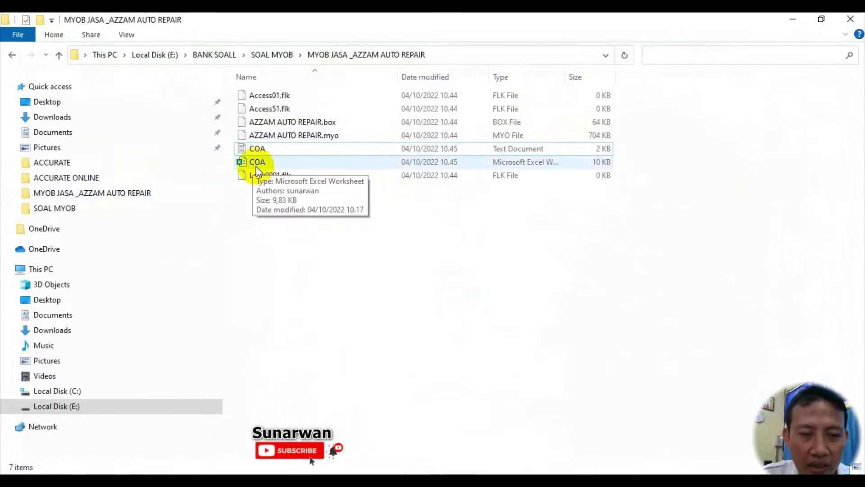
click(258, 172)
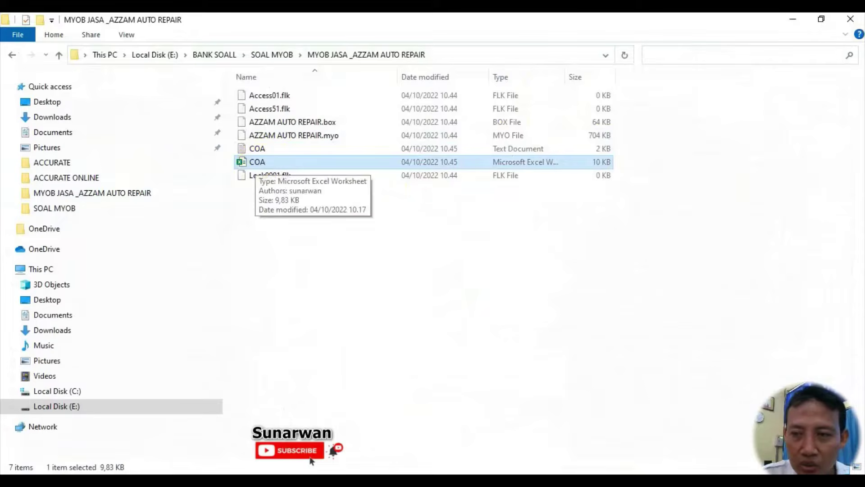
Close the folder window, return to AccountRight Plus and start an import of account information
click(851, 19)
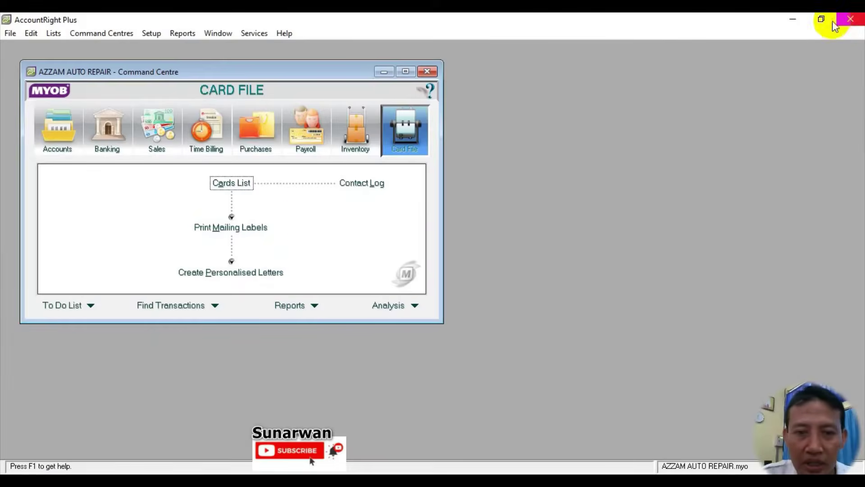
click(9, 36)
mouse_move(22, 267)
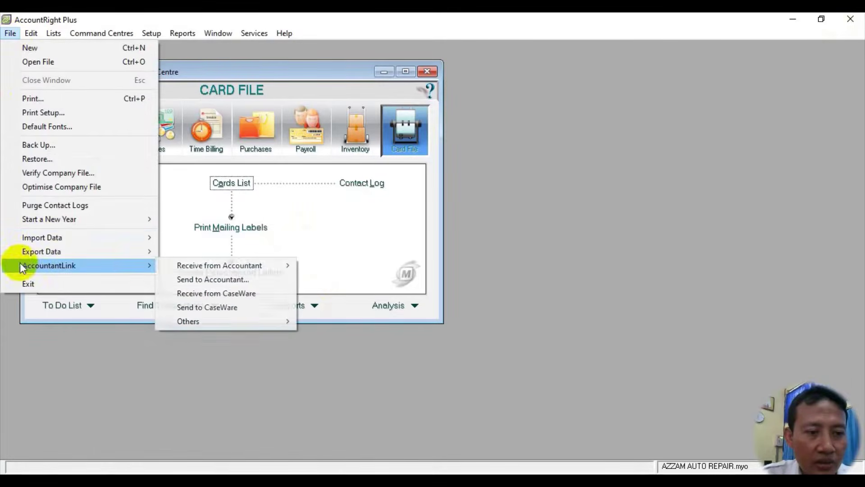
mouse_move(110, 239)
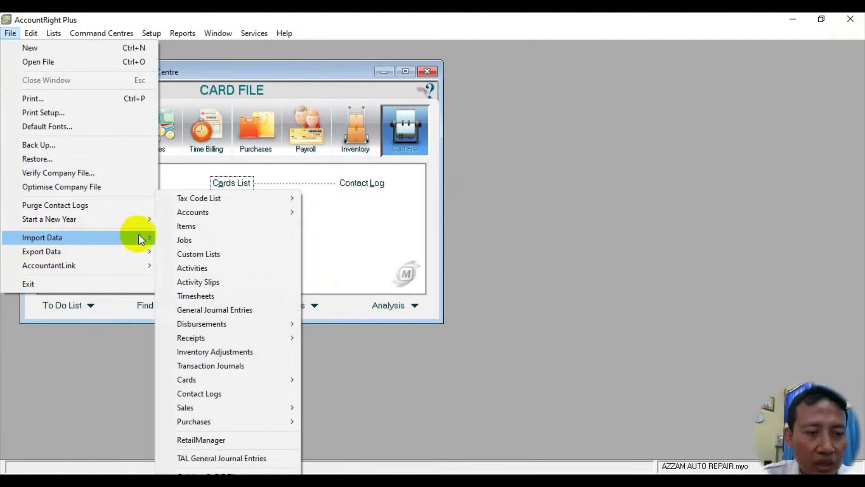
mouse_move(228, 212)
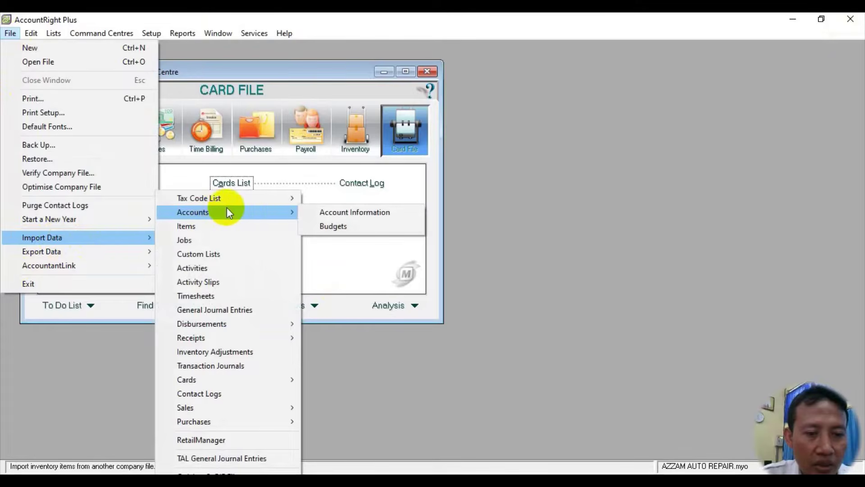
click(327, 212)
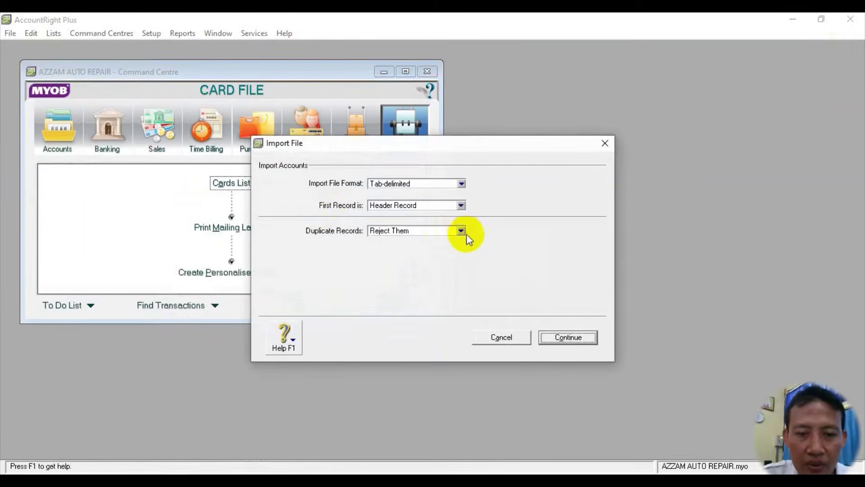
Set duplicate records to Update Existing Record and choose the COA text file as the import source
click(461, 230)
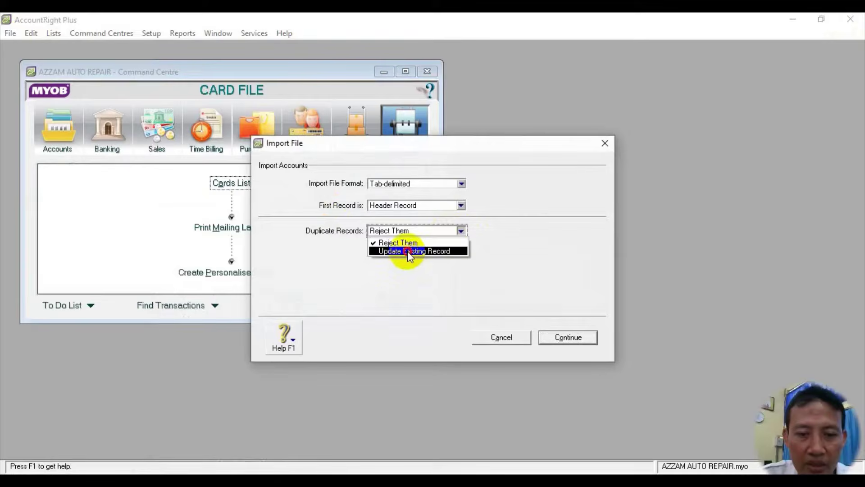
click(407, 250)
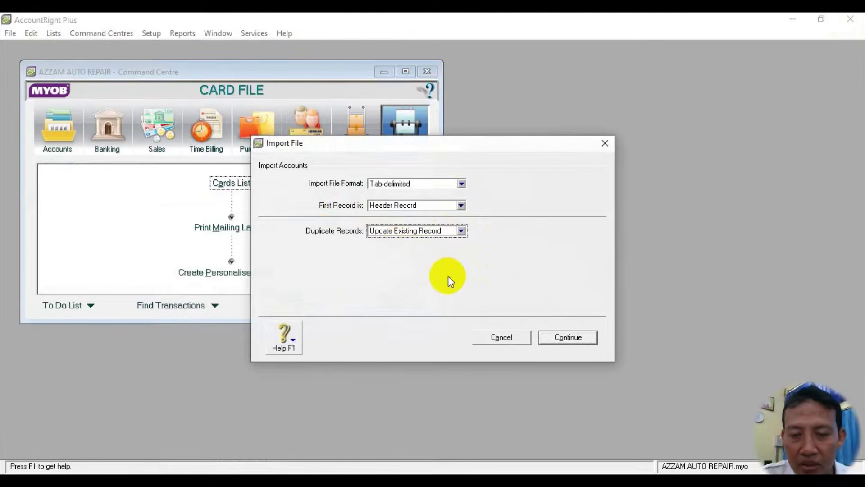
click(556, 337)
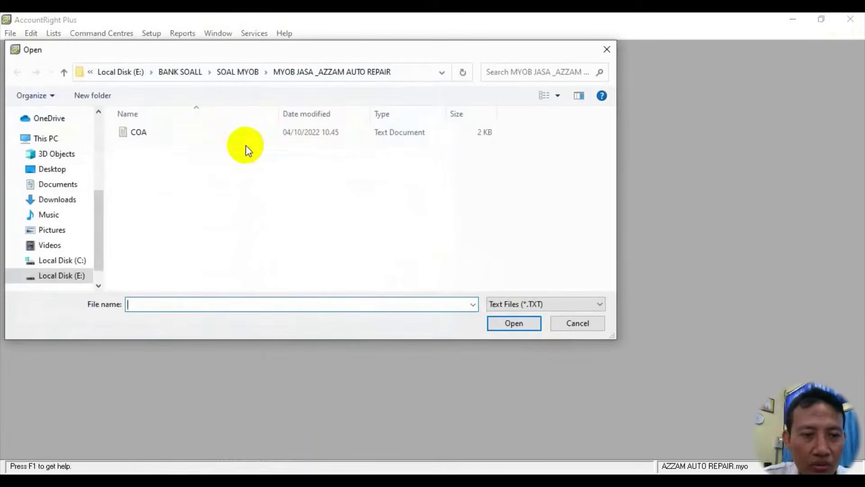
click(140, 133)
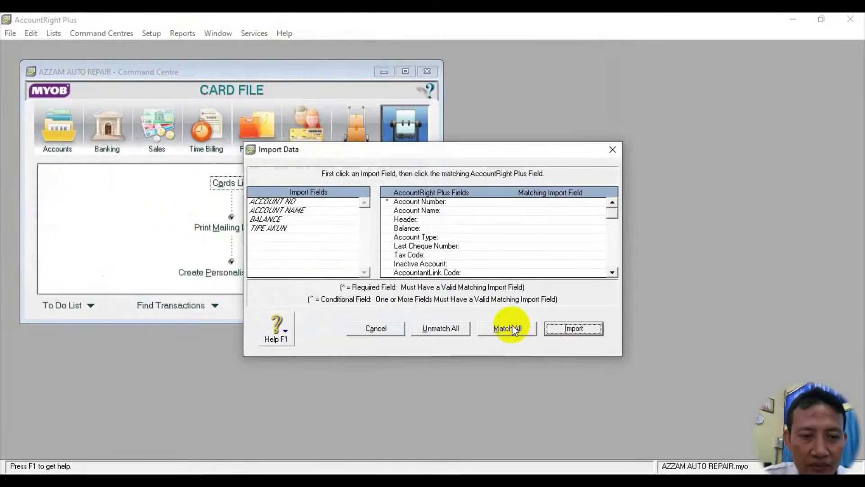
Match ACCOUNT NO, ACCOUNT NAME, BALANCE and TIPE AKUN to Account Number, Account Name, Balance and Account Type, and import the accounts
click(266, 201)
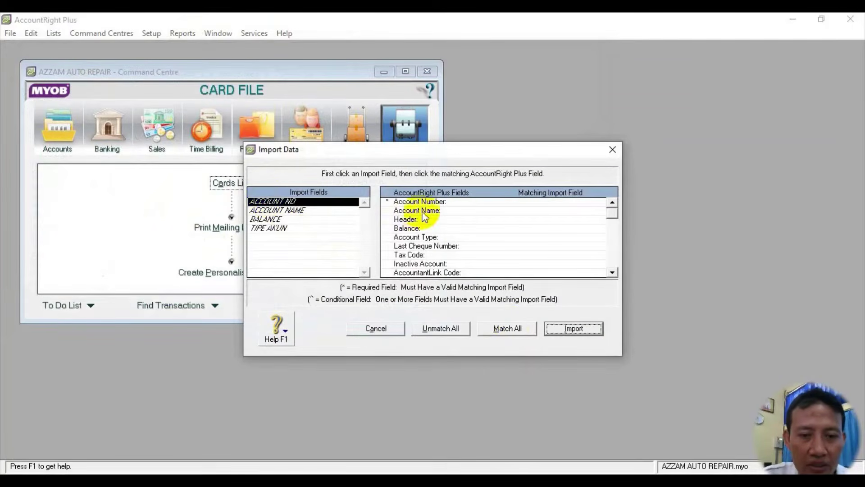
click(409, 202)
click(287, 211)
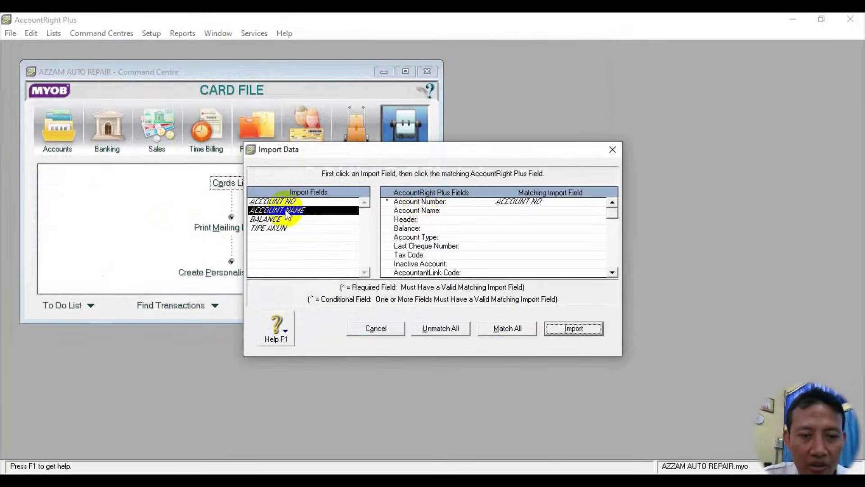
click(435, 211)
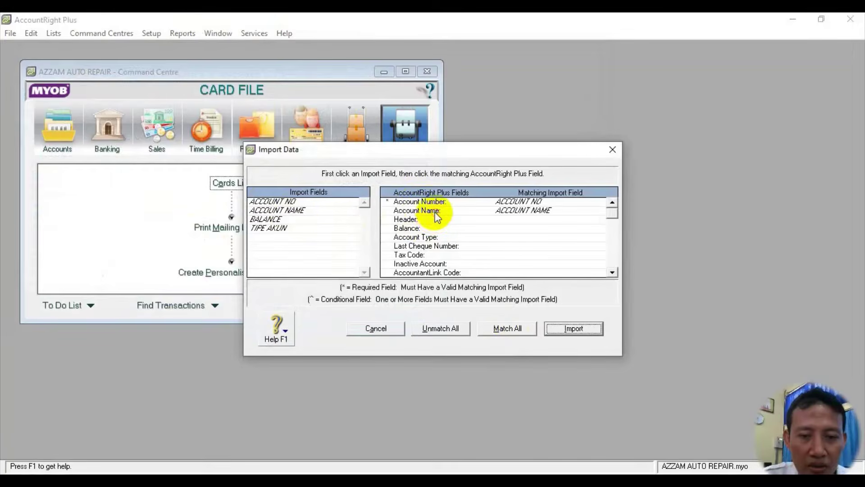
click(291, 219)
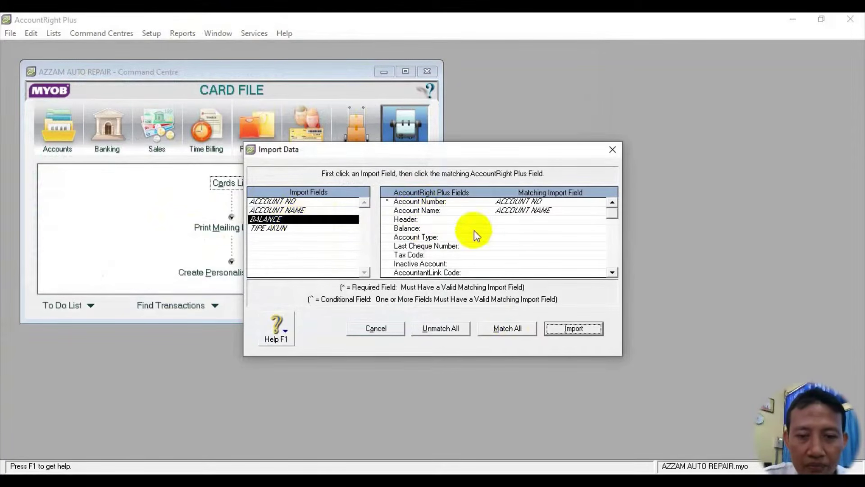
click(503, 227)
click(283, 229)
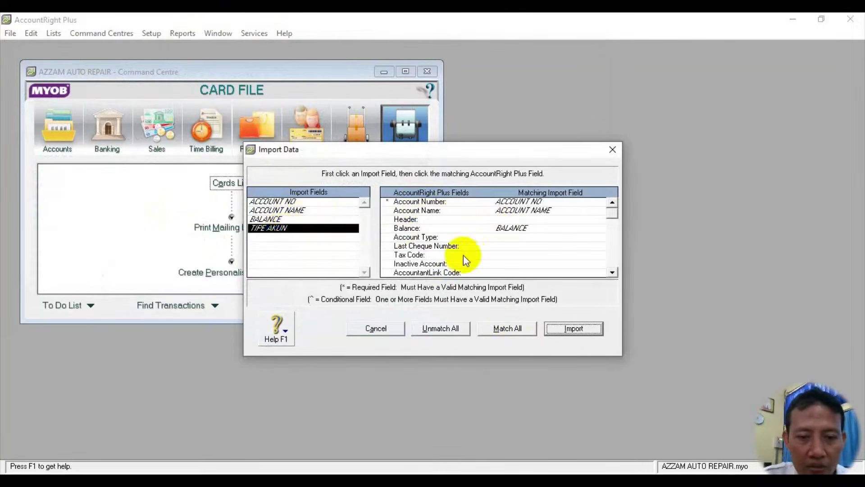
click(523, 237)
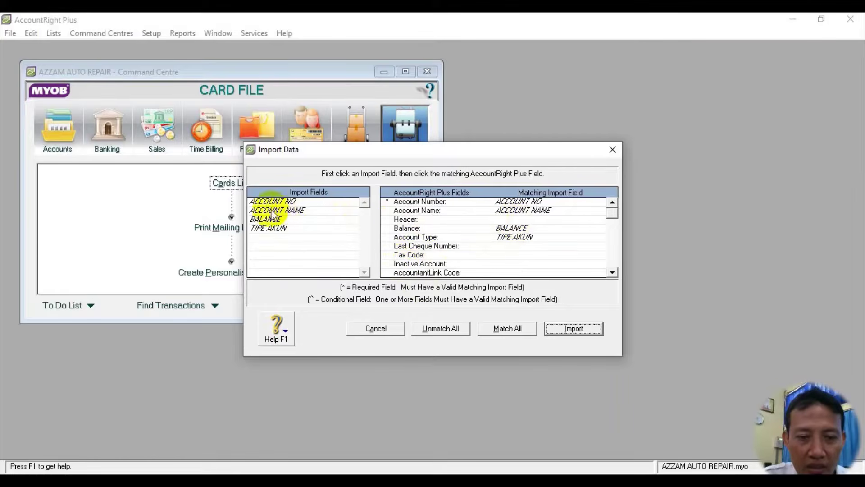
click(557, 327)
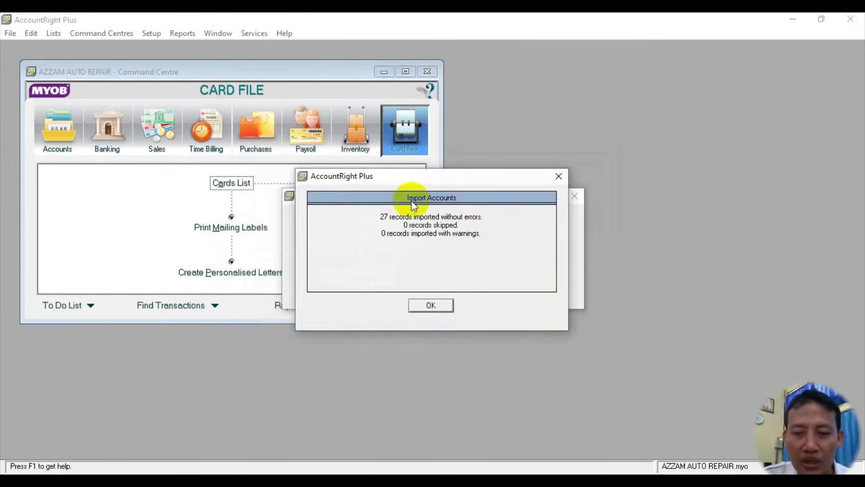
click(420, 305)
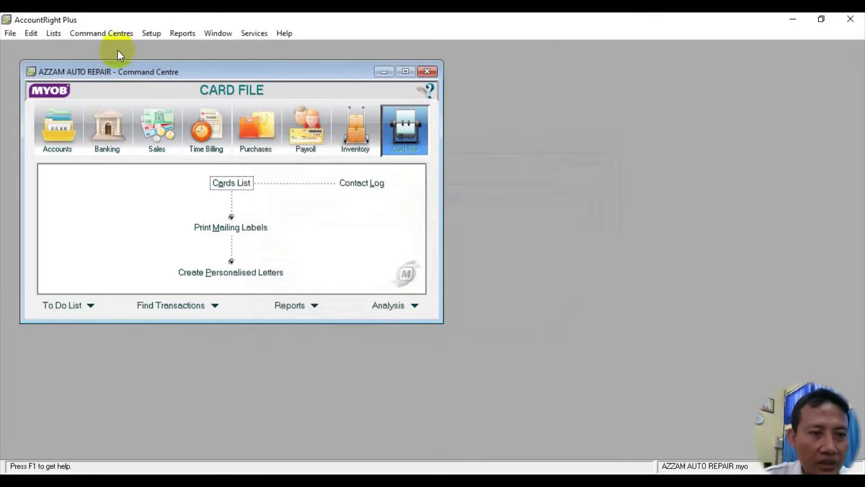
Open the account opening balances in a maximized window, check the imported amounts and the amount left to be allocated, and close it
click(148, 35)
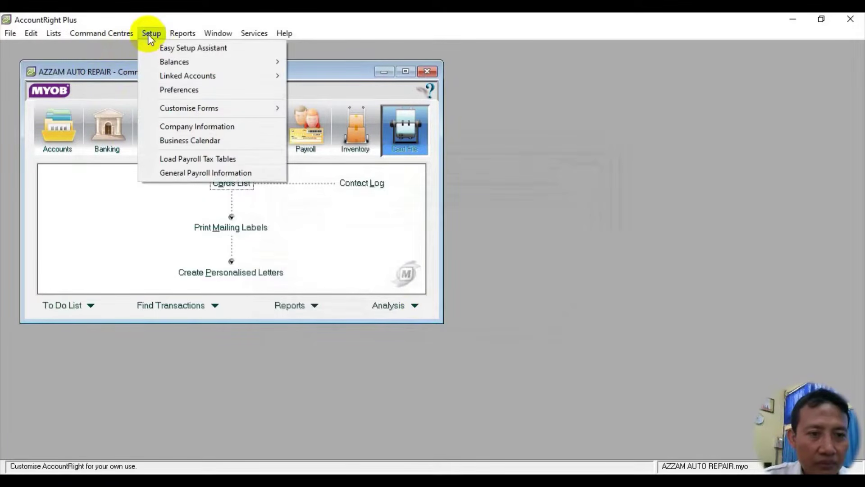
mouse_move(220, 62)
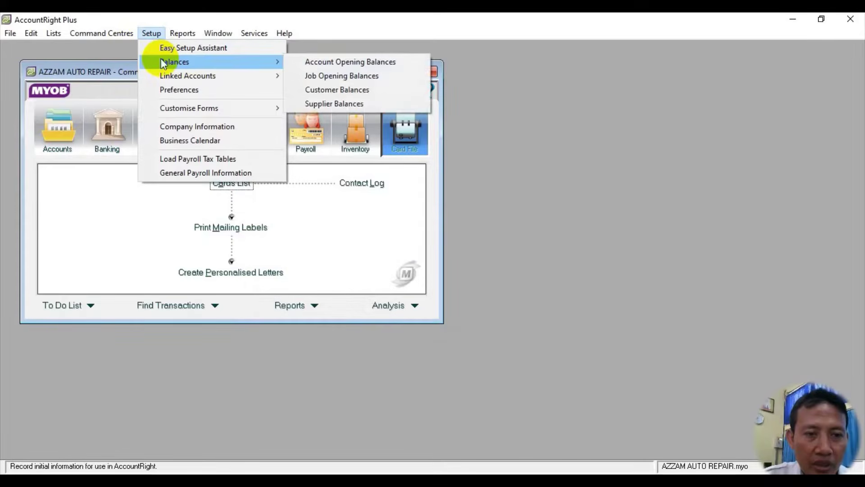
click(311, 63)
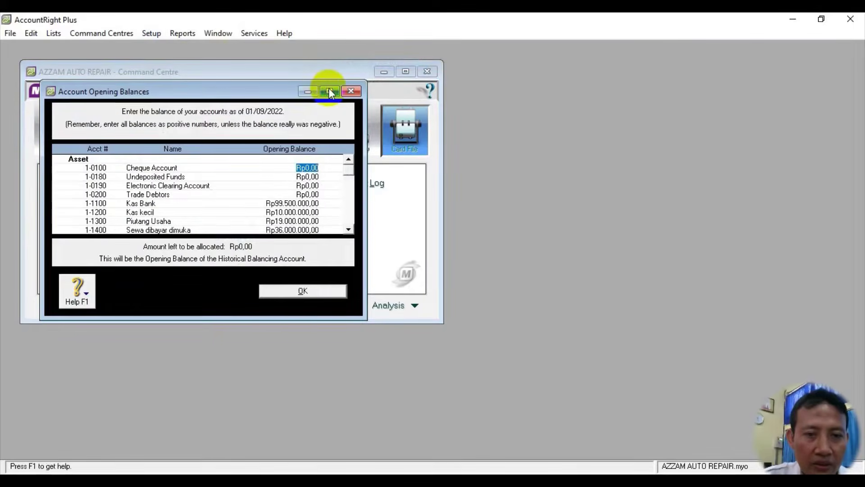
click(330, 92)
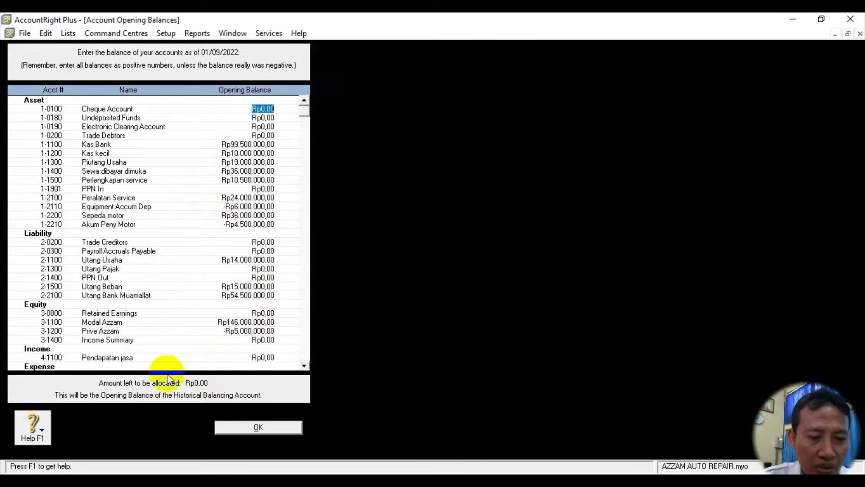
click(249, 427)
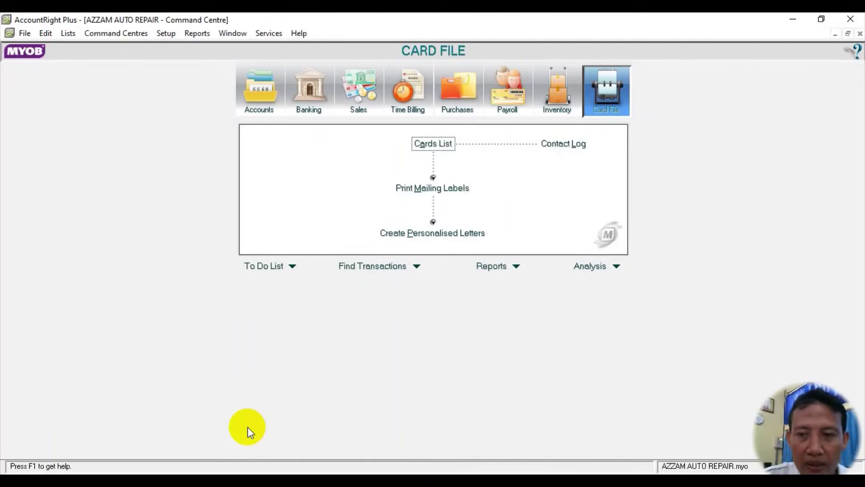
Switch to the Transaksi workbook in Excel and check the trial balance and the PPN rule in the accounting policies on case 1
mouse_move(455, 471)
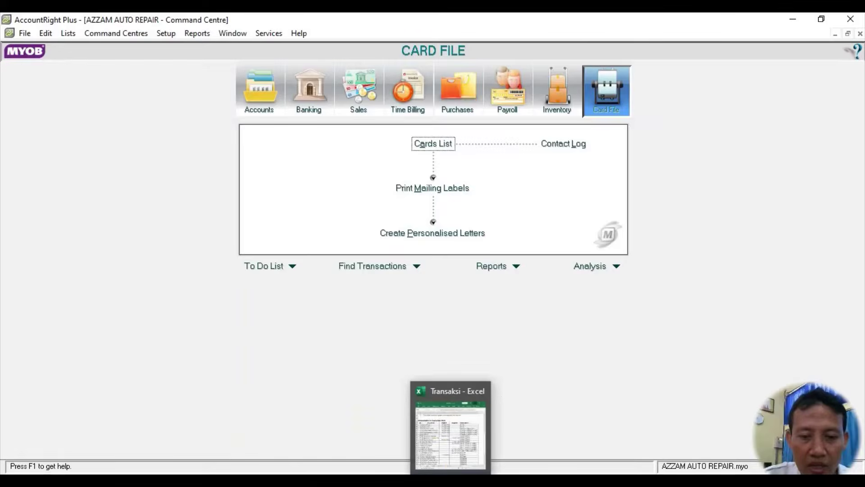
click(454, 448)
scroll(489, 297, down, 11)
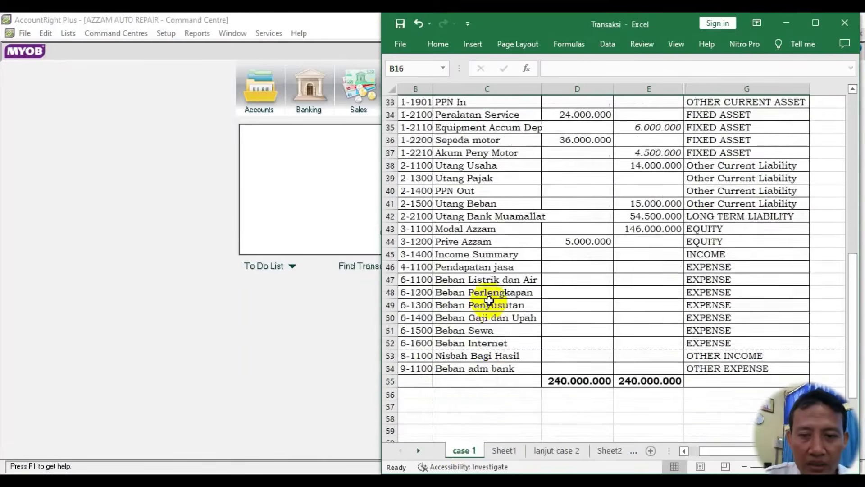
scroll(489, 295, up, 6)
scroll(489, 295, up, 10)
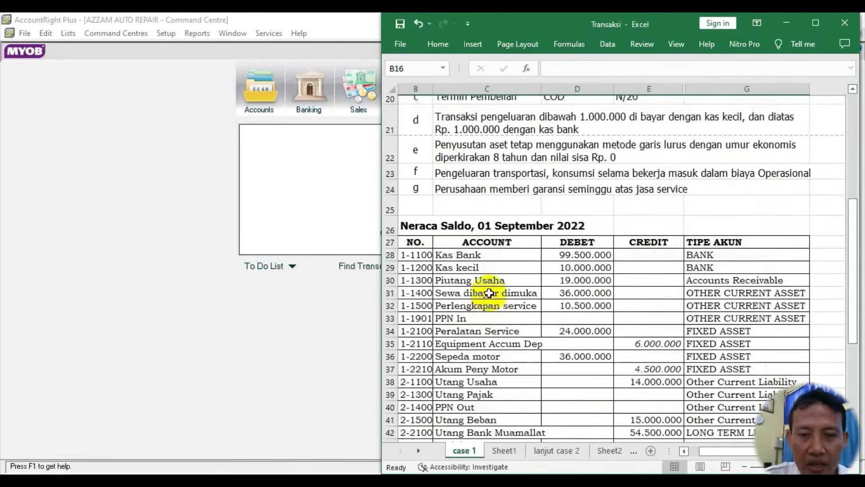
scroll(488, 293, down, 1)
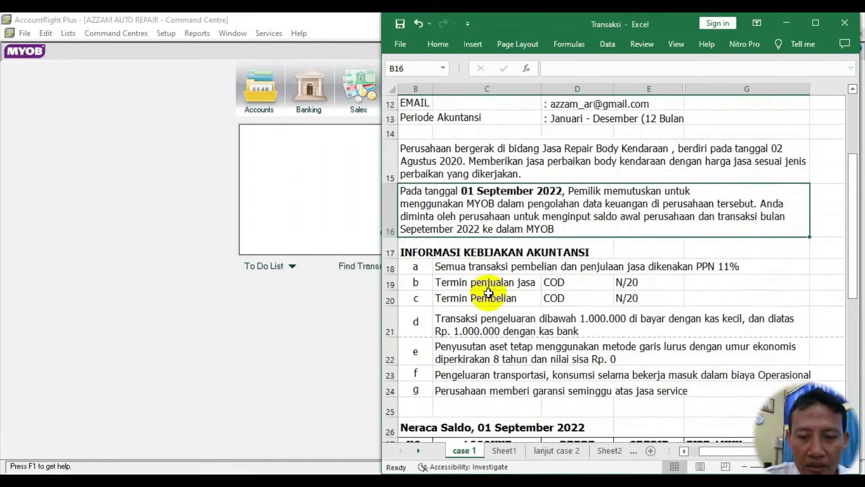
click(441, 264)
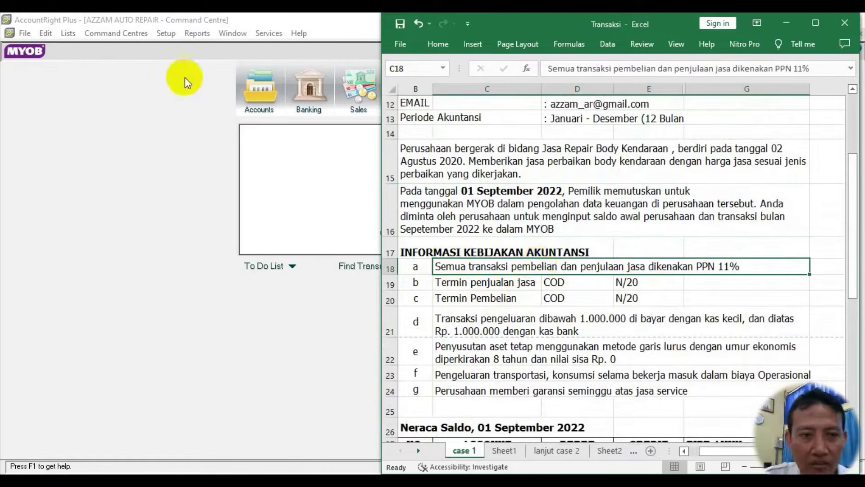
Return to AccountRight Plus and open the Tax Code List to review the existing codes
click(153, 85)
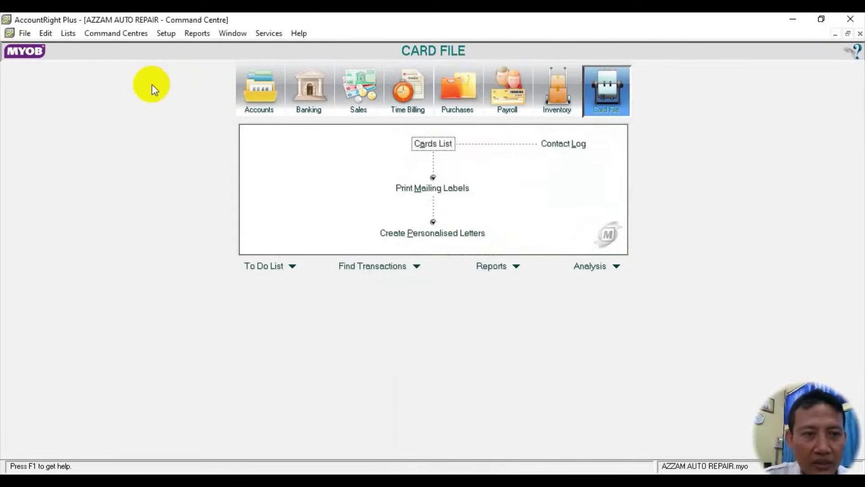
click(69, 34)
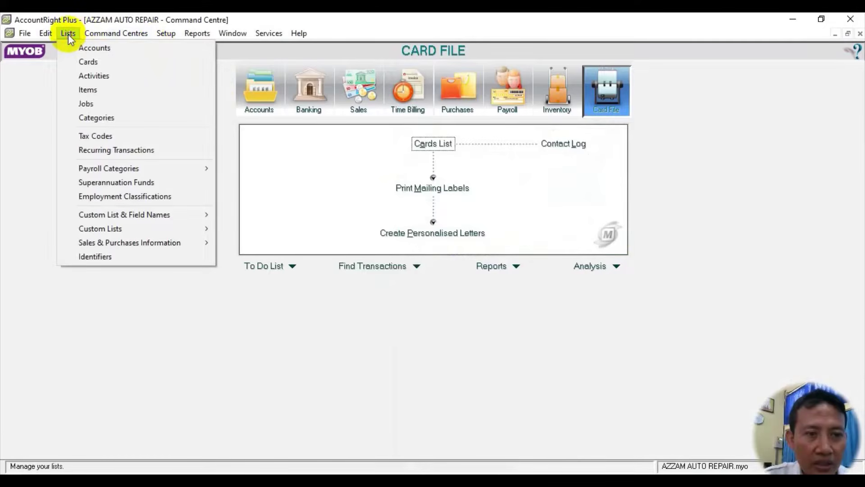
click(87, 137)
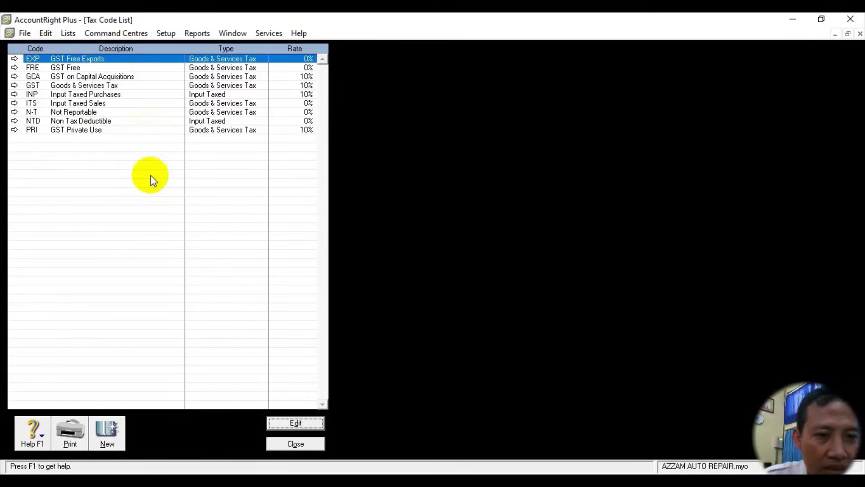
click(77, 115)
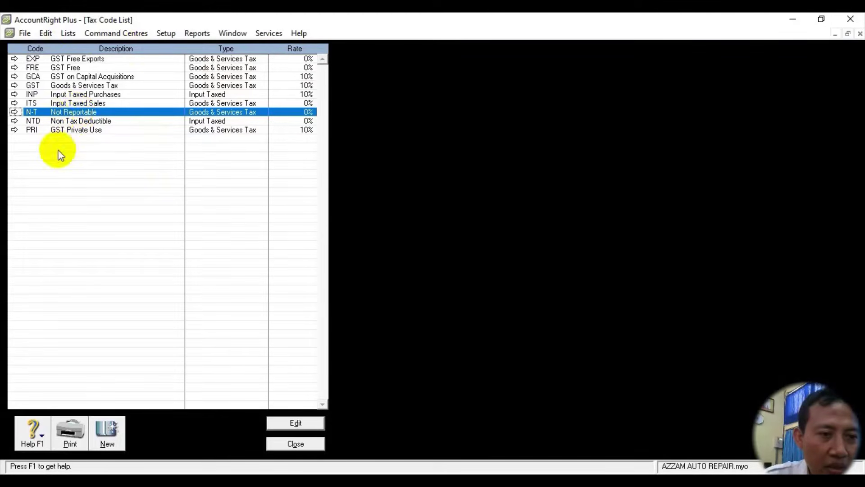
click(58, 85)
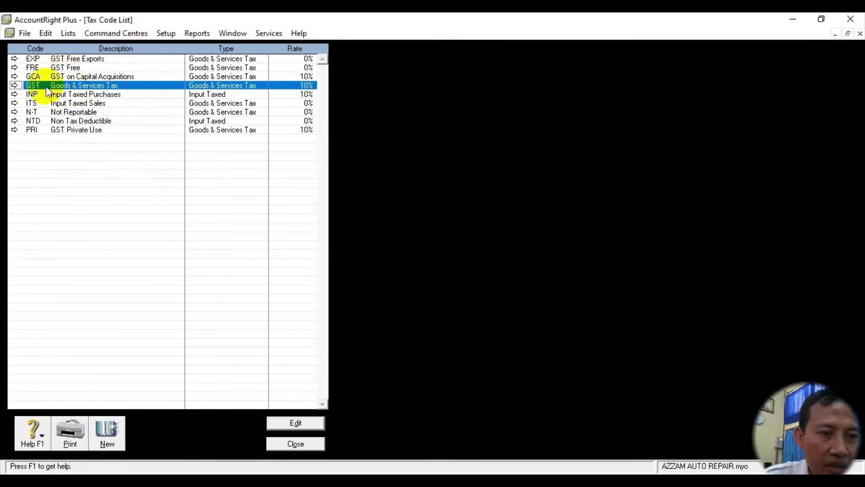
Delete the EXP, FRE and GCA tax codes from the Tax Code List
right_click(45, 61)
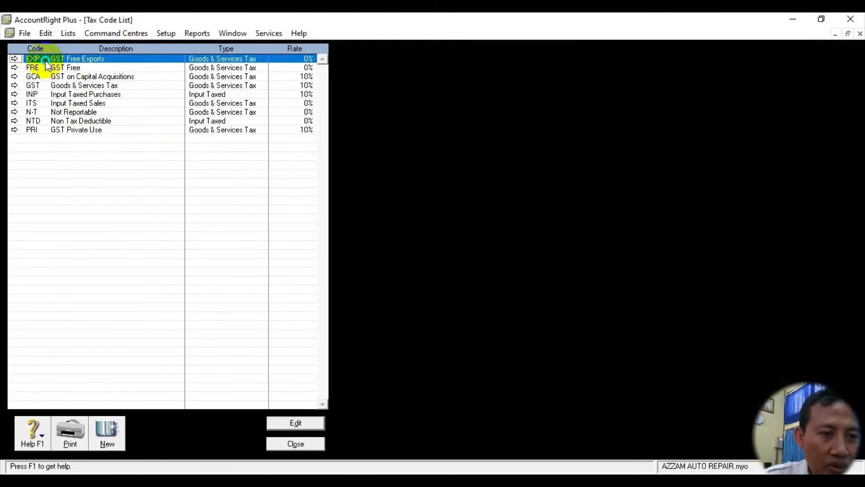
click(63, 69)
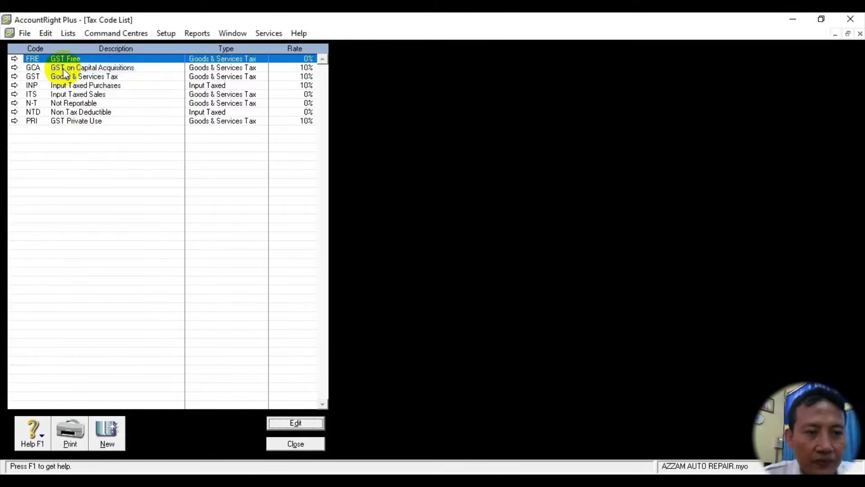
right_click(63, 58)
click(73, 68)
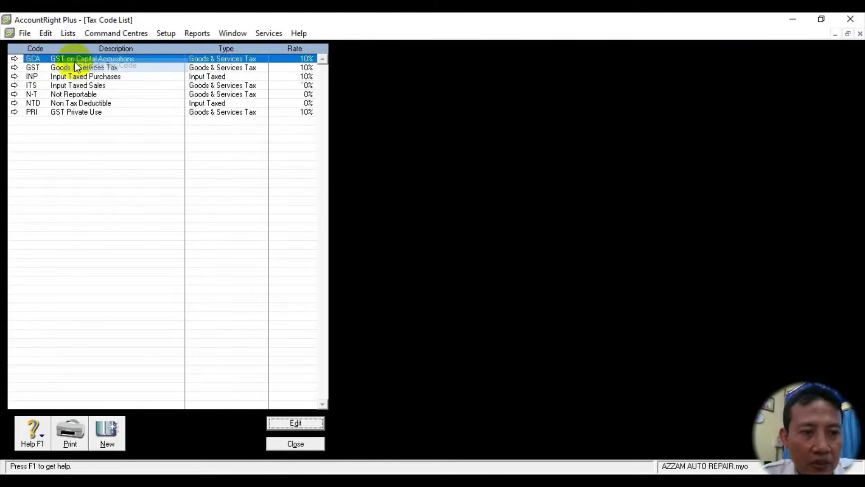
right_click(50, 57)
click(62, 68)
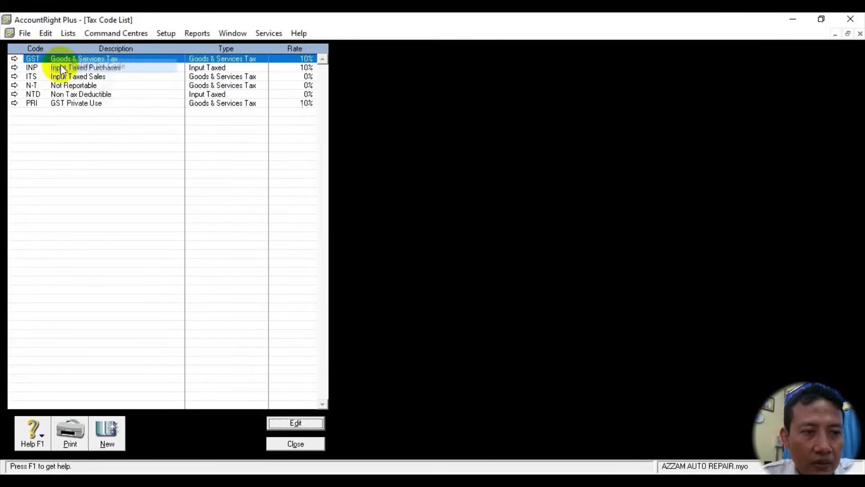
Delete the PRI, NTD, ITS and INP tax codes from the Tax Code List
click(45, 105)
right_click(48, 110)
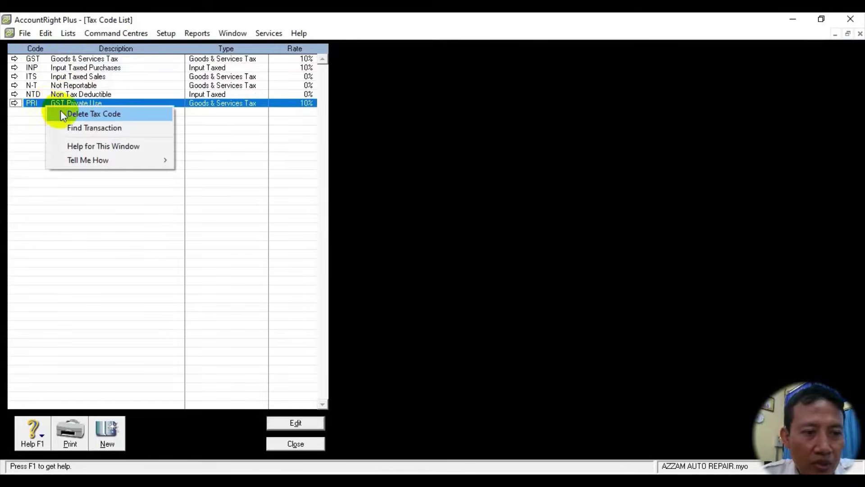
click(60, 112)
right_click(48, 96)
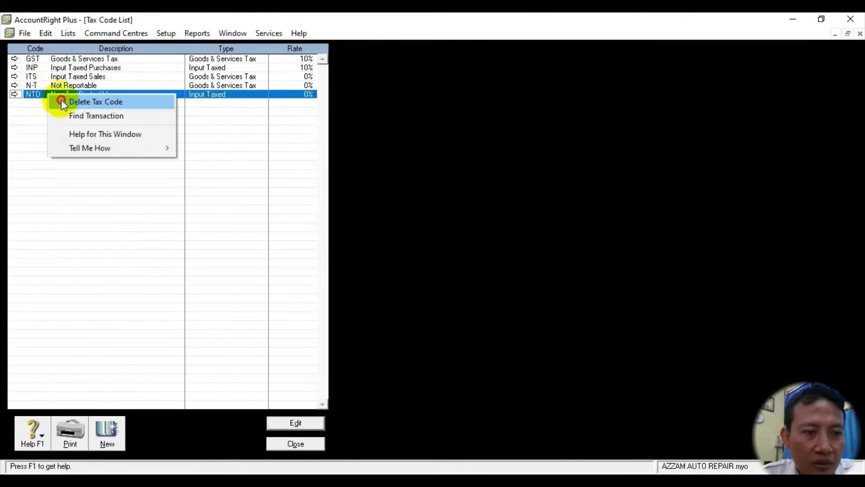
click(61, 100)
click(52, 78)
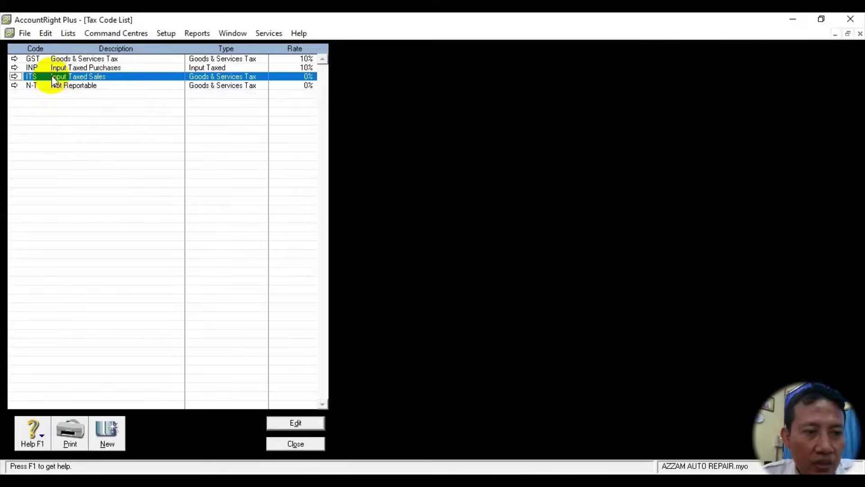
right_click(52, 76)
click(63, 85)
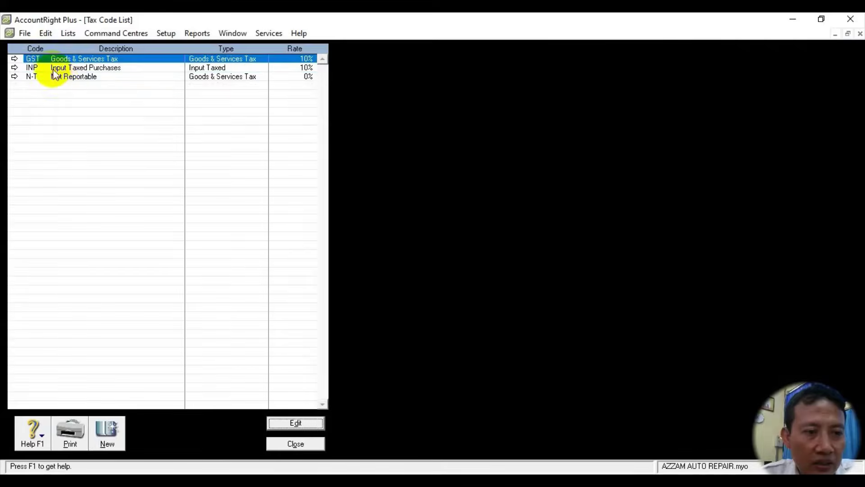
click(52, 67)
right_click(52, 68)
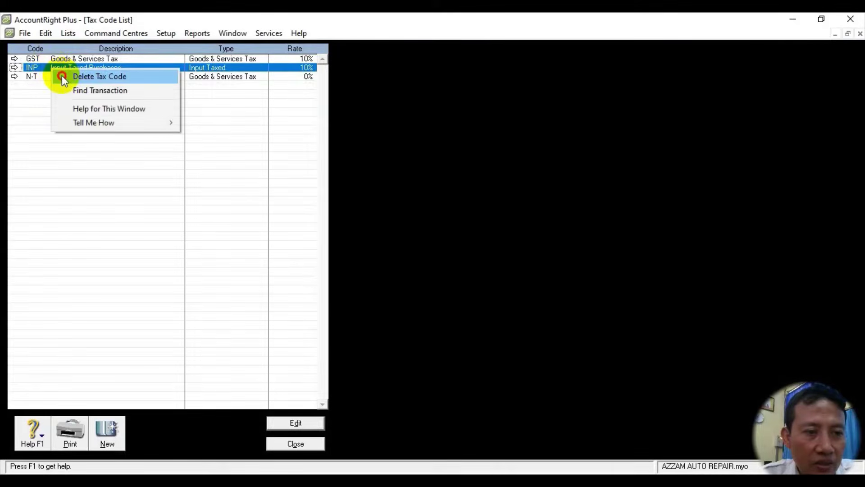
click(61, 76)
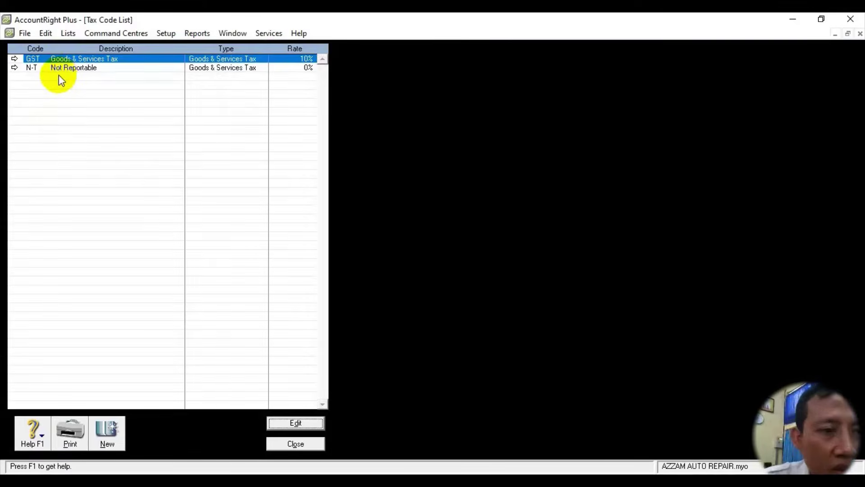
Change the GST tax code to PPN with the description PAJAK PERTAMBAHAN NILAI and a rate of 11%
click(15, 61)
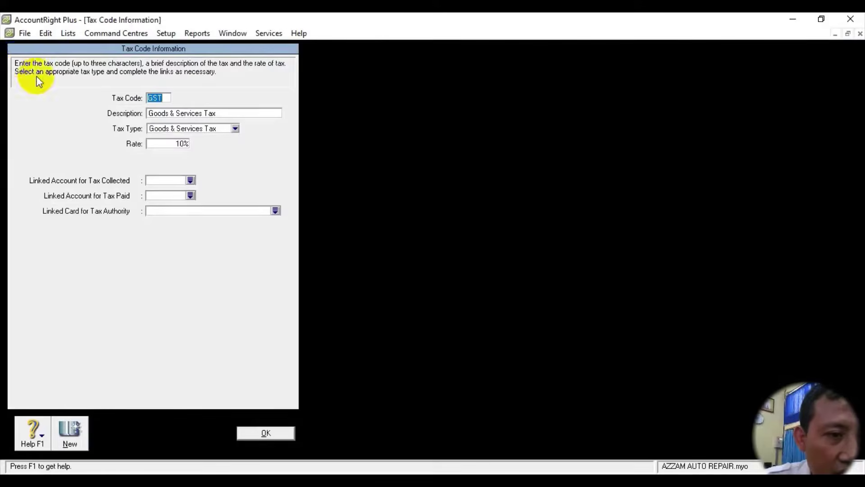
text(PPN)
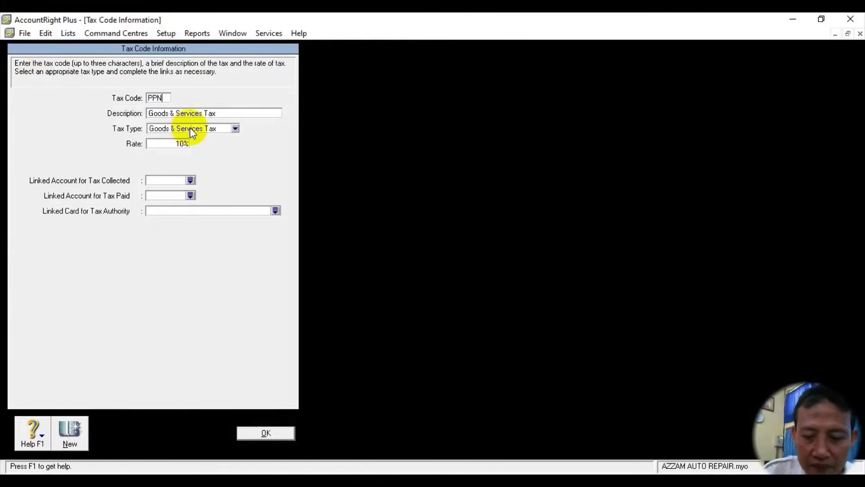
key(Tab)
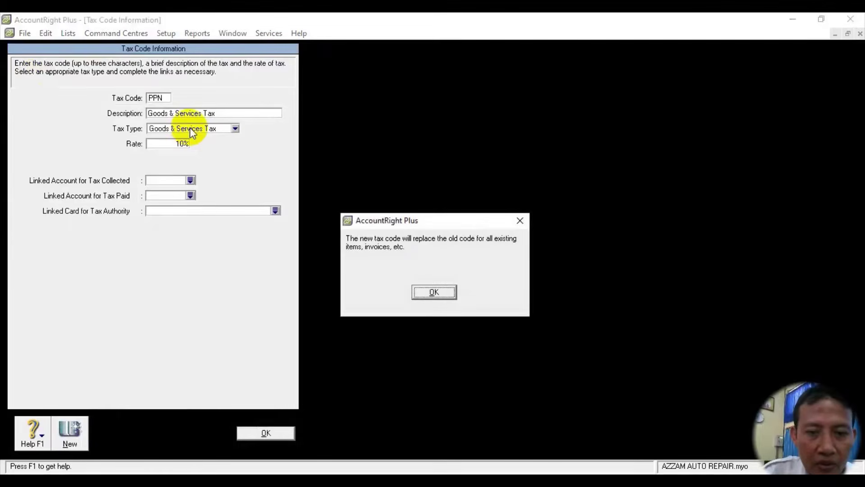
key(Return)
text(PAJ)
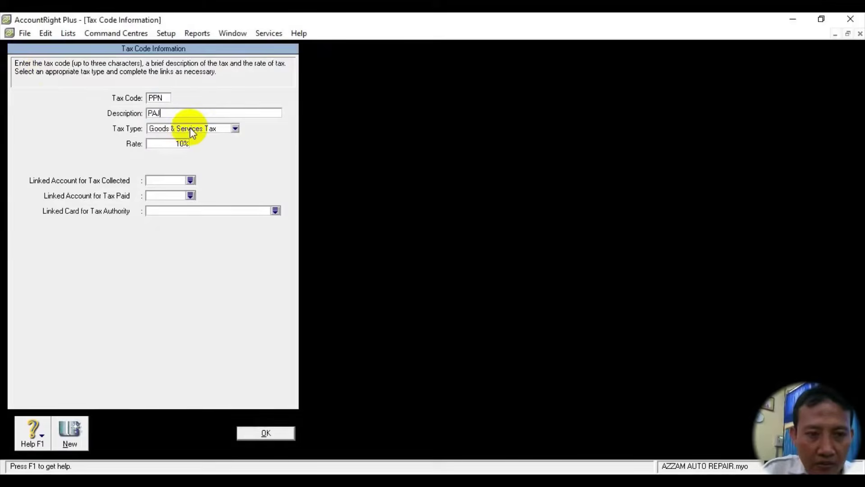
text(AK PERTAMB)
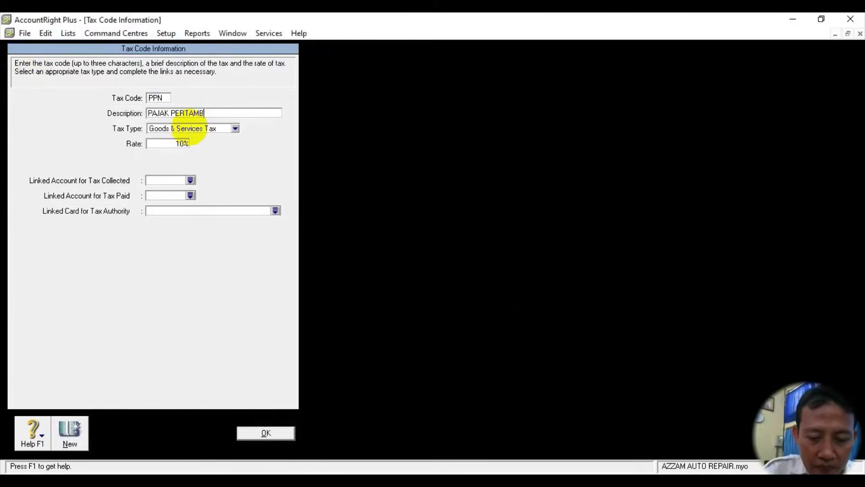
text(AHAN NILAI)
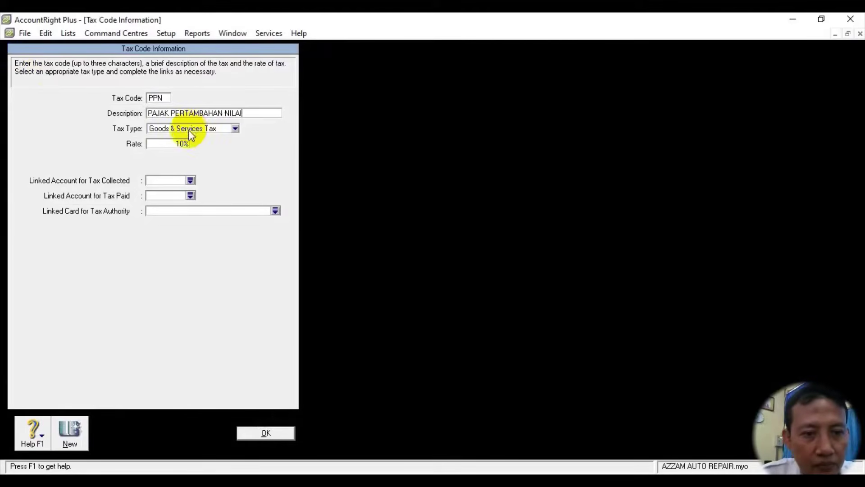
click(176, 145)
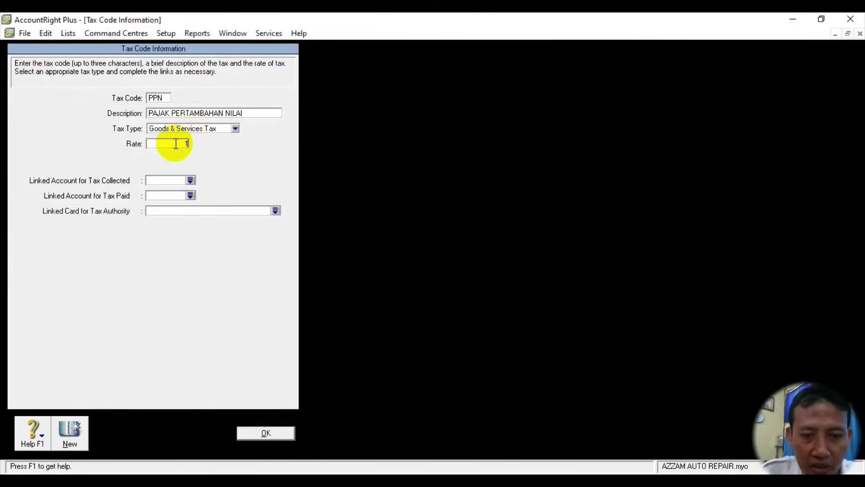
key(Tab)
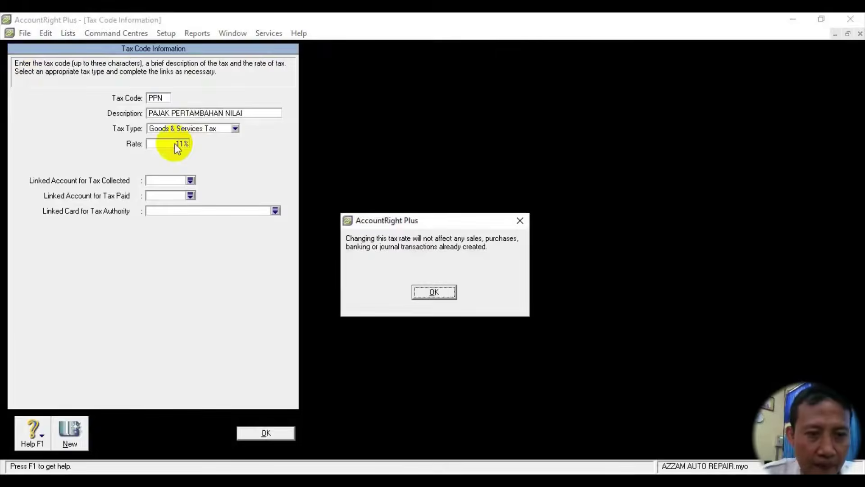
click(433, 292)
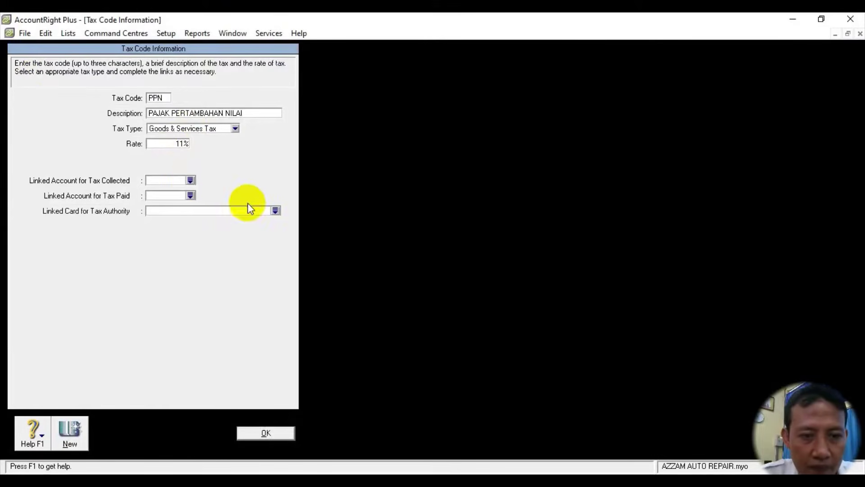
Link the PPN code's tax collected to 2-1400 PPN Out and tax paid to 1-1901 PPN In, and close the Tax Code List
click(191, 180)
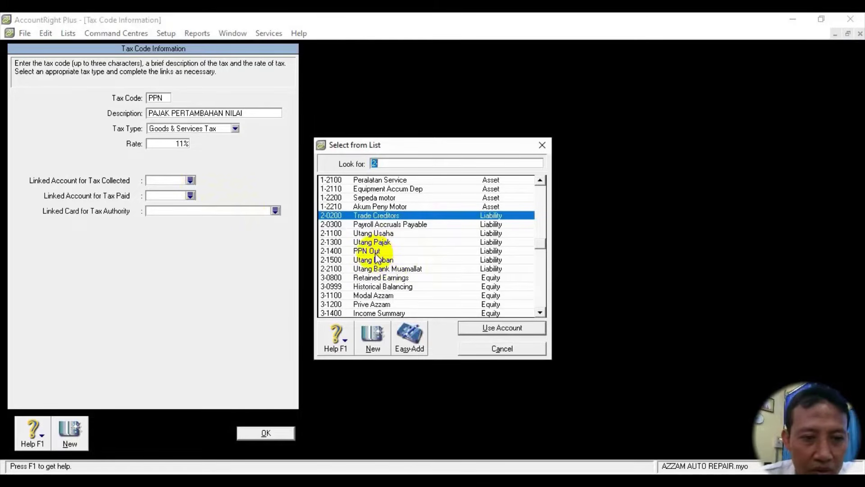
double_click(376, 255)
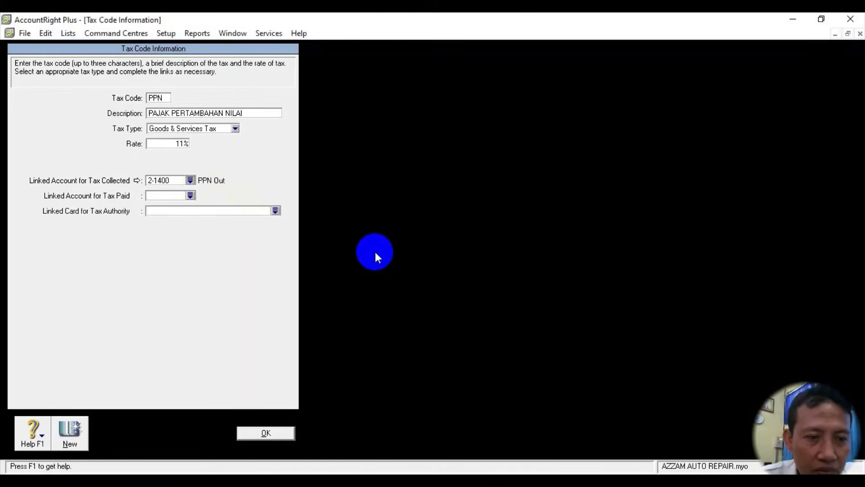
click(189, 195)
scroll(387, 229, up, 3)
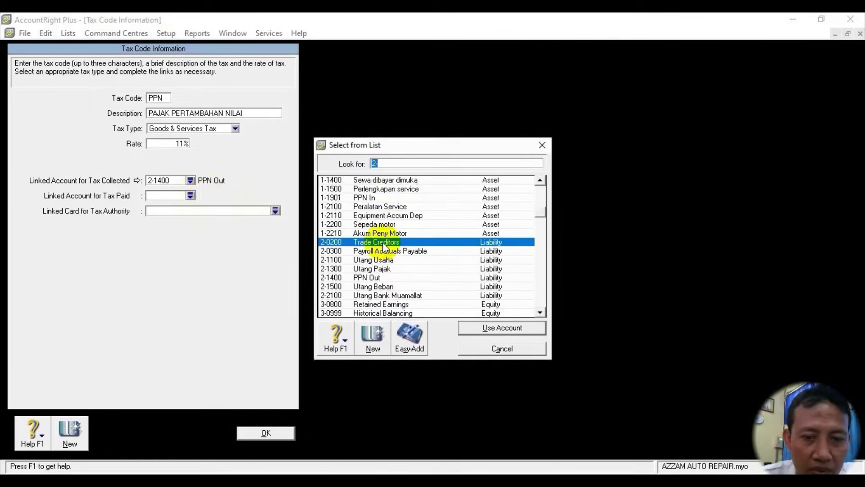
double_click(366, 251)
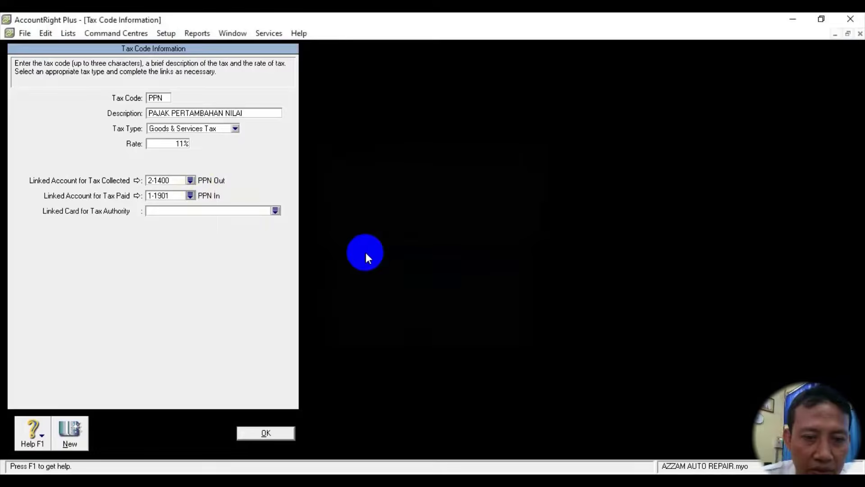
click(266, 432)
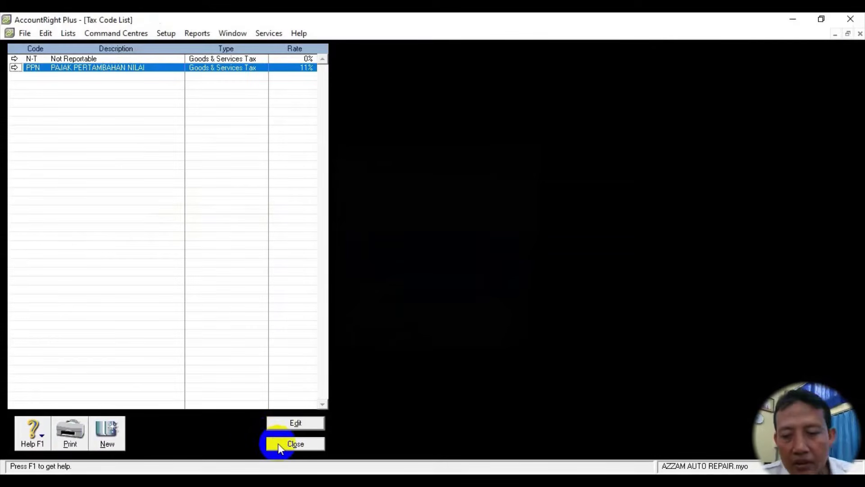
click(278, 443)
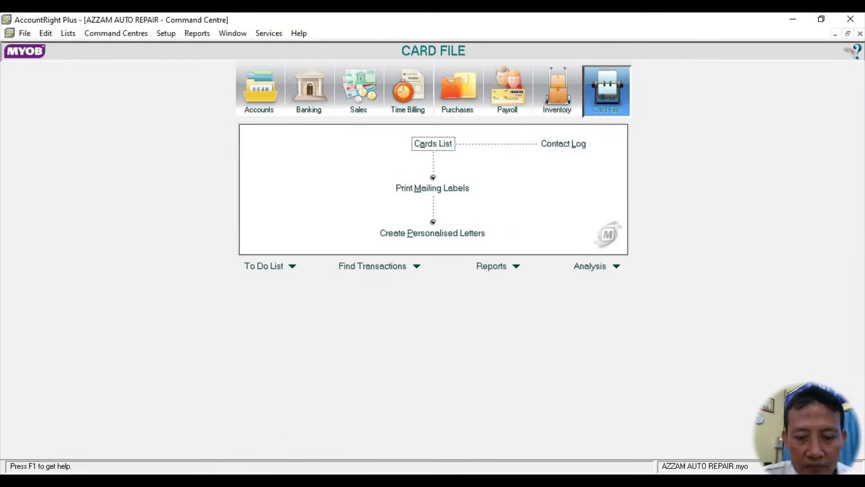
Check the sales and purchase terms on case 1 of the Transaksi workbook in Excel, and return to AccountRight Plus
key(alt+Tab)
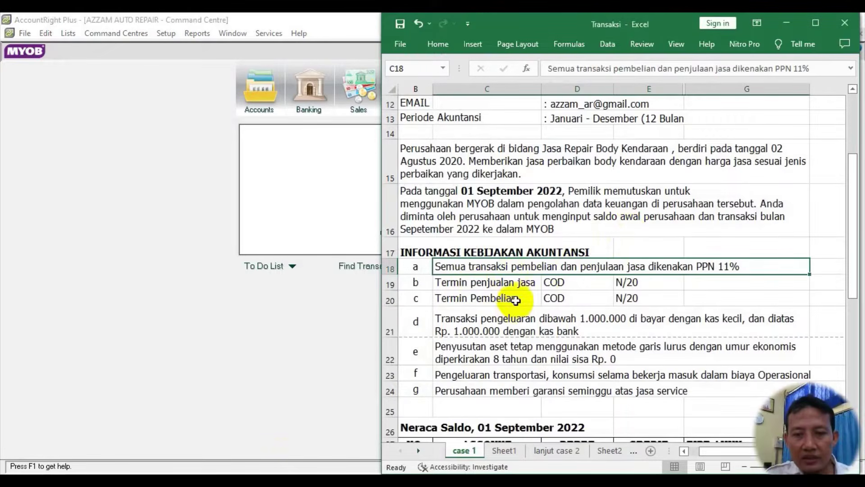
click(462, 283)
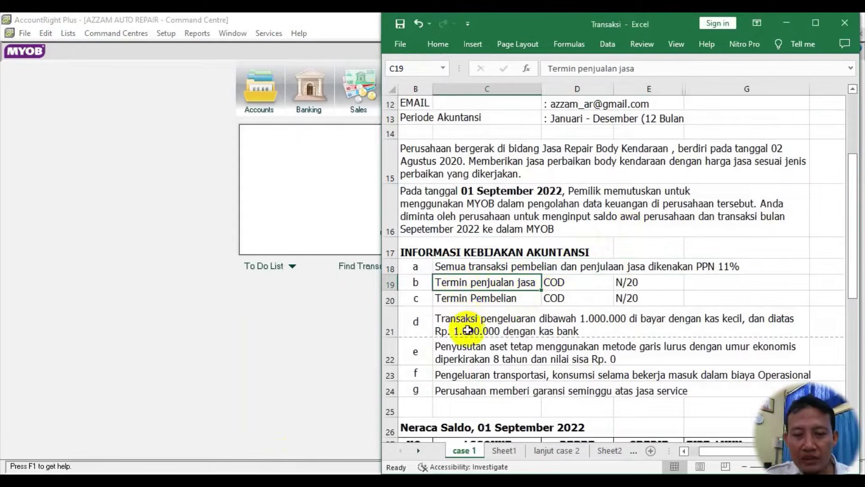
click(190, 167)
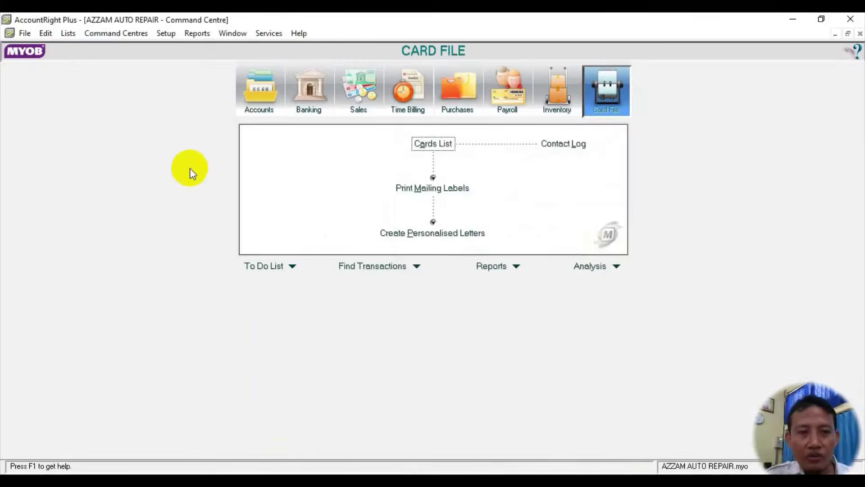
Set the bank account for electronic payments to 1-1100 Kas Bank in the Accounts & Banking linked accounts
click(166, 32)
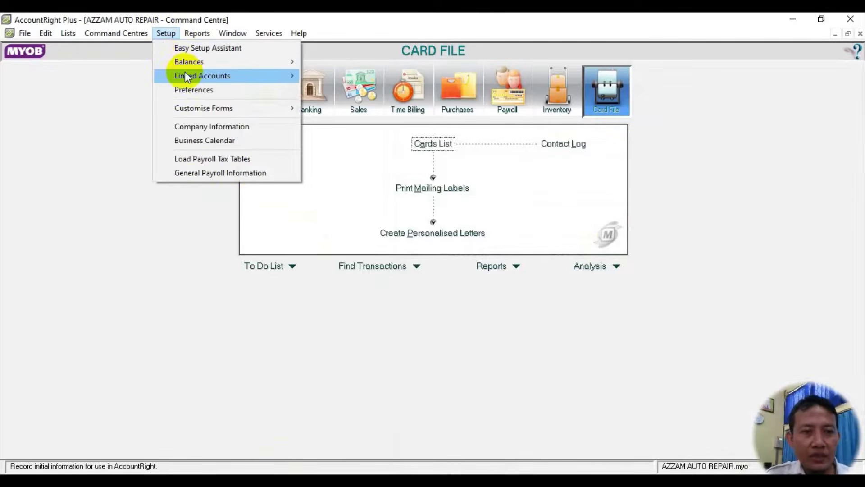
mouse_move(256, 78)
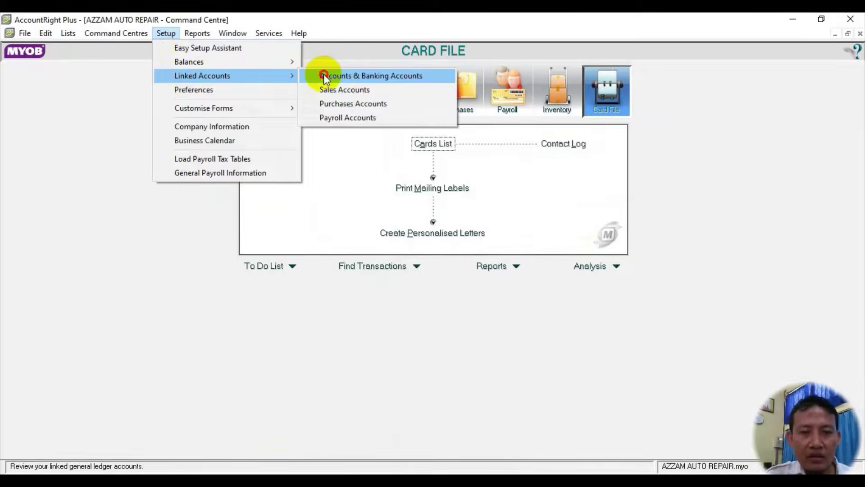
click(323, 75)
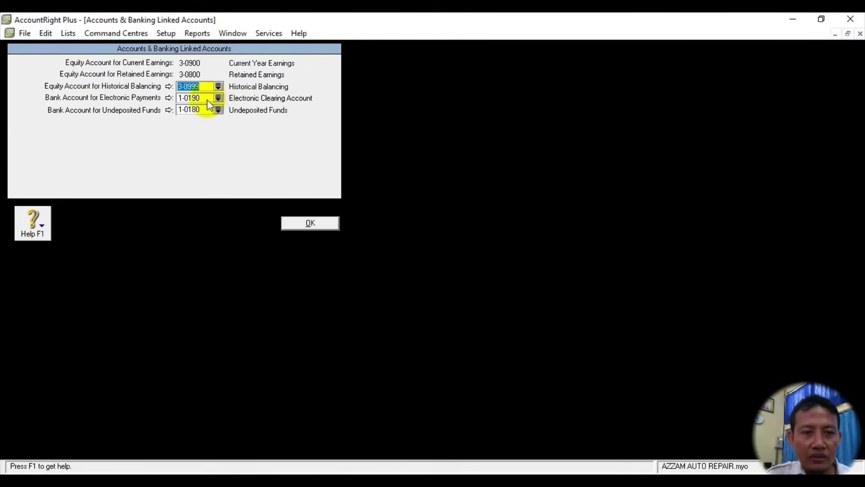
click(218, 98)
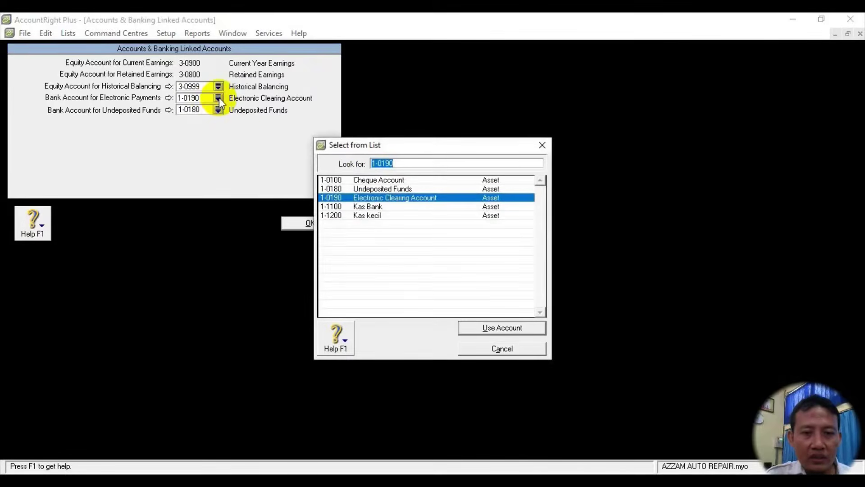
double_click(361, 206)
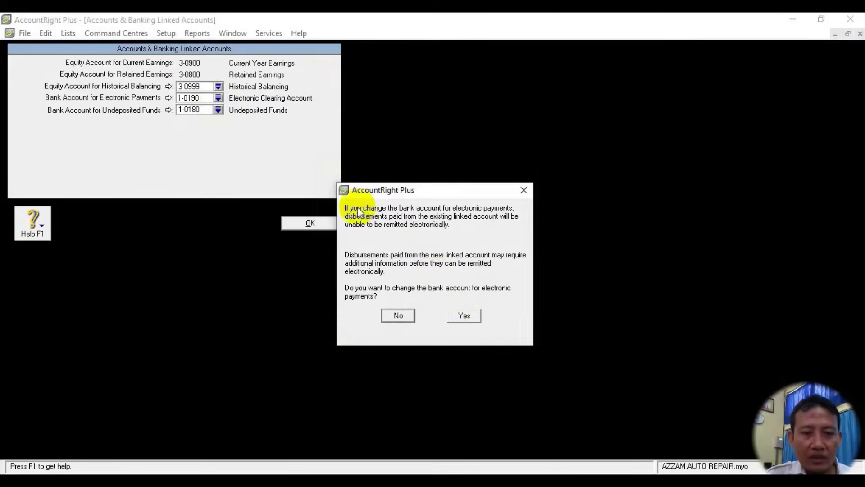
click(461, 318)
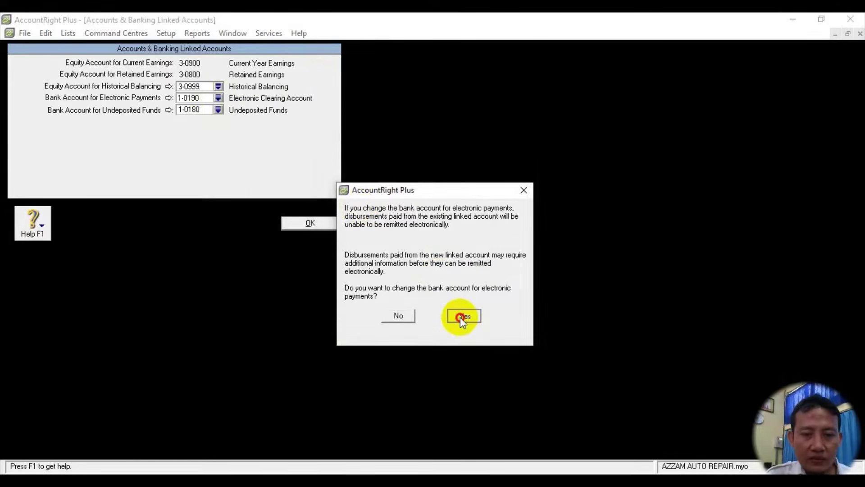
click(315, 228)
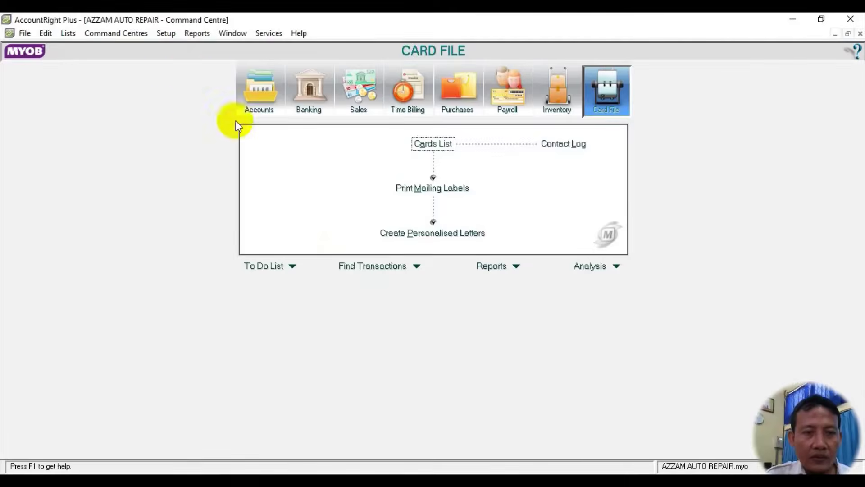
Set the sales linked accounts to 1-1300 Piutang Usaha for tracking receivables and 1-1100 Kas Bank for customer receipts
click(163, 33)
mouse_move(293, 75)
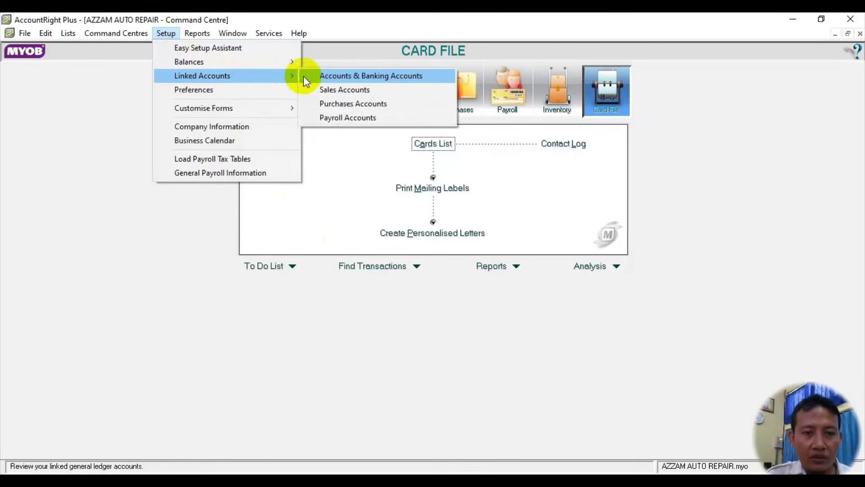
click(329, 89)
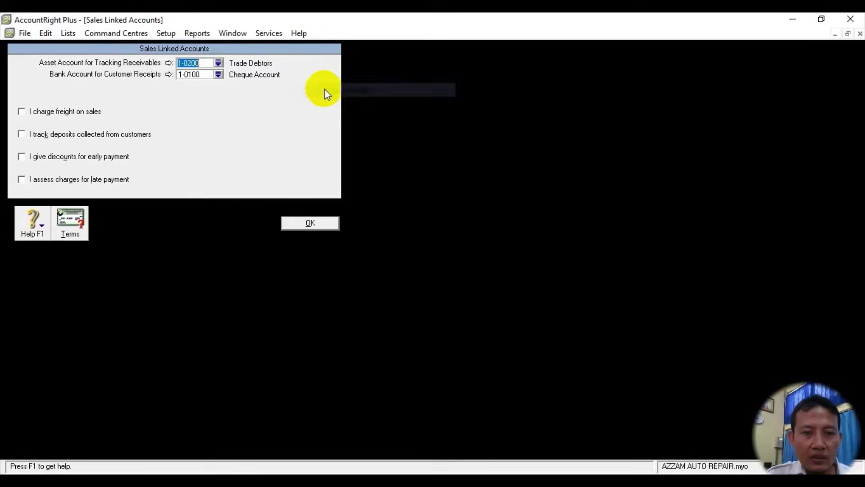
click(218, 63)
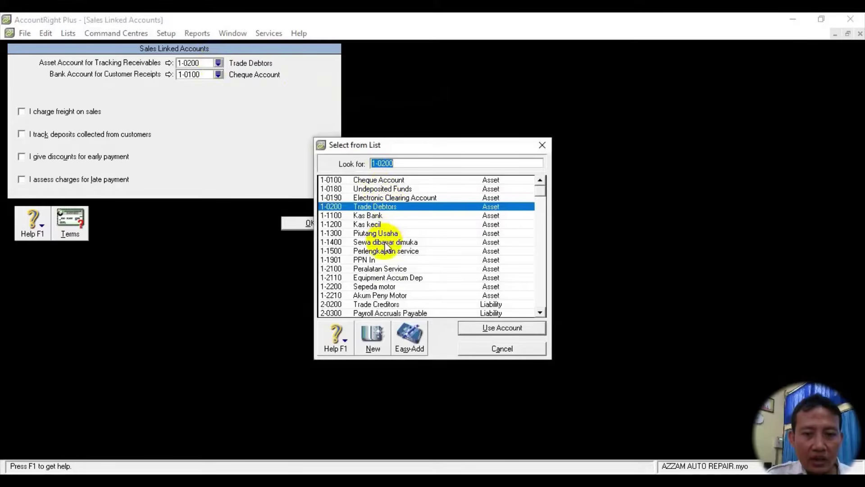
double_click(385, 235)
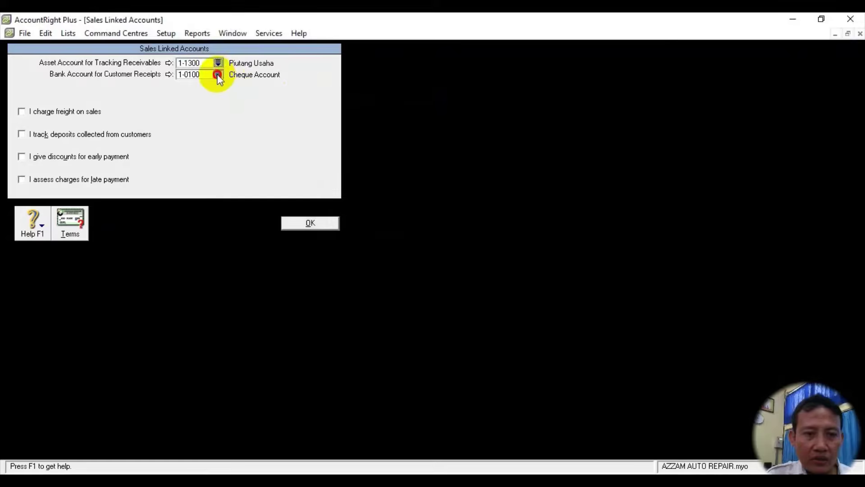
click(217, 74)
double_click(374, 208)
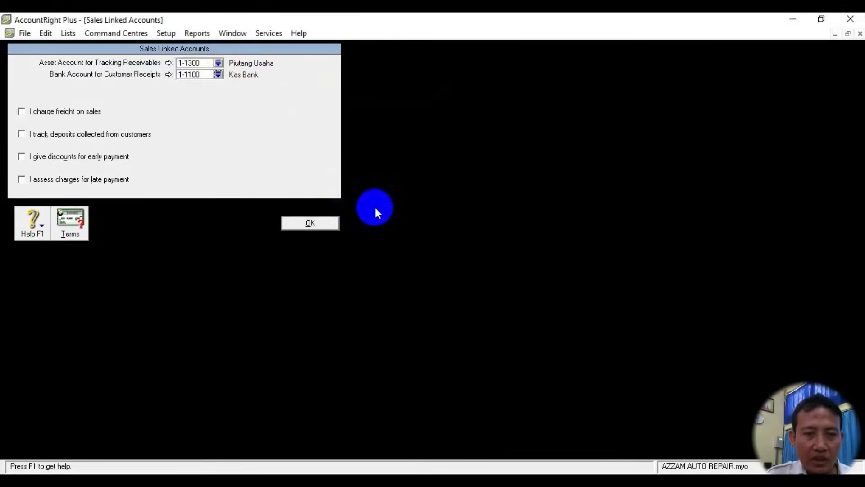
click(308, 223)
Set the purchases linked accounts to 2-1100 Utang Usaha for tracking payables and 1-1100 Kas Bank for paying bills
click(165, 35)
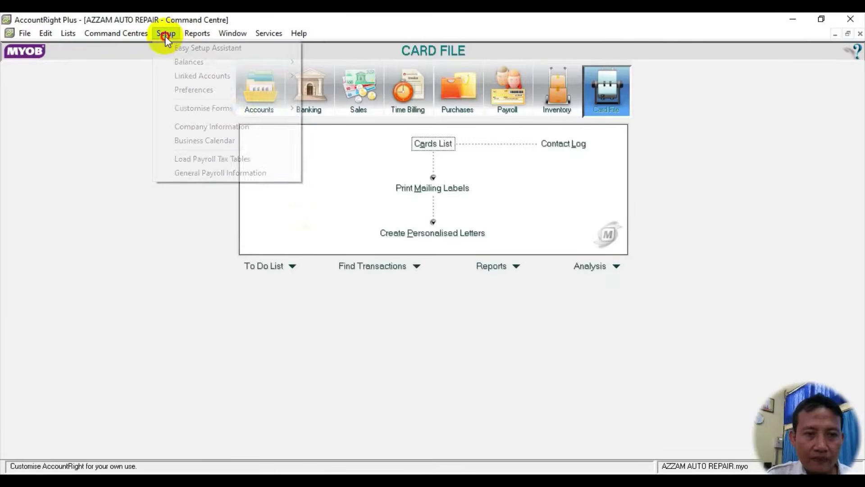
mouse_move(244, 76)
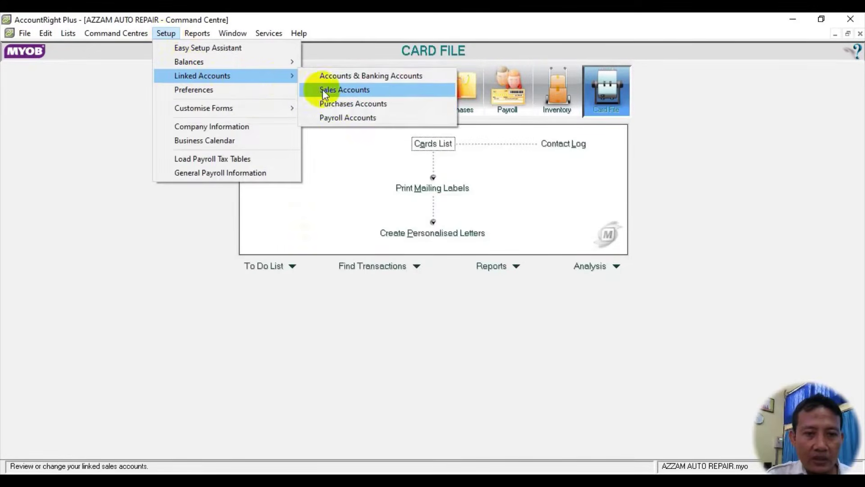
click(336, 104)
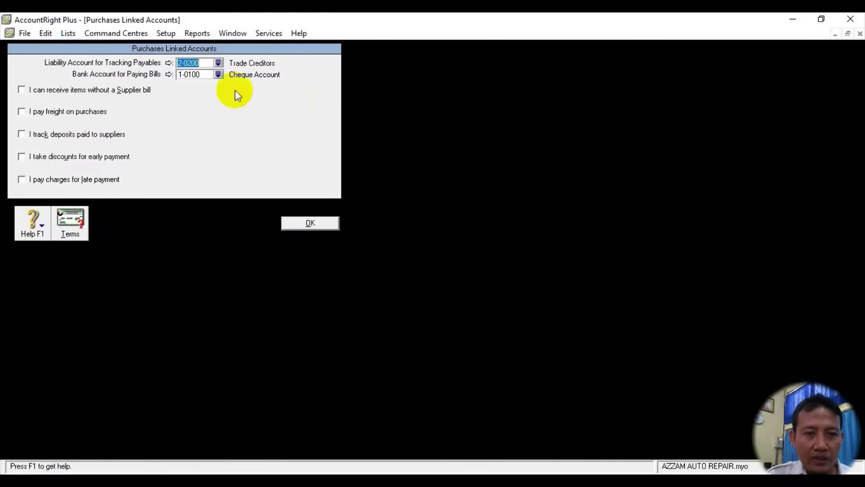
click(218, 62)
double_click(385, 233)
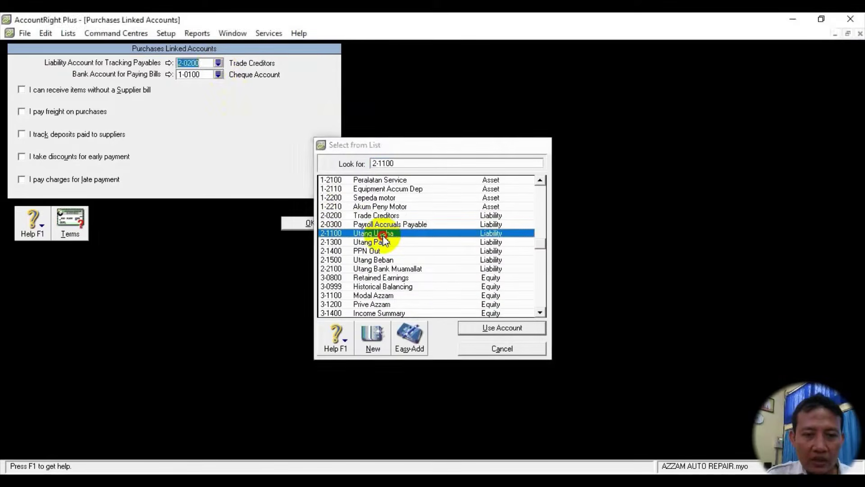
click(218, 74)
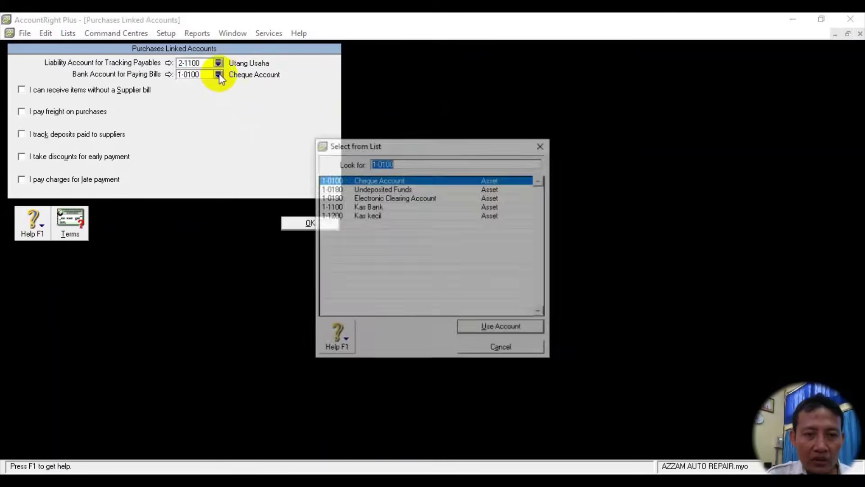
double_click(375, 206)
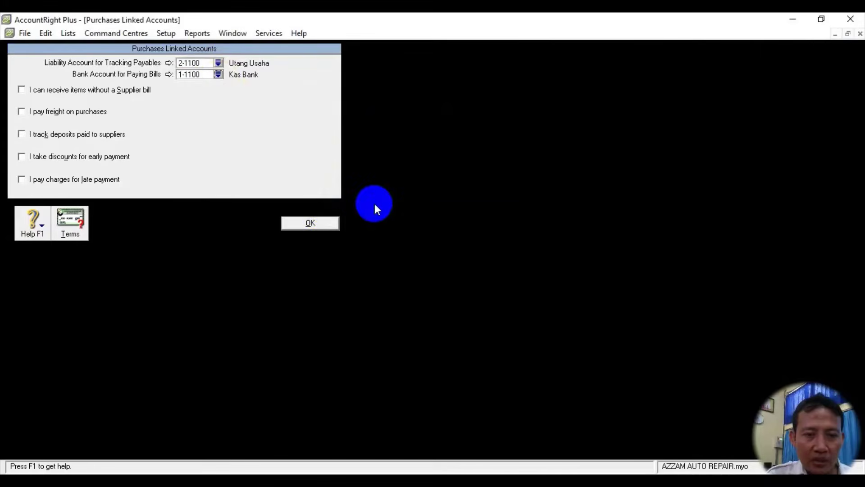
click(310, 223)
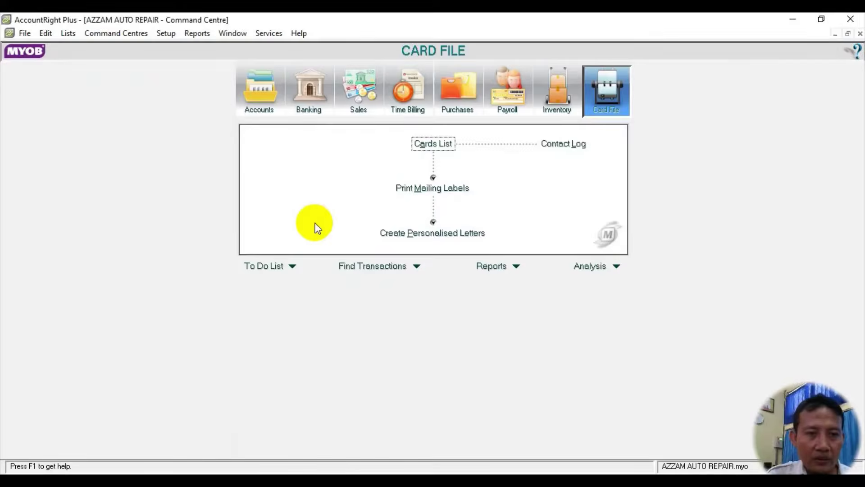
Set the payroll linked bank accounts for cash payments and cheque payments to 1-1100 Kas Bank
click(167, 34)
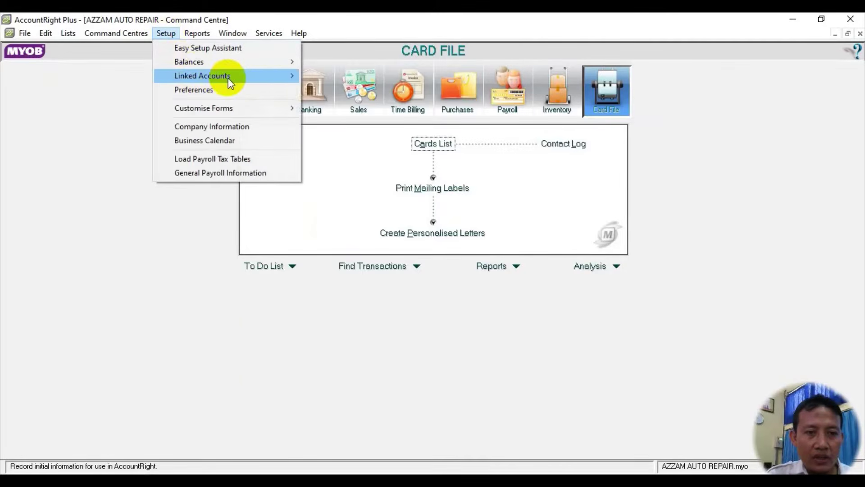
mouse_move(272, 75)
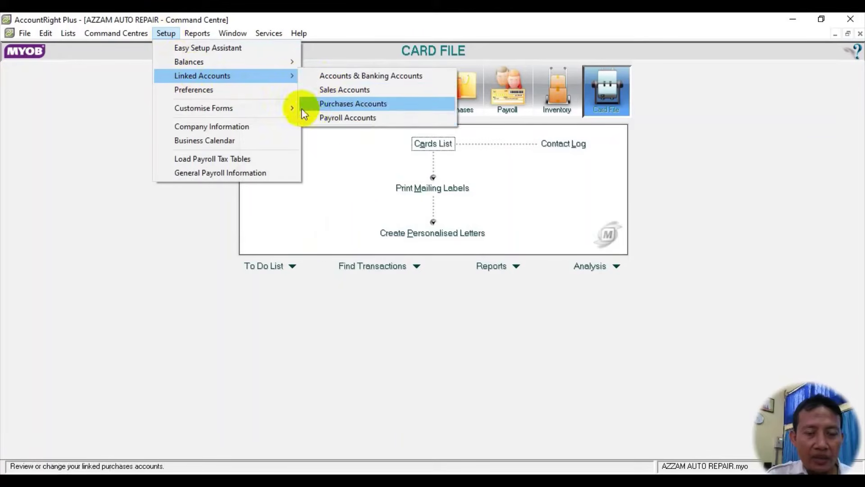
click(327, 122)
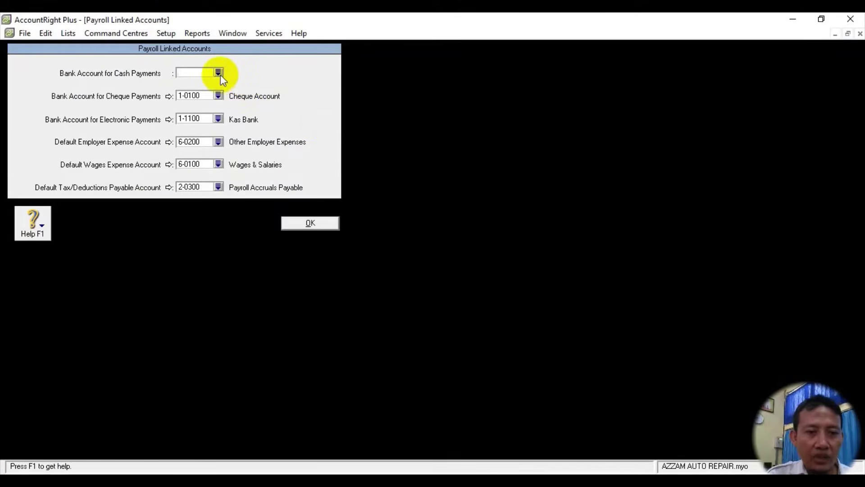
click(219, 73)
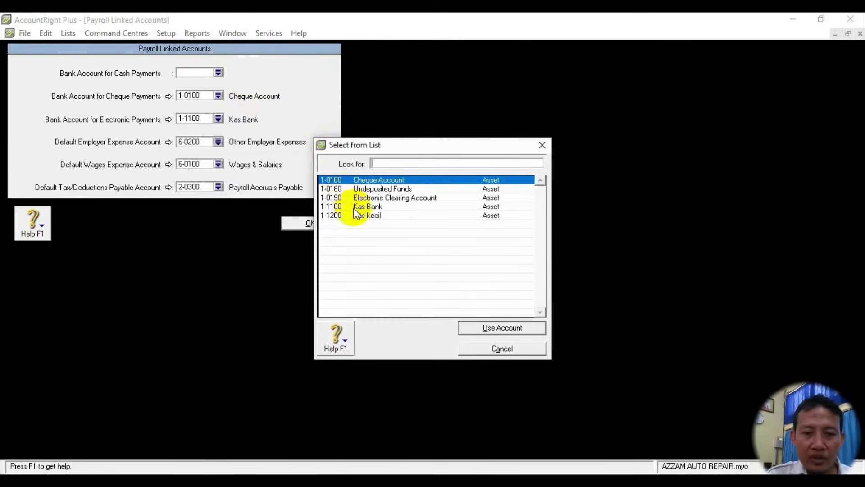
double_click(354, 207)
click(219, 96)
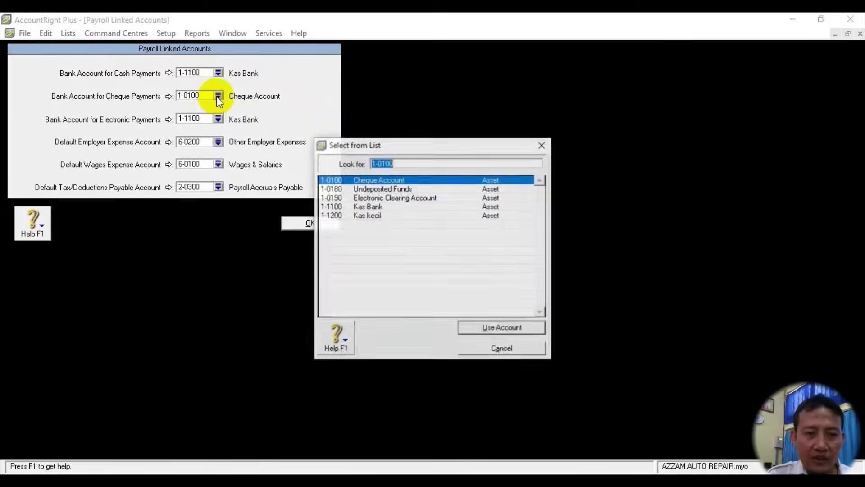
double_click(372, 211)
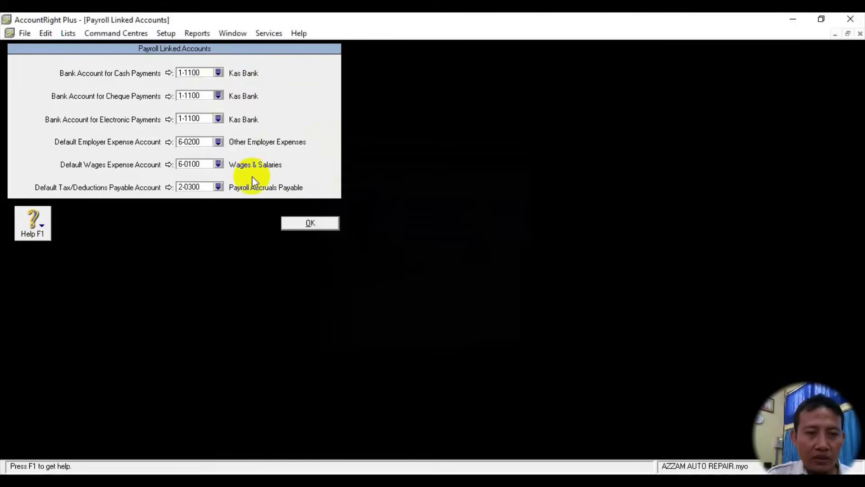
Set the default employer expense and wages expense accounts to 6-1400 Beban Gaji dan Upah and confirm the payroll linked accounts
click(219, 141)
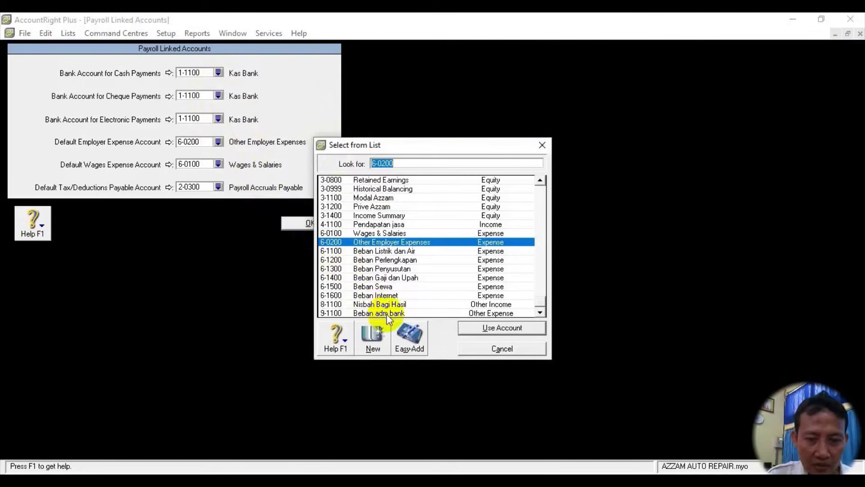
double_click(382, 278)
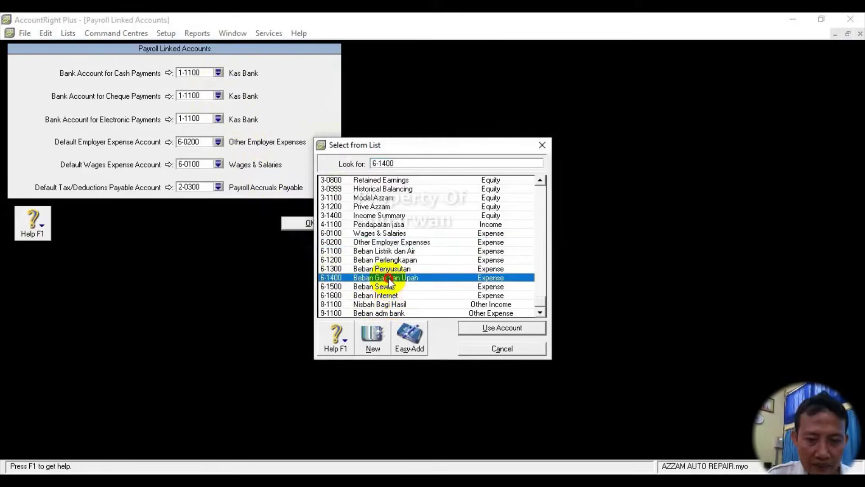
click(218, 165)
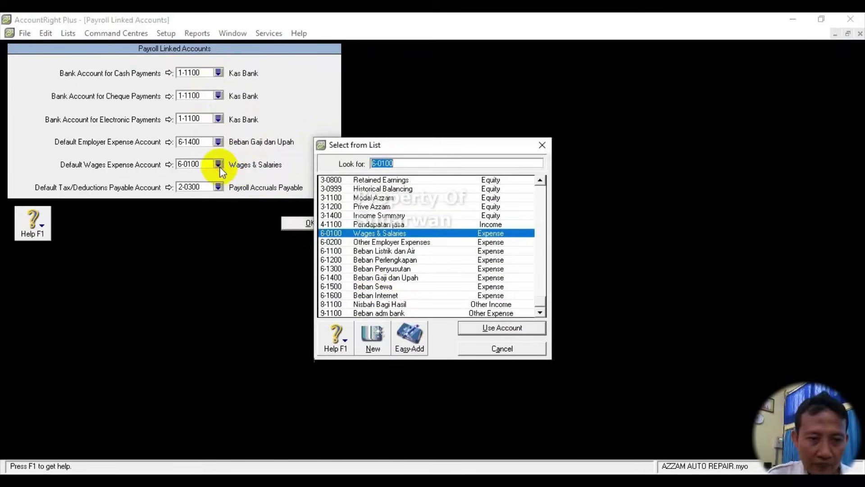
double_click(382, 277)
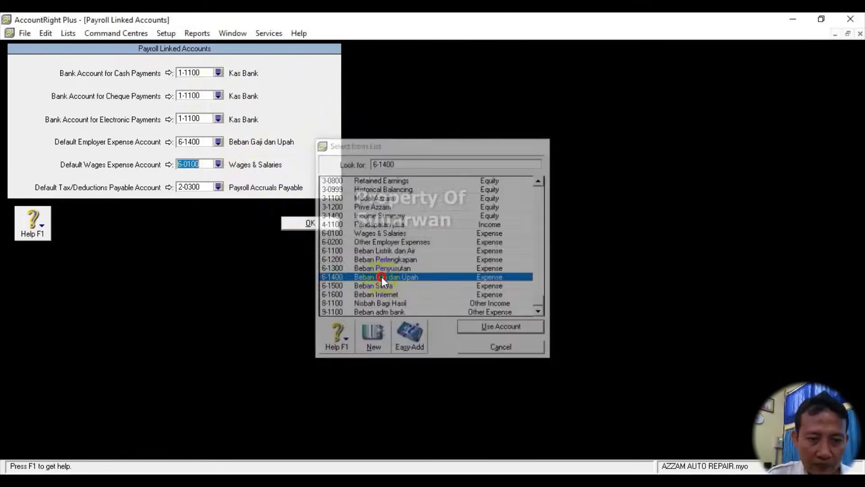
click(309, 224)
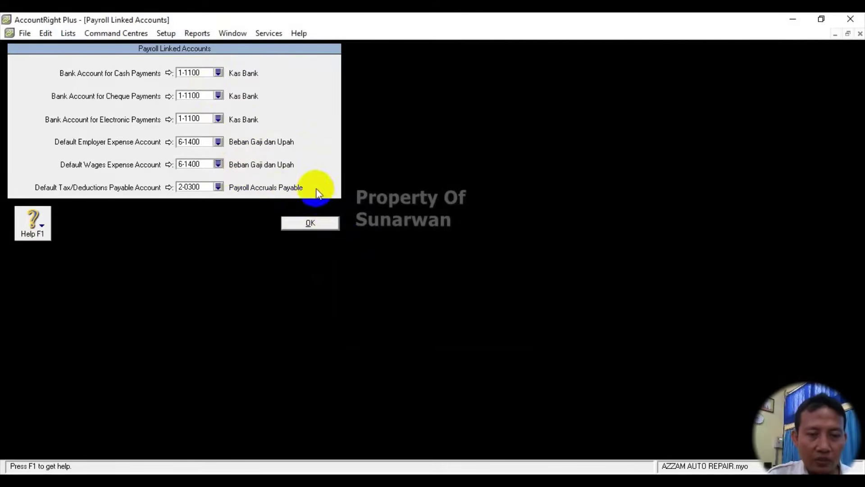
click(302, 227)
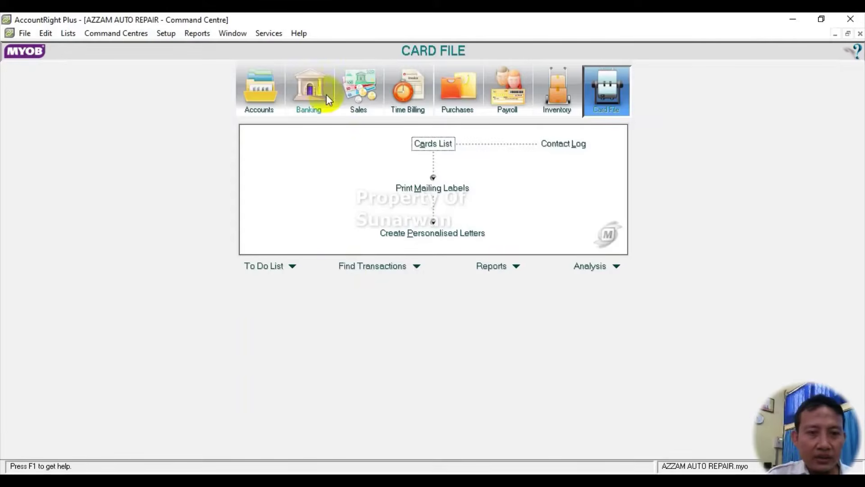
Open the Accounts List and delete the unused account 1-0100 Cheque Account
click(256, 93)
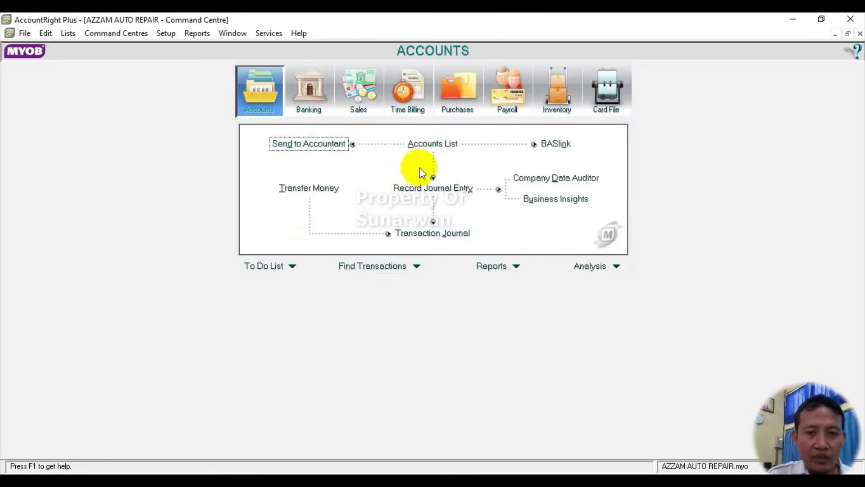
click(427, 145)
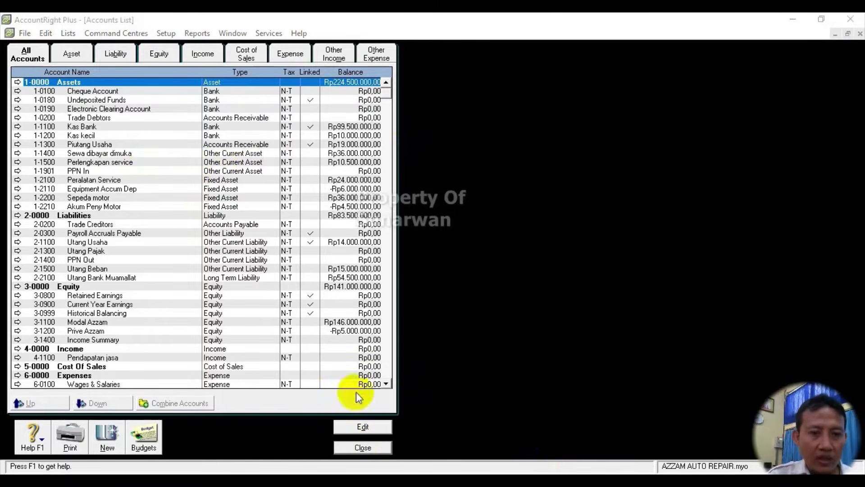
click(18, 91)
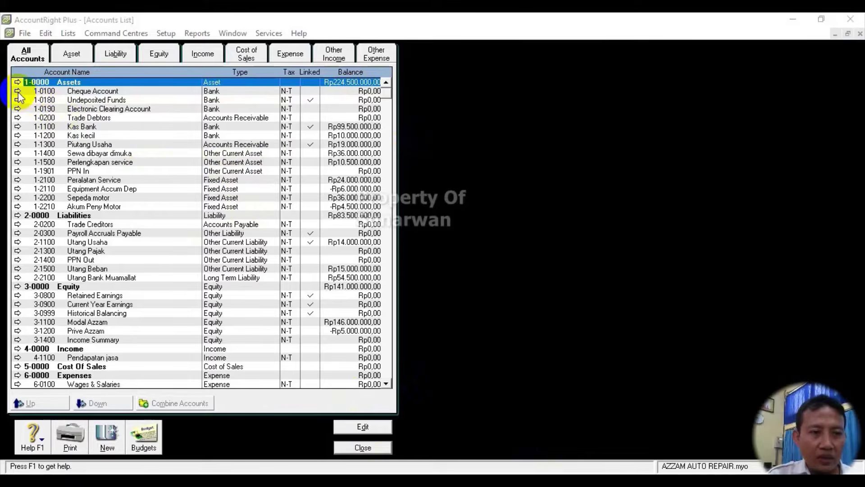
click(23, 34)
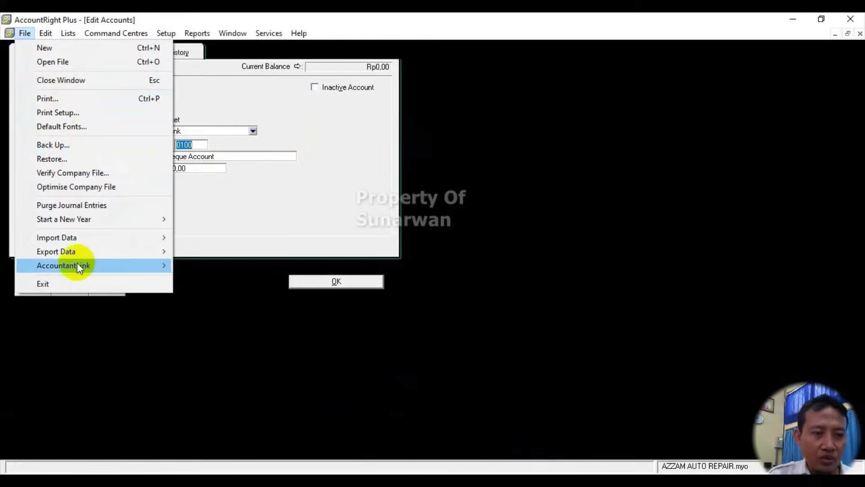
click(253, 102)
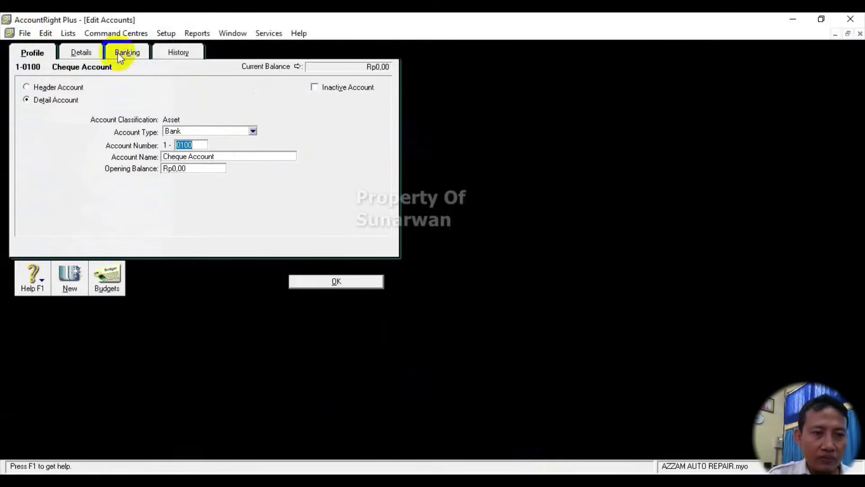
click(43, 34)
click(77, 121)
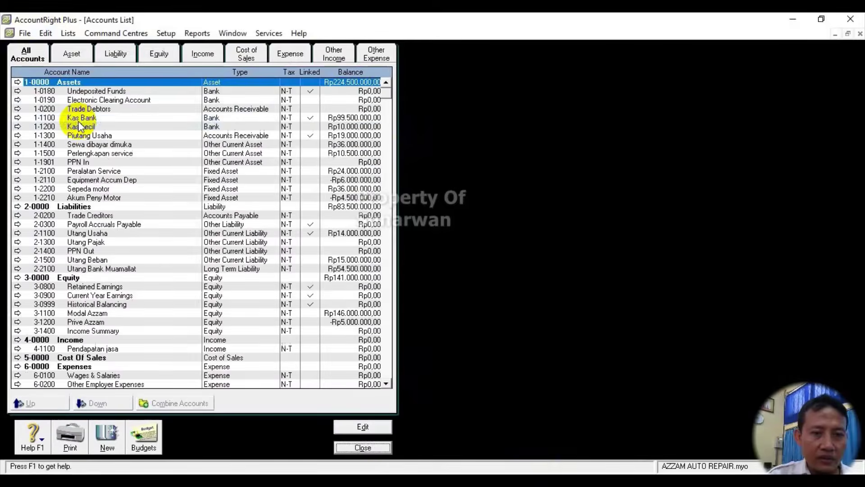
Delete the asset accounts 1-0190 Electronic Clearing Account and 1-0200 Trade Debtors from the Accounts List
click(18, 100)
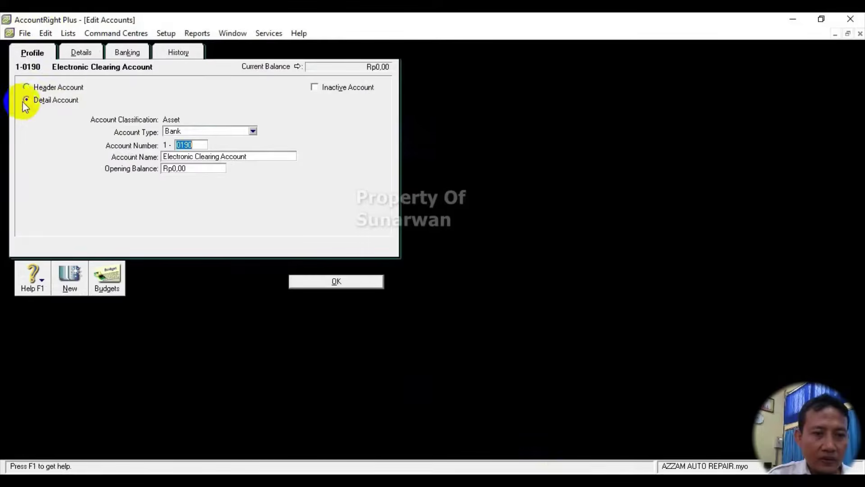
click(46, 36)
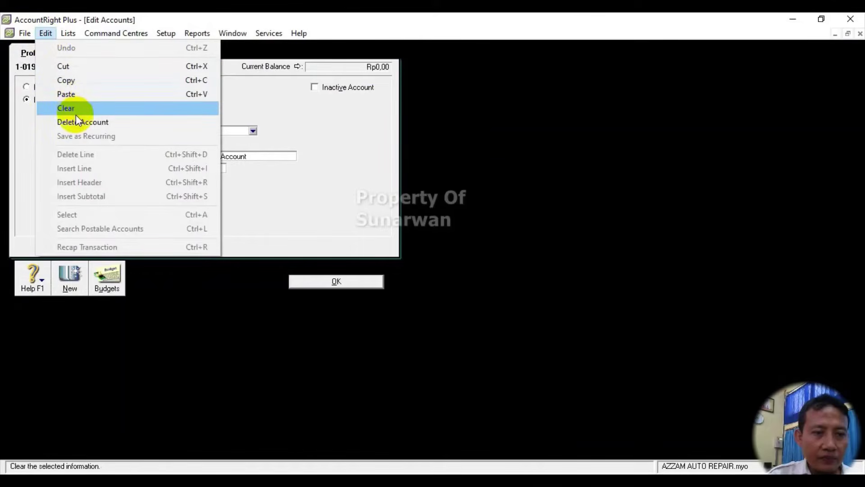
click(77, 127)
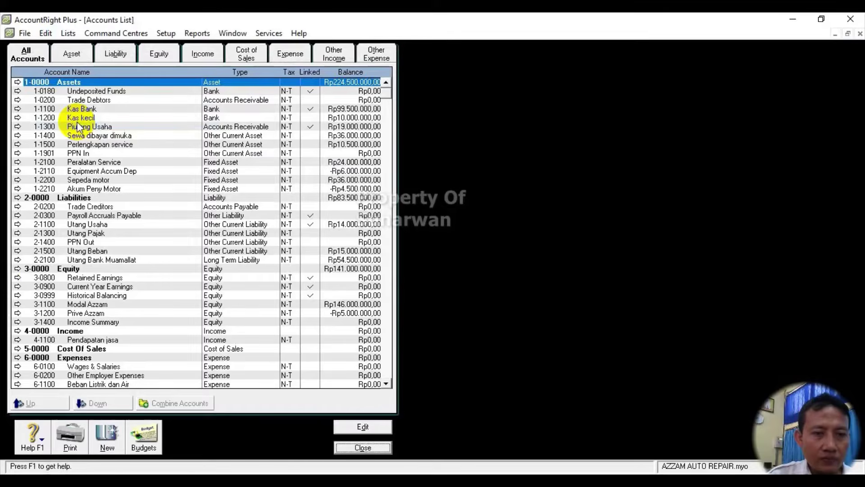
click(18, 99)
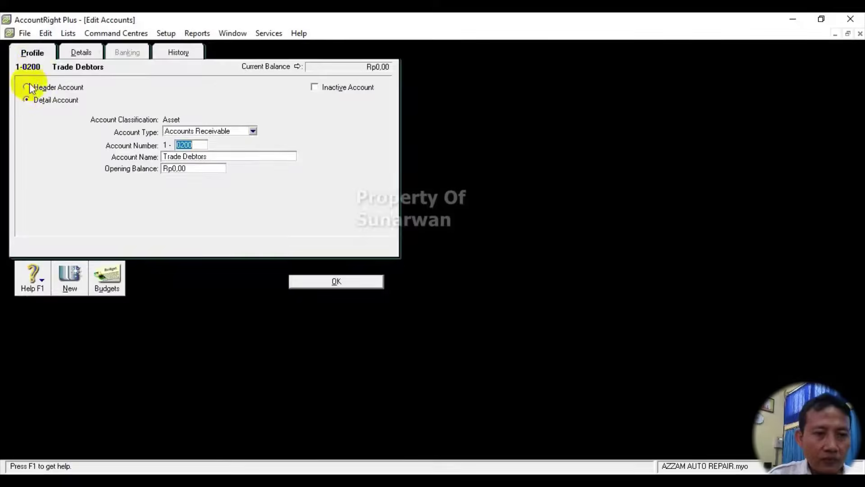
click(45, 35)
click(78, 121)
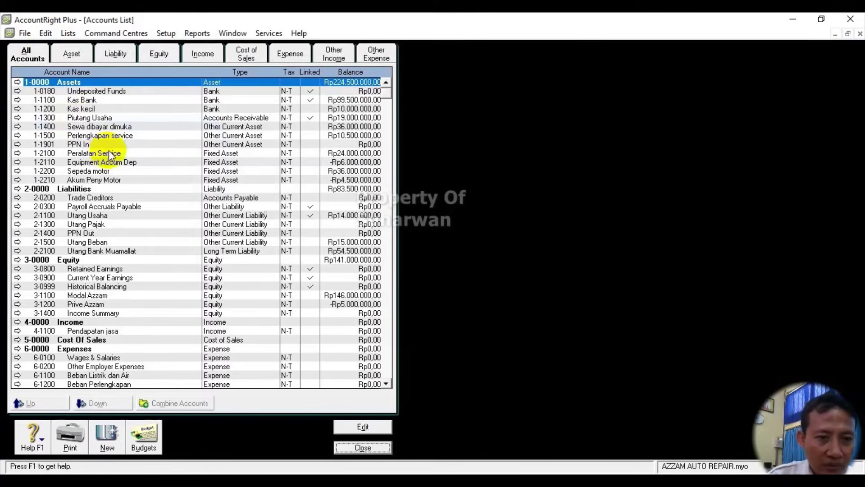
Delete the liability account 2-0200 Trade Creditors and display the equity accounts
click(80, 55)
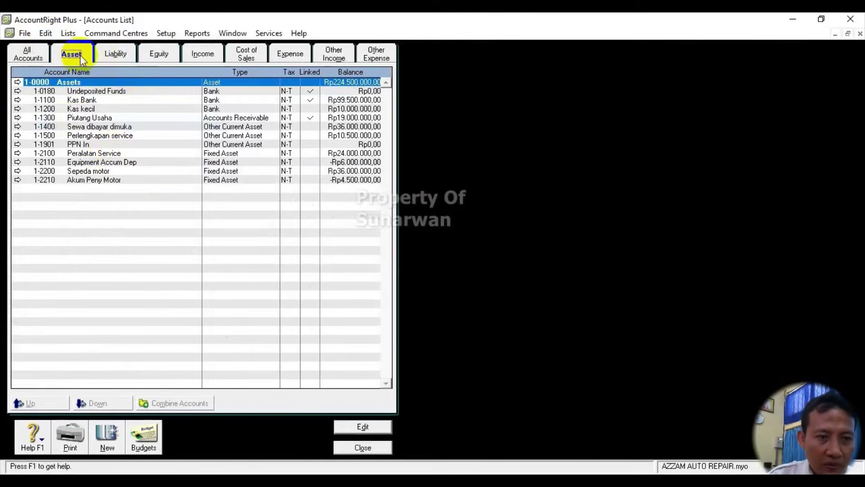
click(111, 54)
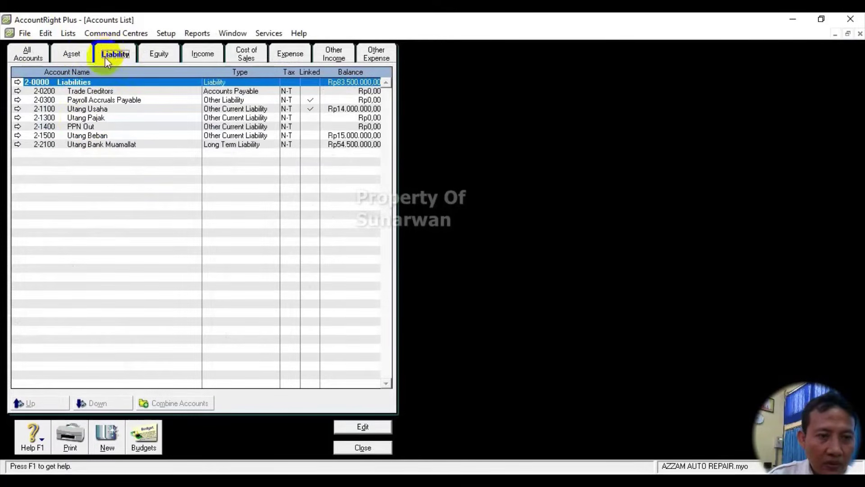
click(17, 91)
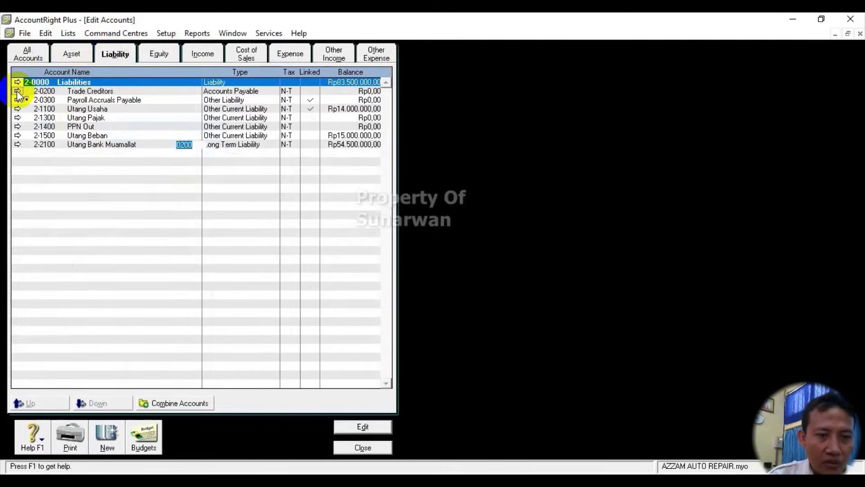
click(45, 33)
click(75, 119)
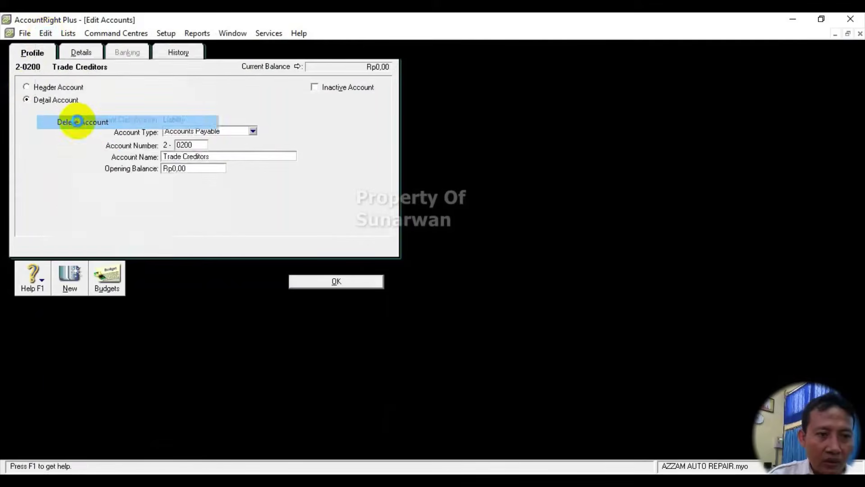
click(157, 55)
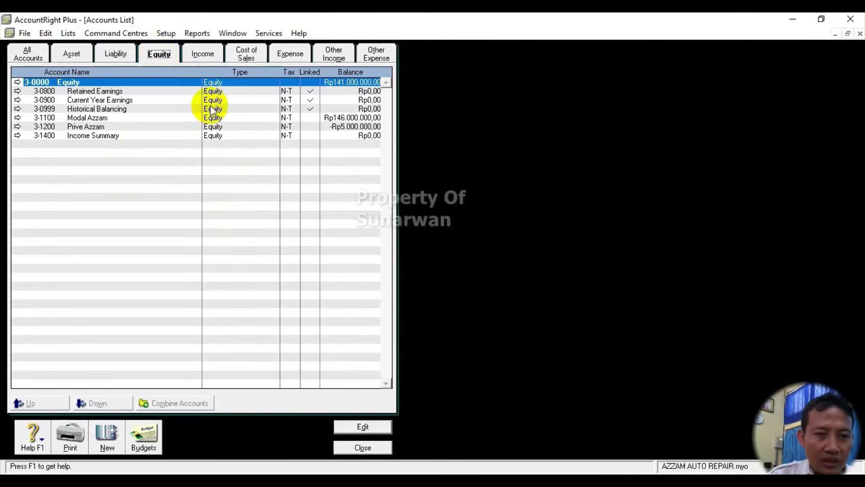
Delete the unused expense accounts 6-0100 Wages & Salaries and 6-0200 Other Employer Expenses from the Accounts List
click(238, 54)
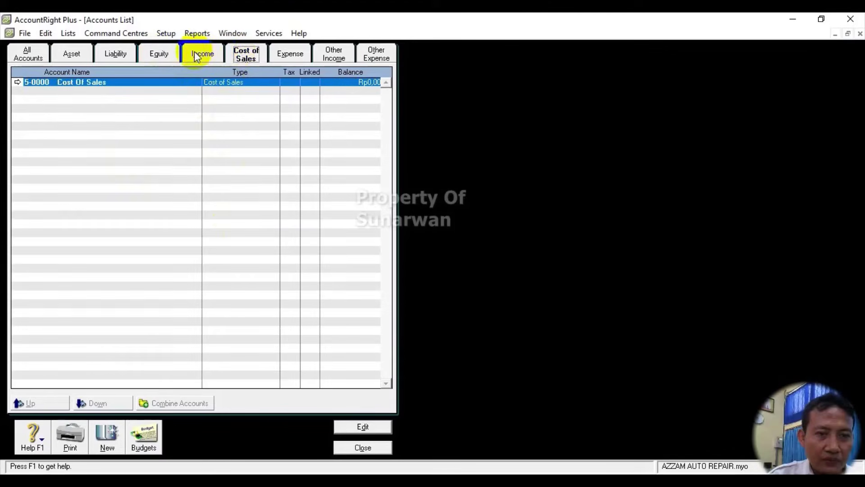
click(201, 53)
click(249, 54)
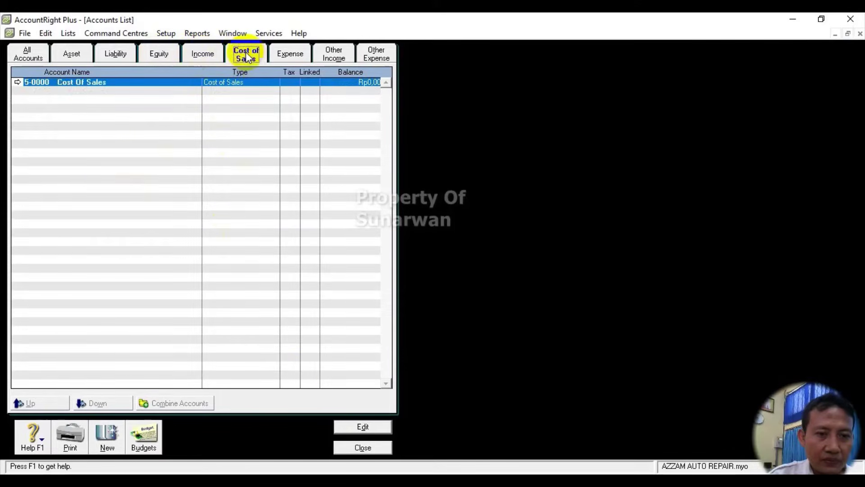
click(284, 54)
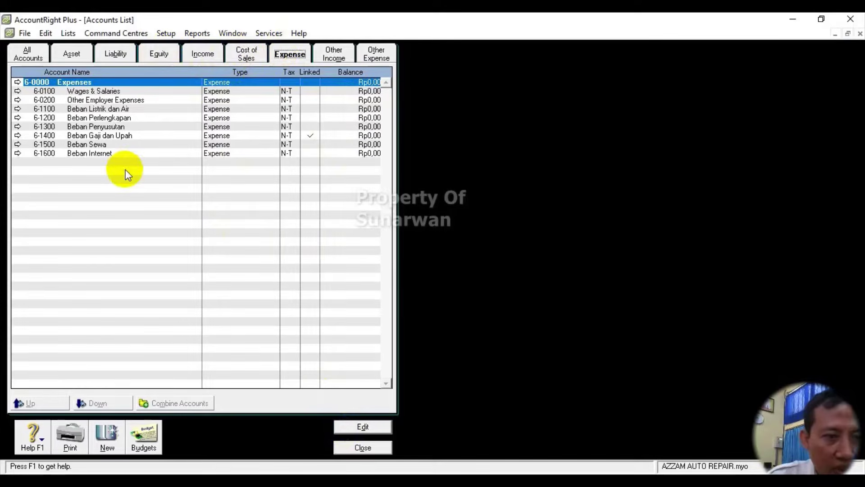
click(16, 91)
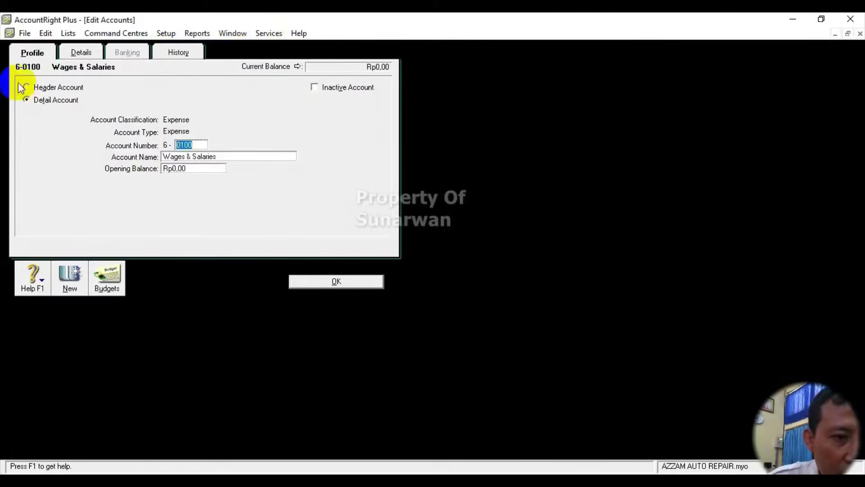
click(45, 33)
click(56, 123)
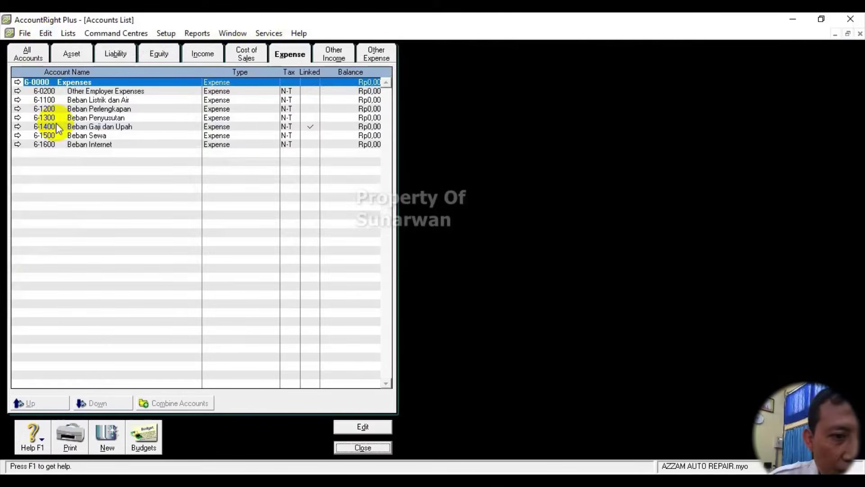
click(17, 91)
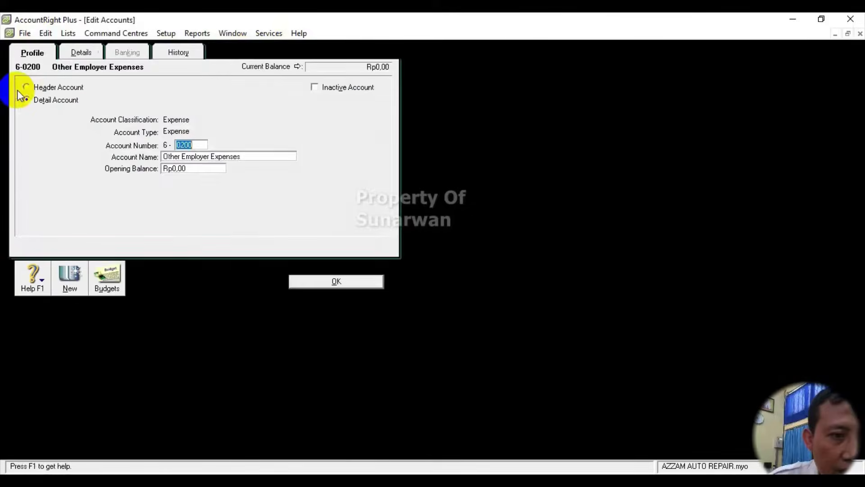
click(45, 33)
click(74, 125)
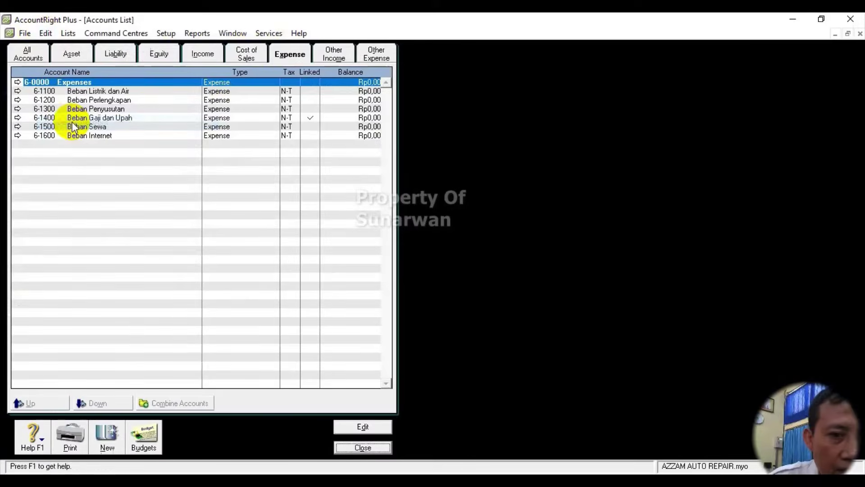
Check the Other Income and Other Expense accounts for unused entries and close the Accounts List
click(333, 54)
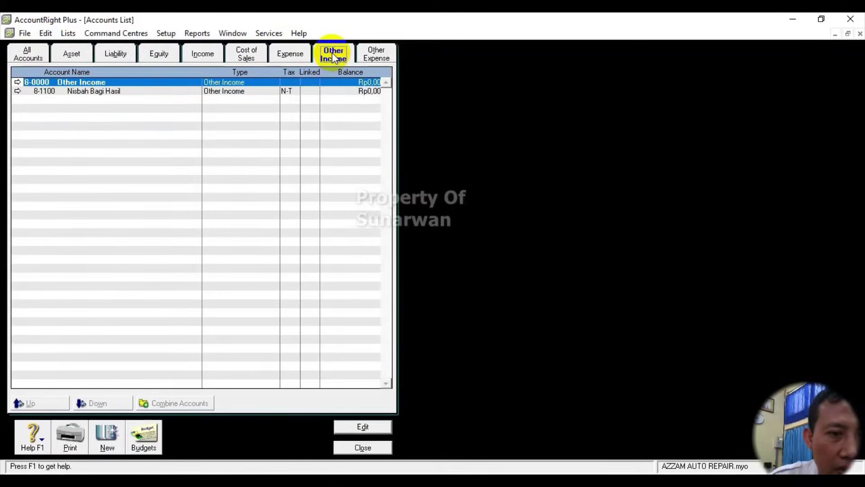
click(377, 54)
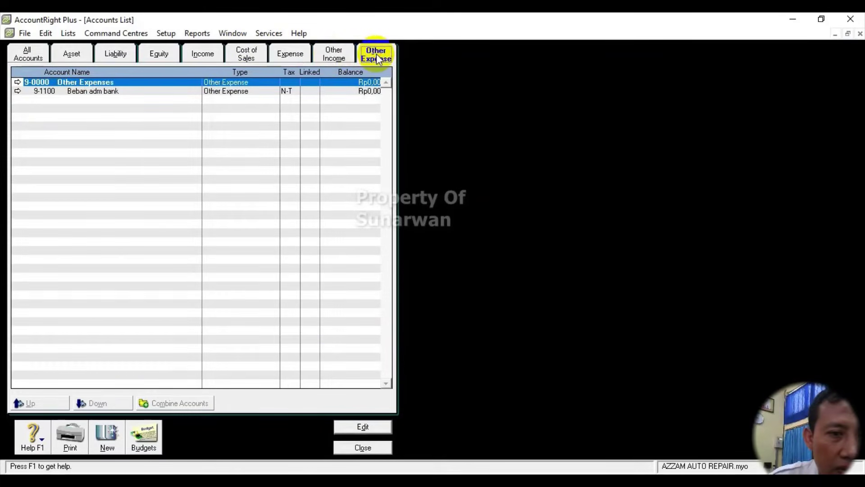
click(348, 448)
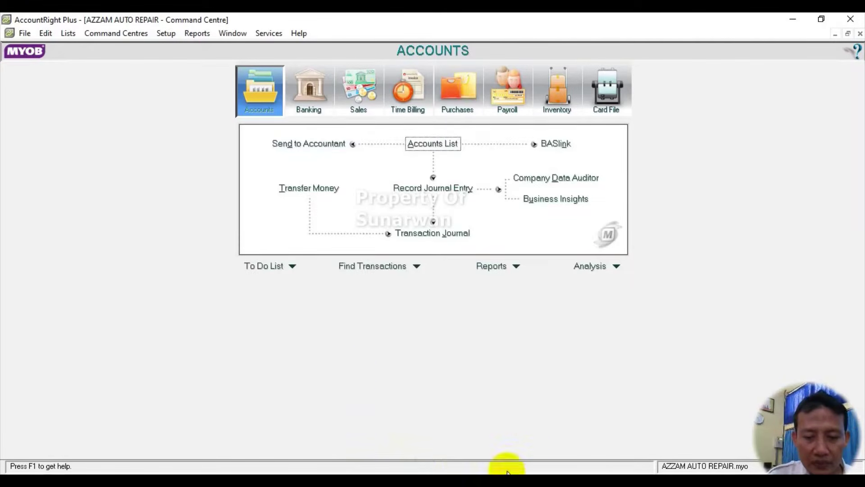
Switch to the Transaksi workbook in Excel and narrow the No. Faktur column on Sheet1
click(485, 480)
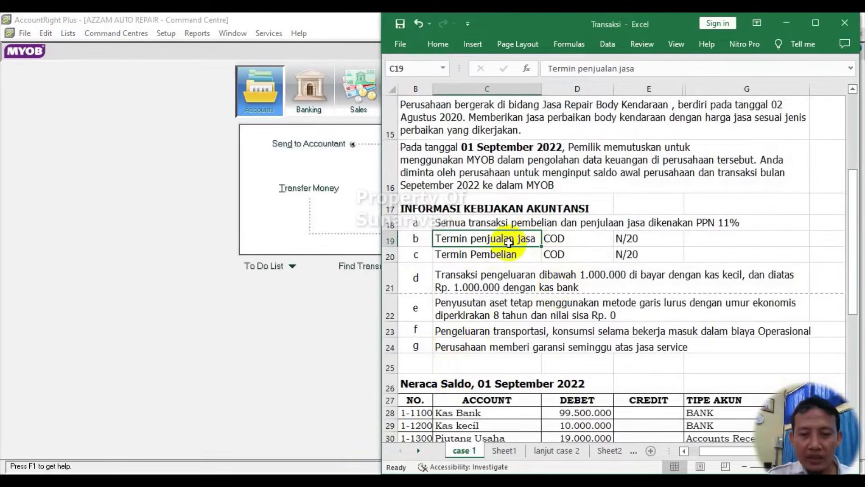
scroll(516, 250, down, 7)
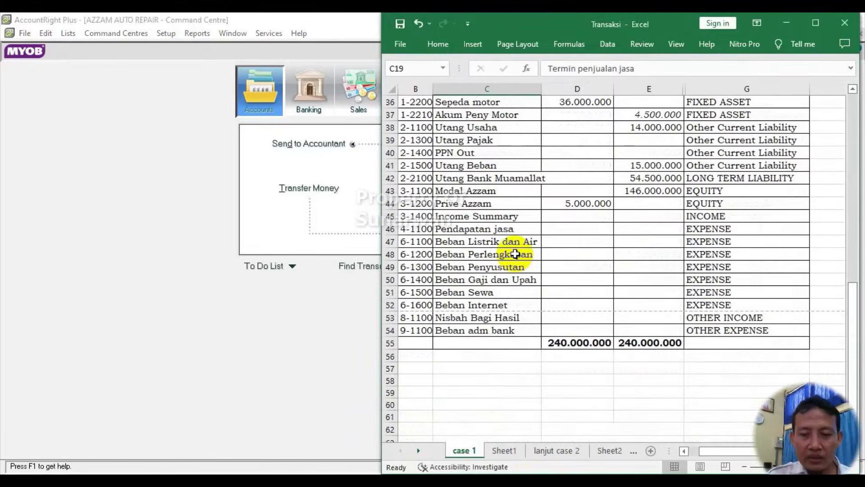
click(510, 450)
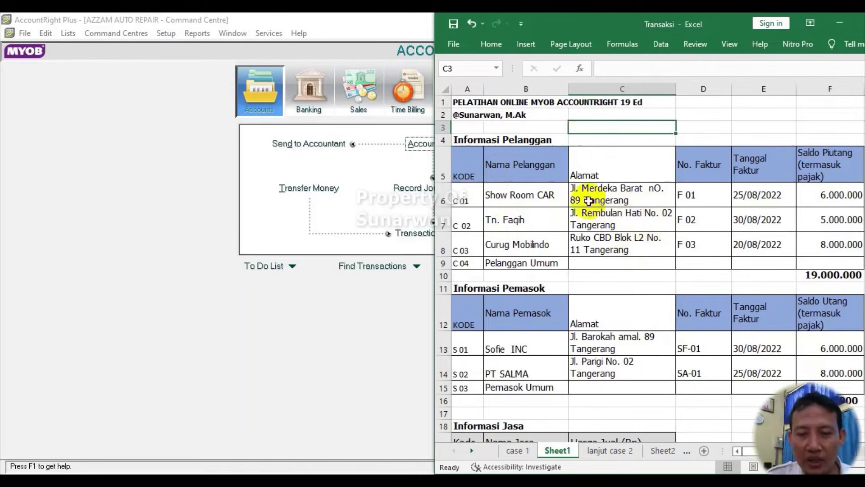
click(578, 166)
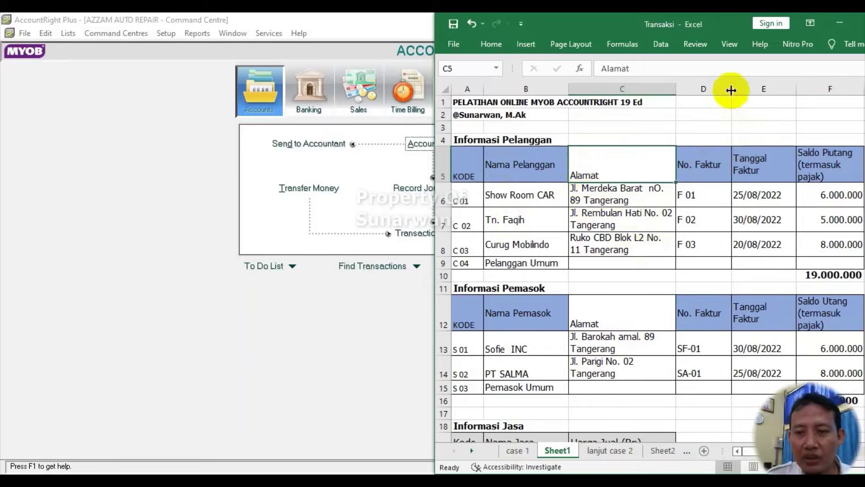
drag(730, 88, 716, 92)
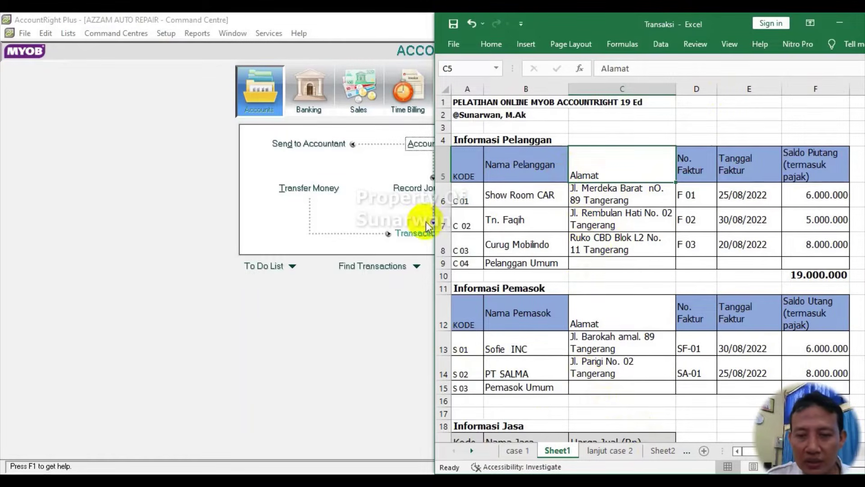
Switch to AccountRight and resize the windows so the Excel customer list stays visible beside it
drag(434, 80, 446, 80)
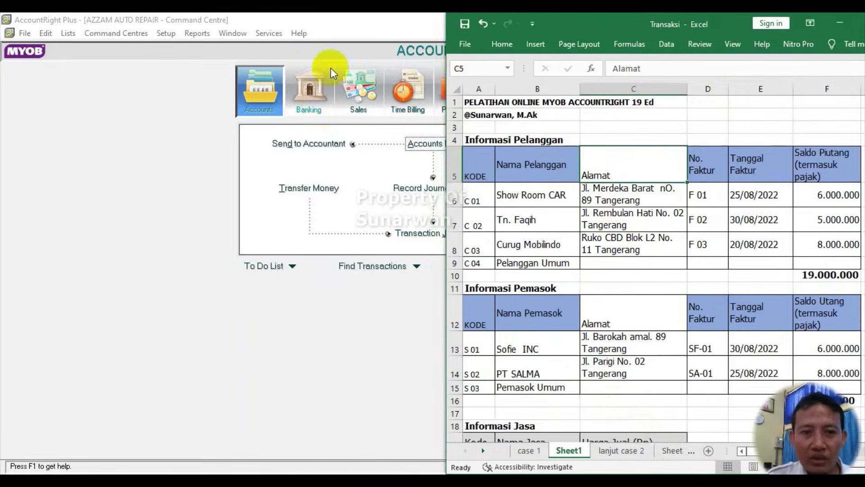
click(349, 26)
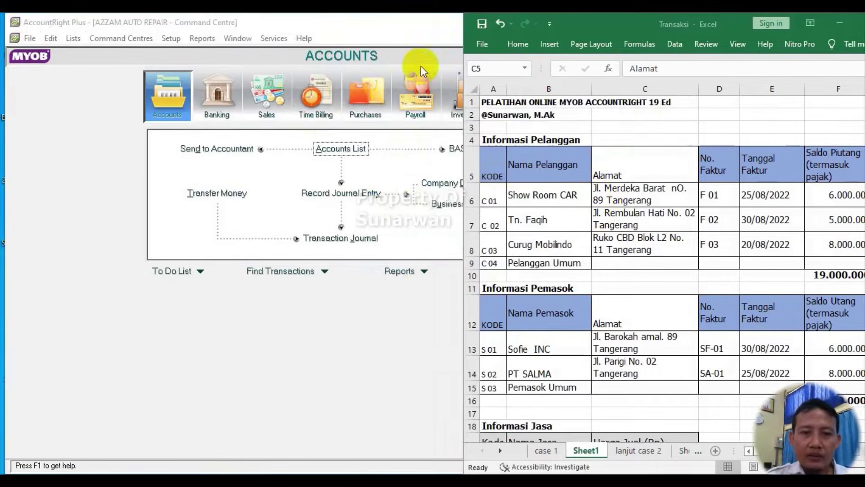
click(417, 30)
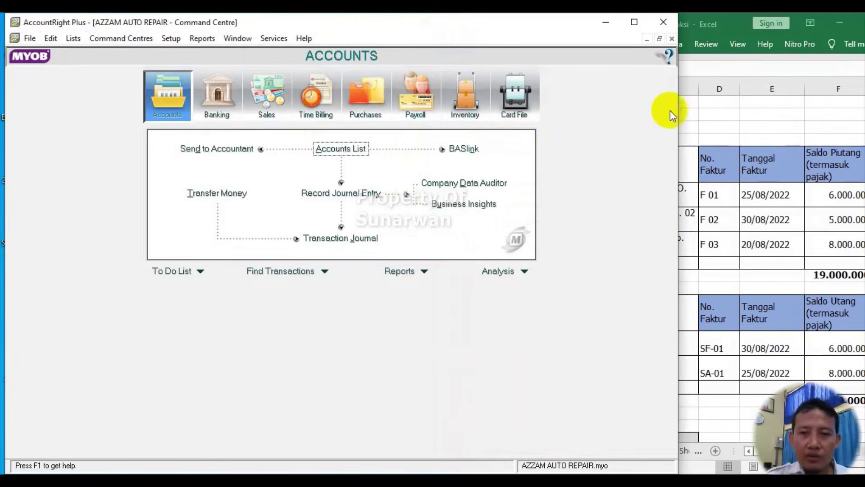
drag(678, 112, 629, 110)
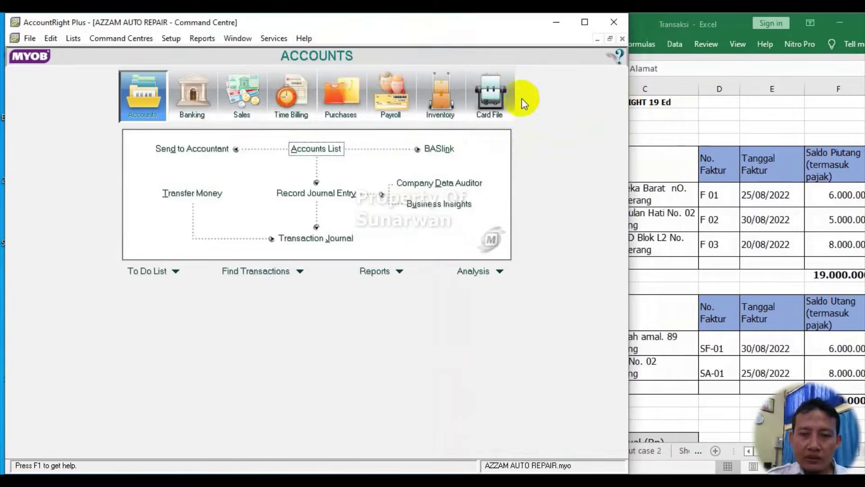
Create a new customer card for the company SHOW ROOM CAR with its card ID from the Excel customer list
click(489, 96)
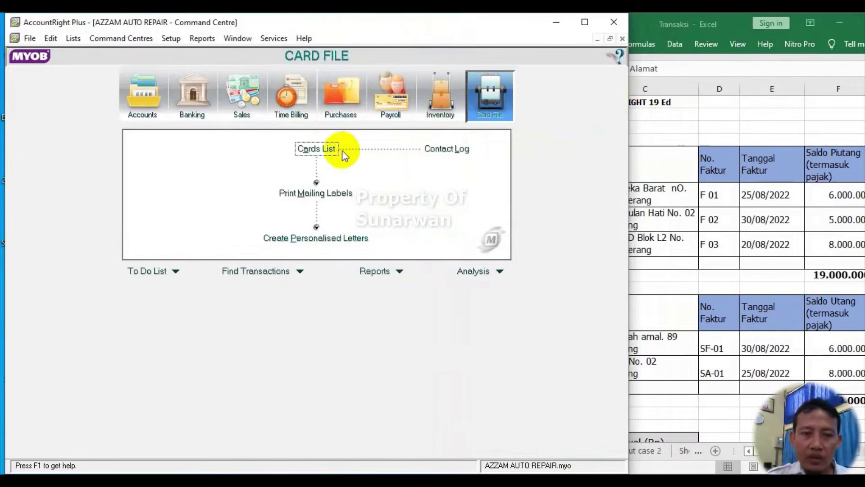
click(317, 149)
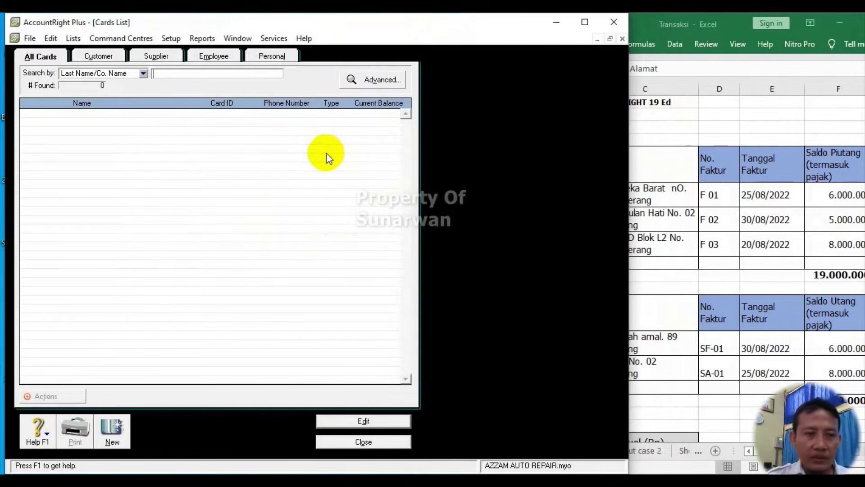
click(96, 58)
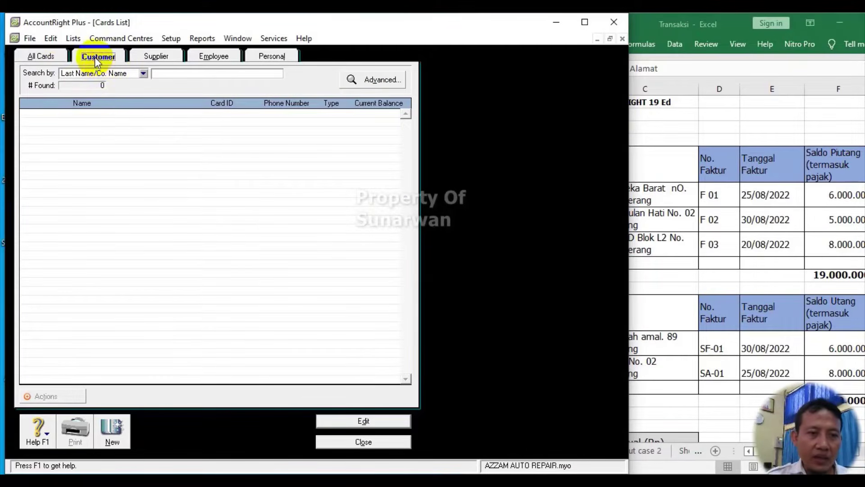
click(125, 422)
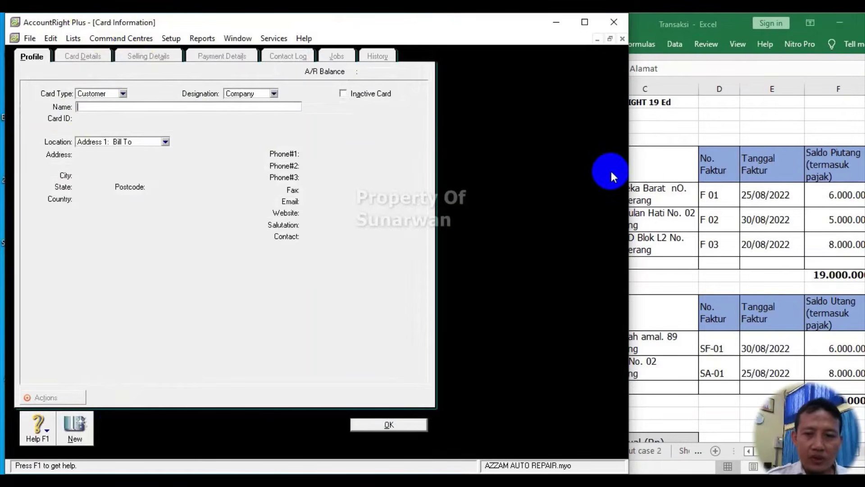
drag(628, 168, 478, 170)
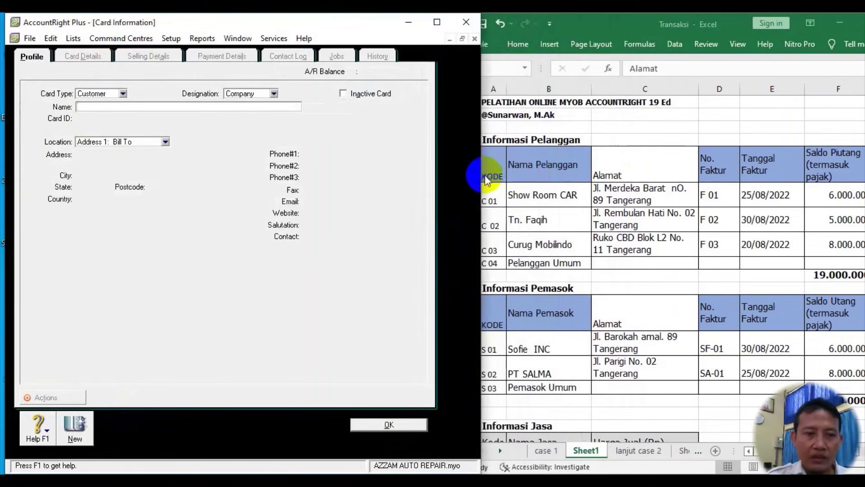
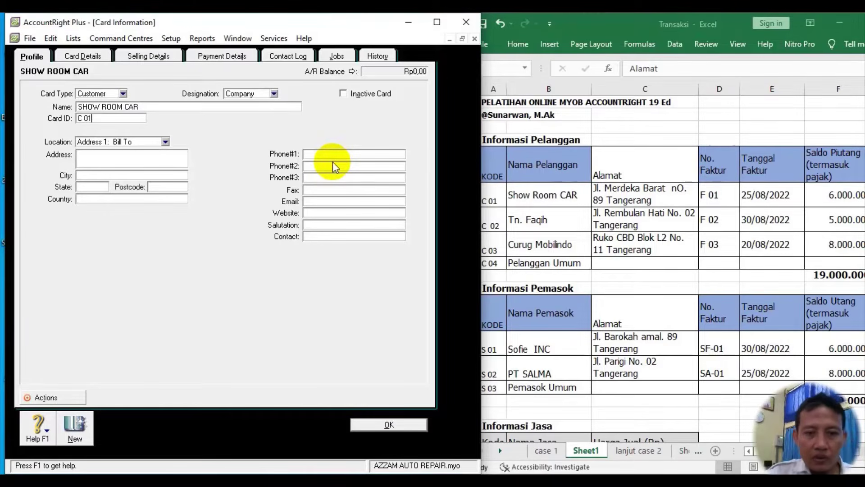
Copy the SHOW ROOM CAR address from cell C6 in Excel into the address of the customer card
click(123, 157)
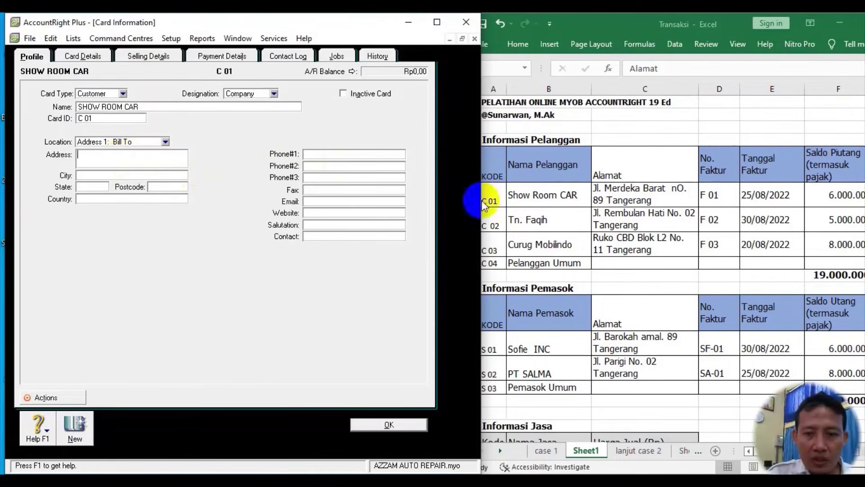
click(605, 192)
click(605, 193)
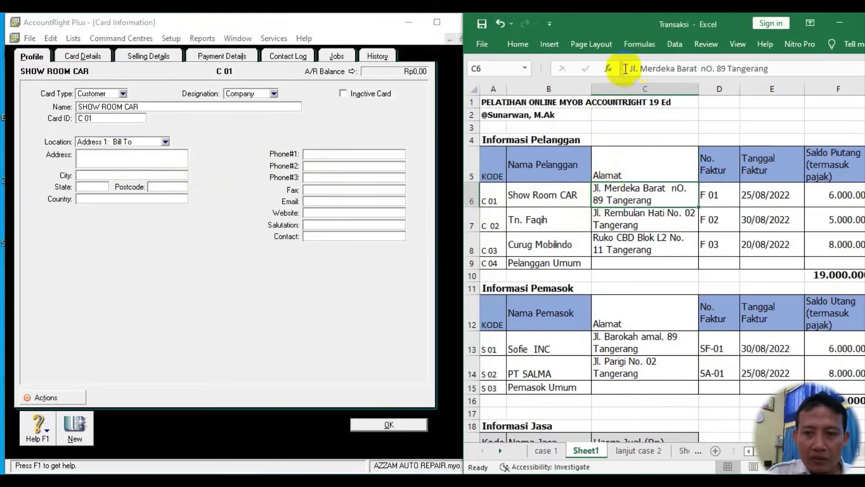
drag(619, 69, 779, 81)
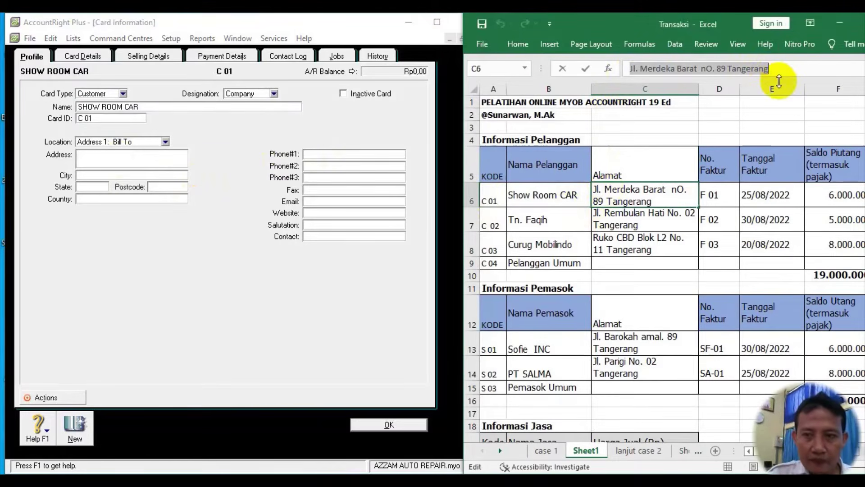
key(ctrl+c)
click(100, 155)
key(ctrl+v)
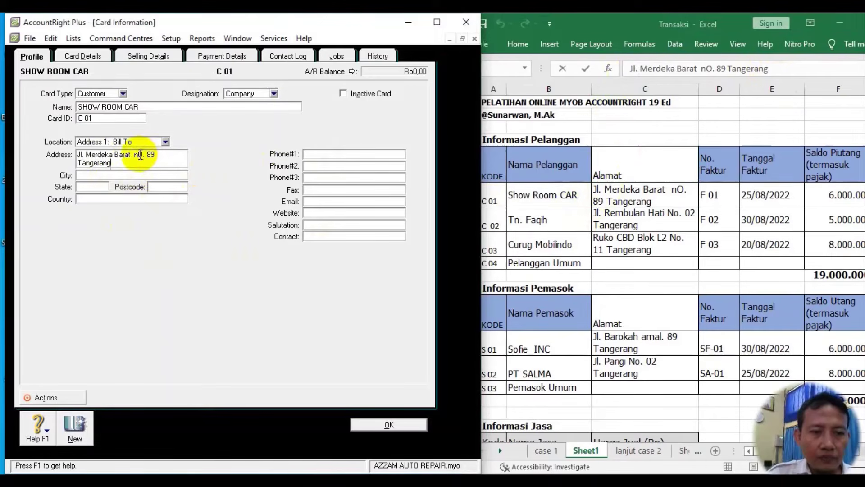
Correct "nO." to "no." in the customer card's address
key(Delete)
text(O)
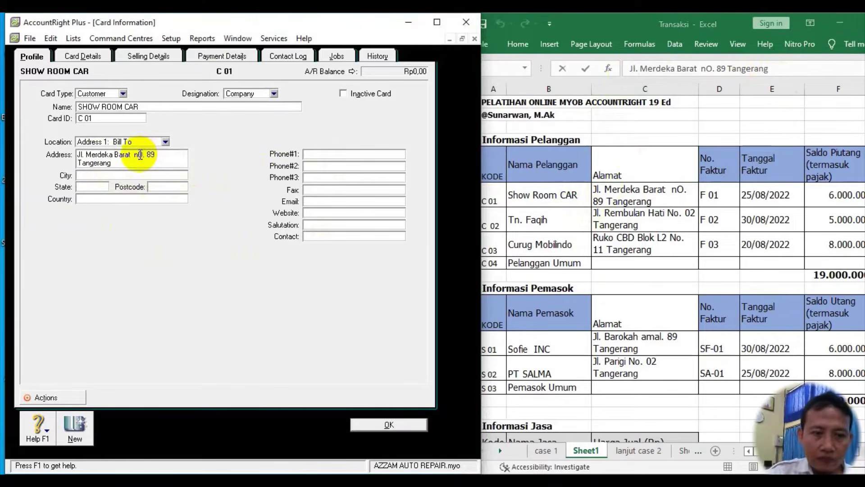
key(BackSpace)
key(Caps_Lock)
text(o)
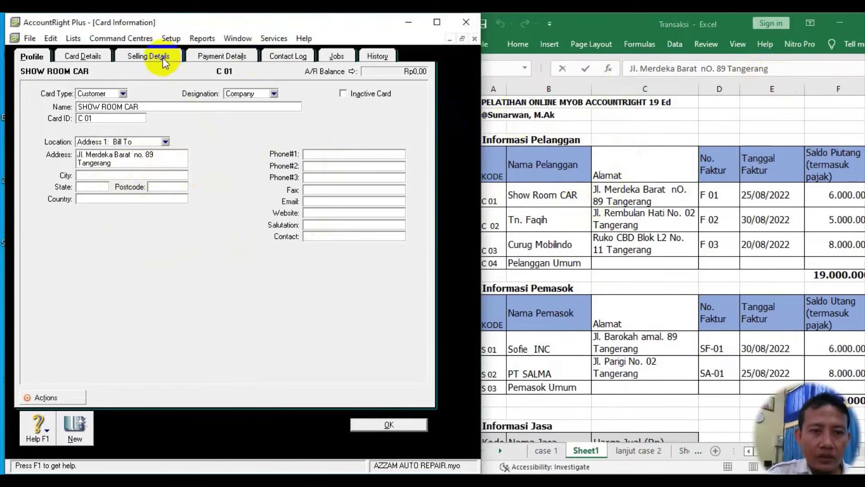
Set the sale layout to Item in the selling details of the SHOW ROOM CAR card
click(149, 56)
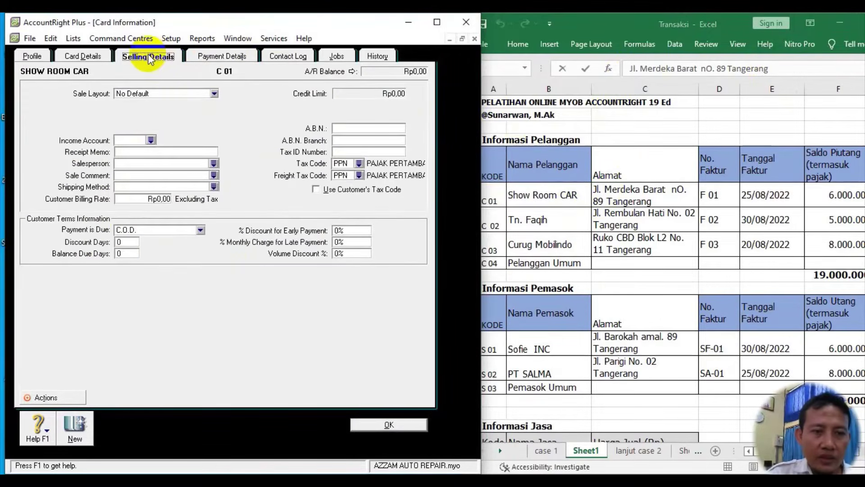
click(215, 93)
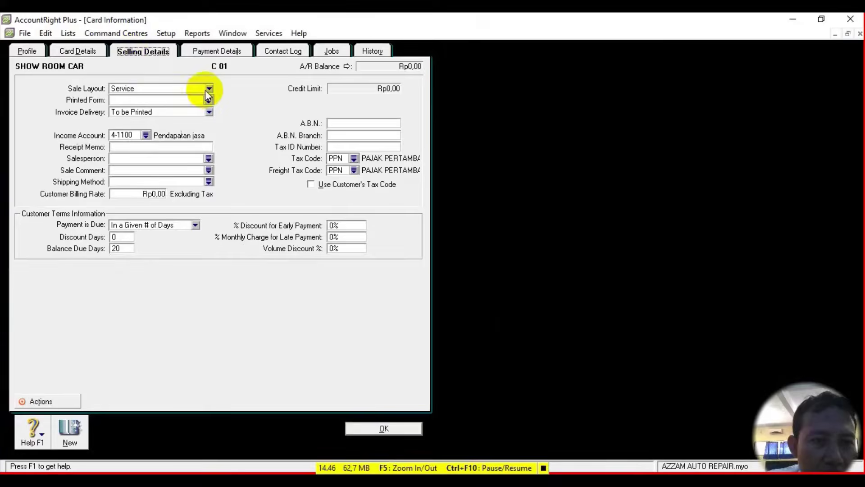
click(208, 89)
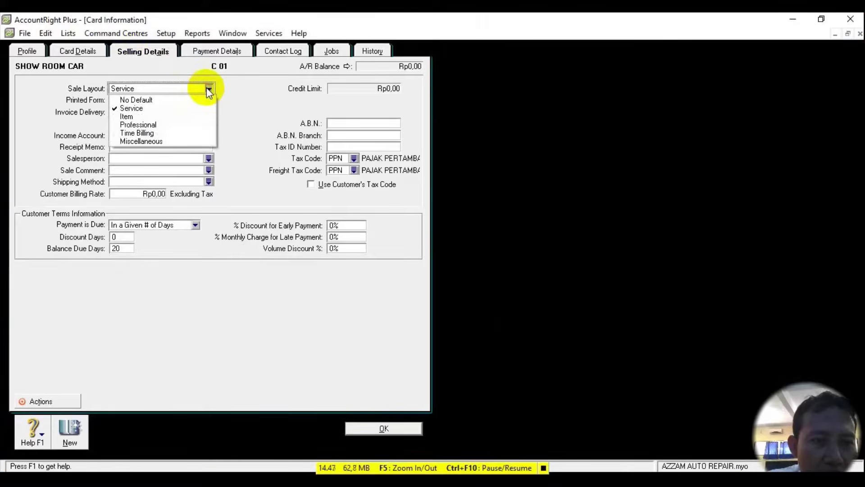
click(130, 115)
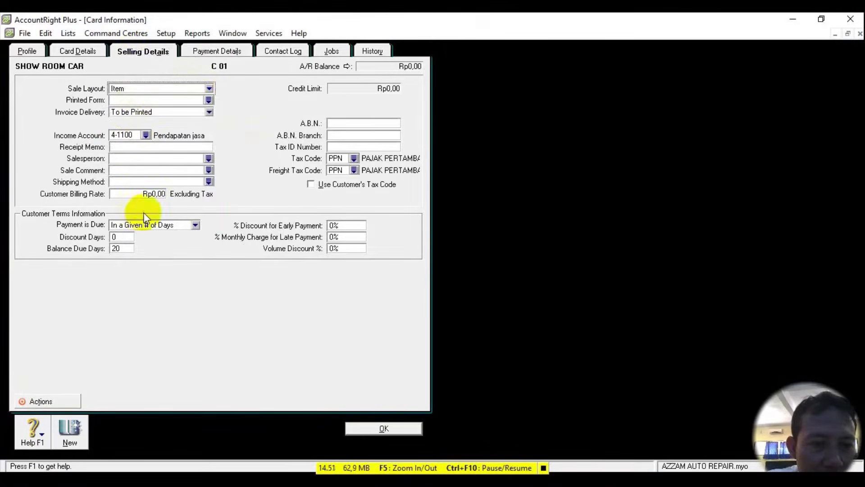
Set the SHOW ROOM CAR card's income account to 4-1100 Pendapatan jasa, payment due to In a Given # of Days, and tax code to PPN
click(145, 136)
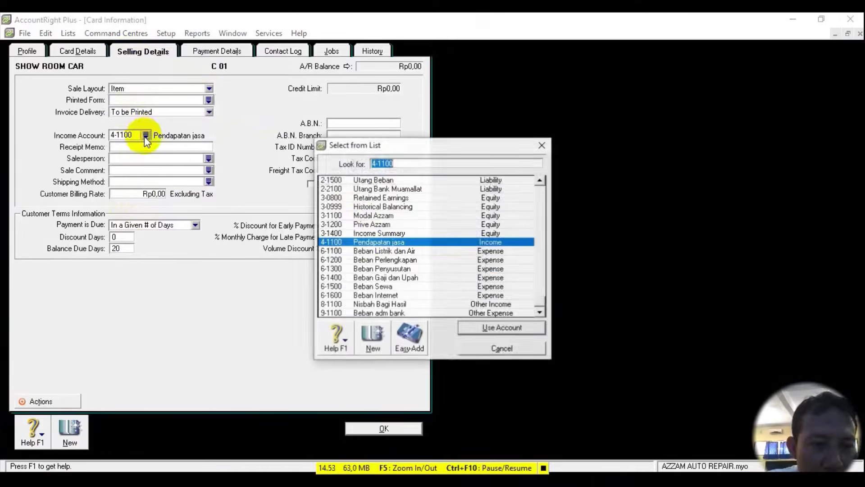
double_click(364, 242)
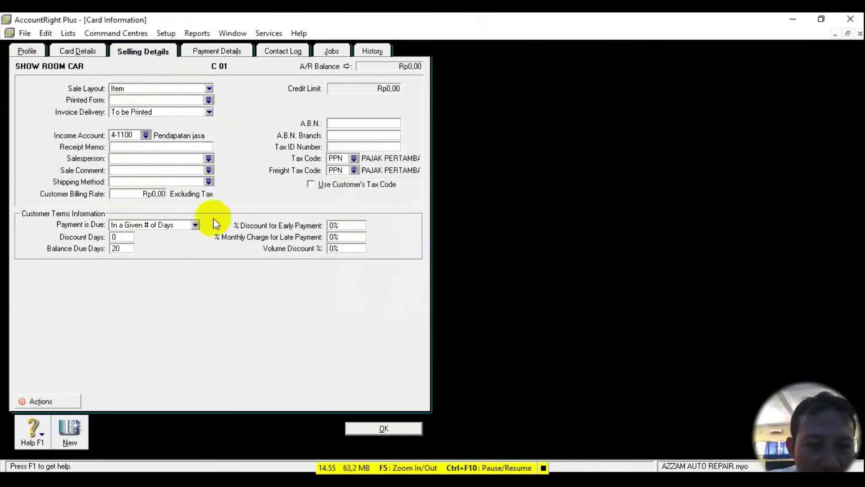
click(195, 224)
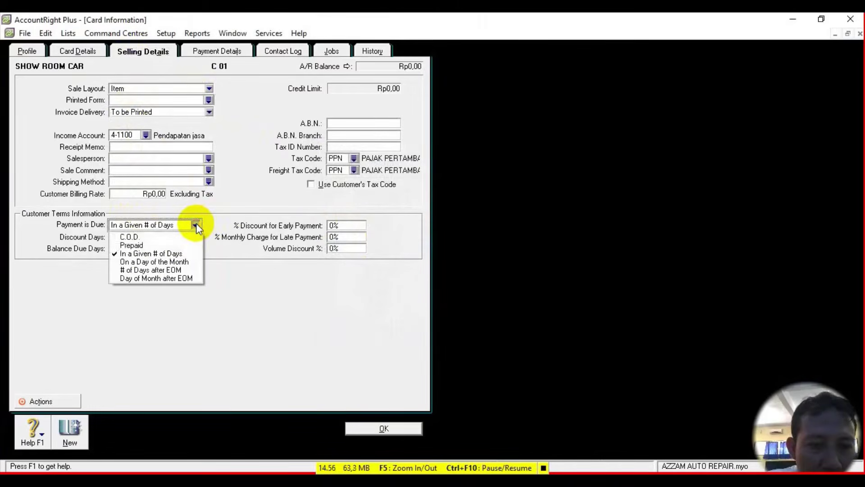
click(177, 253)
click(121, 248)
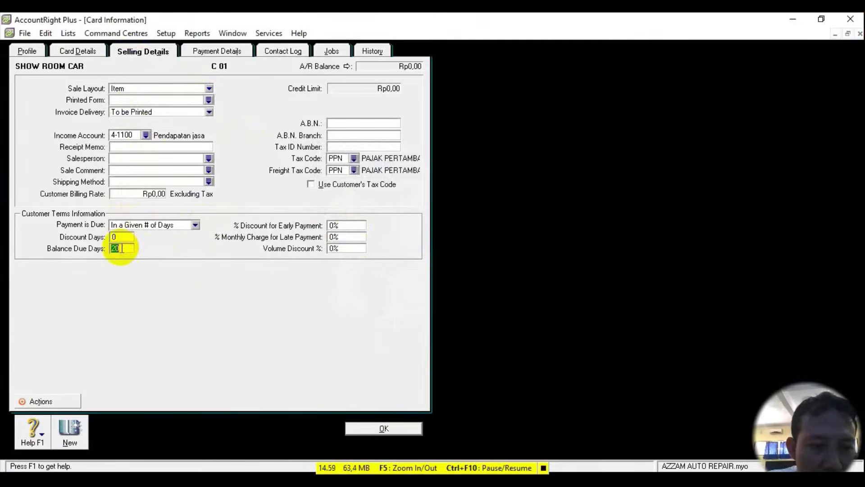
click(353, 159)
double_click(384, 188)
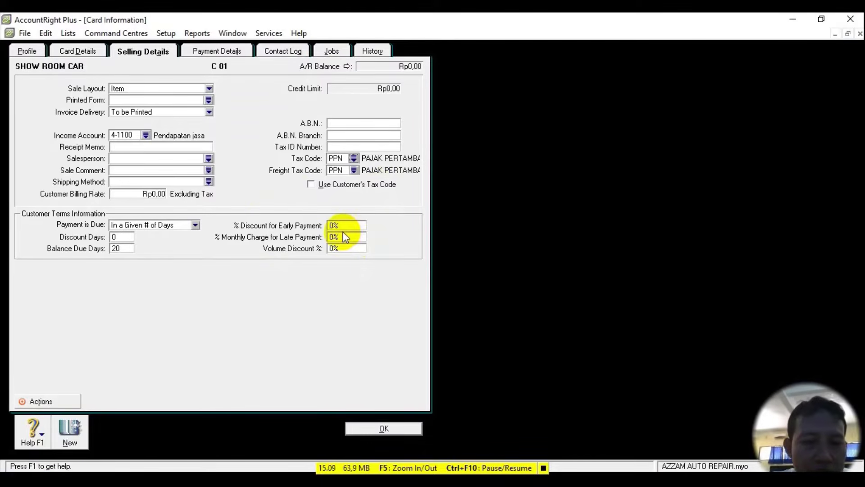
Create a new individual customer card with the second customer's last name and card ID from the Excel customer list
click(66, 431)
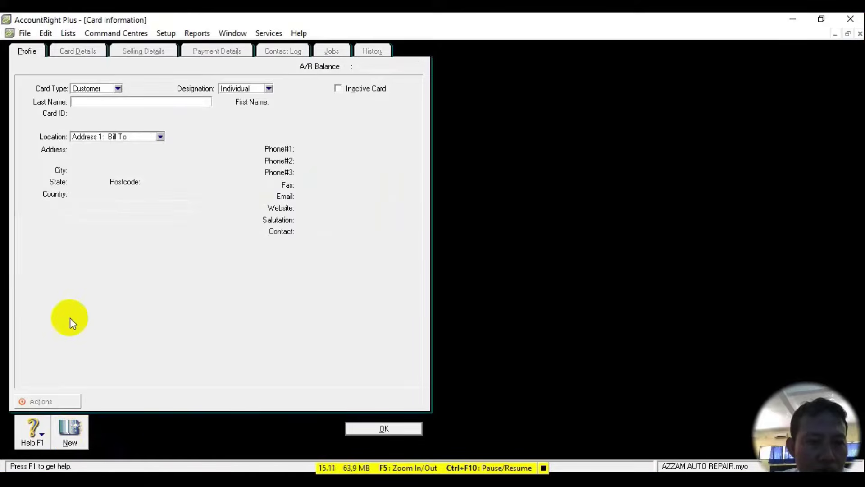
click(490, 480)
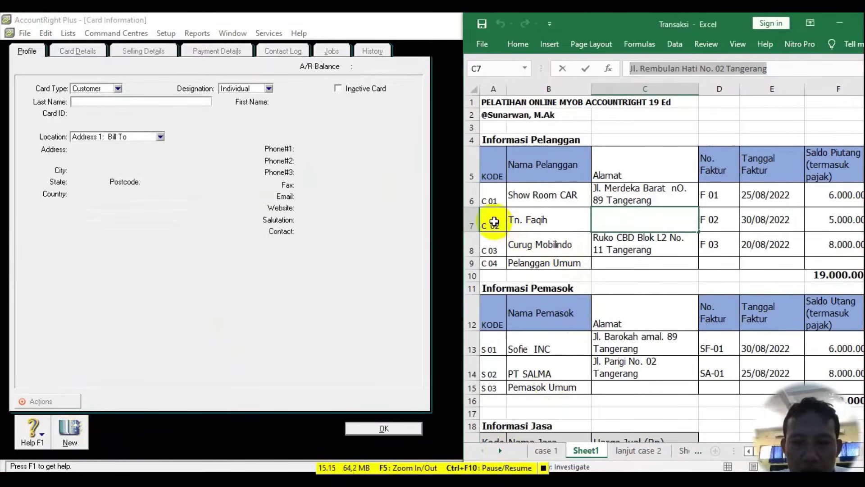
click(87, 103)
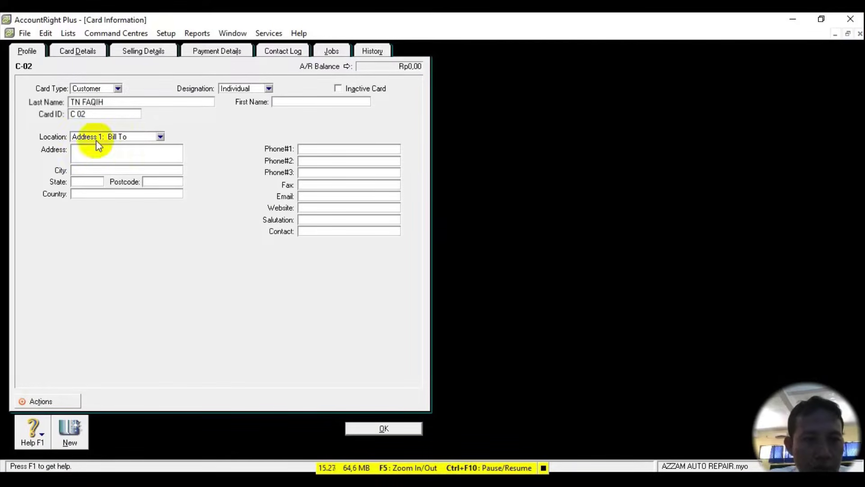
Copy the second customer's address from cell C7 in Excel into the address of the new customer card
click(820, 20)
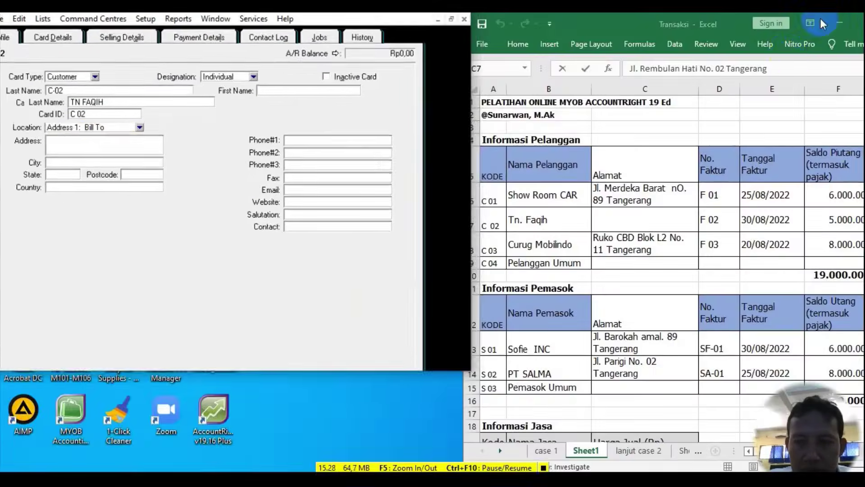
click(606, 219)
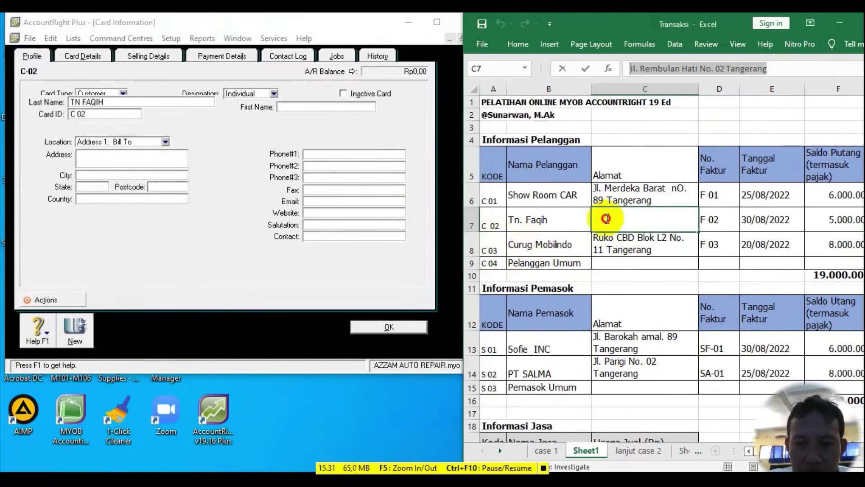
click(353, 27)
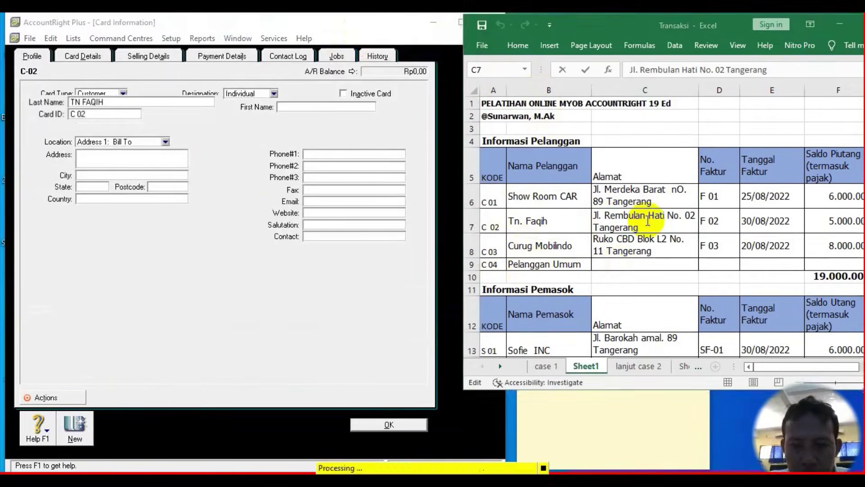
click(111, 157)
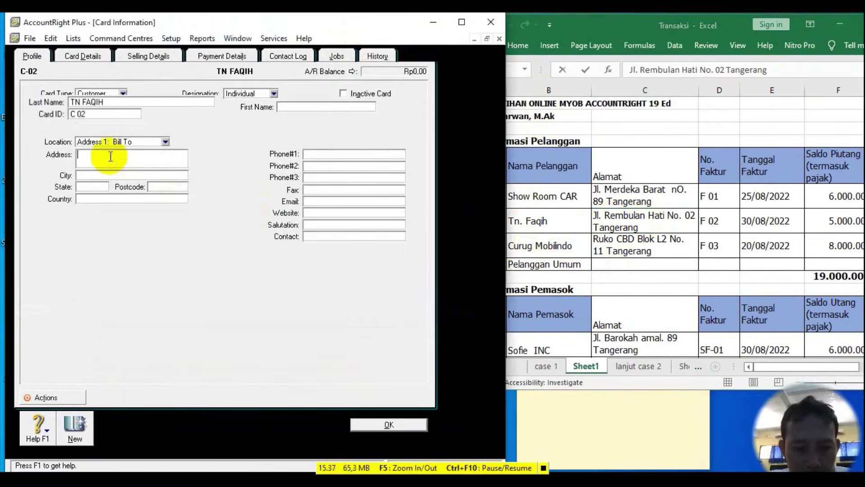
text(Jl. Rembulan Hati No. 02 Tangerang)
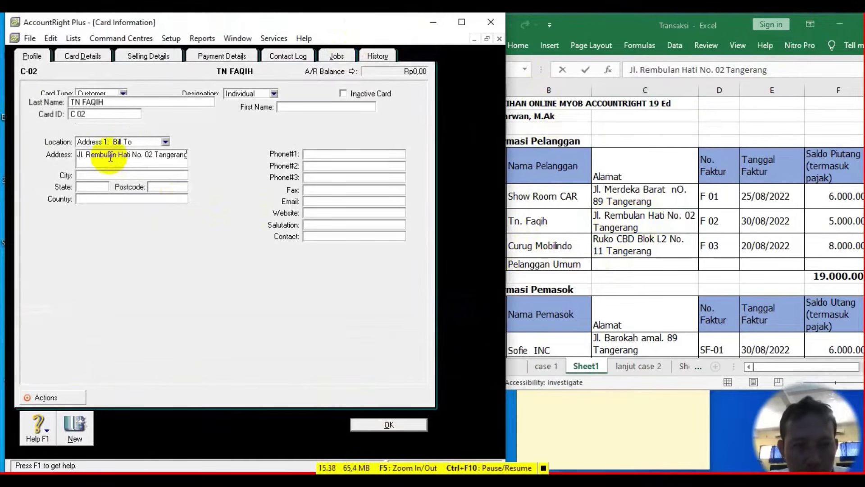
Set the second customer's sale layout to Item and income account to 4-1100 Pendapatan jasa in the selling details
click(137, 57)
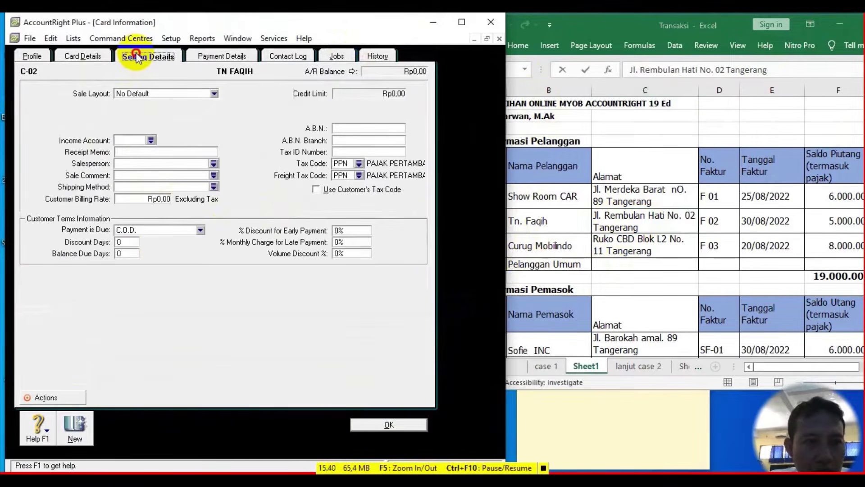
click(215, 95)
click(131, 122)
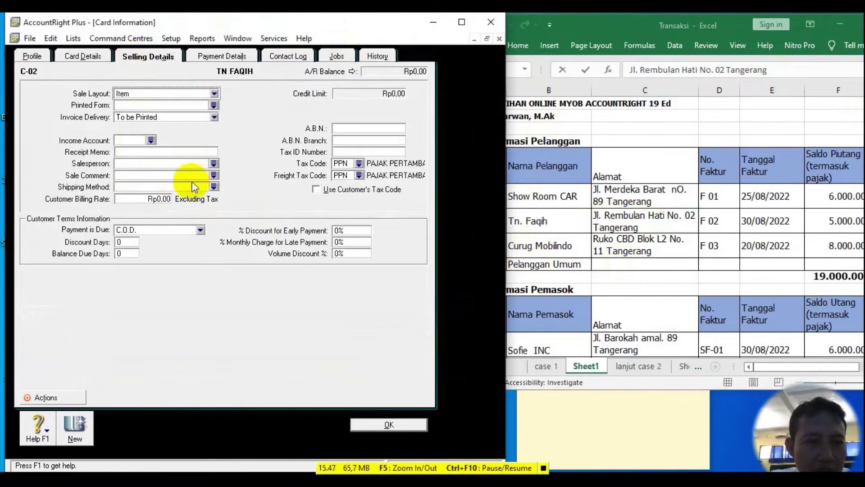
click(150, 141)
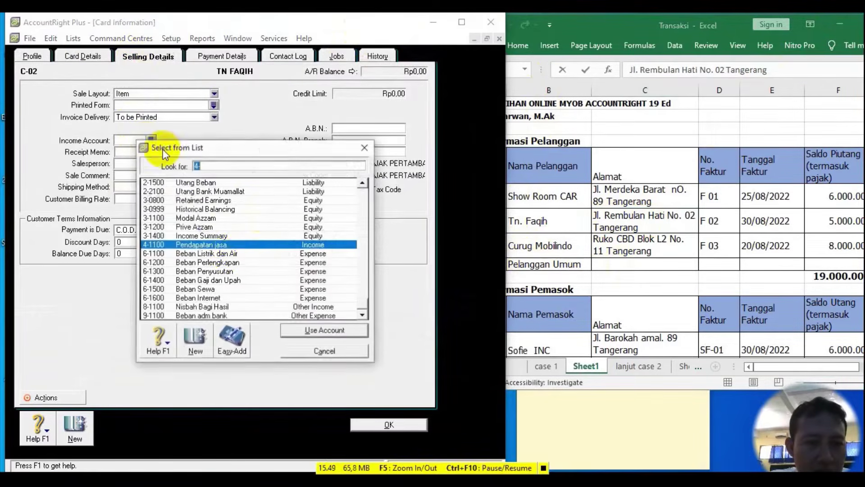
double_click(220, 249)
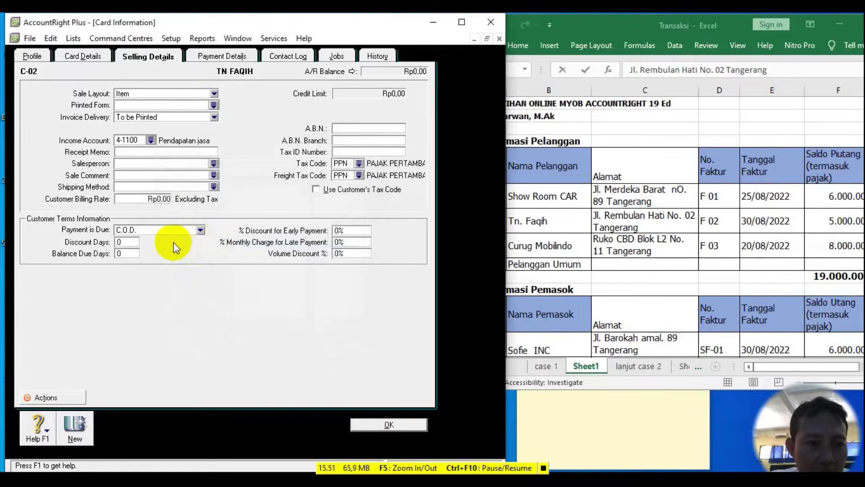
Set the second customer's payment terms to In a Given # of Days with 20 balance due days
click(199, 231)
click(149, 259)
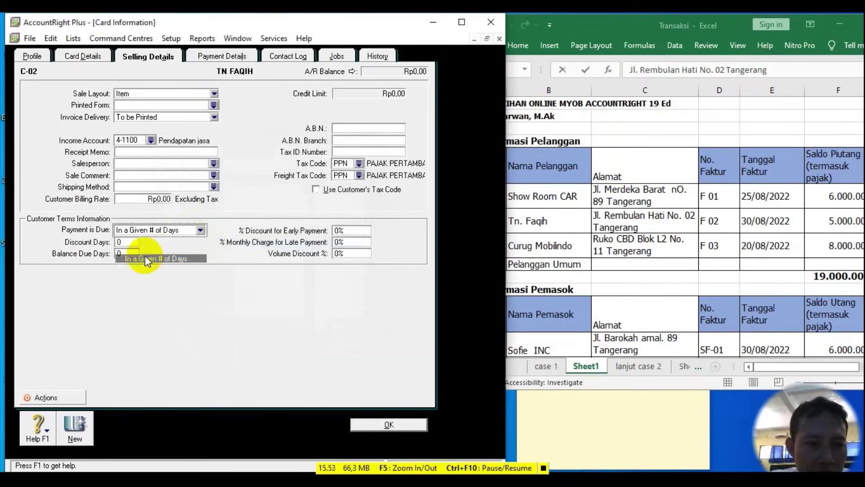
click(124, 253)
text(2)
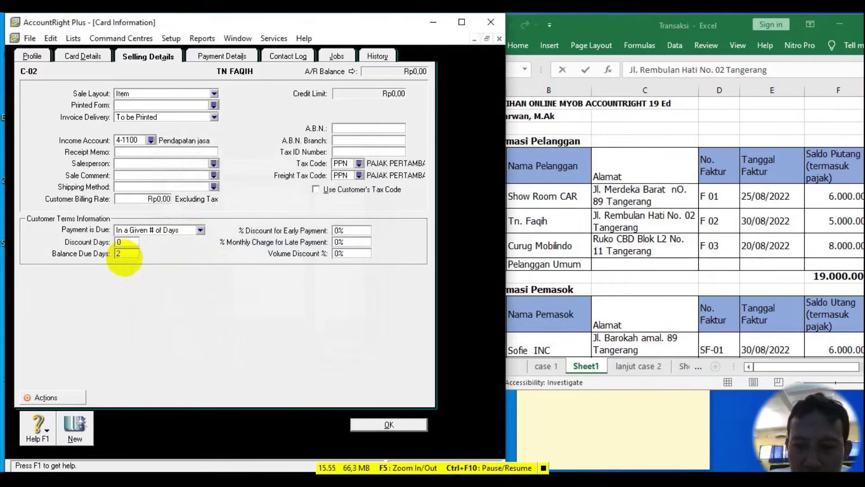
text(0)
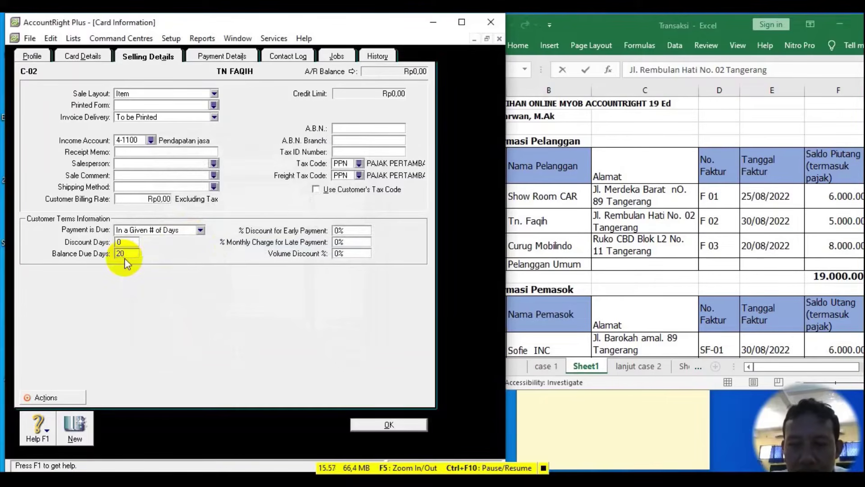
Copy the customer name Curug Mobilindo from cell B8 of the Excel customer list
drag(609, 388, 619, 474)
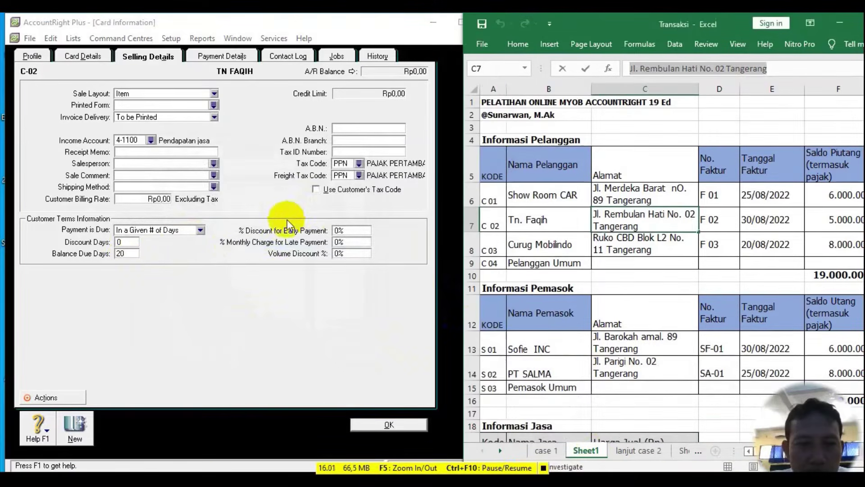
click(637, 364)
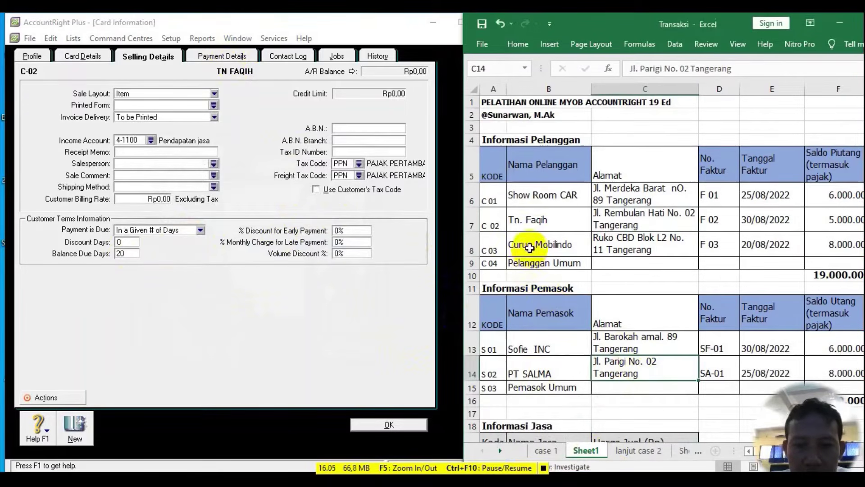
click(530, 247)
drag(696, 68, 609, 64)
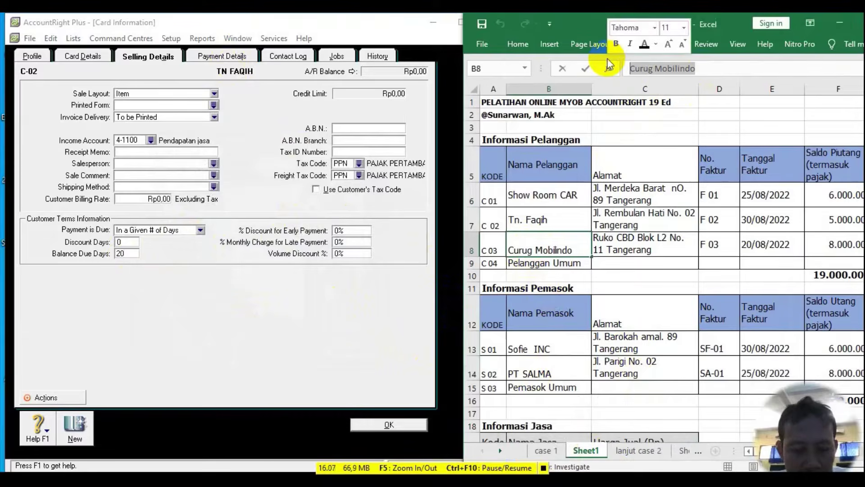
key(ctrl+c)
Create a new customer card for Curug Mobilindo with its card ID from the list and the designation Company
click(249, 130)
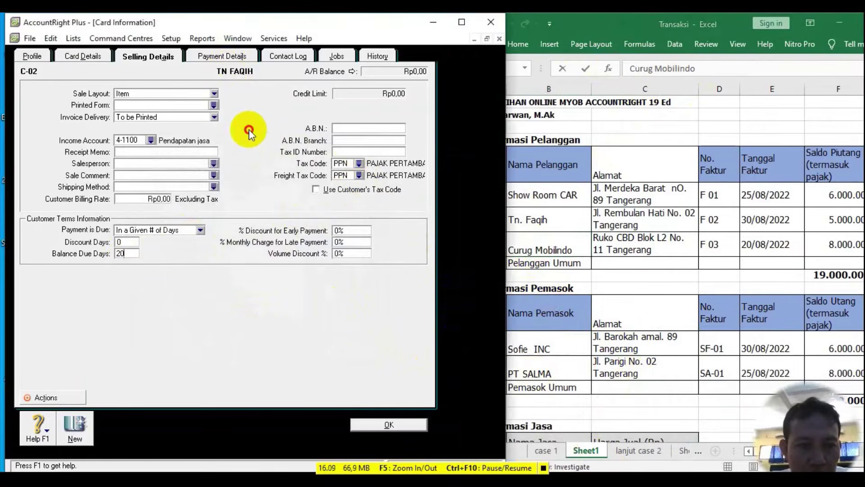
click(80, 424)
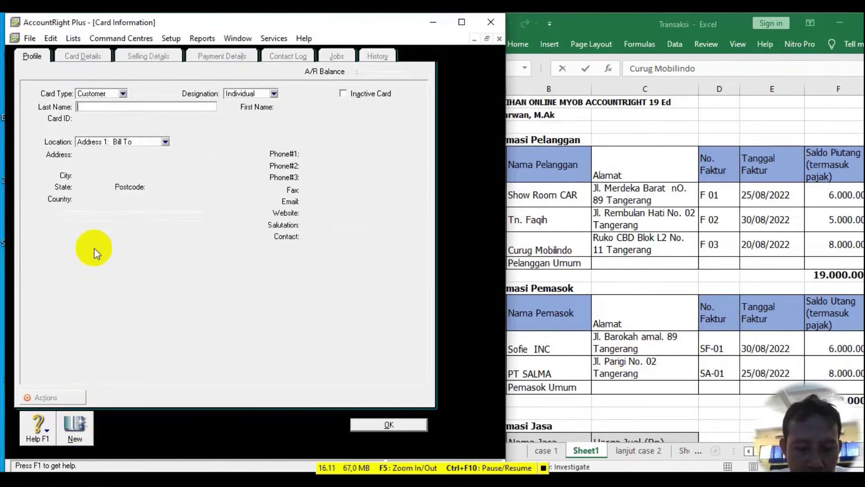
key(ctrl+v)
key(Tab)
text(C 03)
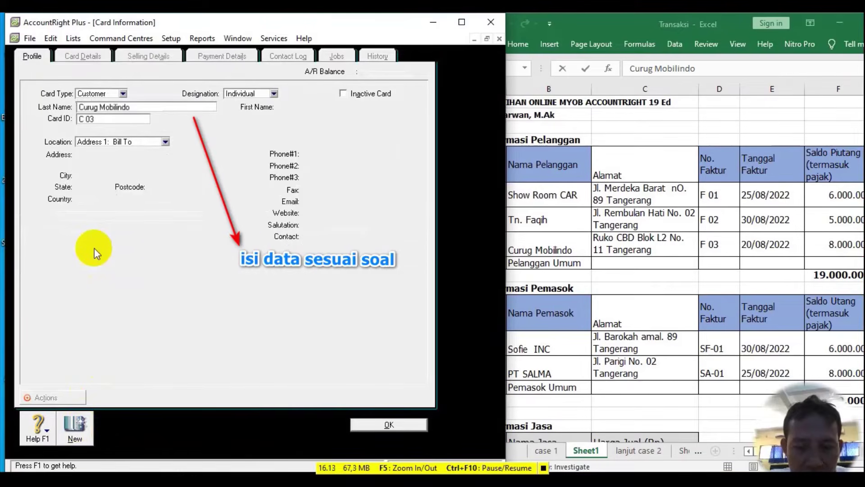
key(Tab)
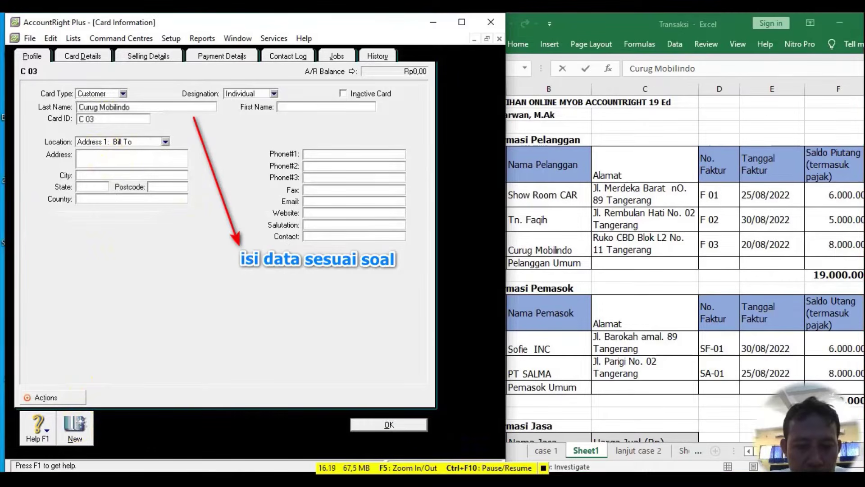
click(274, 94)
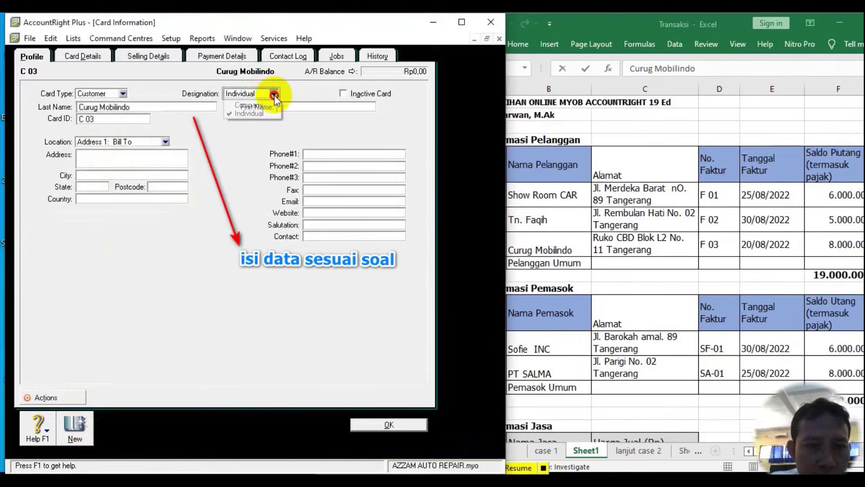
click(266, 105)
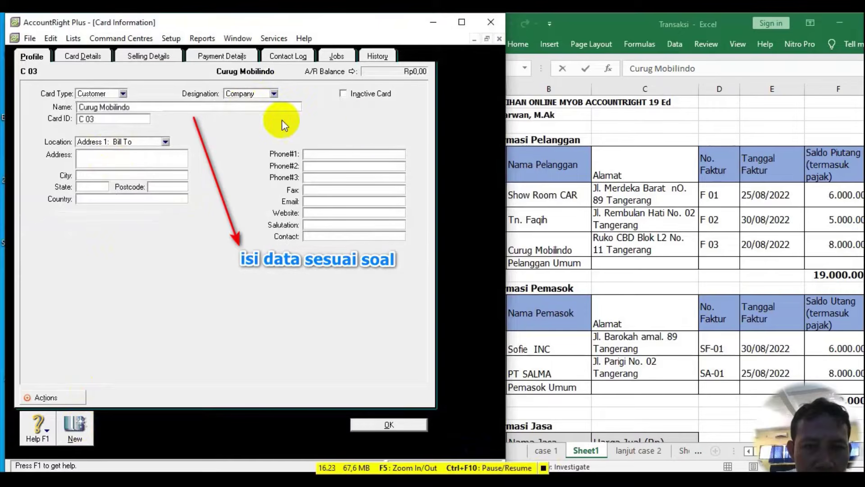
Copy the Curug Mobilindo address from cell C8 in Excel into the address of its customer card
click(143, 57)
click(68, 56)
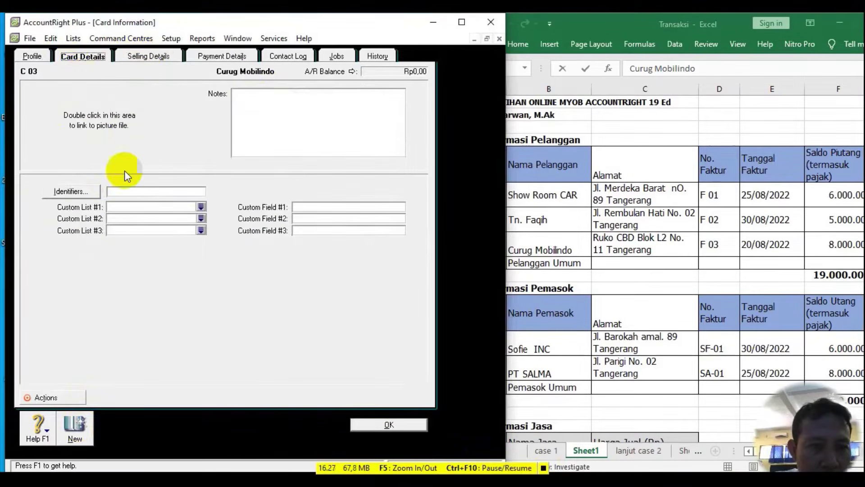
click(32, 56)
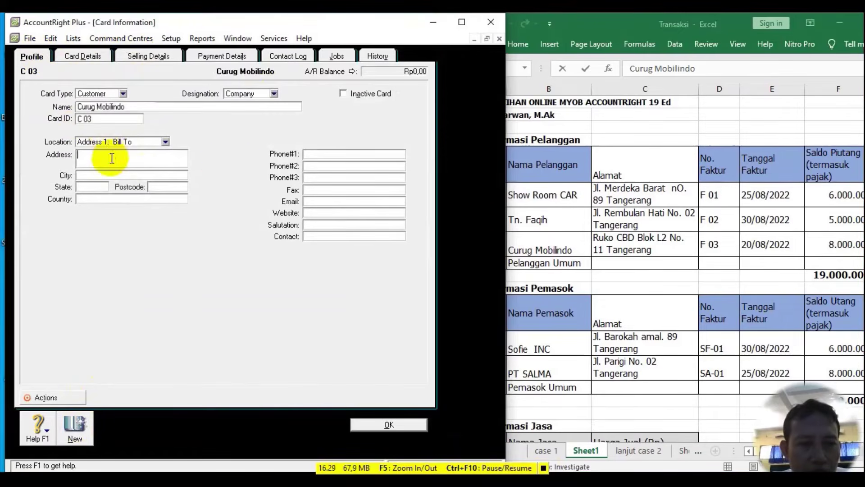
click(648, 248)
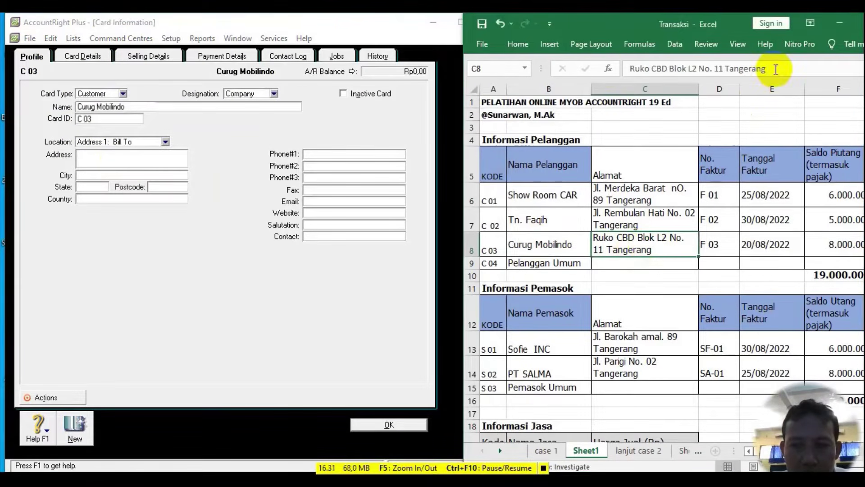
drag(772, 68, 610, 68)
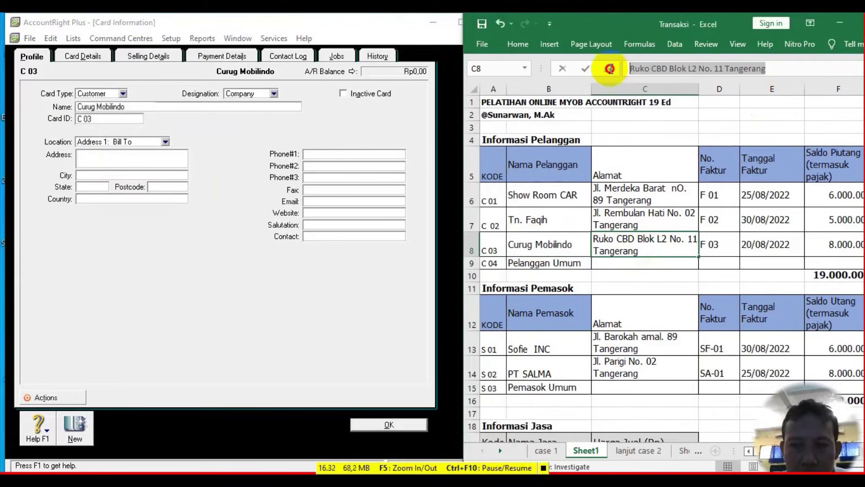
click(132, 156)
Set the Curug Mobilindo card's sale layout to Item and its income account to Pendapatan jasa
click(146, 56)
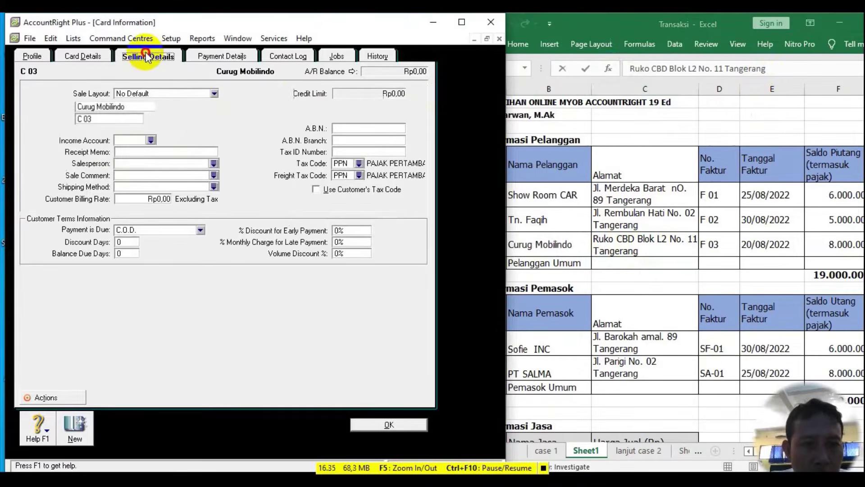
click(215, 94)
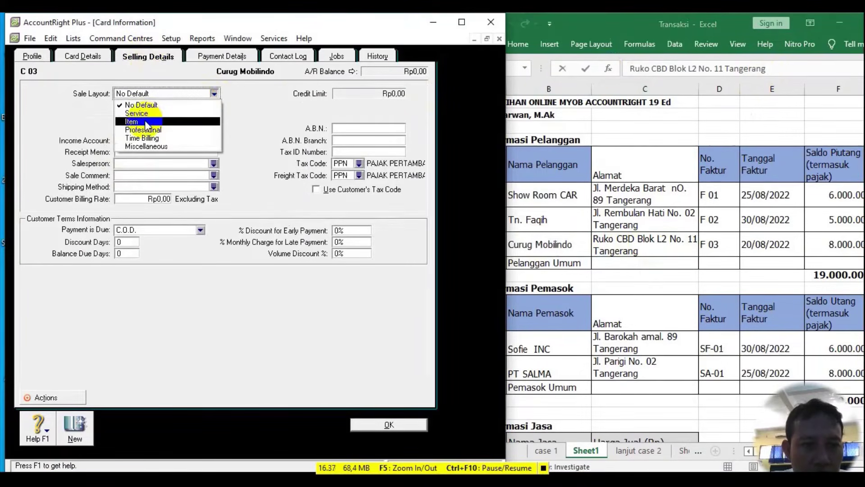
click(135, 120)
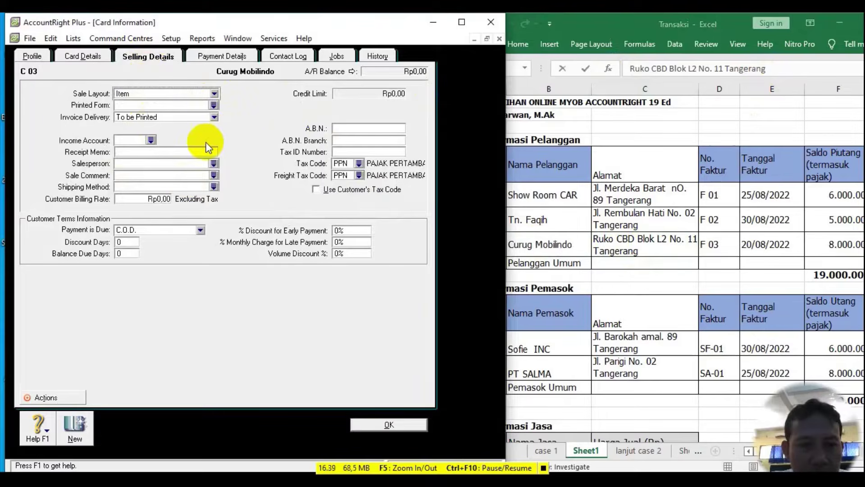
click(150, 140)
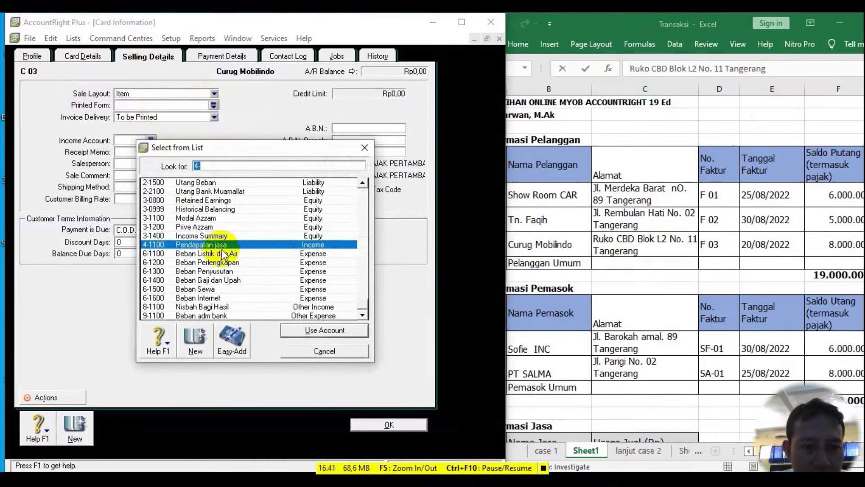
double_click(220, 247)
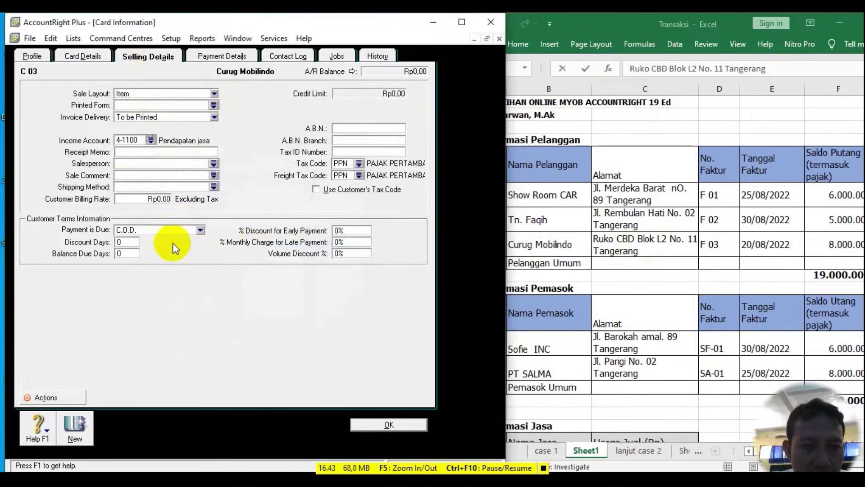
Set the Curug Mobilindo payment terms to In a Given # of Days with 20 balance due days
click(200, 230)
click(158, 259)
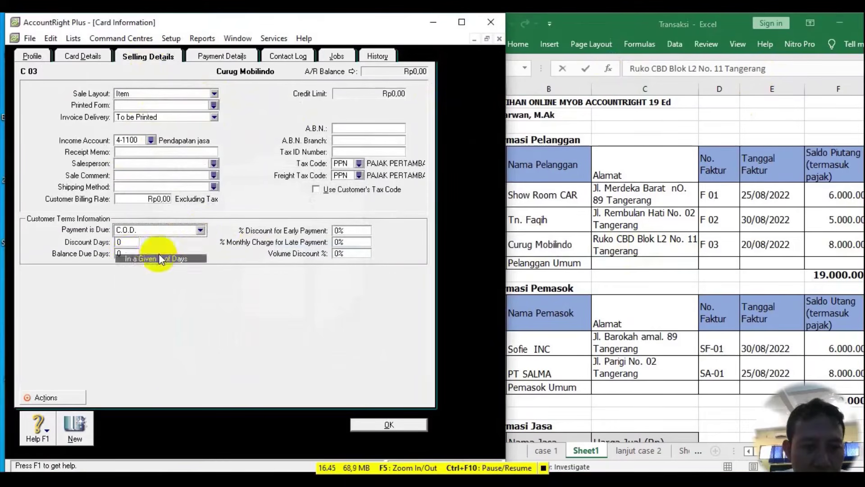
click(128, 253)
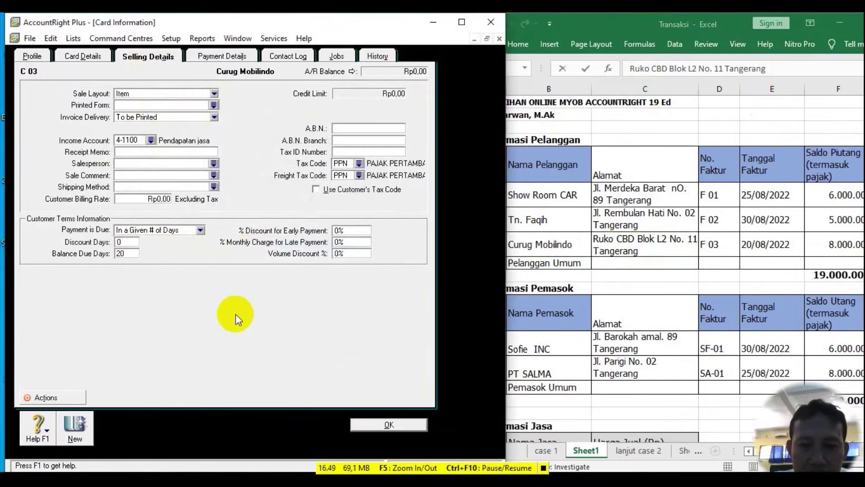
Create a new customer card for PELANGGAN UMUM with its card ID from the list and the designation Company
click(114, 431)
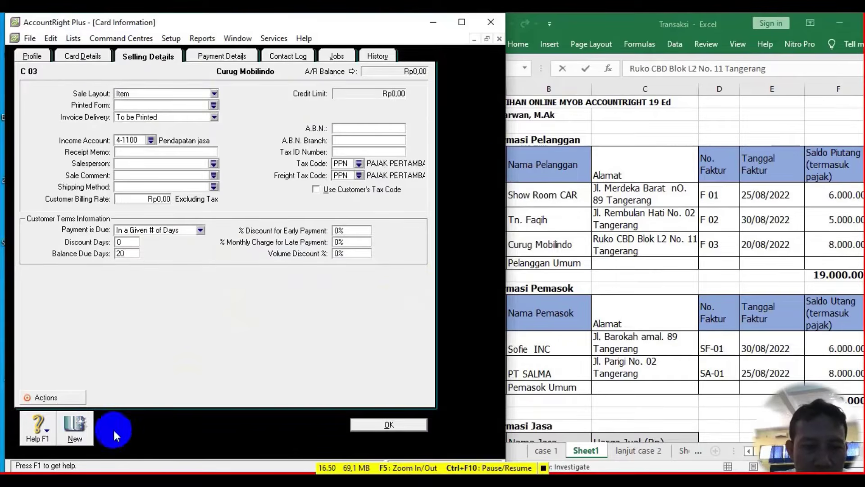
click(76, 431)
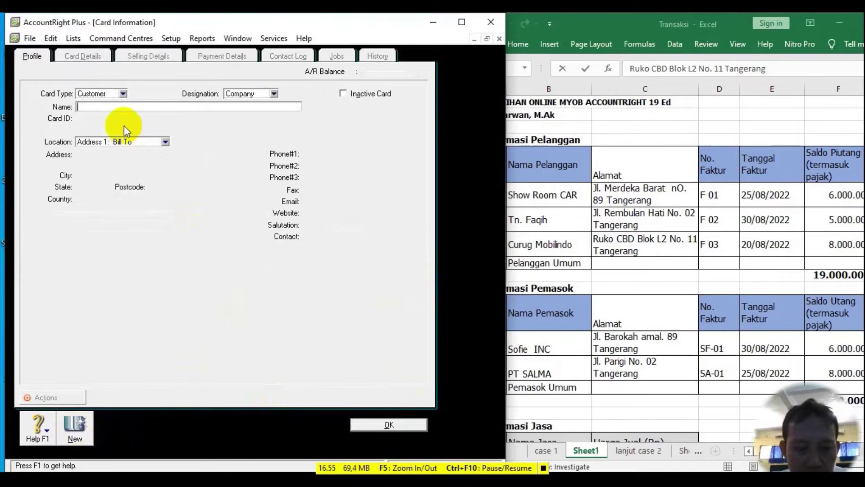
text(C)
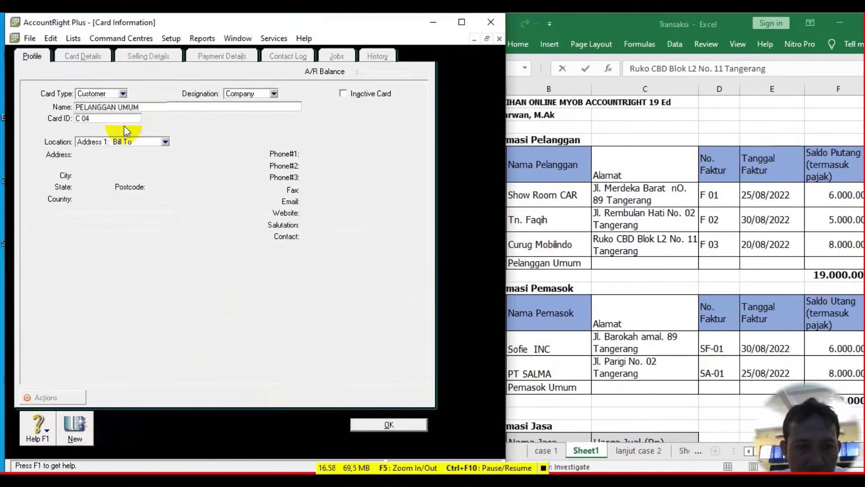
key(Tab)
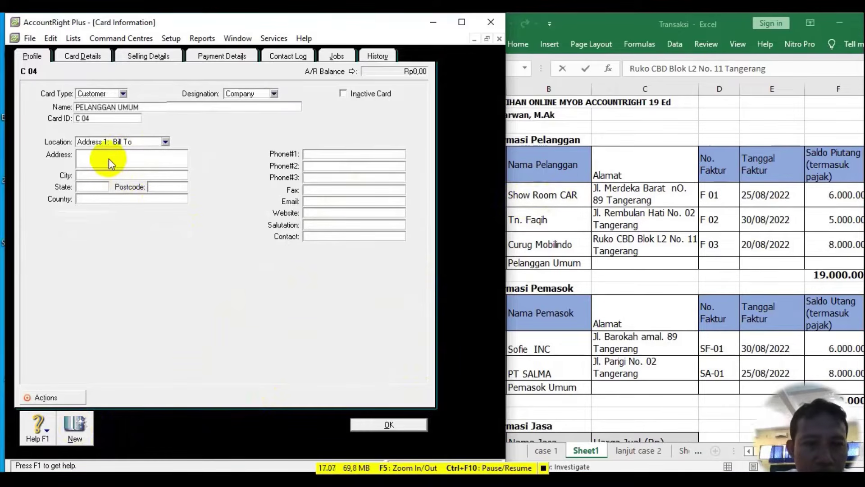
Set the PELANGGAN UMUM sale layout to Item and its income account to Pendapatan jasa, and save the card
click(142, 55)
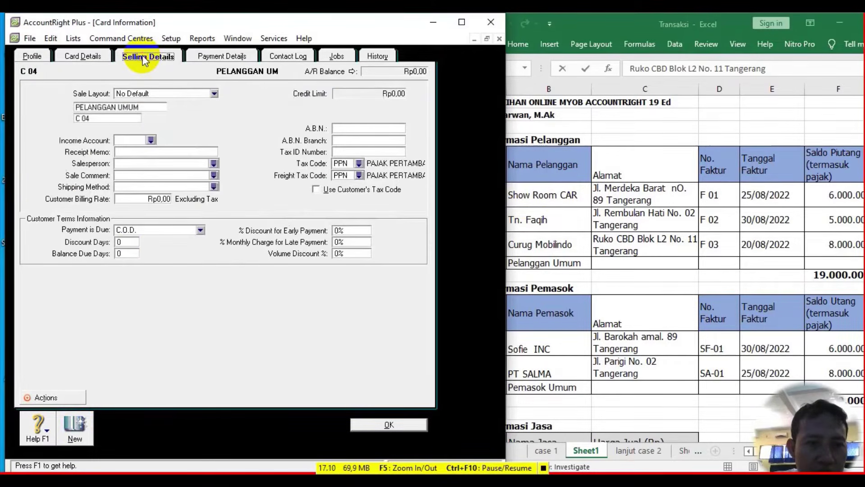
click(214, 95)
click(155, 118)
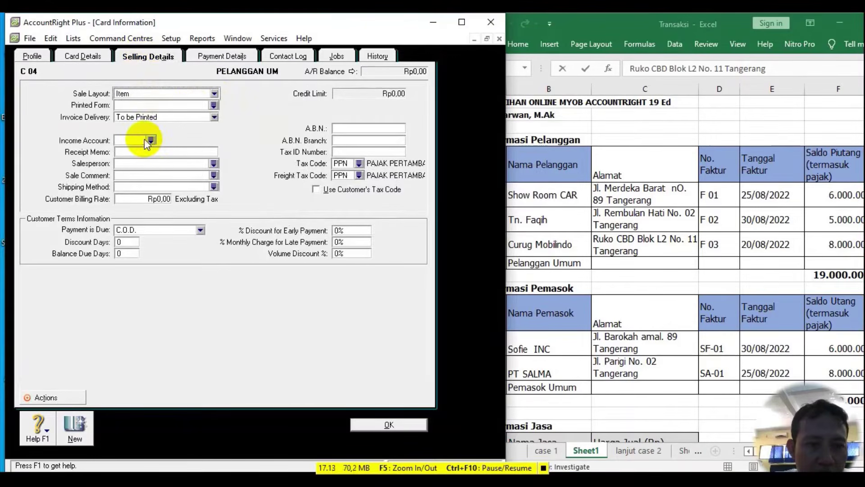
click(150, 140)
double_click(210, 244)
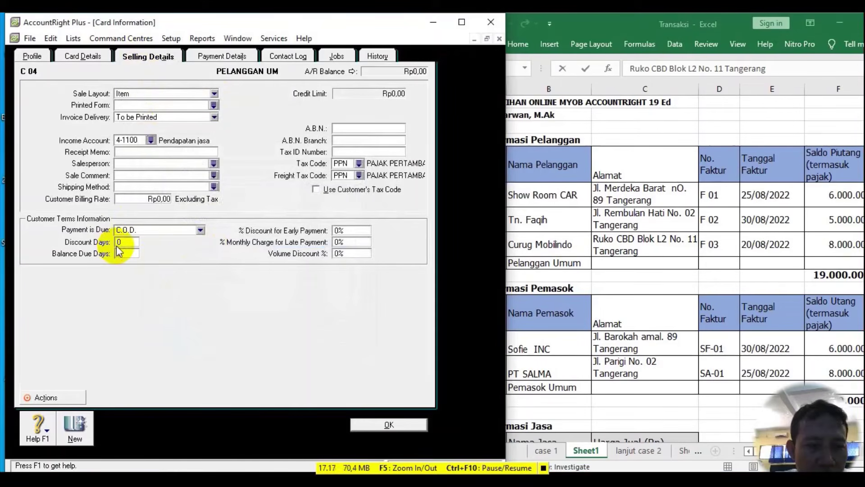
key(Tab)
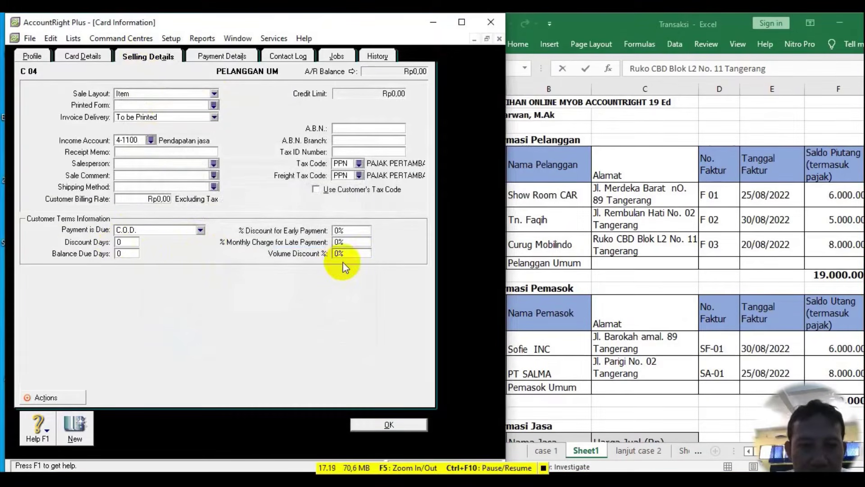
click(391, 426)
click(390, 424)
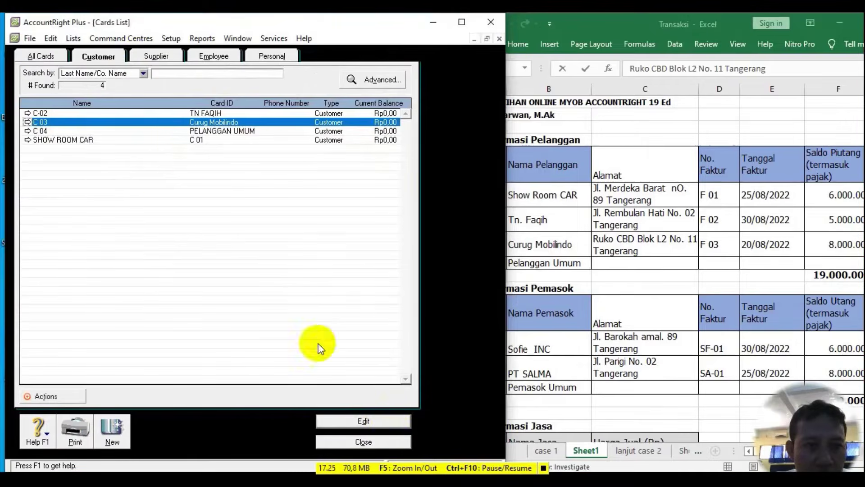
Create a new supplier card for SOFIE INC from the Excel supplier list, with its card ID and the designation Company
click(157, 57)
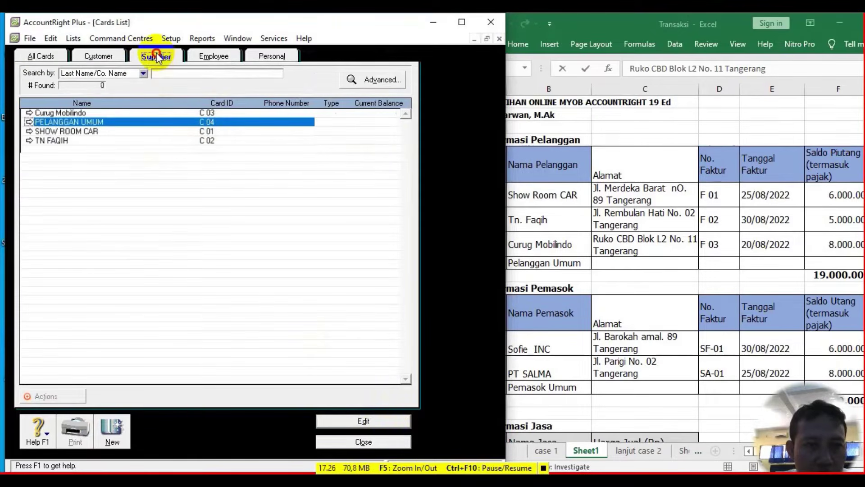
click(620, 271)
scroll(600, 280, down, 1)
scroll(600, 280, down, 2)
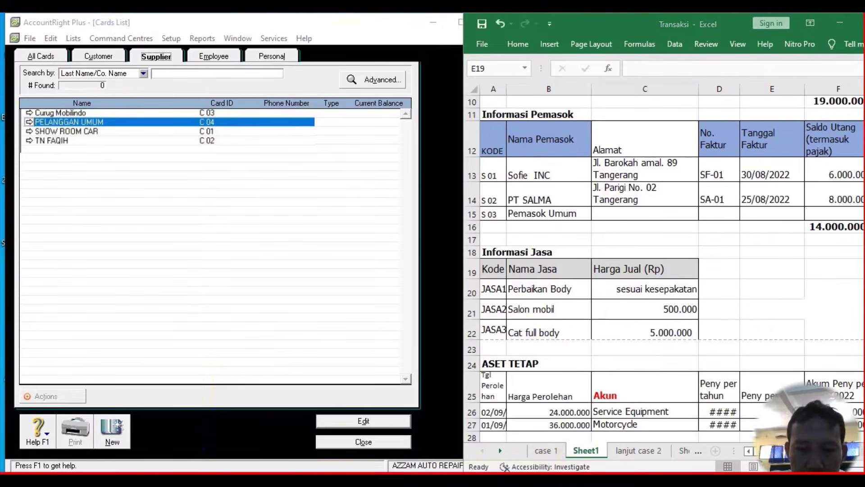
click(604, 228)
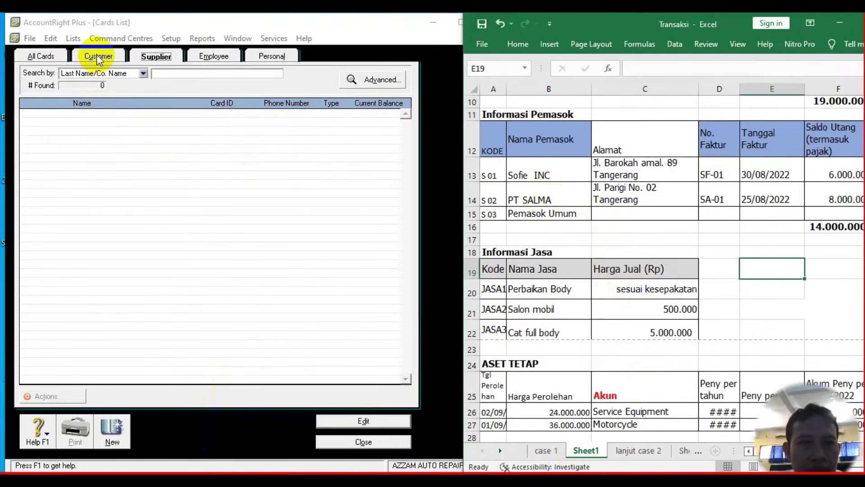
click(113, 433)
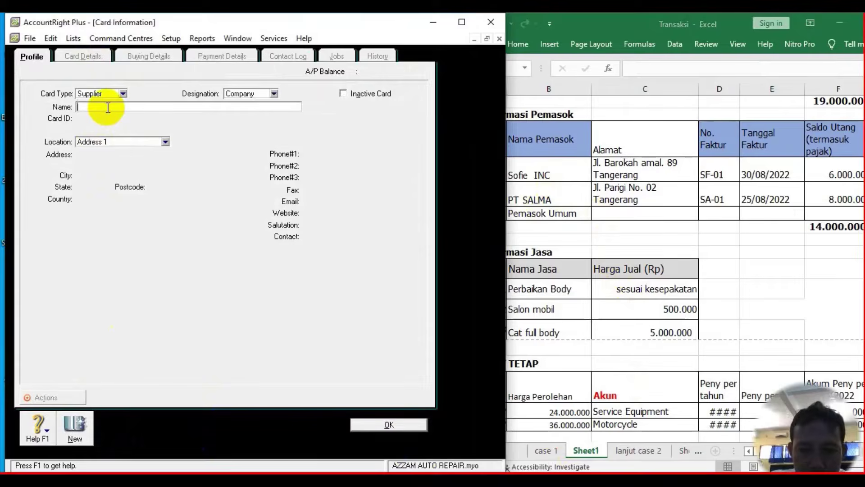
click(570, 203)
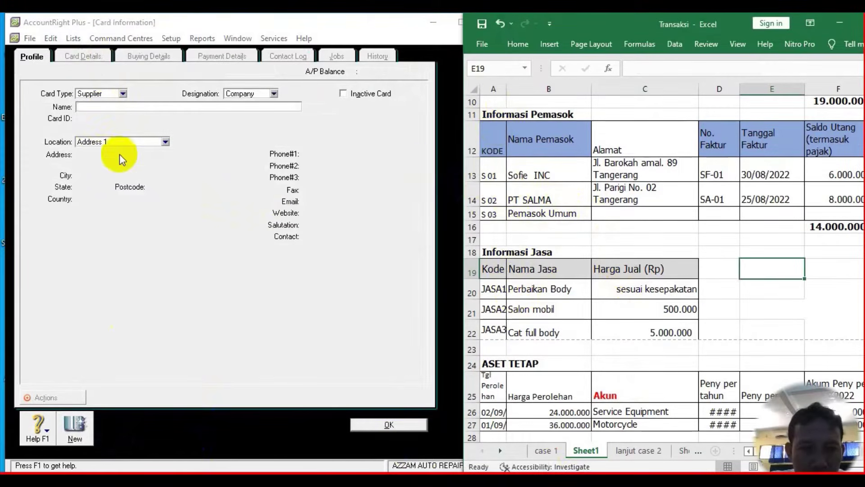
text(S 0-)
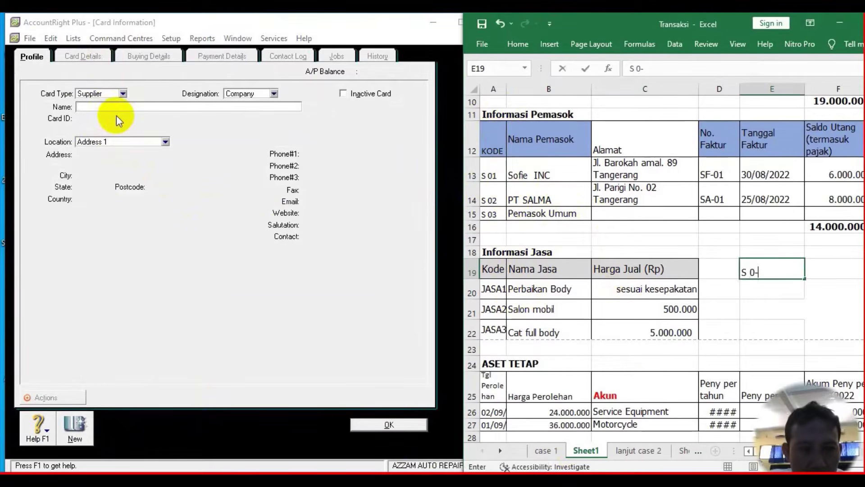
click(115, 110)
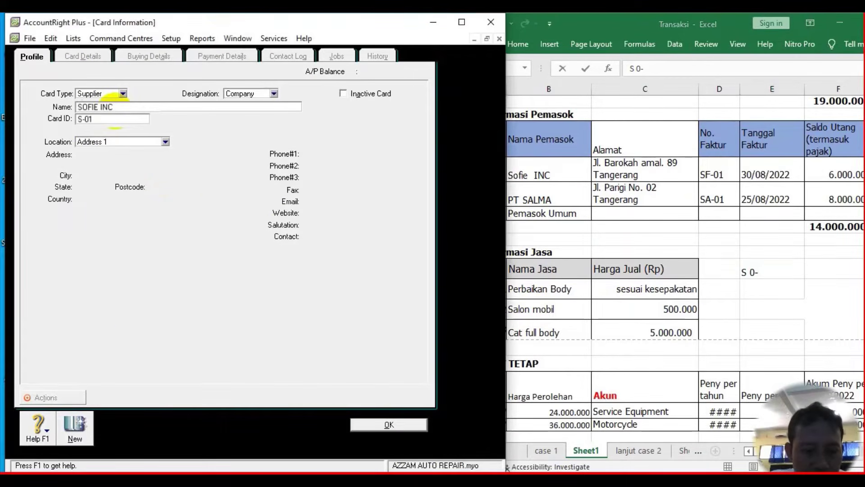
key(Tab)
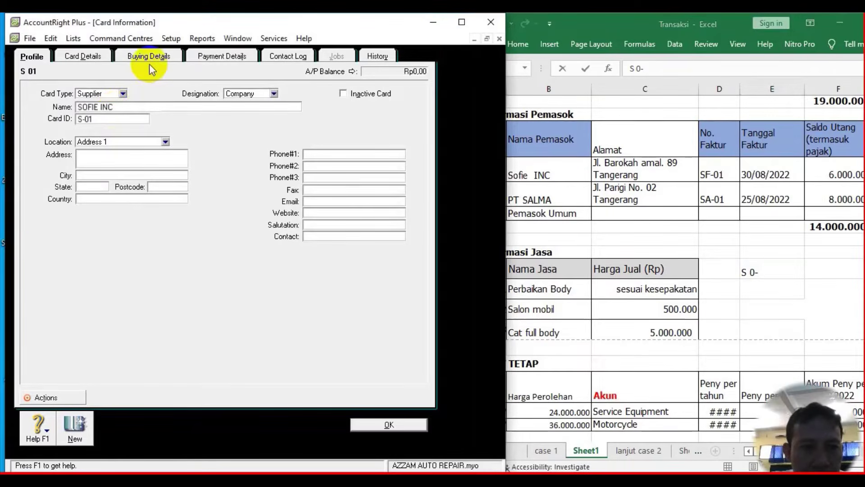
Copy the Sofie INC address from cell C13 in Excel into the address of its supplier card
click(615, 162)
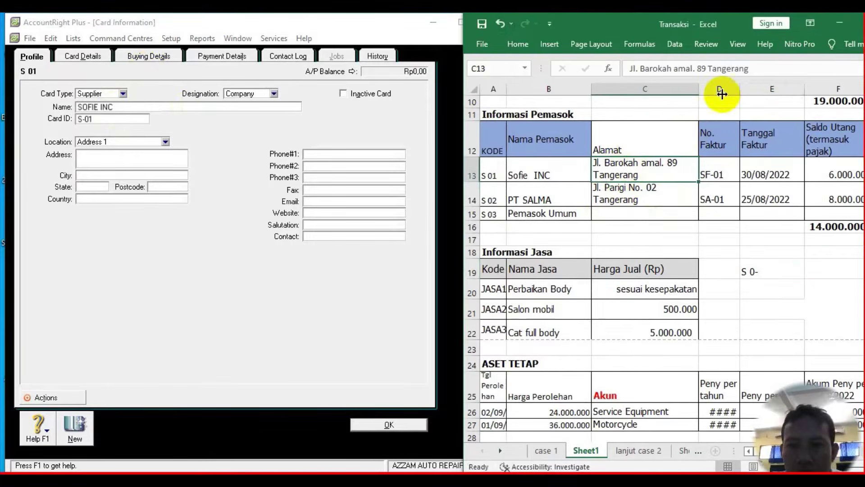
drag(759, 68, 613, 71)
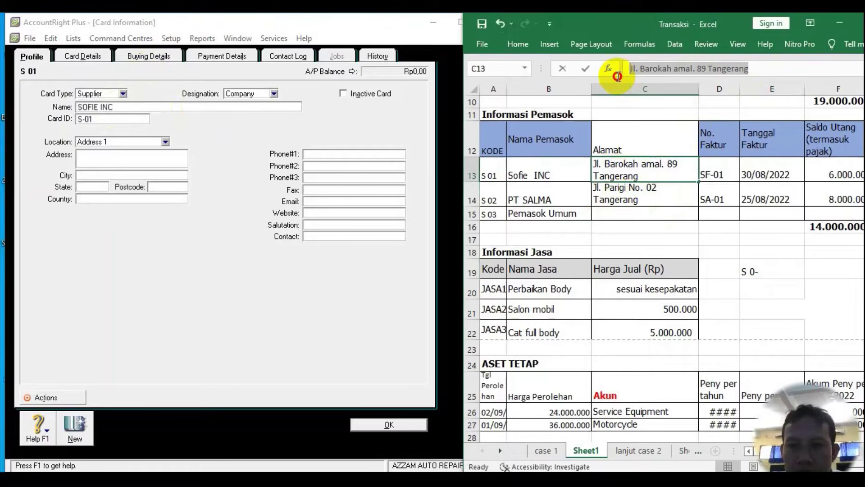
click(99, 158)
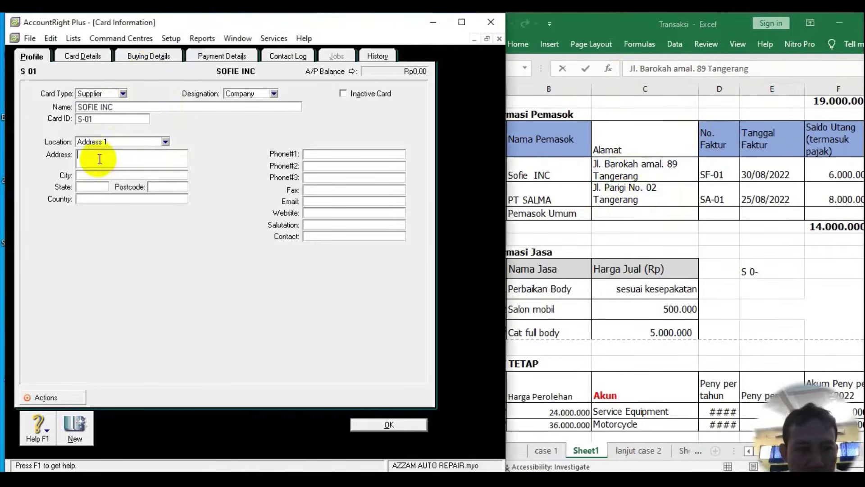
Open the buying details of the SOFIE INC supplier card
click(143, 58)
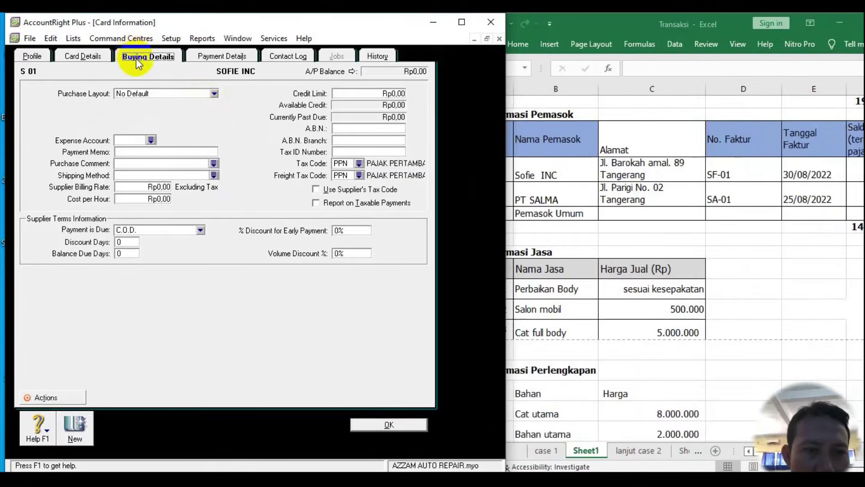
Set the SOFIE INC card's purchase layout to Item and its payment terms to In a Given # of Days with 20 balance due days
click(214, 93)
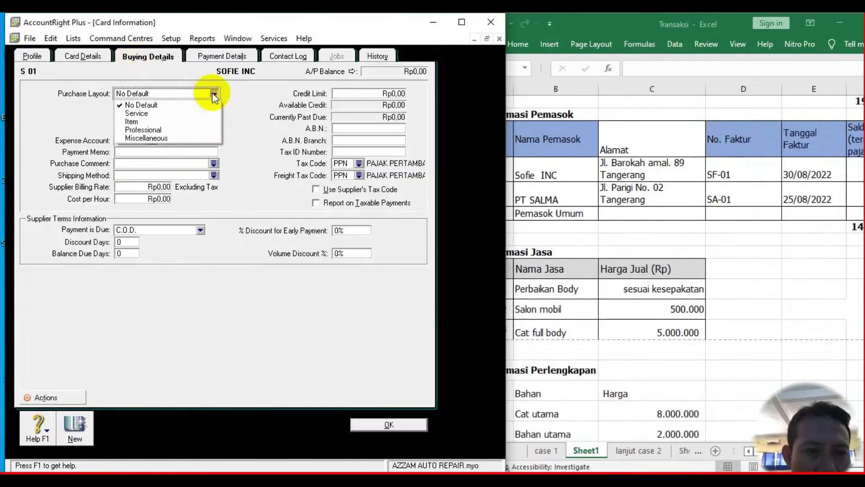
click(134, 120)
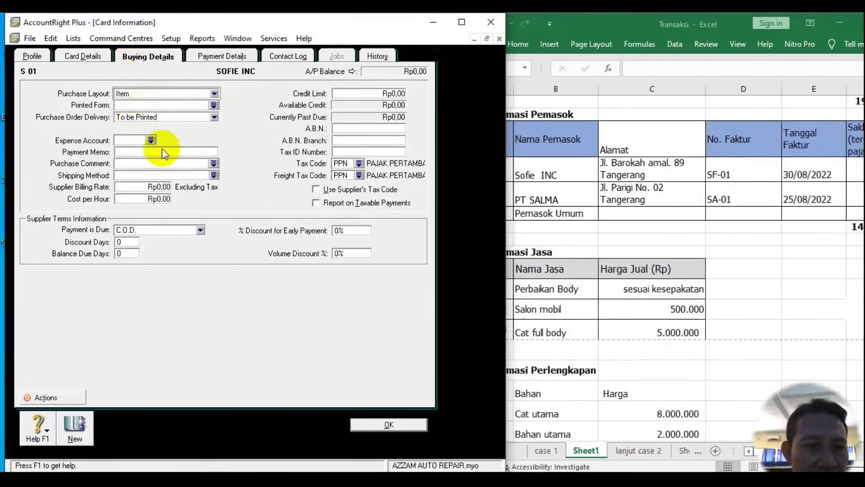
click(200, 230)
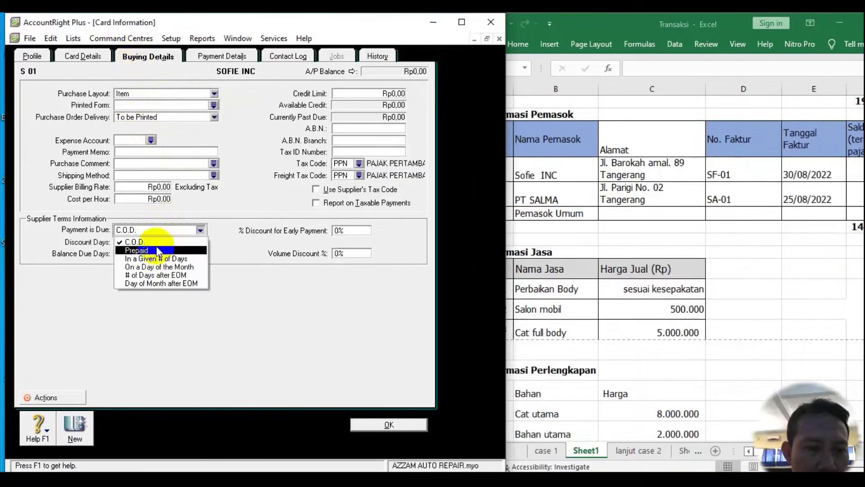
click(156, 259)
click(120, 253)
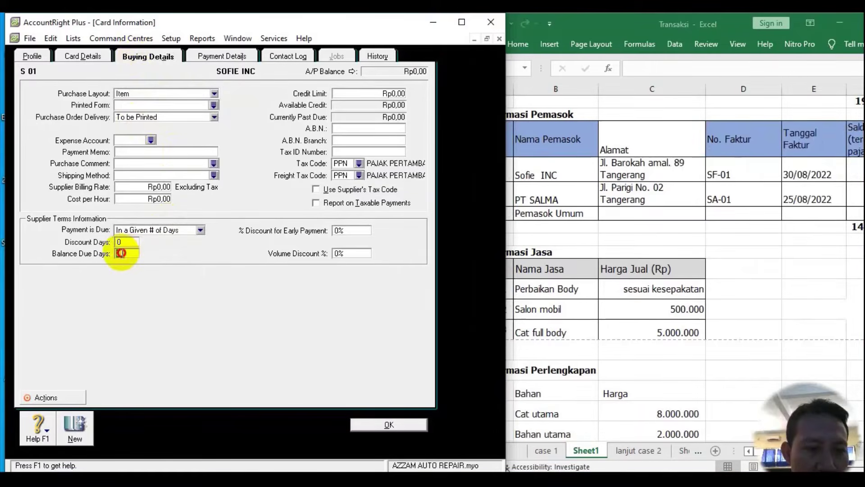
text(2)
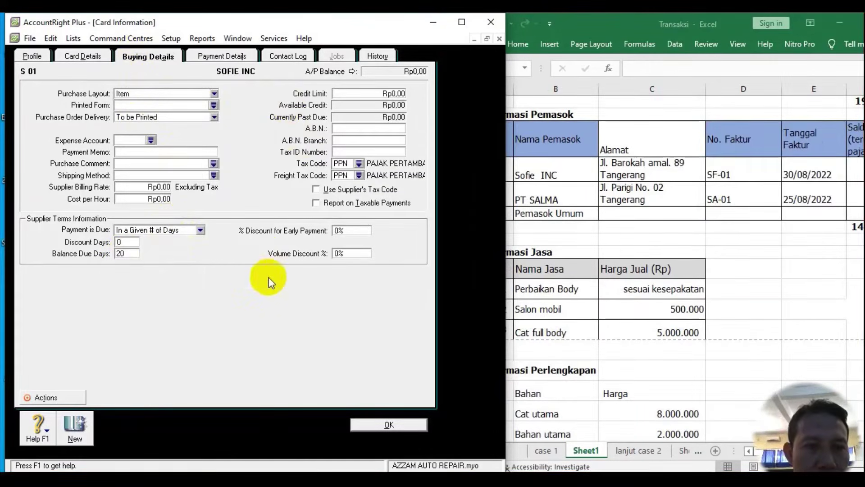
Create a new supplier card named PT SALMA with card ID S-02
click(75, 424)
click(527, 221)
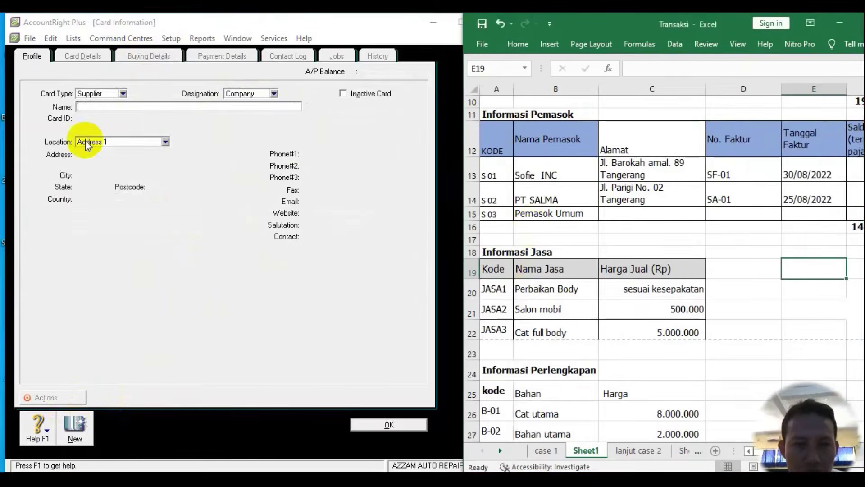
click(84, 109)
text(s-0)
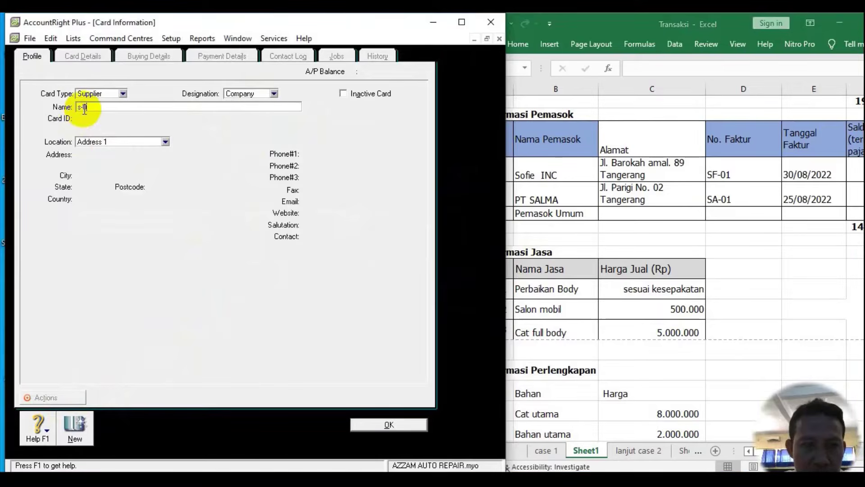
key(Caps_Lock)
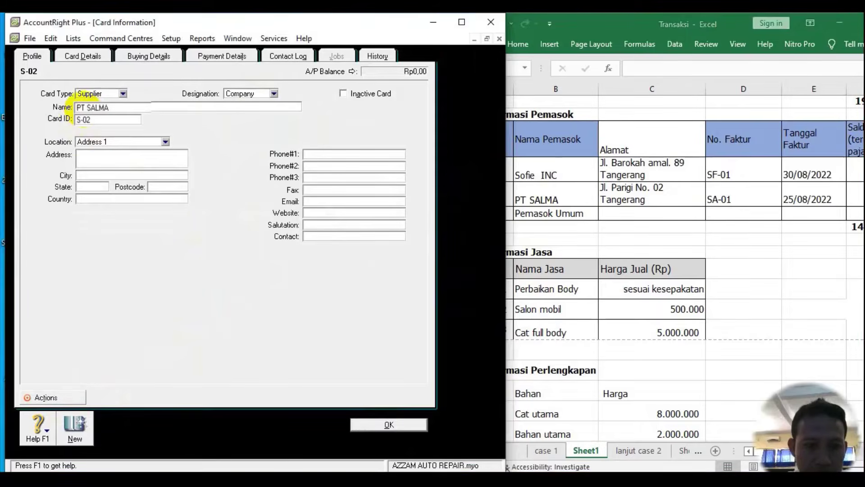
Copy PT SALMA's address from the Excel supplier table for the address field of its supplier card
click(651, 194)
drag(738, 71, 604, 68)
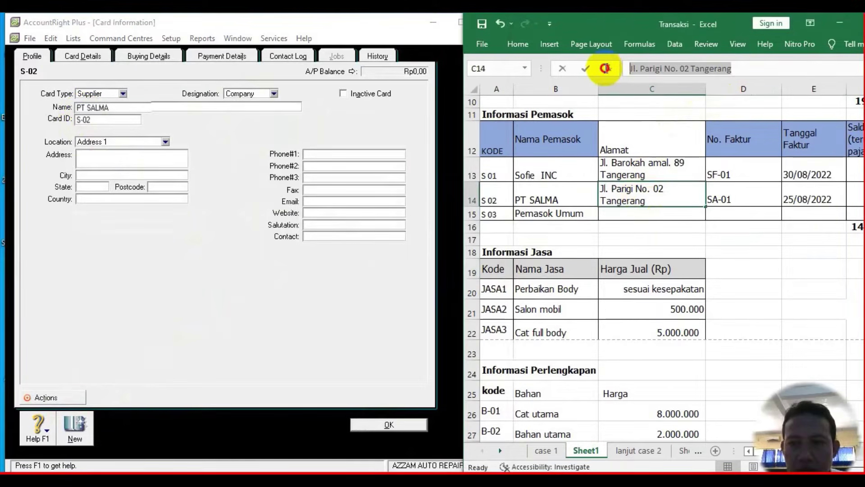
click(161, 158)
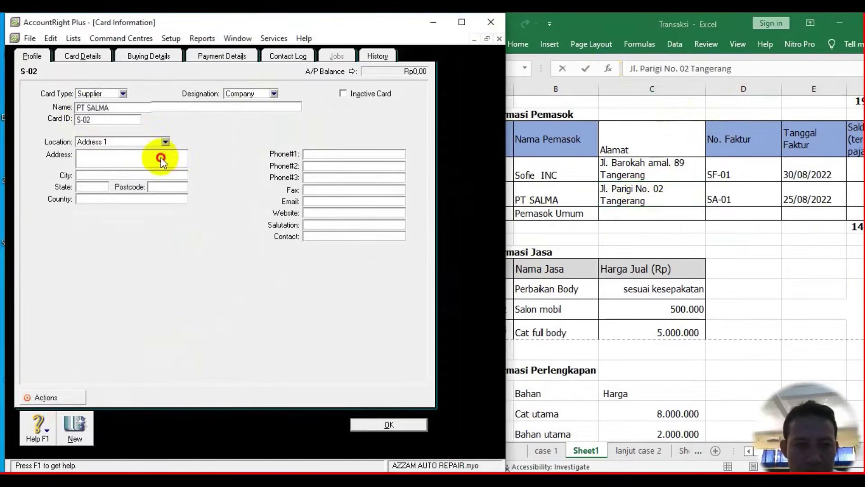
Set PT SALMA's purchase layout to Item and its payment terms to In a Given # of Days with 20 balance due days
click(149, 56)
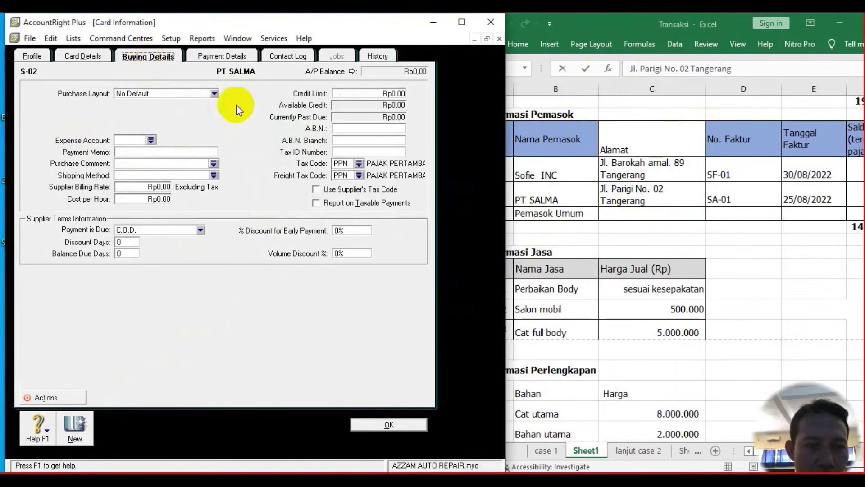
click(214, 94)
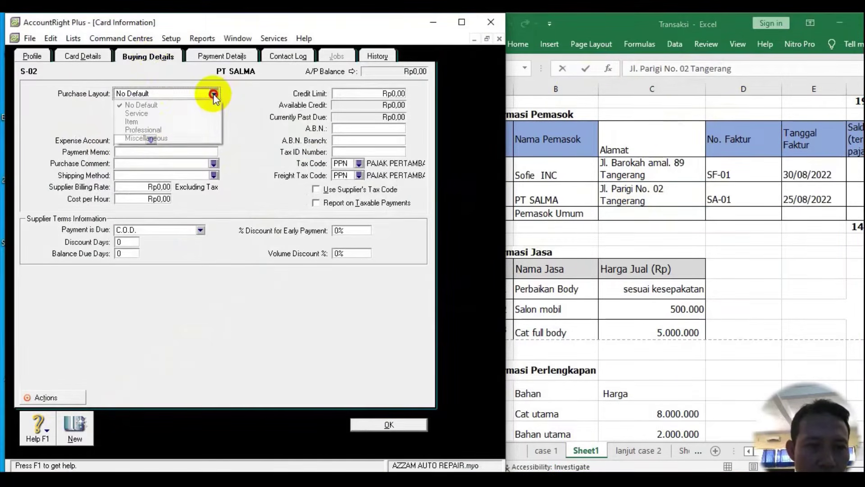
click(143, 121)
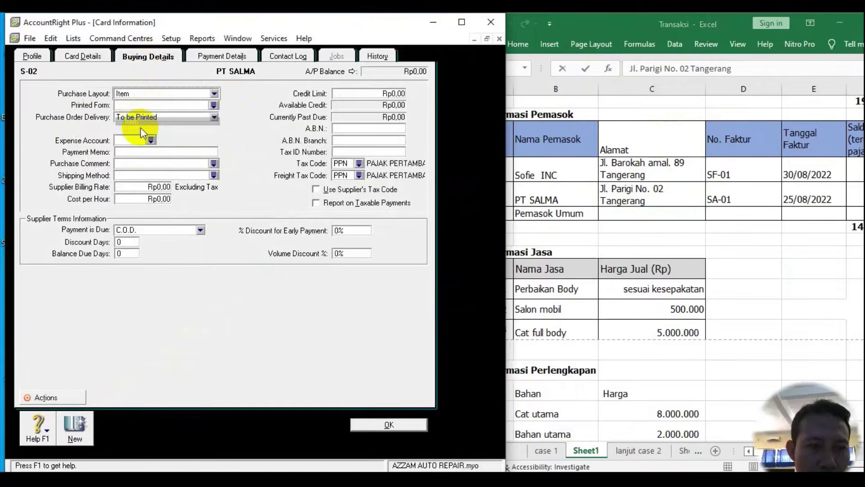
click(161, 230)
click(161, 259)
click(127, 254)
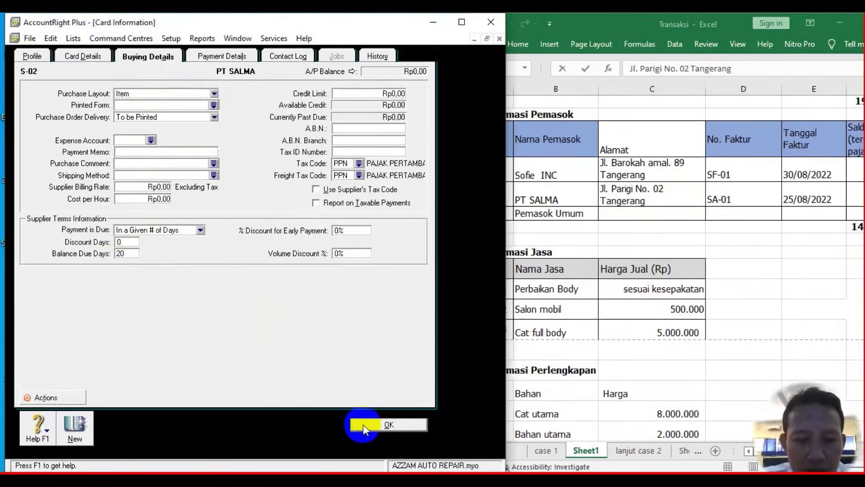
Create another supplier card named PEMASOK UMUM with card ID S-03
click(72, 437)
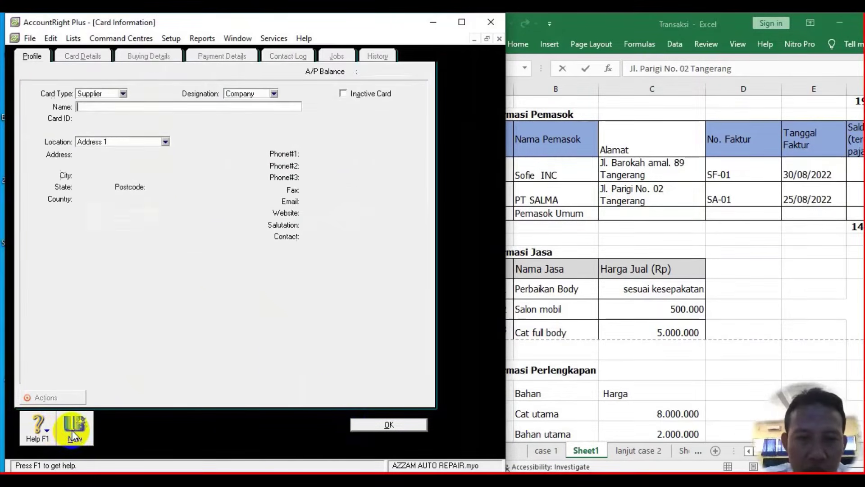
text(P)
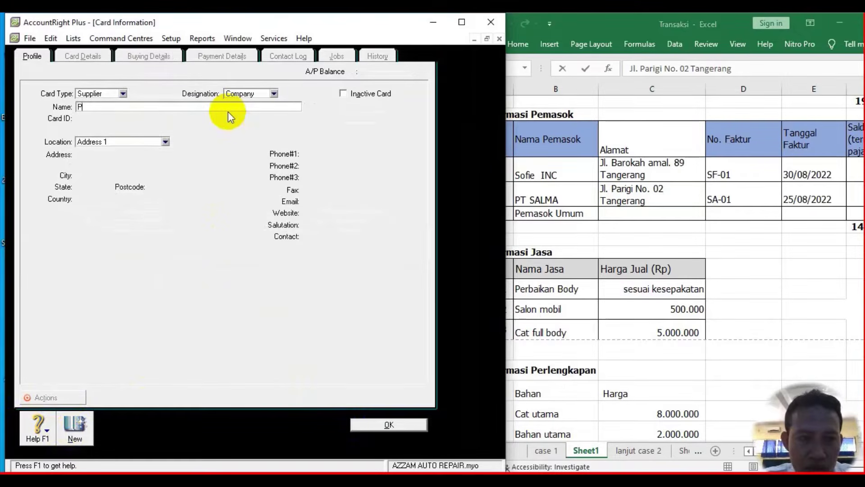
text(EMASOK UMUM)
key(Tab)
text(S-03)
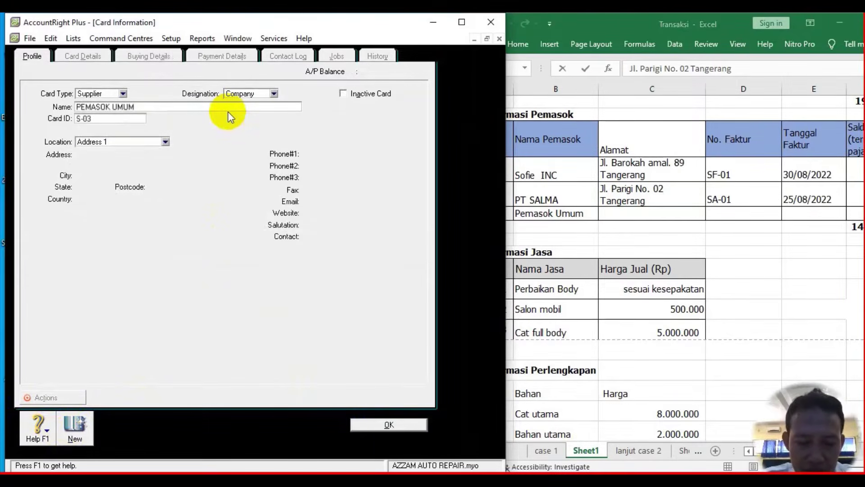
key(Tab)
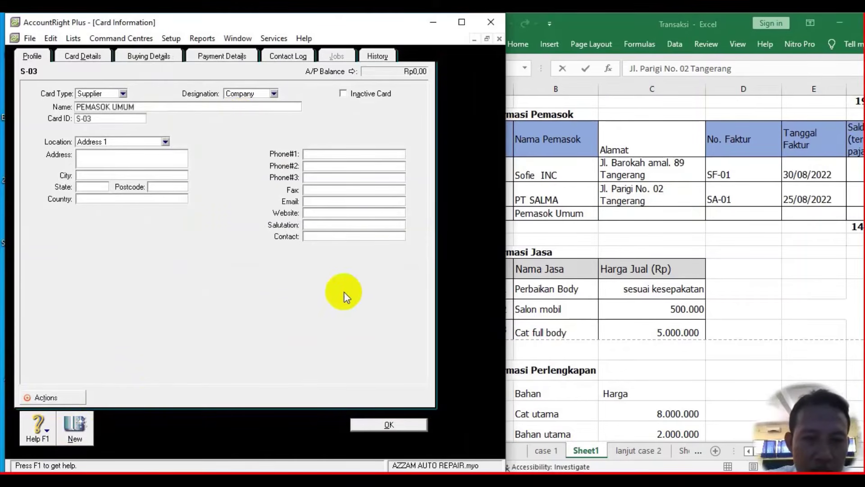
Set the PEMASOK UMUM purchase layout to Item, save the card and close the cards list
click(147, 56)
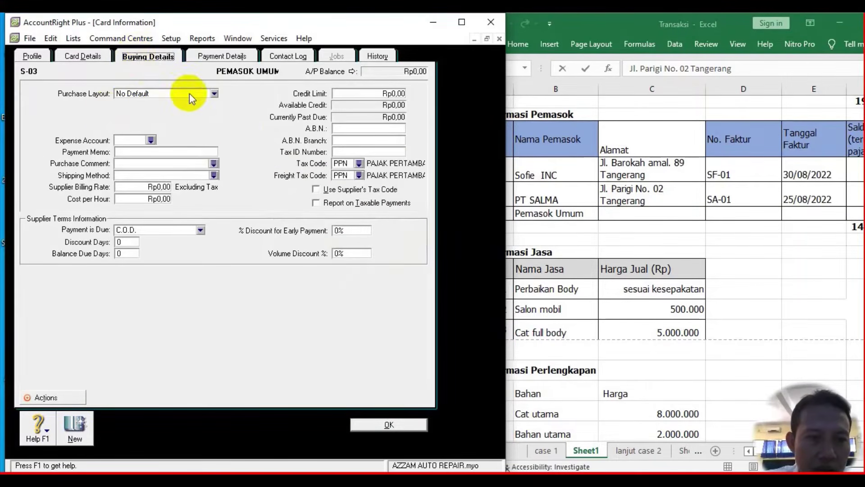
click(191, 98)
click(155, 121)
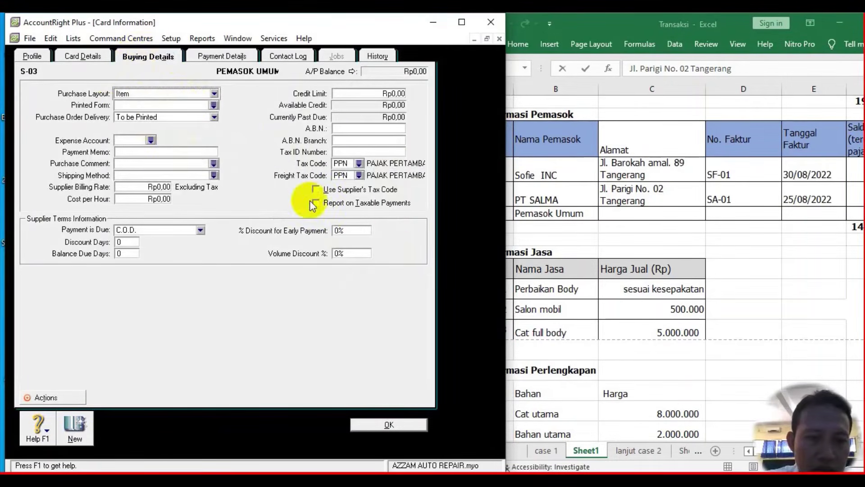
click(390, 427)
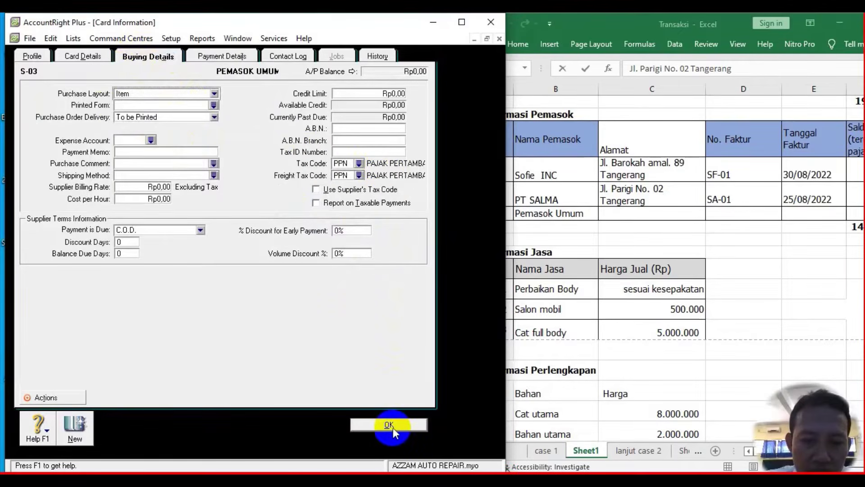
click(359, 425)
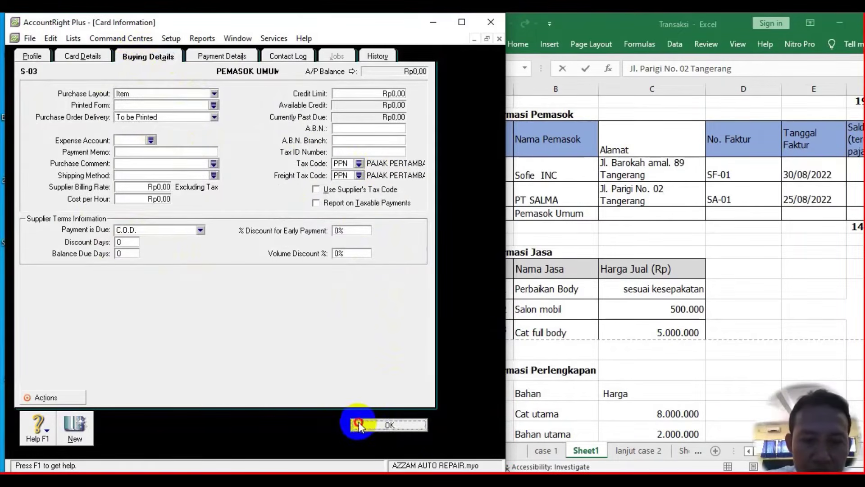
click(363, 441)
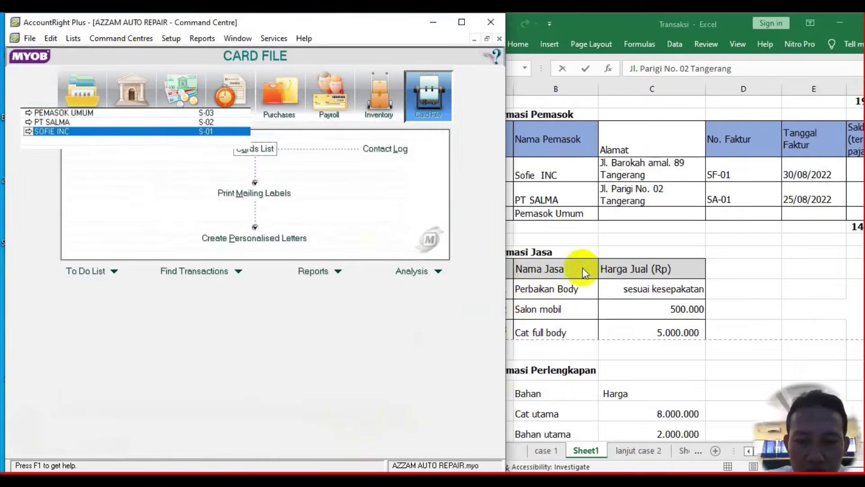
Open the inventory Items List and reposition the Transaksi workbook window to uncover the service code column
click(591, 243)
scroll(596, 243, down, 1)
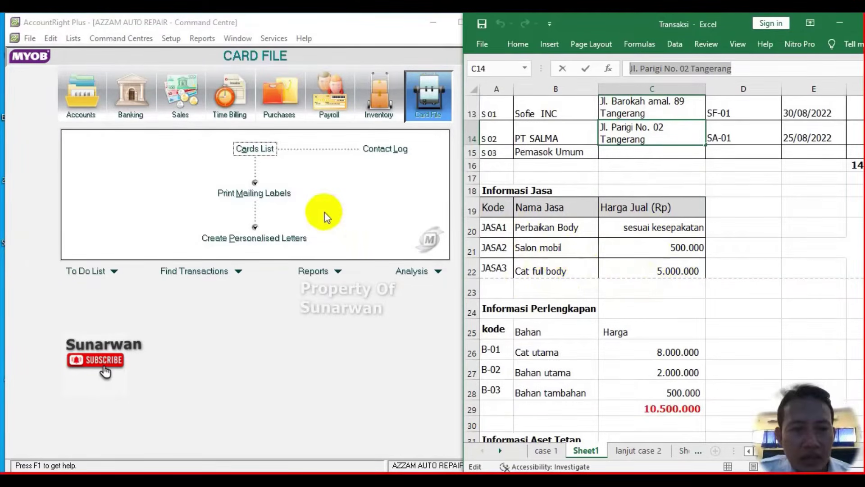
click(379, 111)
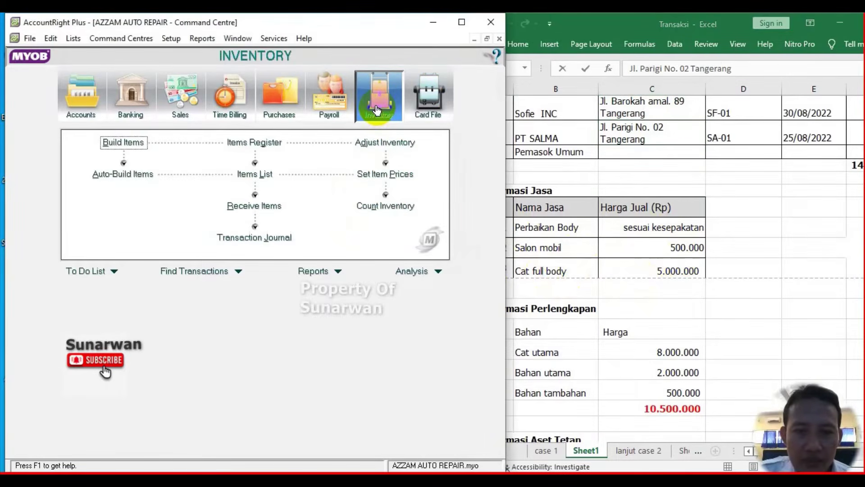
click(255, 175)
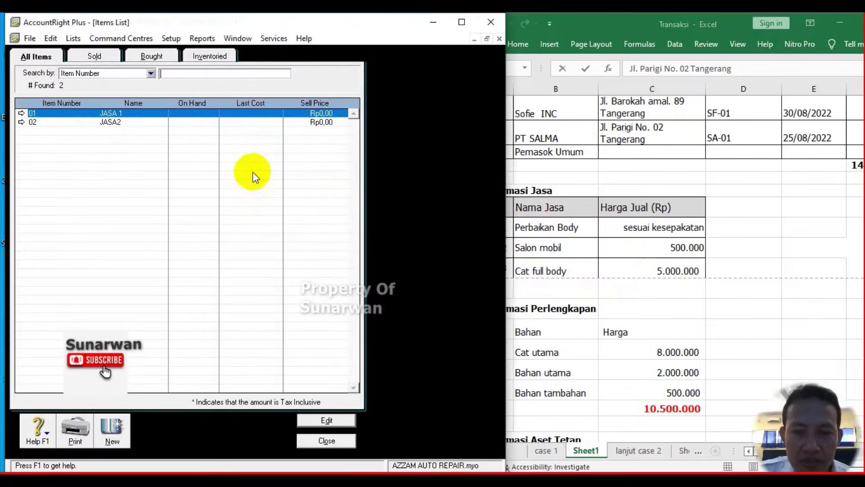
click(502, 153)
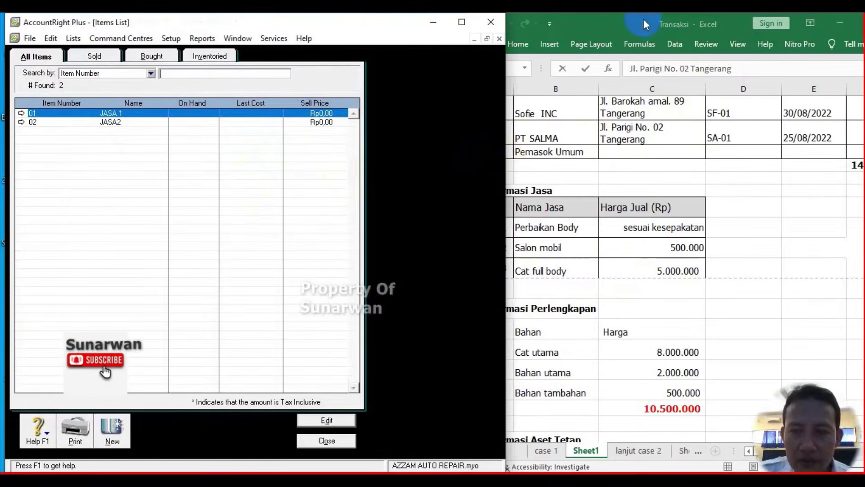
drag(643, 19, 677, 22)
click(453, 121)
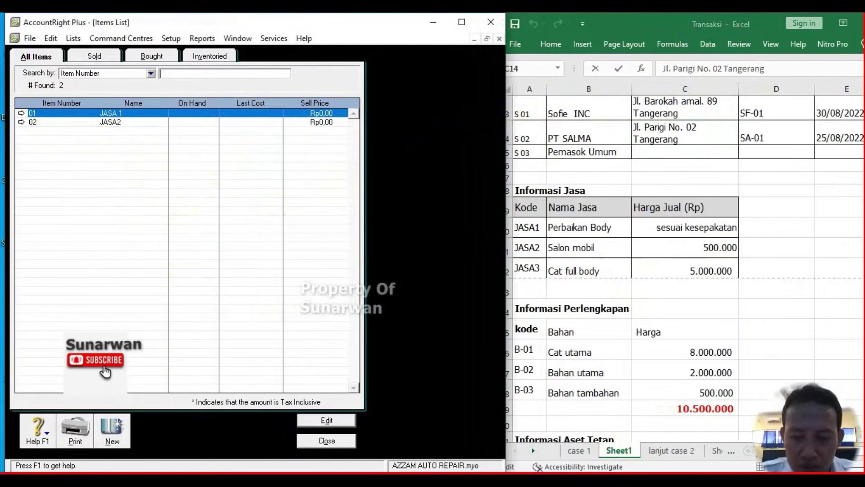
Delete the existing items JASA 1 and JASA2 from the inventory, and reopen the Items List
click(22, 121)
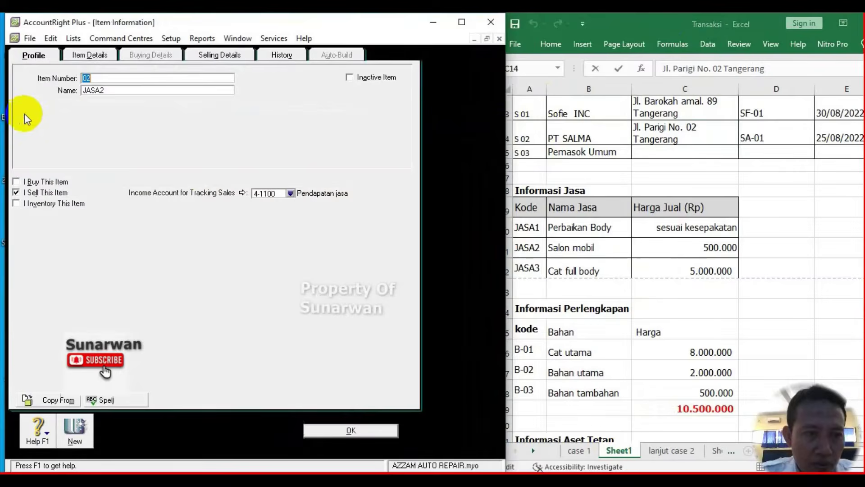
click(50, 38)
click(77, 127)
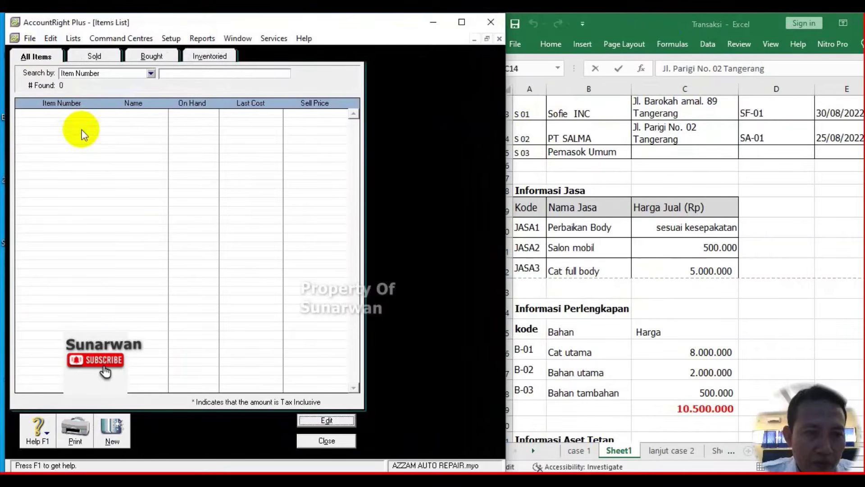
click(326, 440)
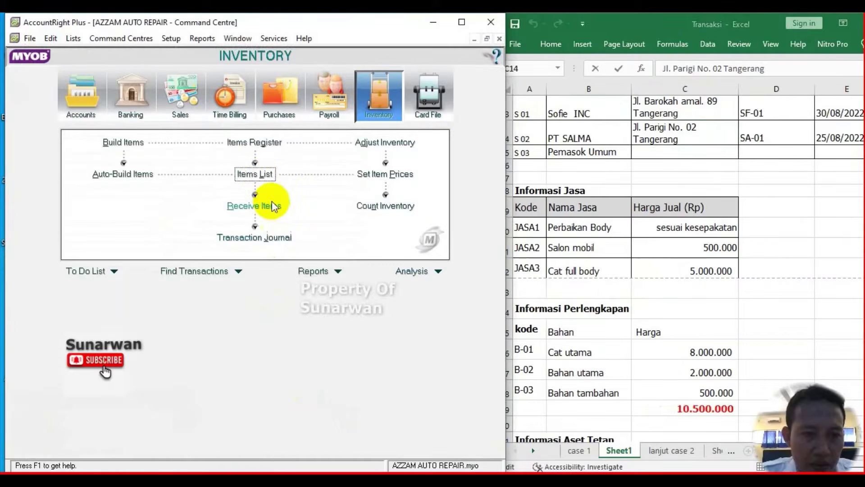
click(255, 174)
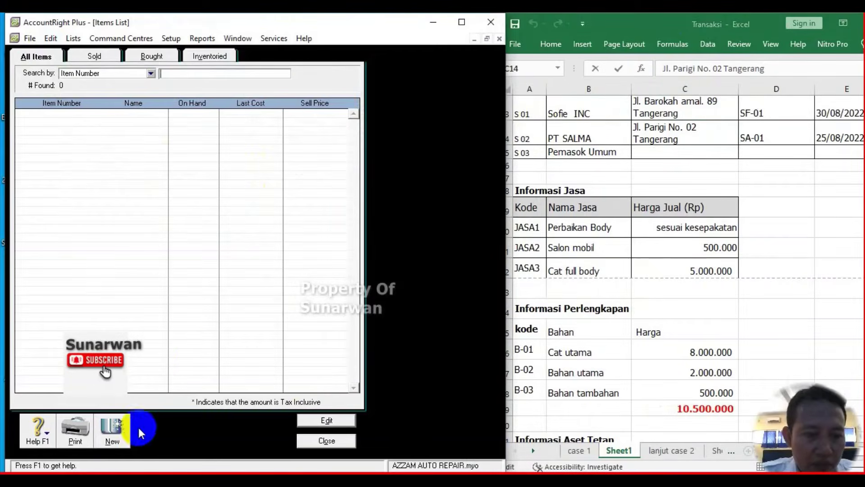
Create a new inventory item with item number JASA1 and the name PERBAIKAN BODY
click(112, 431)
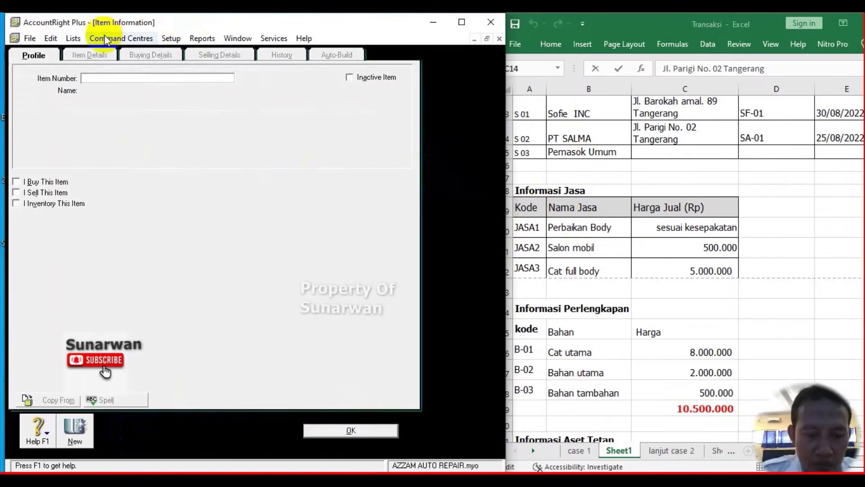
text(JASA1)
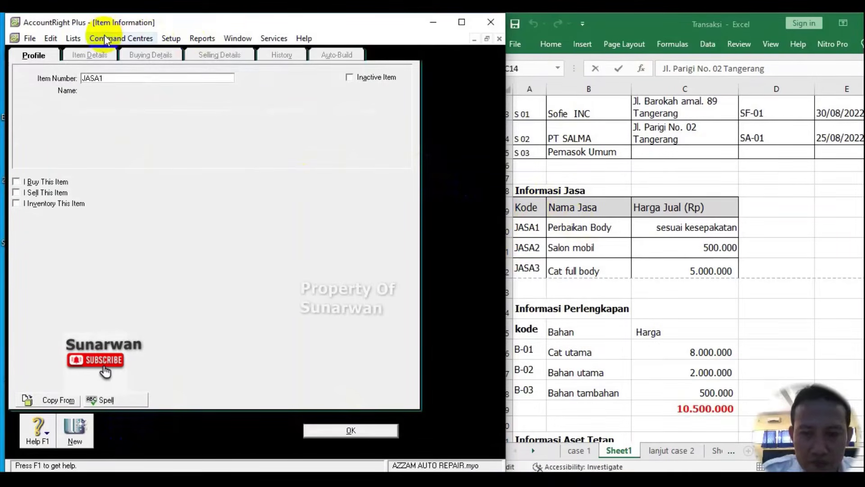
key(Tab)
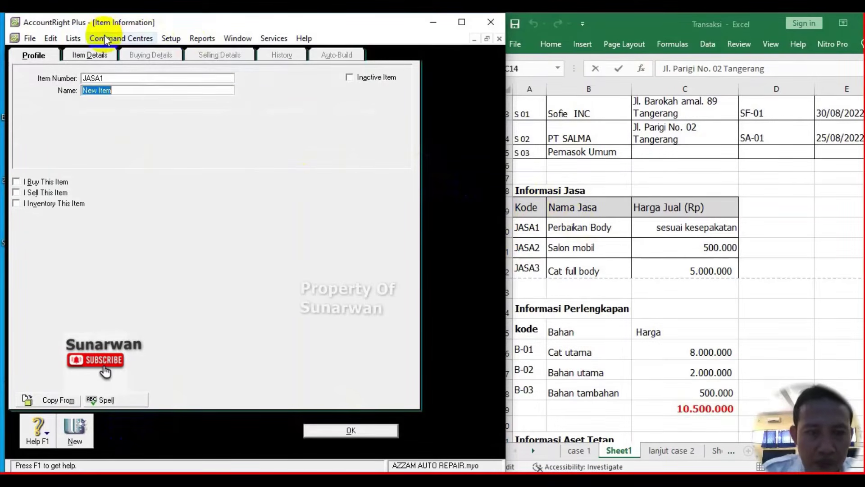
text(PERBAI)
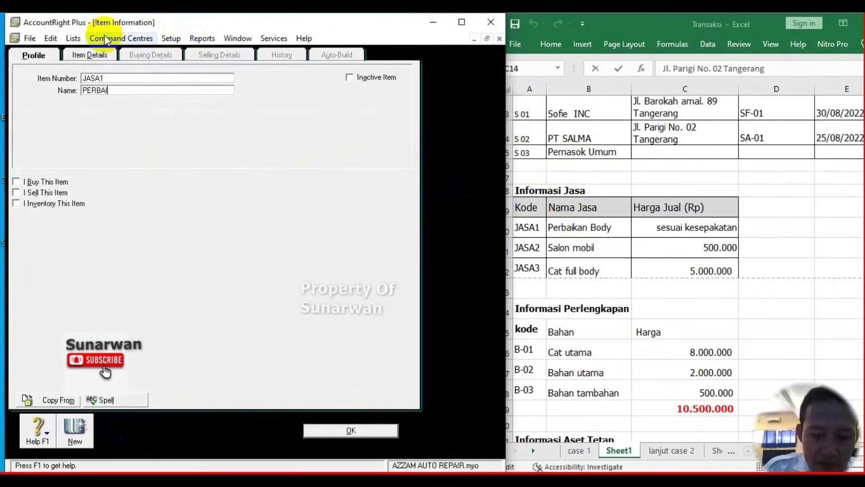
text(KAN )
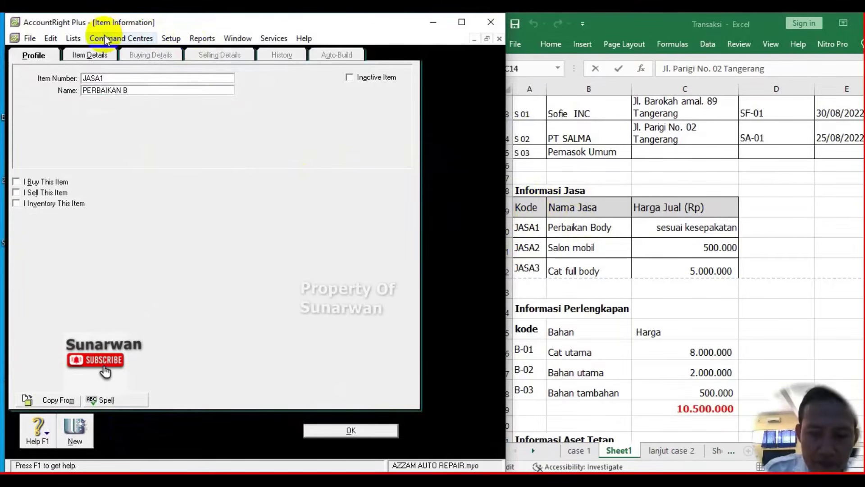
text(BODY)
key(Tab)
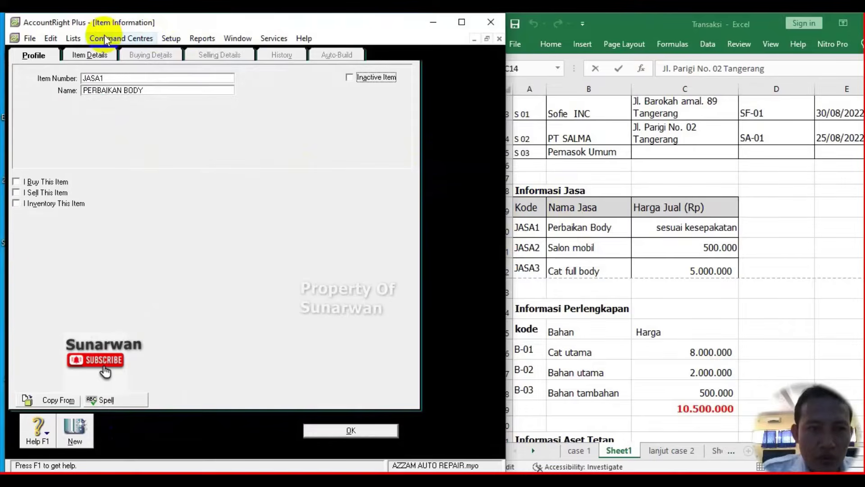
Mark JASA1 as an item that is sold, tracked in income account 4-1100 Pendapatan jasa, and check its selling price in the Transaksi workbook
click(17, 193)
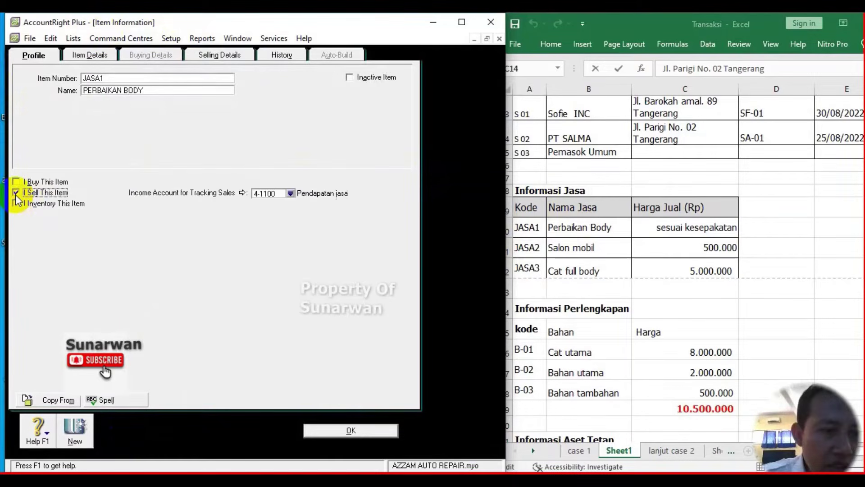
click(291, 194)
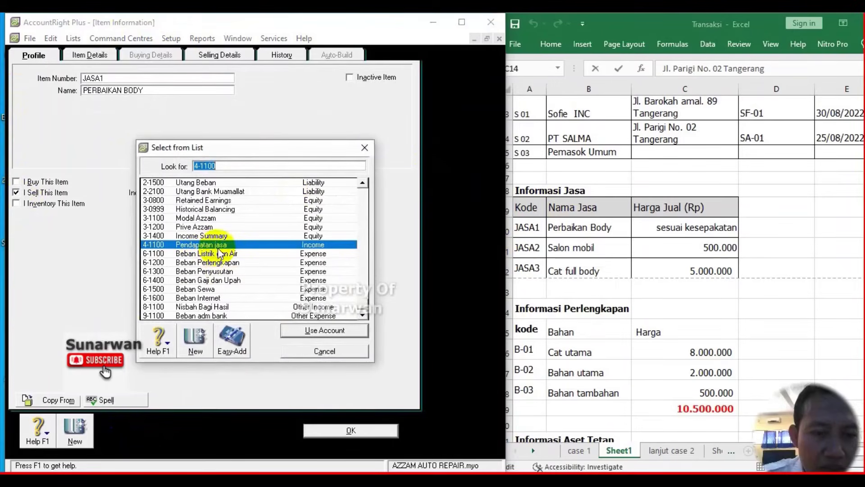
double_click(218, 245)
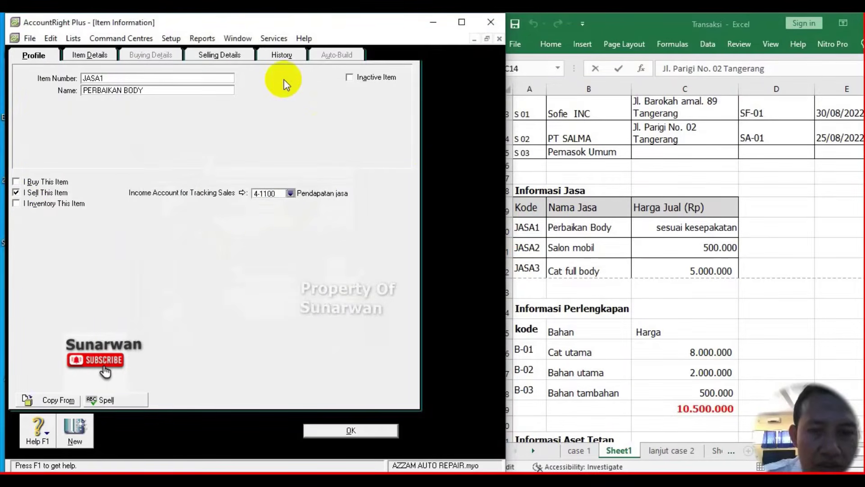
click(228, 55)
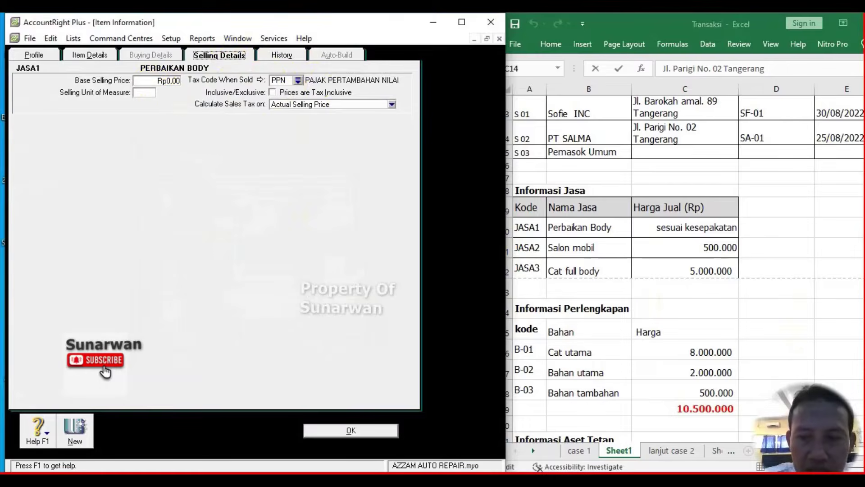
click(690, 230)
click(691, 230)
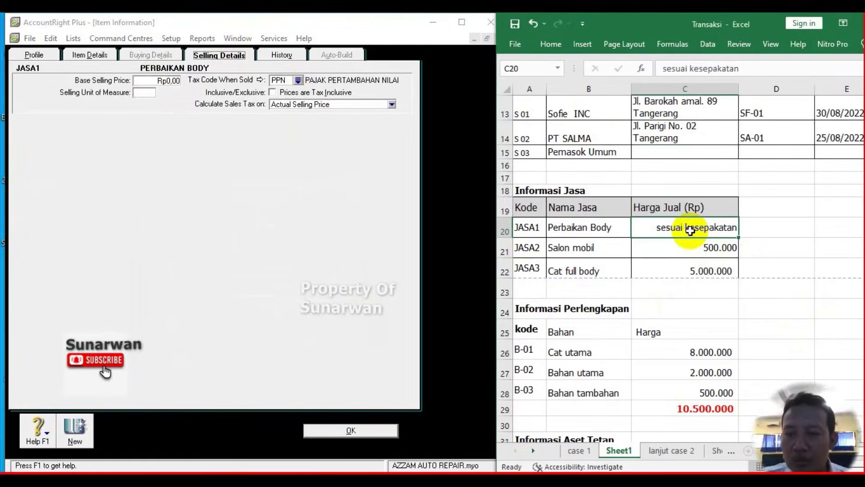
Start another new item with item number JASA2 and the name SALON MOBIL
click(75, 428)
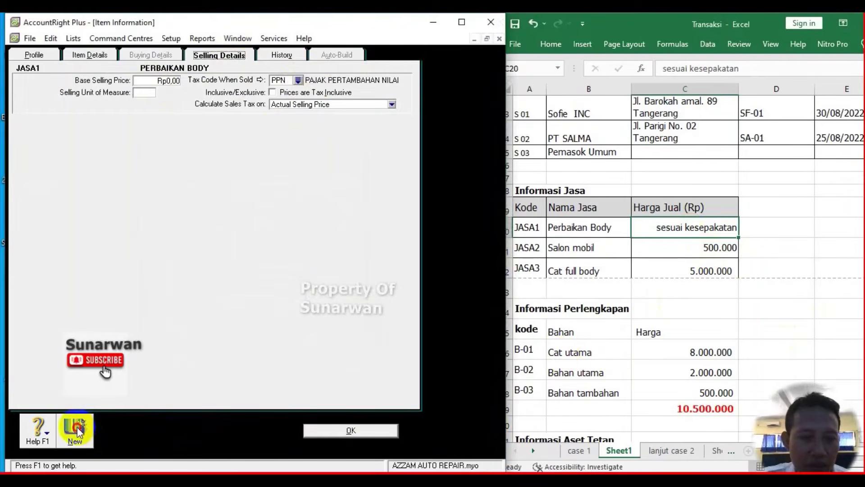
text(JAS)
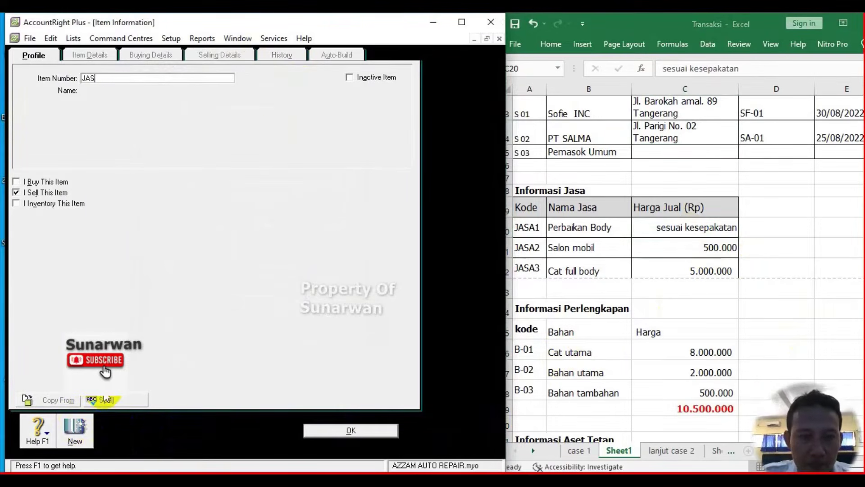
text(A2)
key(Tab)
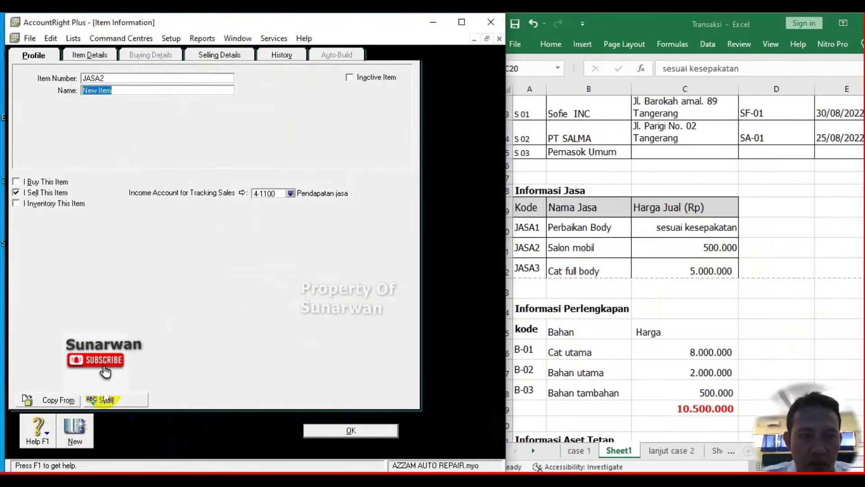
text(SALOM)
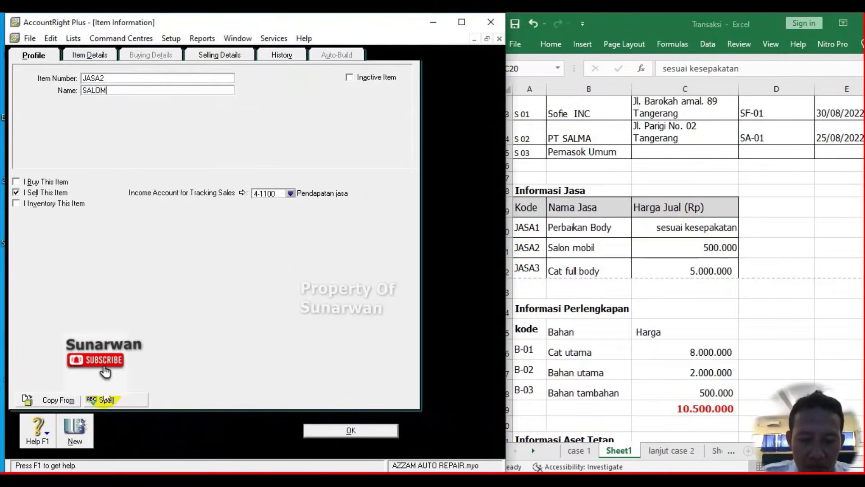
key(BackSpace)
text(N MOBIL)
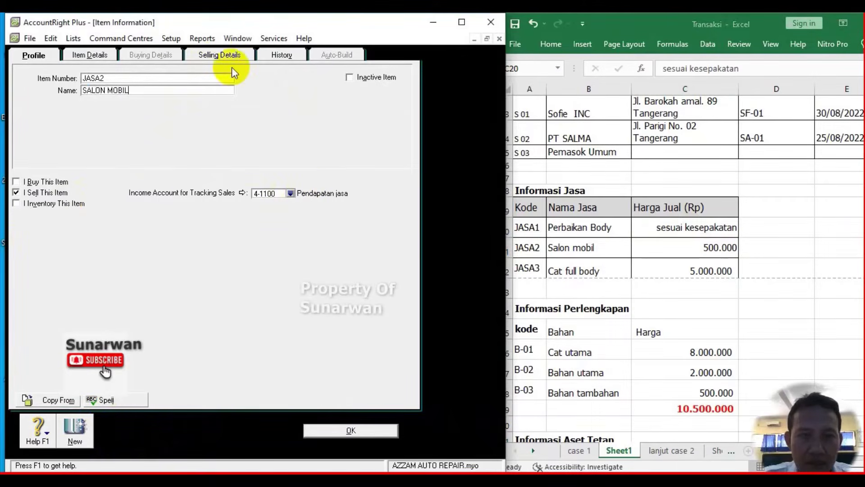
Set the base selling price of SALON MOBIL to Rp500.000
click(217, 55)
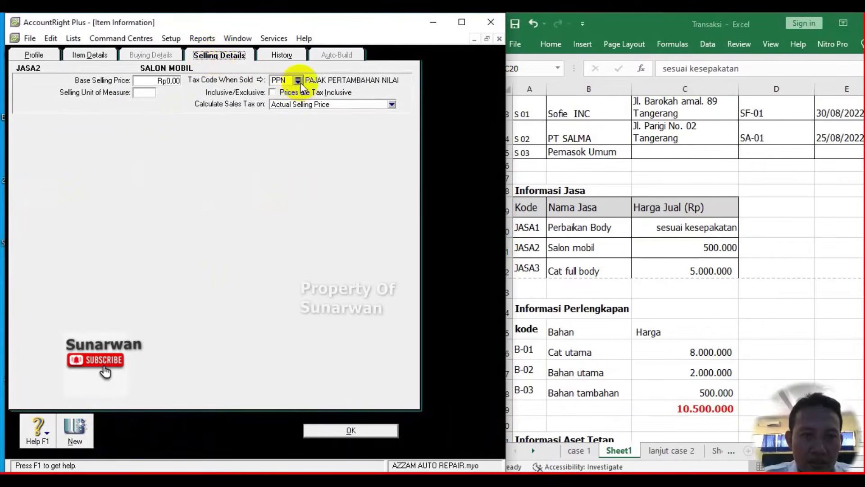
click(171, 82)
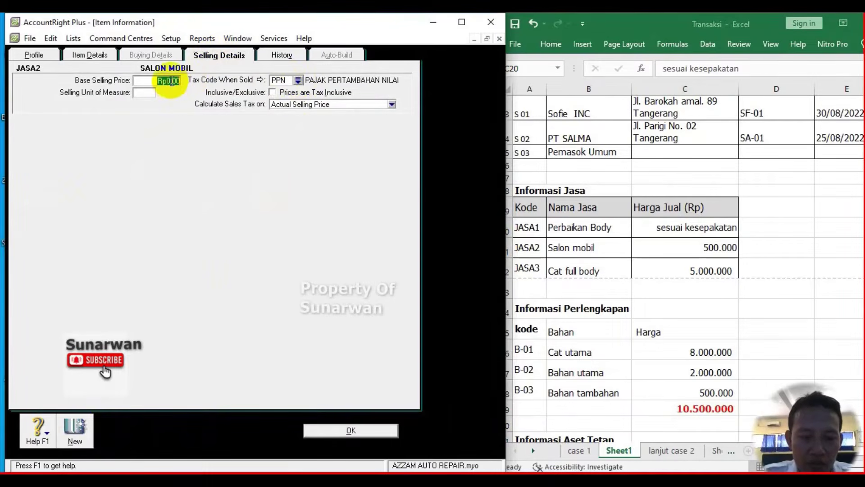
text(500000)
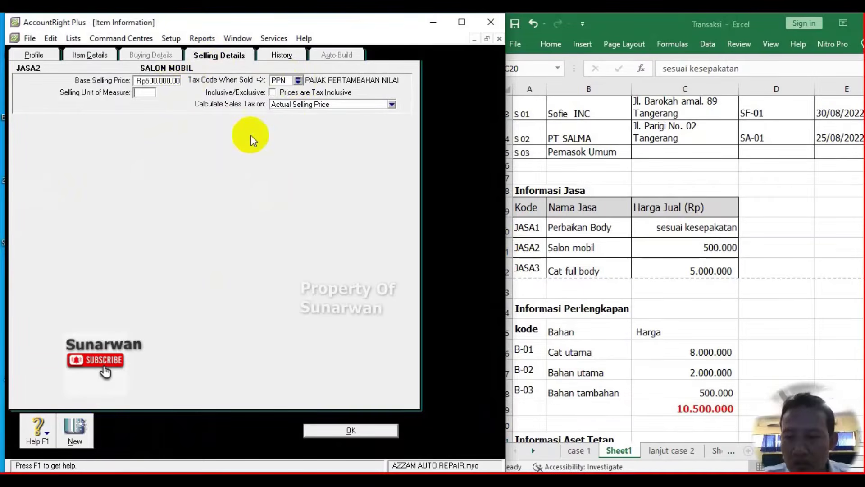
click(342, 428)
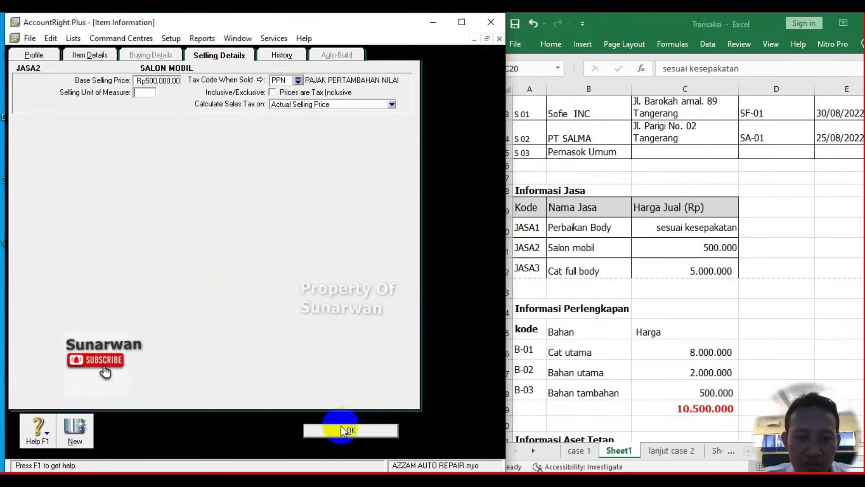
Add a further new item with item number JASA3 and the name CAT FULL BODY
click(82, 433)
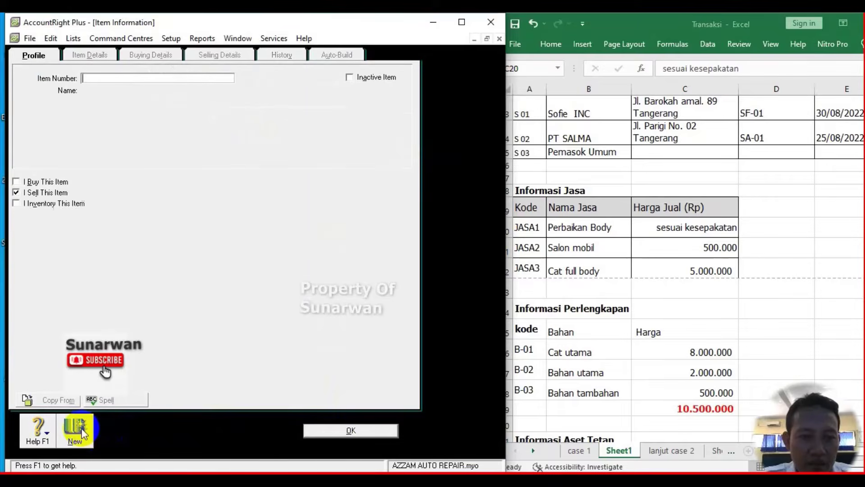
text(JASA3)
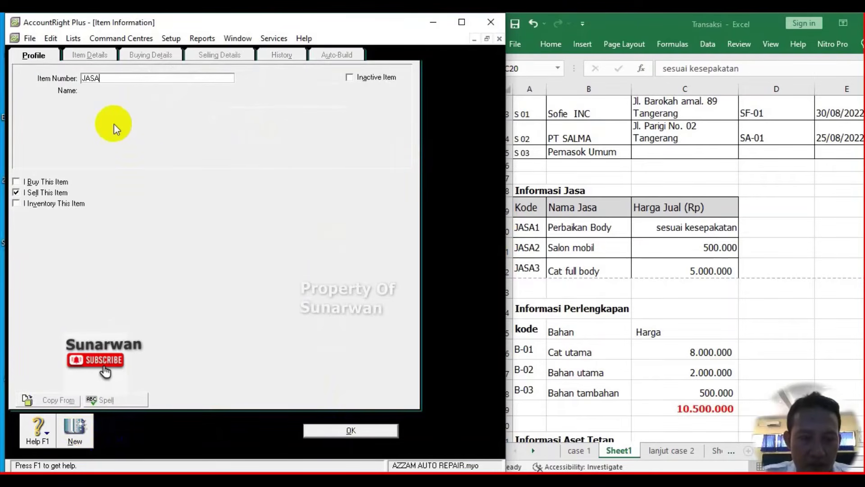
key(Tab)
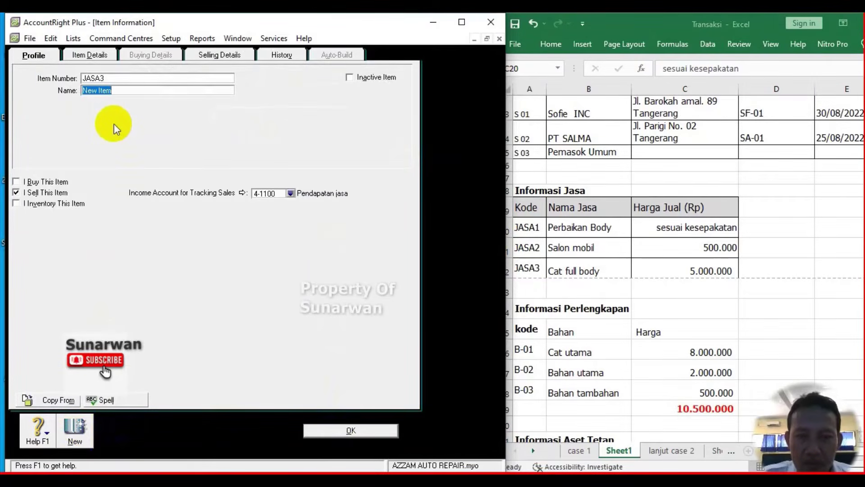
text(CAT FULL BO)
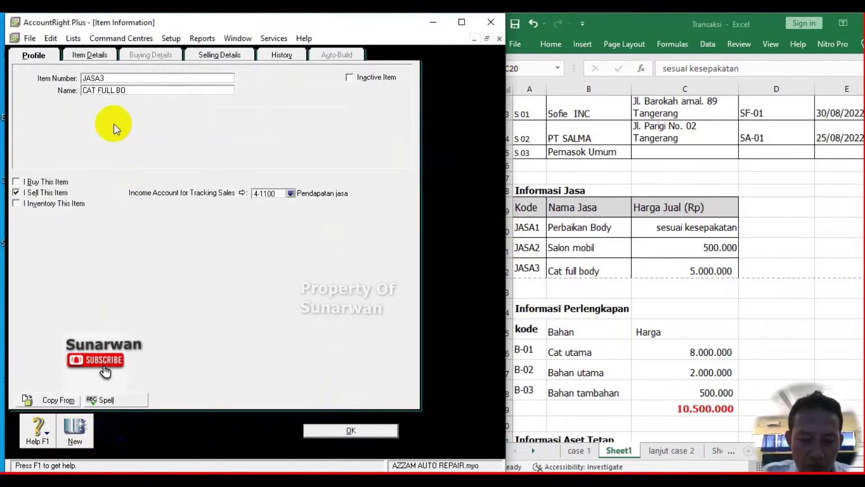
text(DY)
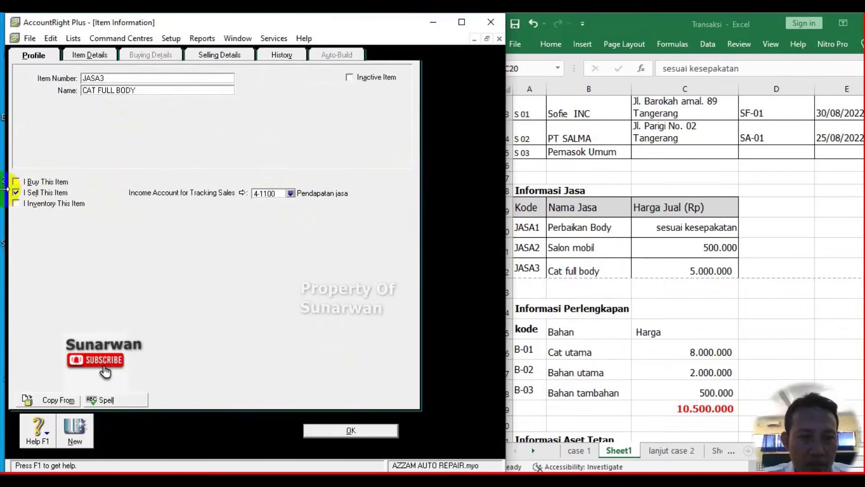
Set the base selling price of CAT FULL BODY to Rp5.000.000, check its profile and save the item to return to the Items List
click(218, 55)
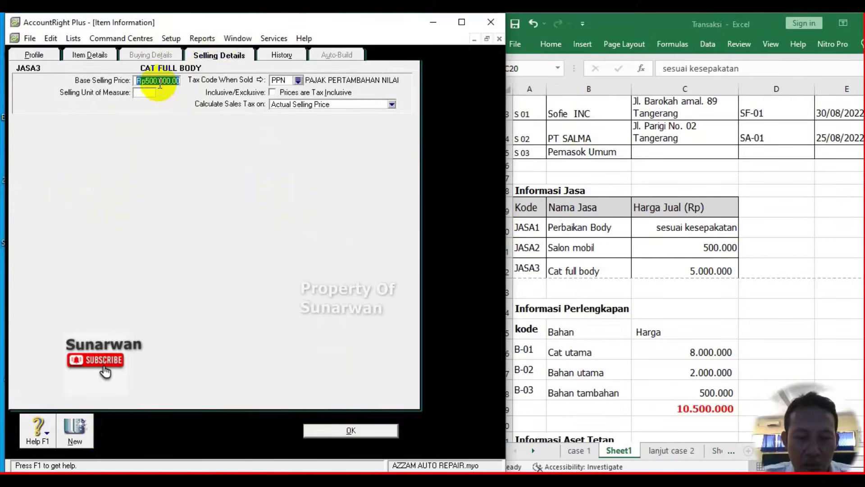
text(500000)
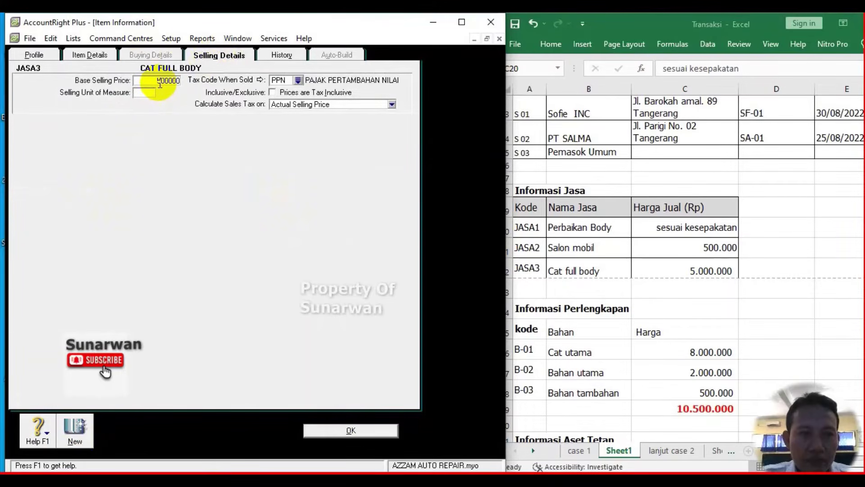
key(Tab)
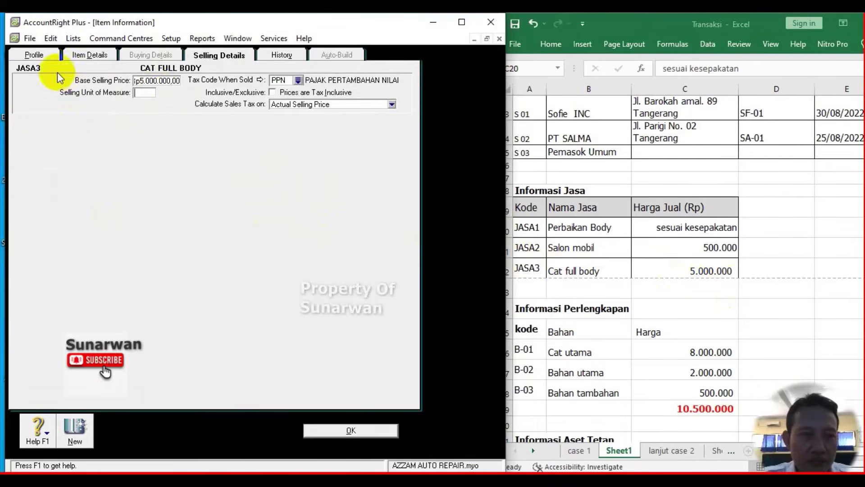
click(37, 56)
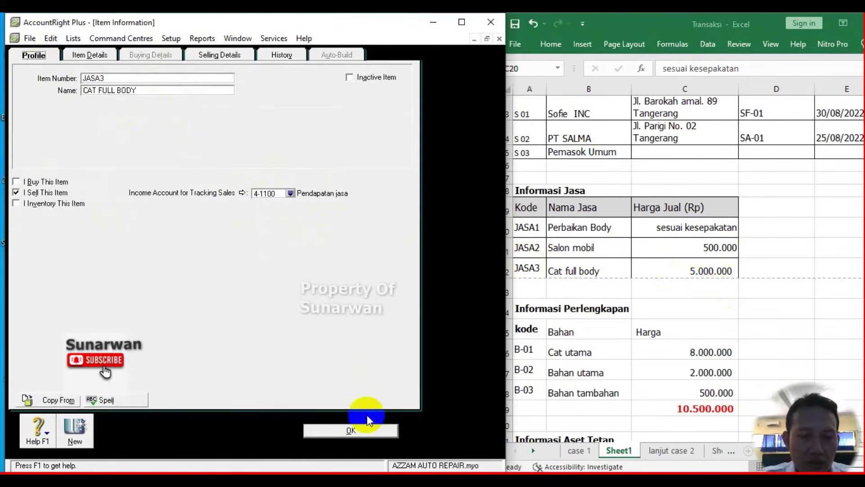
click(348, 431)
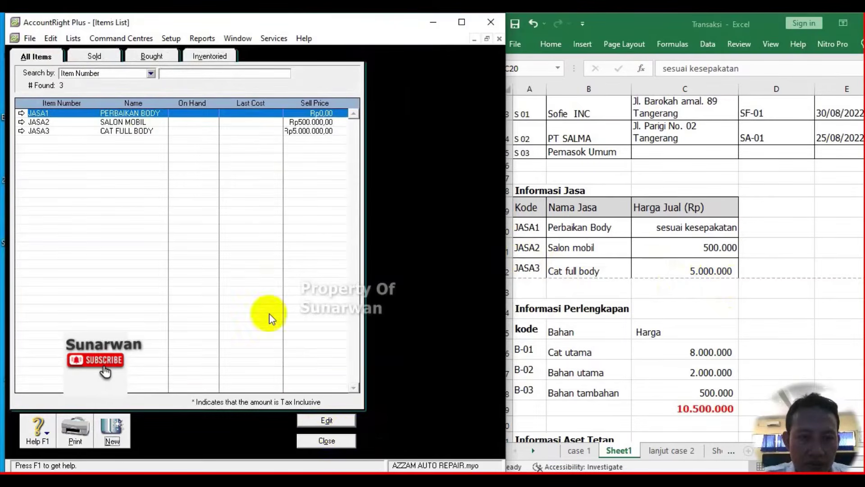
Review the Informasi Perlengkapan table in the Transaksi workbook and switch to the case 1 sheet
click(601, 370)
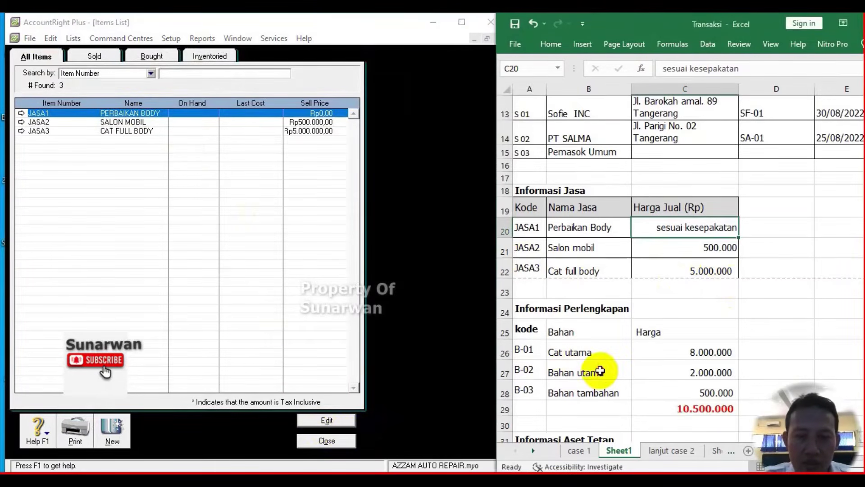
scroll(582, 329, down, 2)
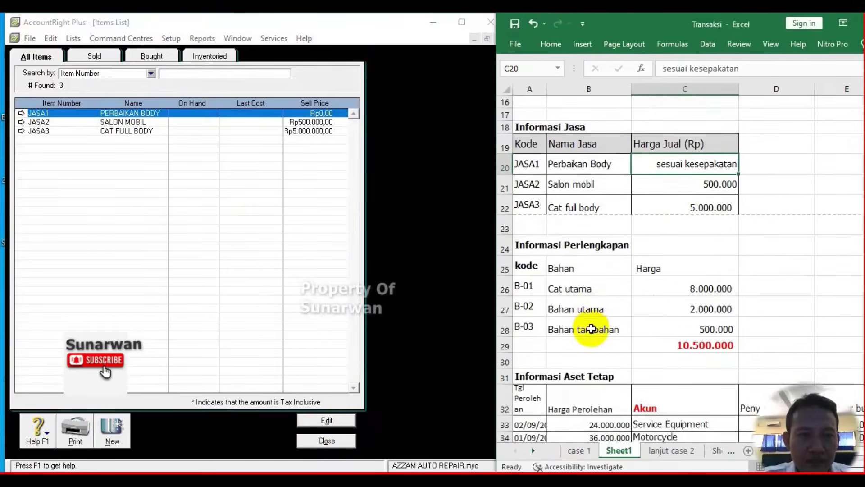
scroll(563, 328, up, 2)
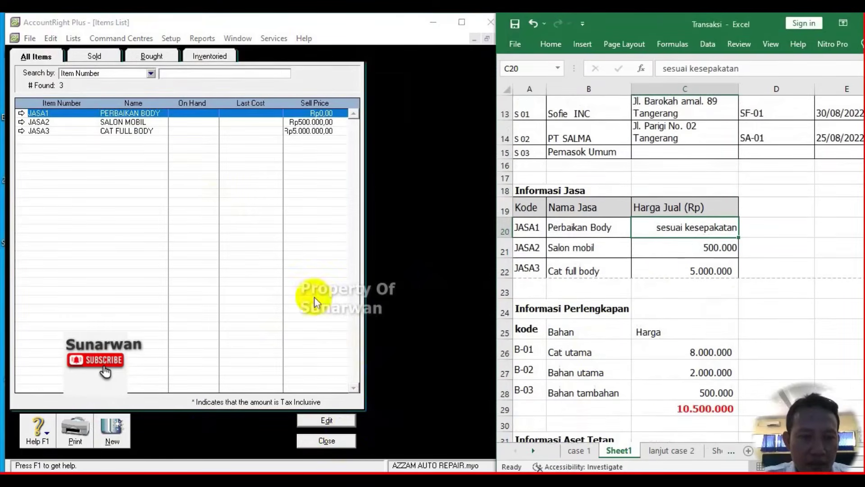
click(582, 366)
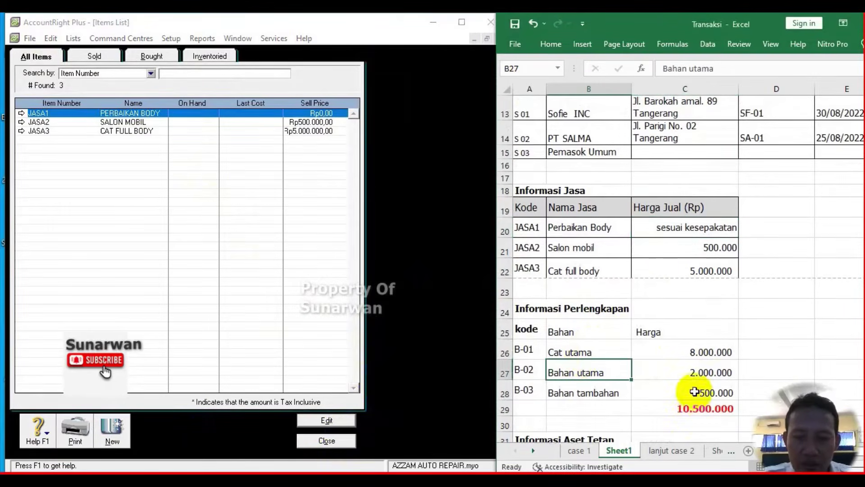
click(581, 453)
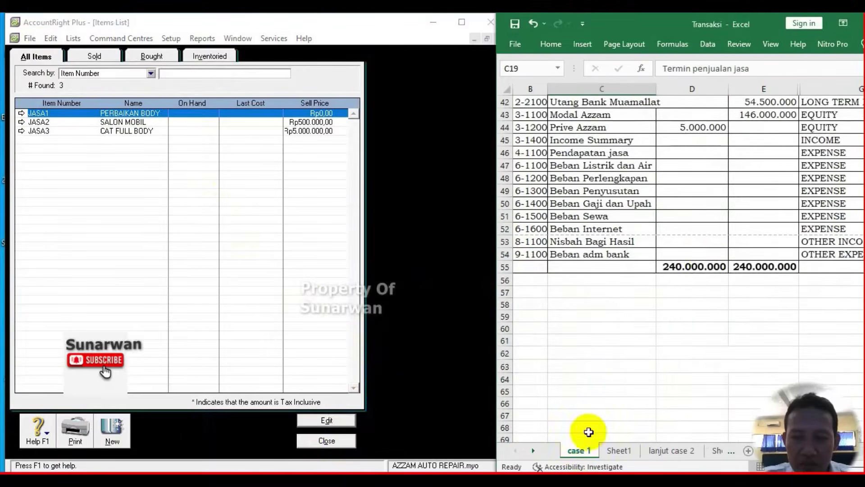
Compare the Perlengkapan service balance on the case 1 sheet with the Informasi Perlengkapan table on Sheet1 of the Transaksi workbook
scroll(705, 268, up, 6)
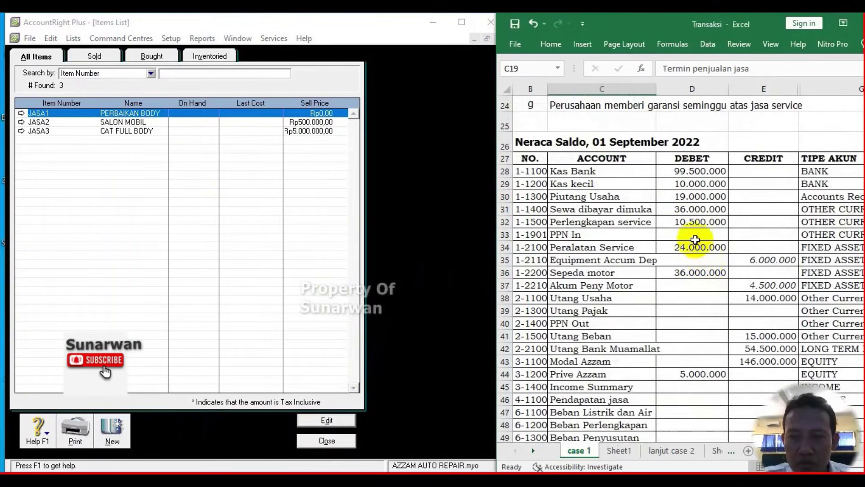
click(689, 221)
click(622, 450)
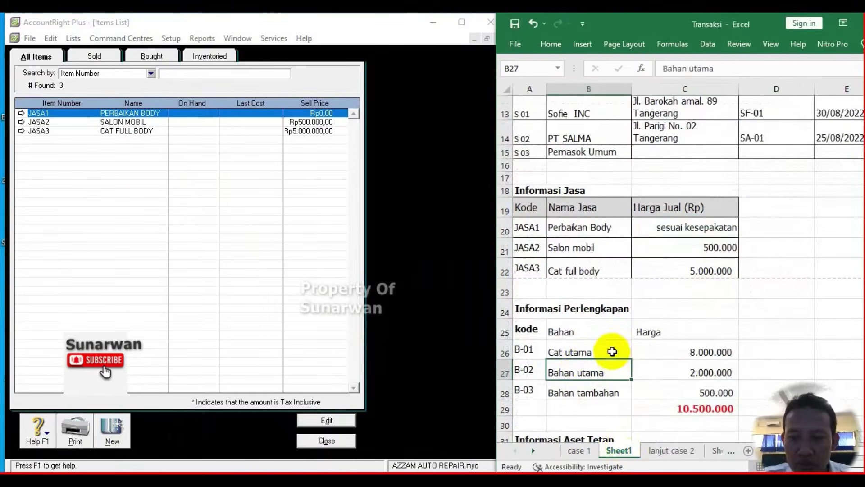
scroll(594, 349, down, 1)
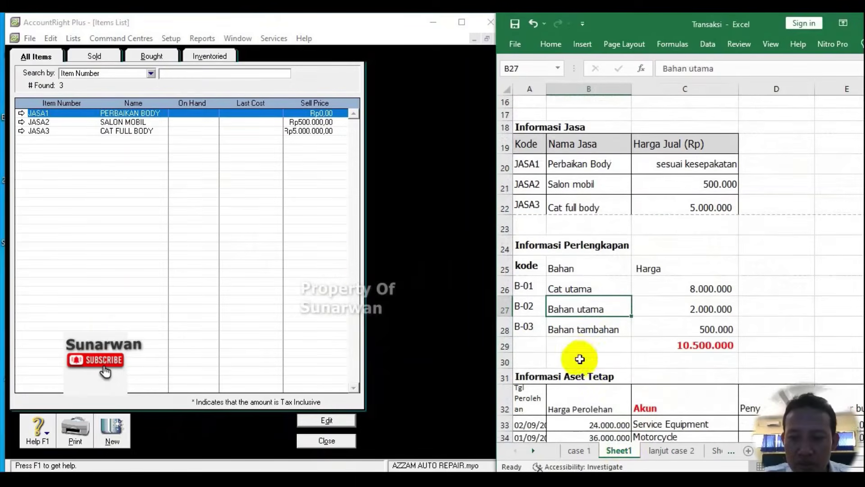
Add a new item in AccountRight Plus with item number B-01 and the name CAT UTAMA
click(113, 433)
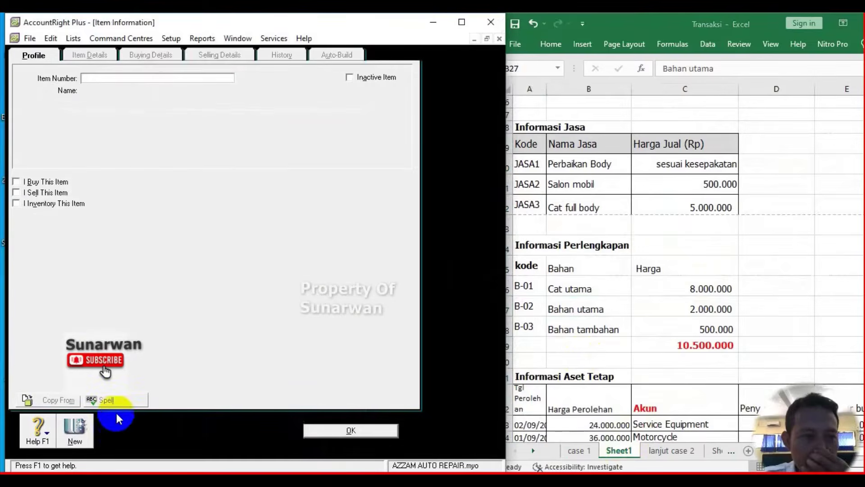
text(B-01)
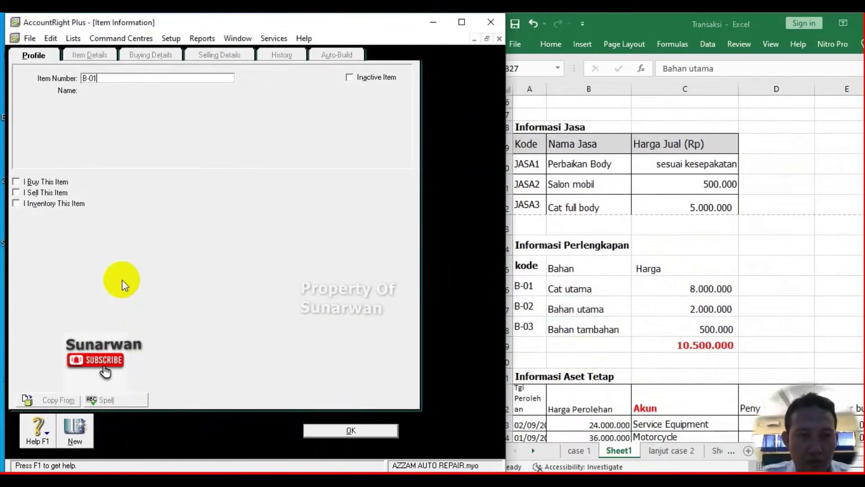
key(Tab)
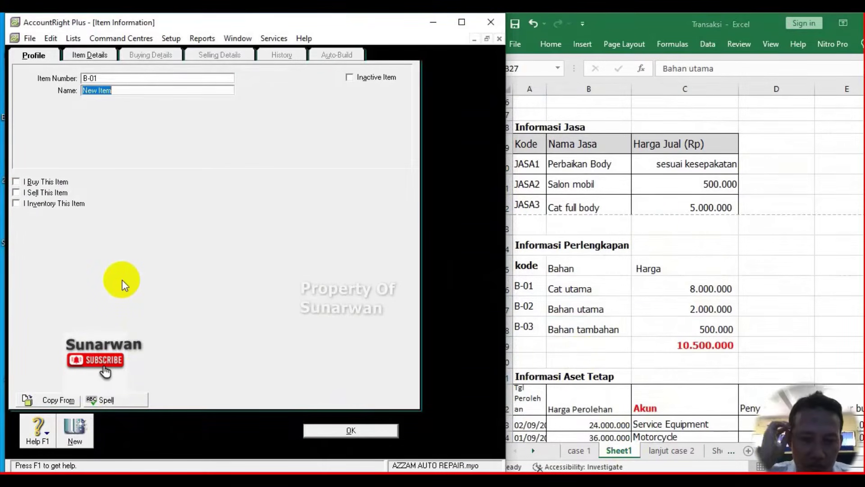
text(CAT)
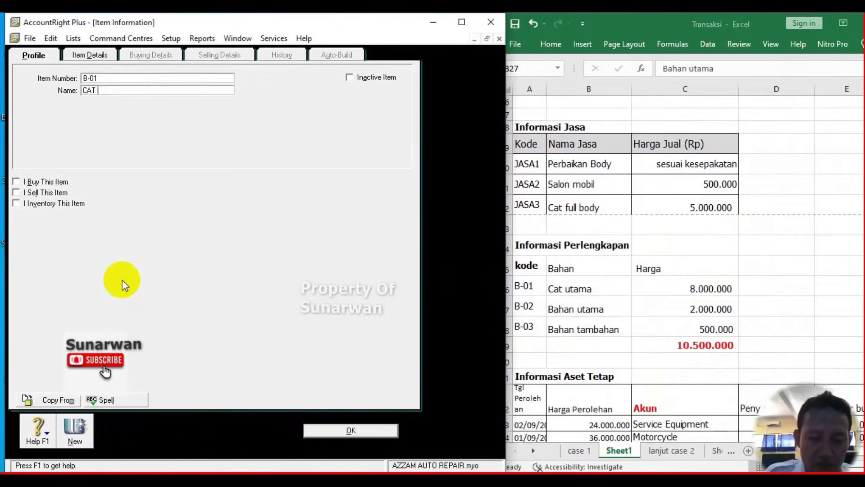
text( UTAMA)
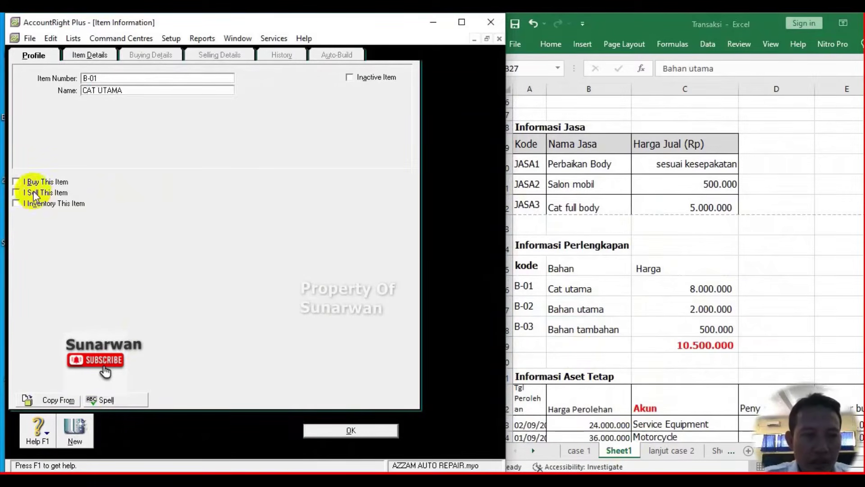
Mark CAT UTAMA as a bought item with 1-1500 Perlengkapan service as its account for tracking costs
click(16, 181)
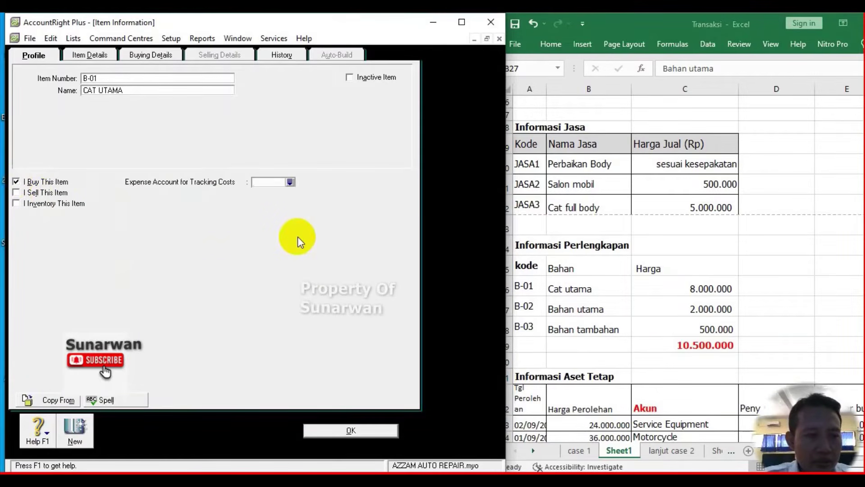
click(290, 182)
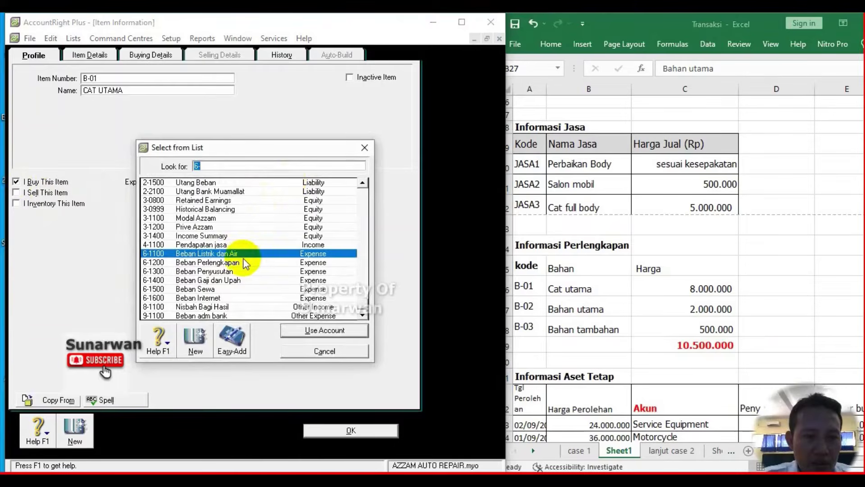
scroll(242, 259, up, 4)
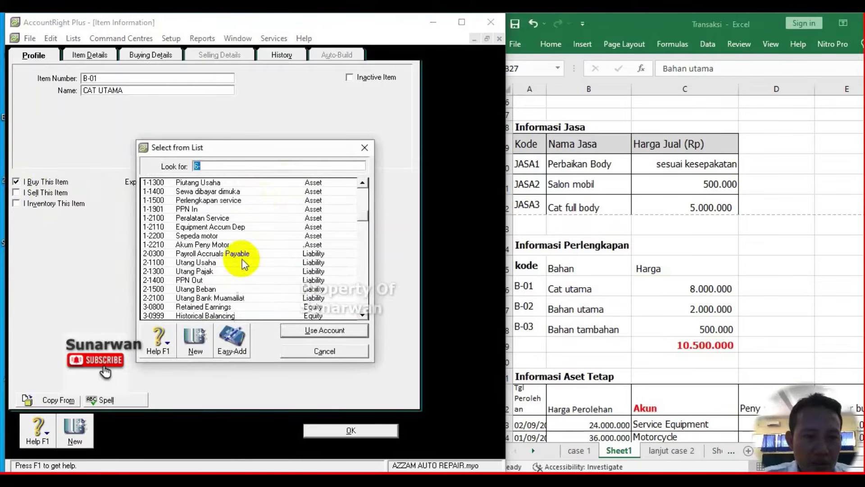
double_click(223, 201)
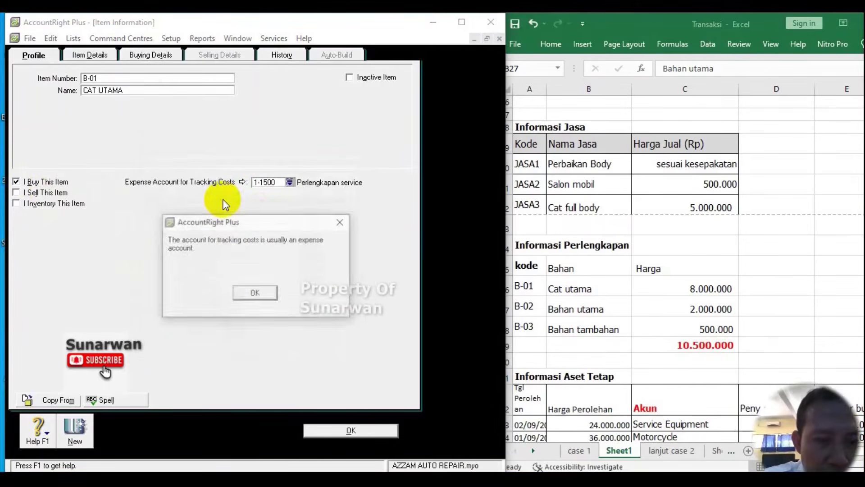
click(255, 292)
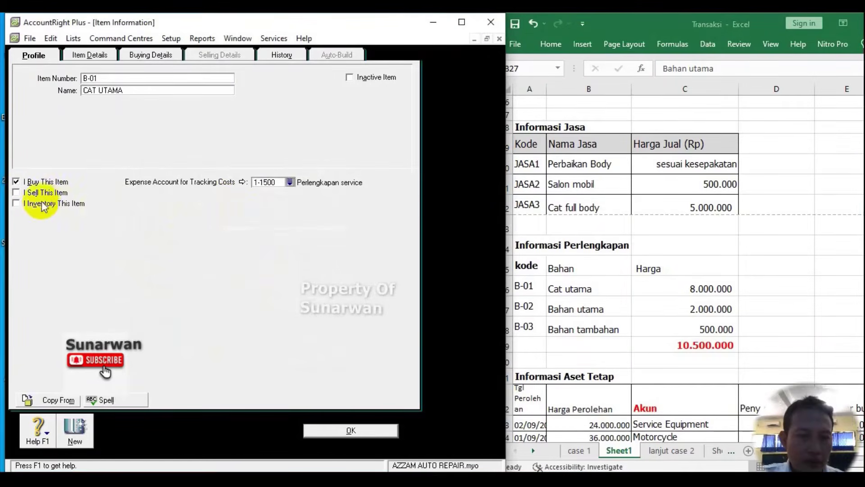
Mark CAT UTAMA as inventoried with 1-1500 Perlengkapan service as its asset account for item inventory
click(17, 204)
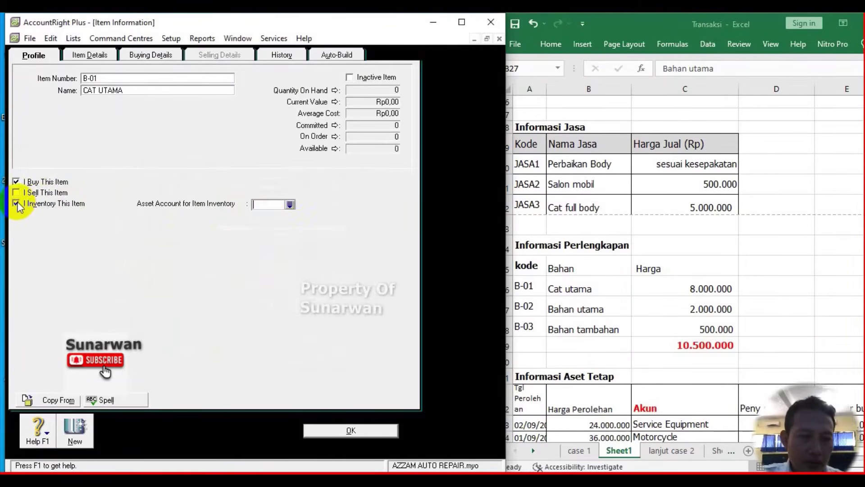
click(287, 205)
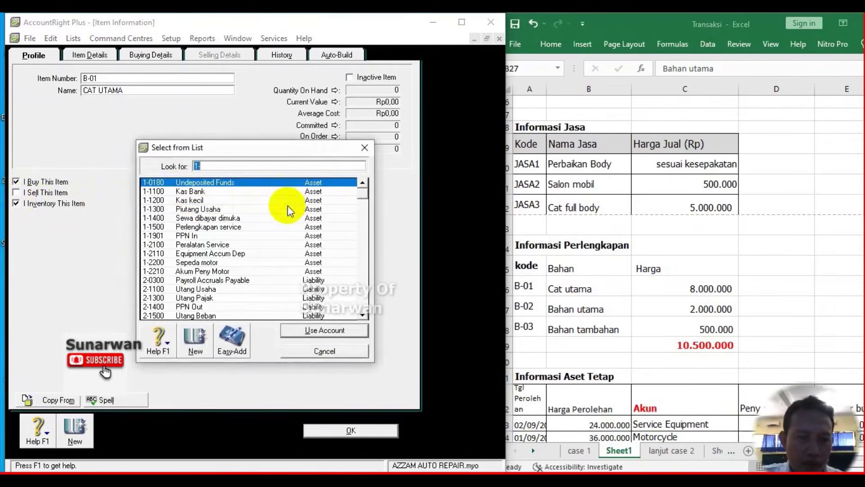
double_click(207, 227)
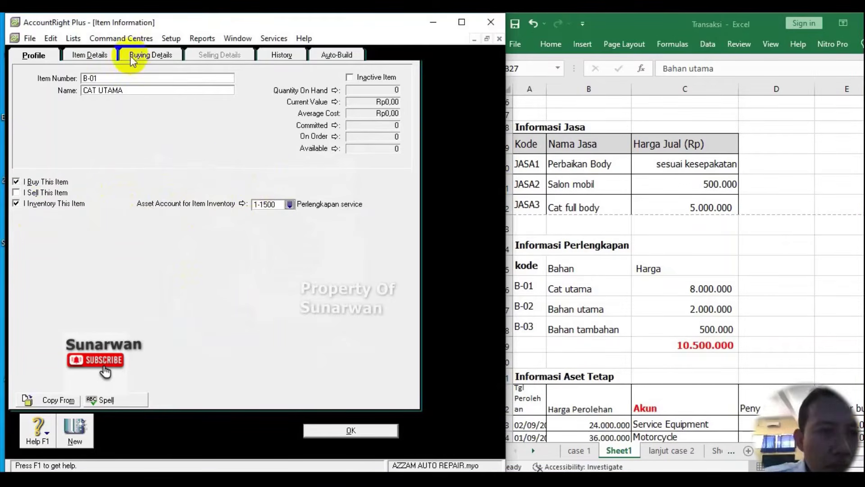
Set the tax code when bought of CAT UTAMA to PPN and check its item details
click(142, 56)
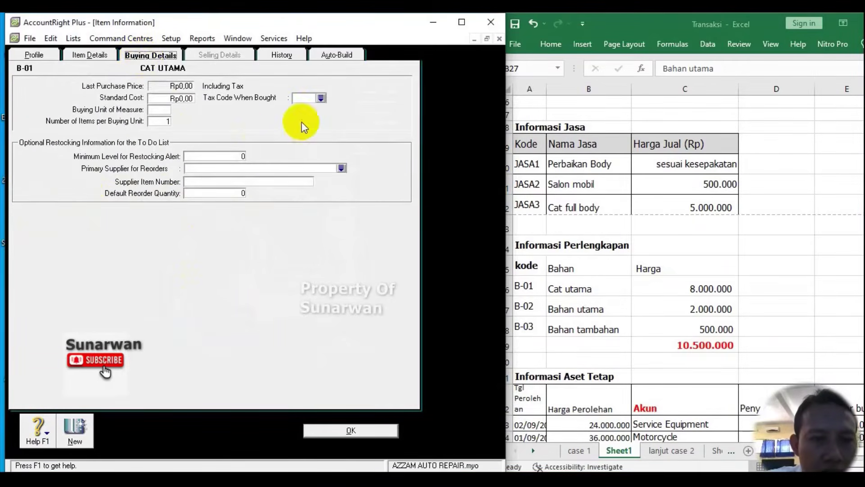
click(320, 100)
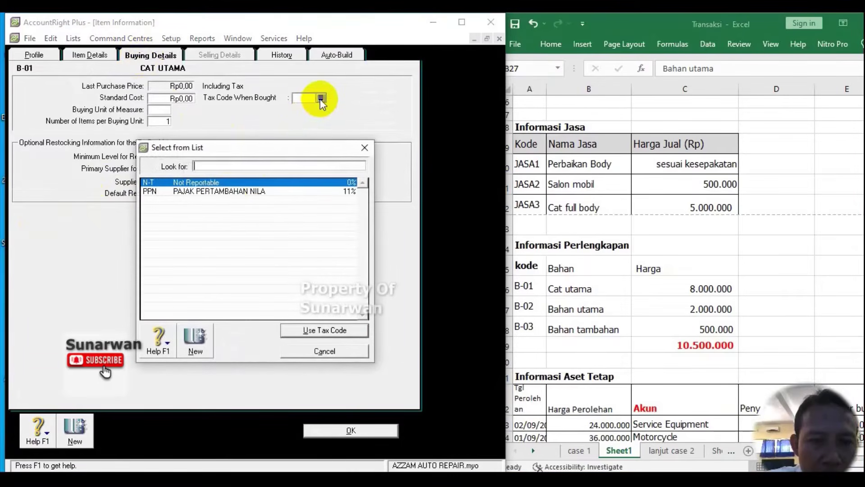
click(227, 191)
double_click(227, 190)
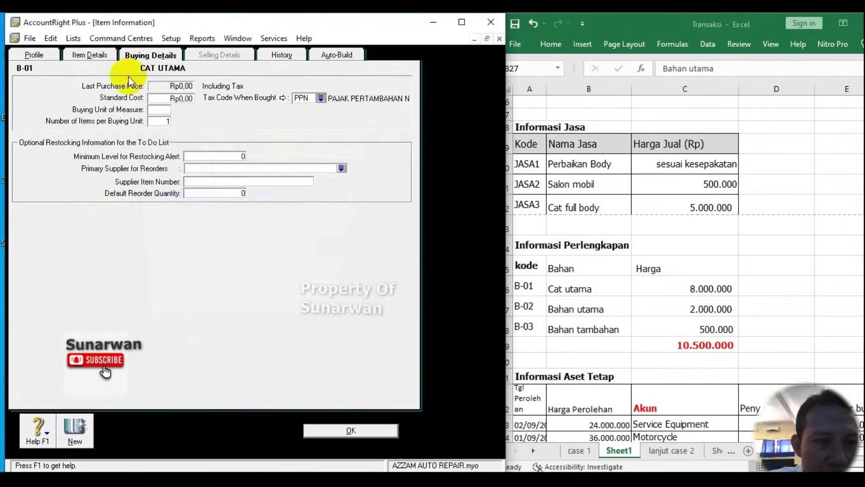
click(80, 54)
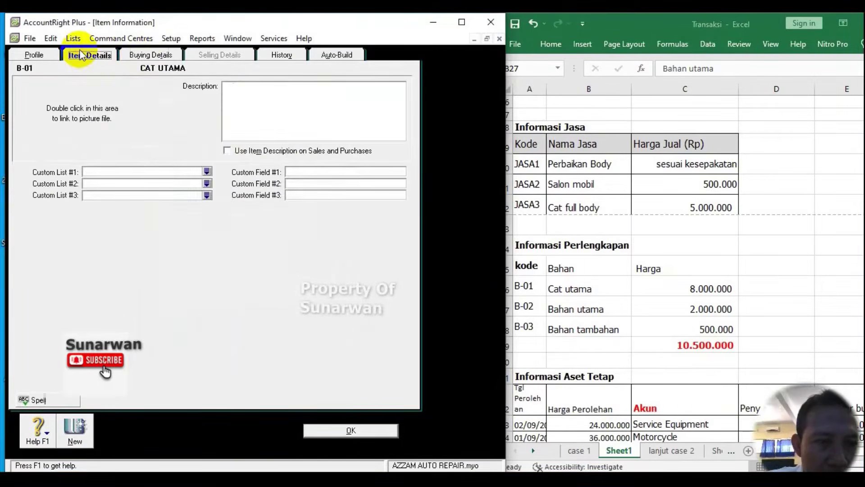
Add a further new item with item number B-02 and the name BAHAN UTAMA, and check its buying details
click(75, 429)
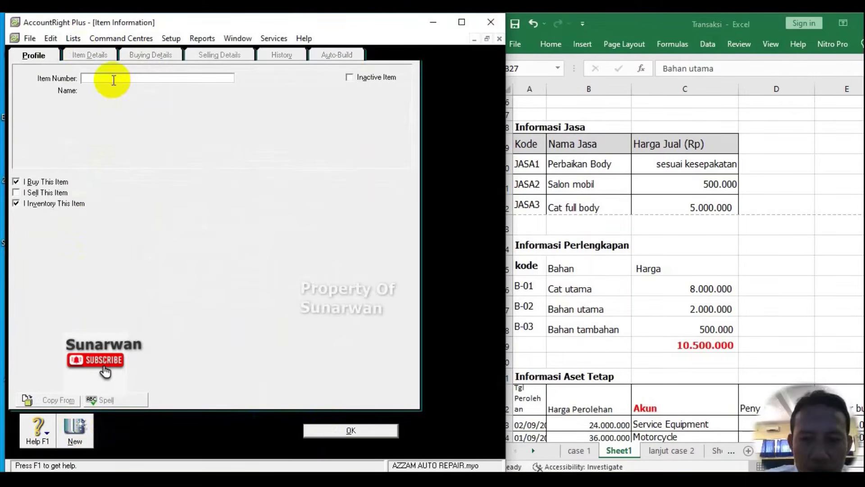
text(B-02)
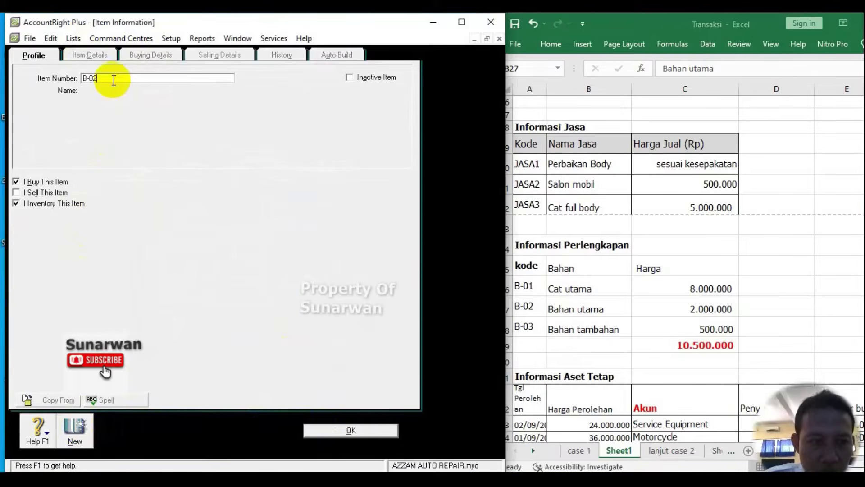
key(Tab)
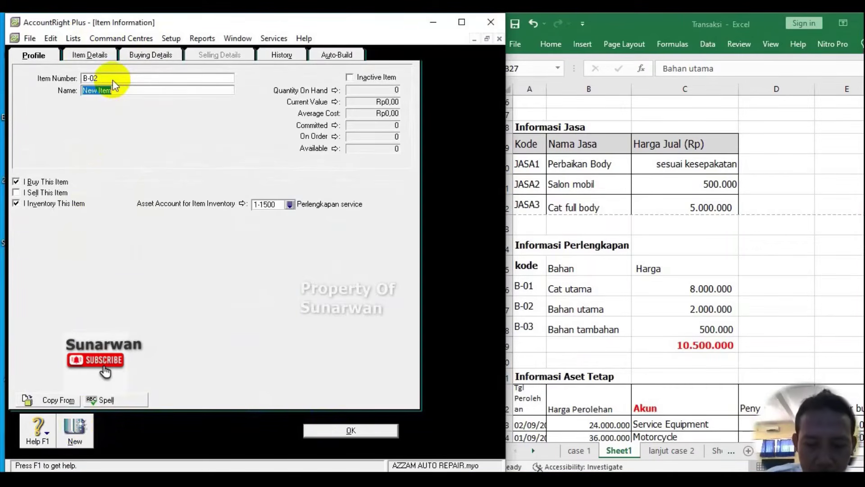
text(BAHA)
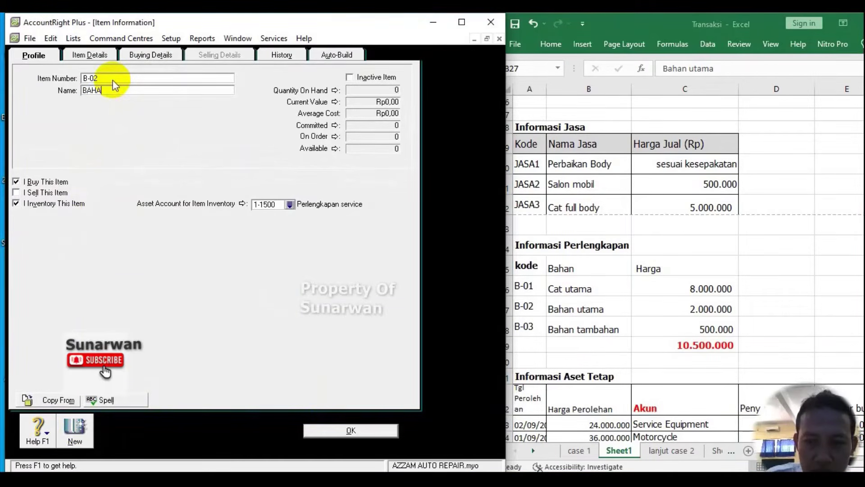
text(N UTAMA)
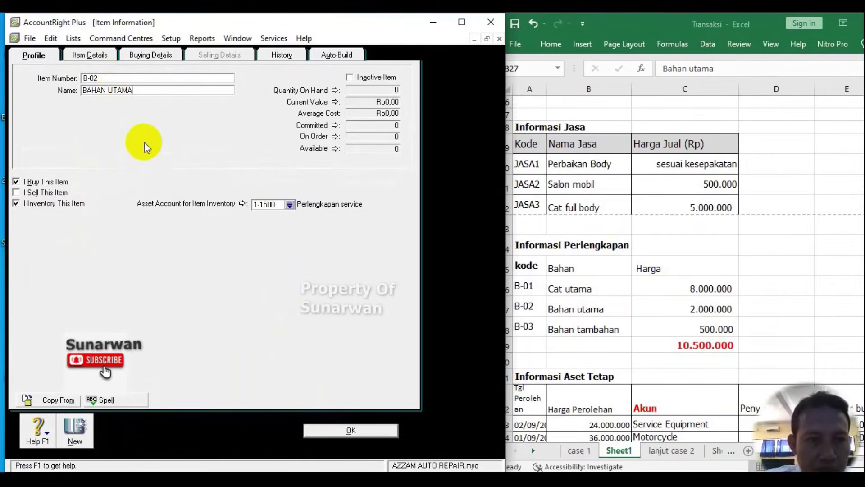
click(152, 55)
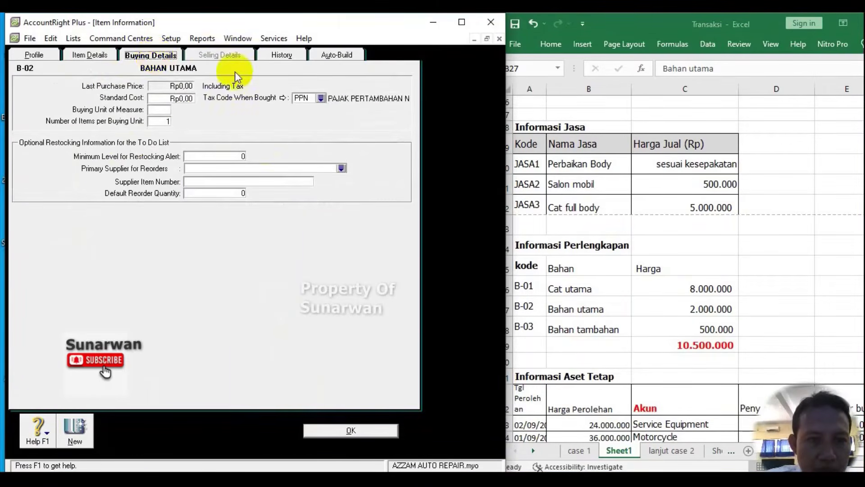
Add item B-03 named BAHAN TAMBAHAN, check its buying details and save it to return to the Items List
click(72, 429)
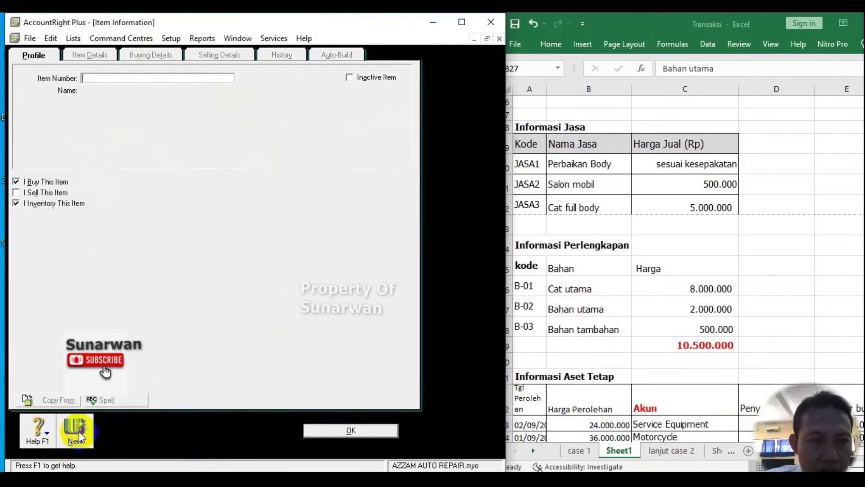
text(B)
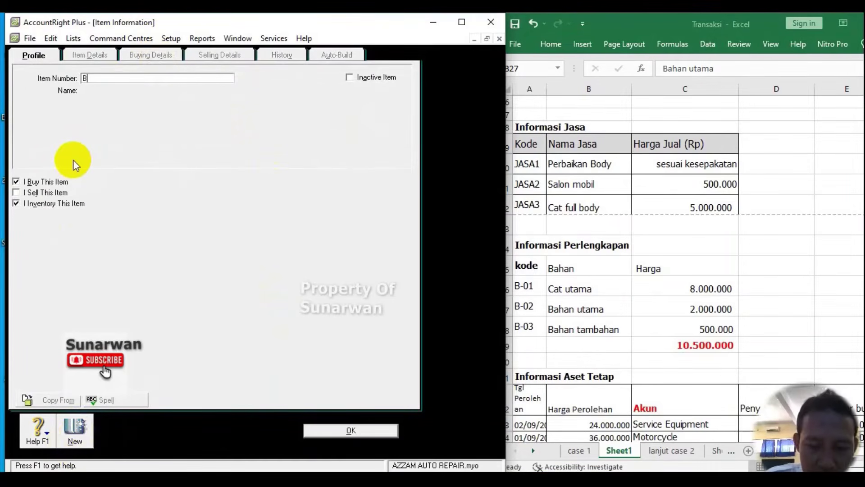
text(-03)
key(Tab)
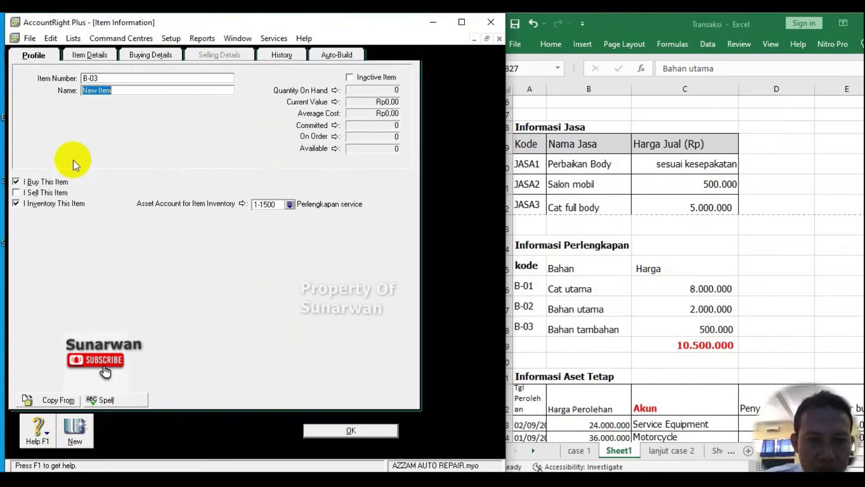
text(BAHA)
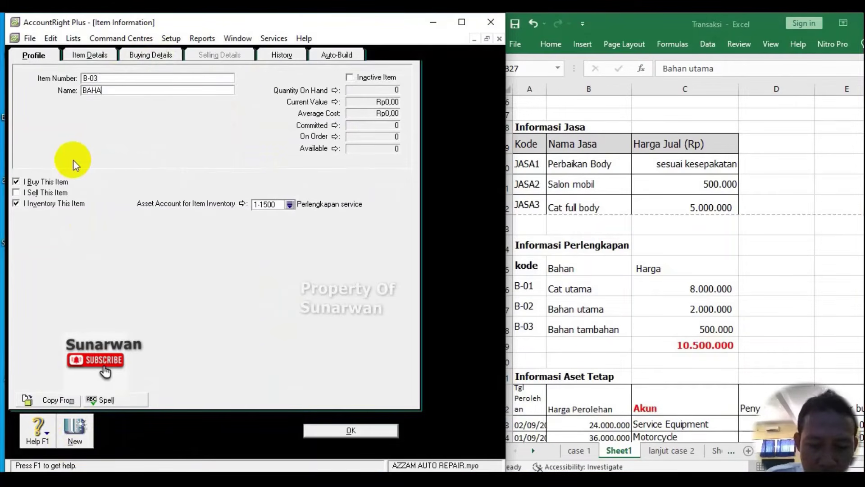
text(N TAMBAHAN)
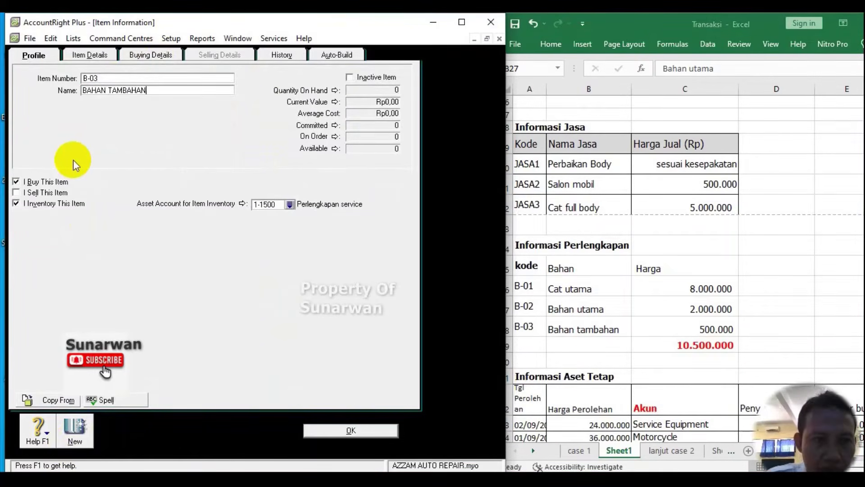
click(143, 56)
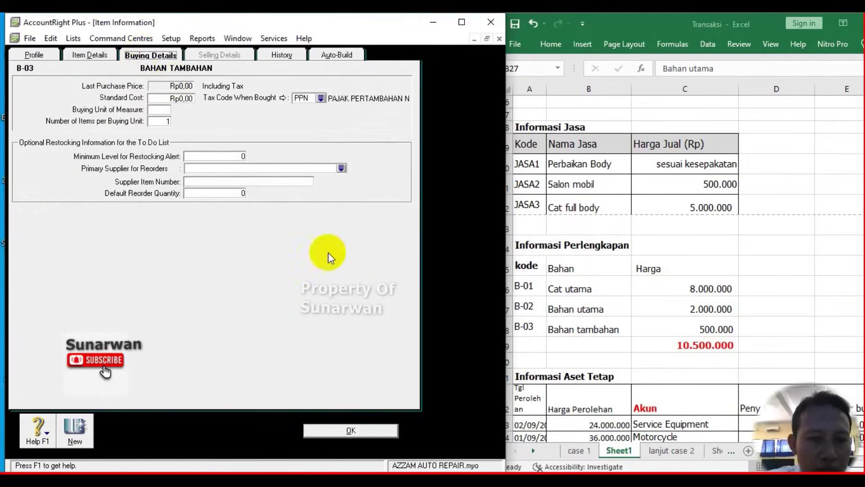
click(339, 432)
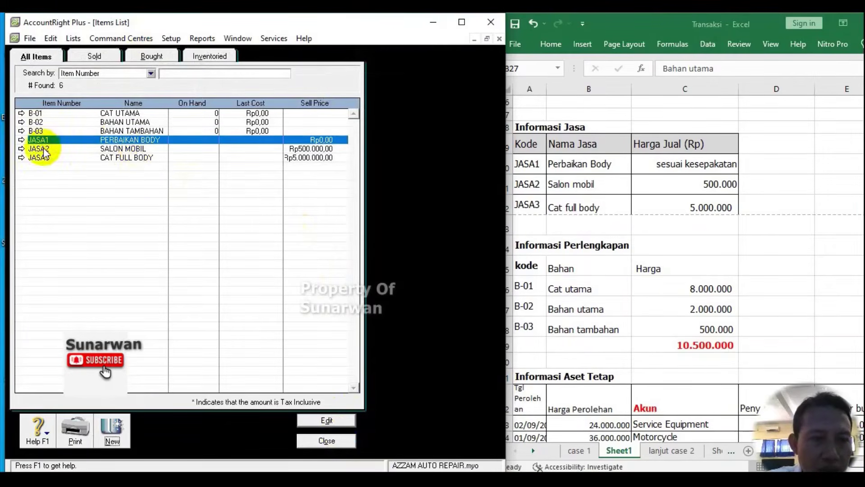
Switch to the Transaksi workbook and widen column A on Sheet1 so the acquisition dates in the Informasi Aset Tetap table are fully readable
click(643, 268)
scroll(643, 269, down, 3)
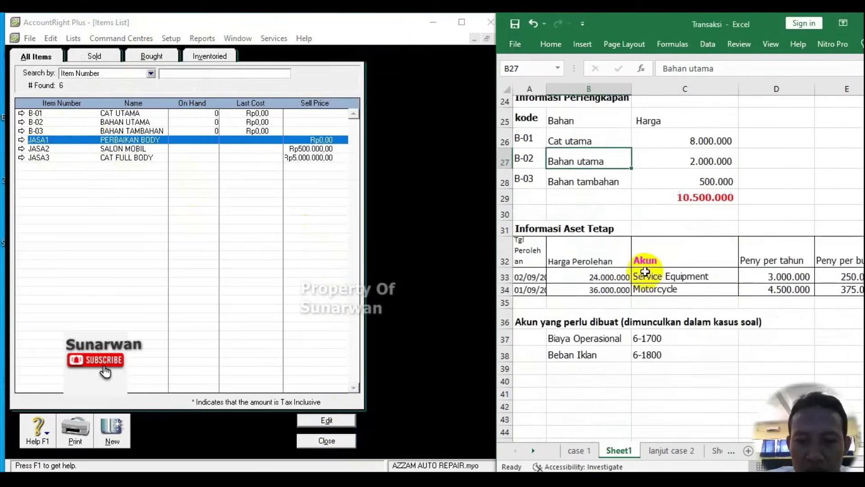
drag(546, 90, 559, 89)
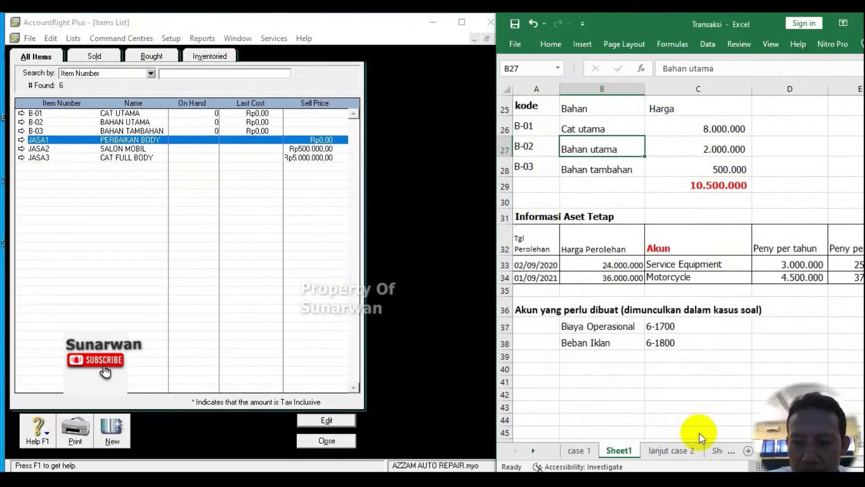
Narrow column C on Sheet1 and maximize the workbook window so the whole Informasi Aset Tetap table can be read
drag(771, 26, 741, 26)
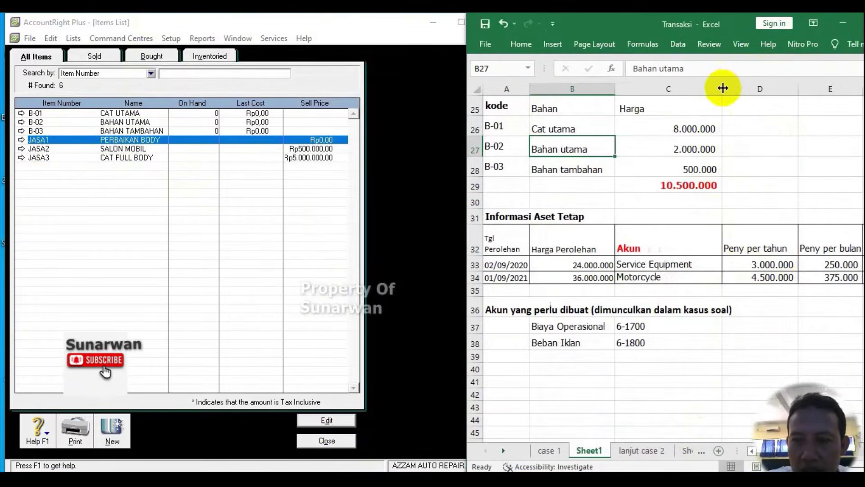
drag(722, 89, 692, 89)
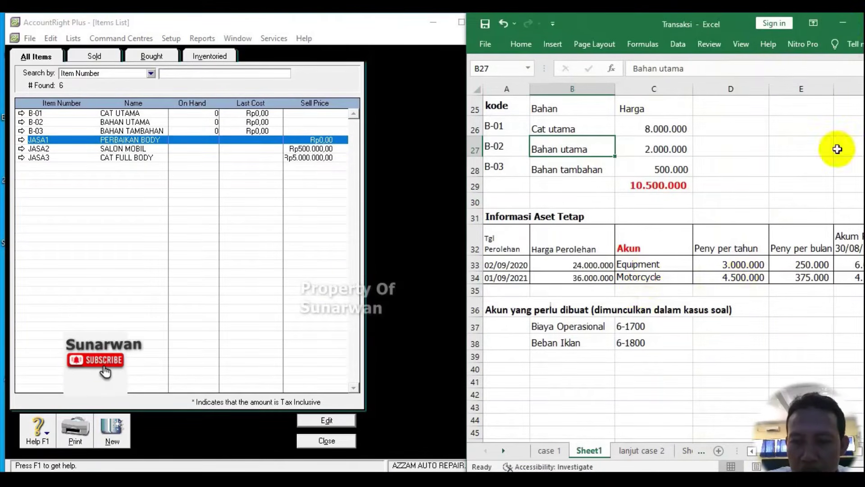
drag(634, 26, 592, 23)
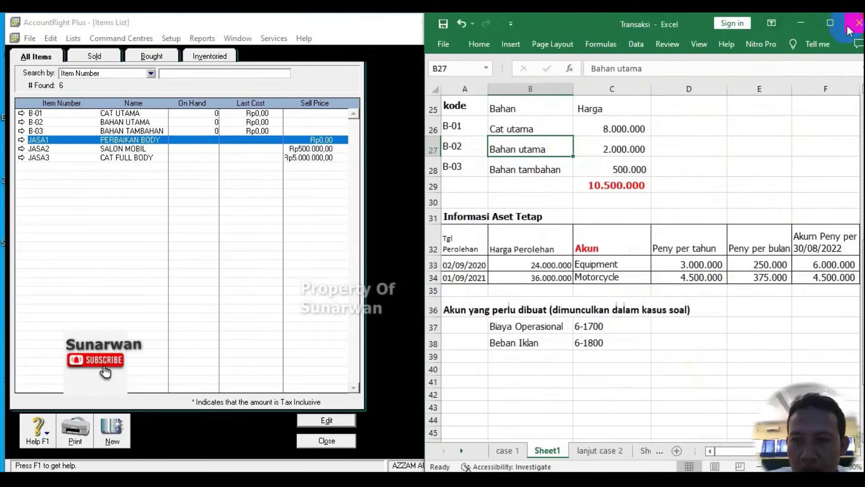
click(828, 24)
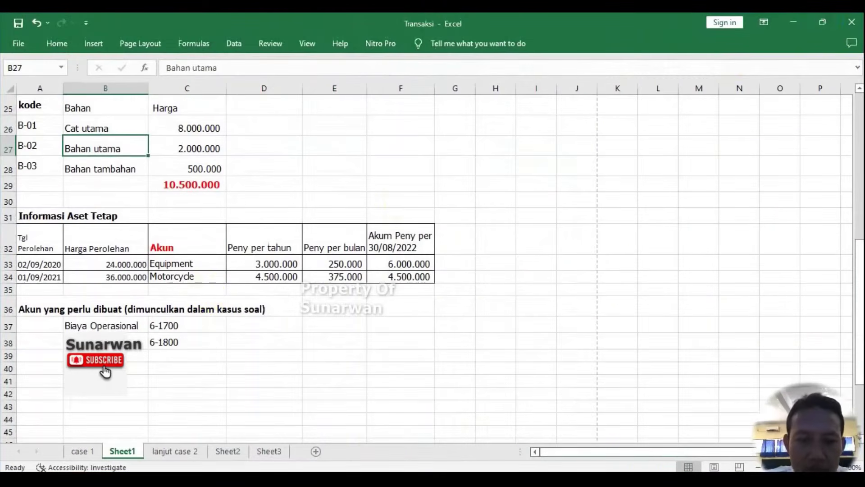
drag(635, 453, 580, 439)
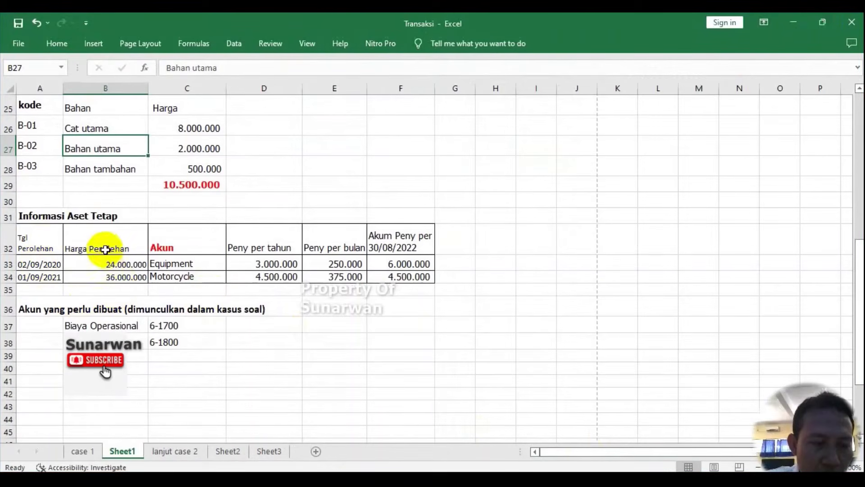
Compare the Peralatan Service and Sepeda motor balances on the case 1 sheet with the fixed asset table on Sheet1
click(83, 450)
click(184, 246)
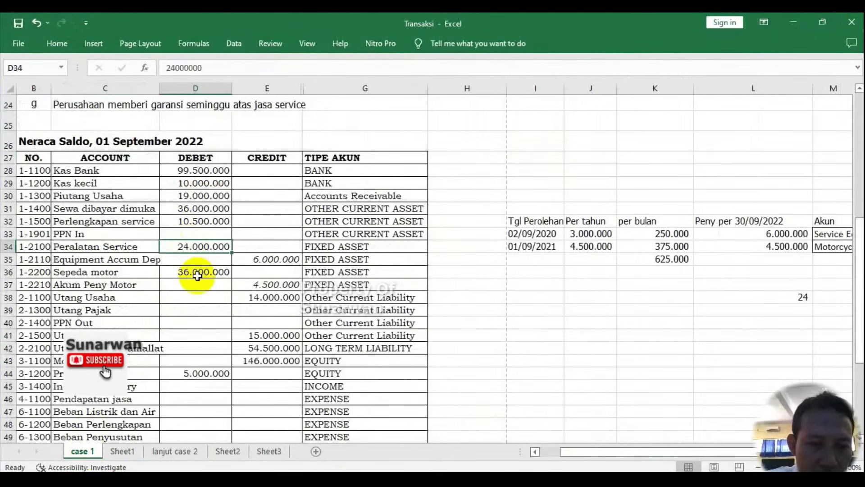
click(171, 450)
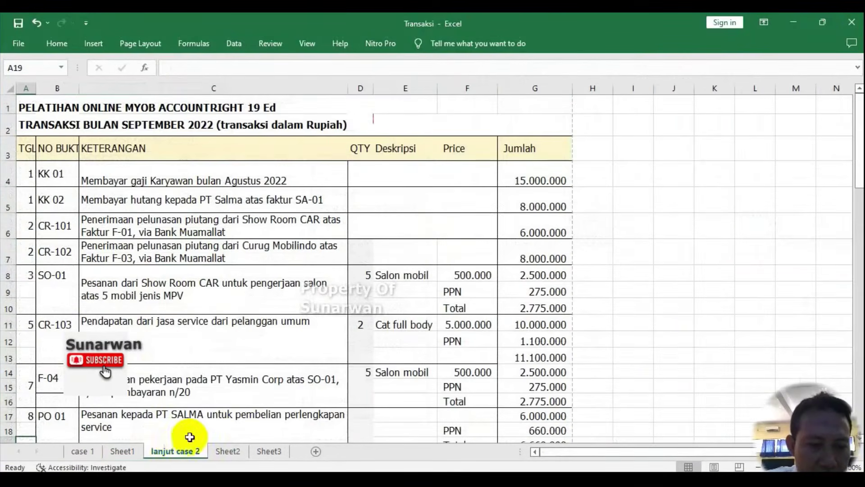
click(121, 449)
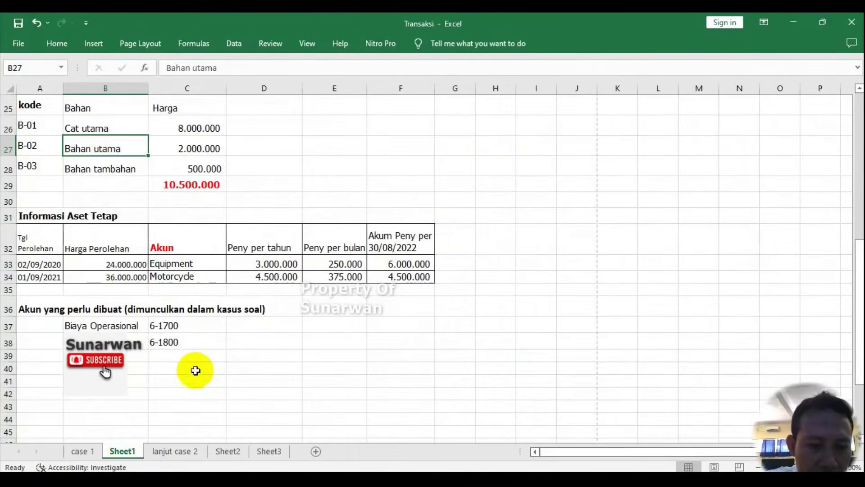
click(337, 266)
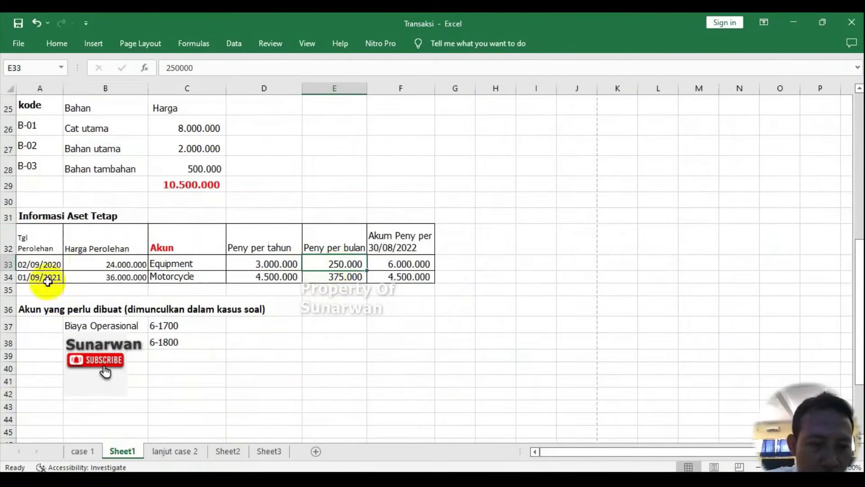
Read the fixed asset depreciation policy on the case 1 sheet and check the Motorcycle's monthly depreciation on Sheet1
click(80, 451)
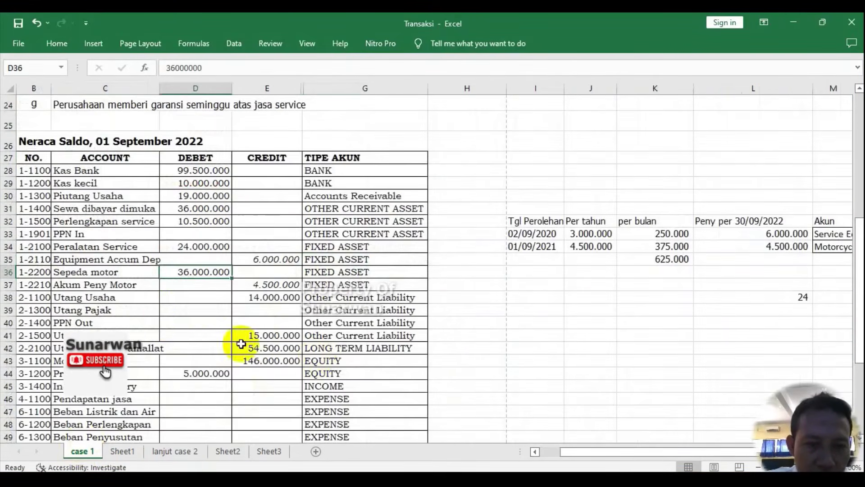
scroll(161, 314, up, 2)
click(169, 195)
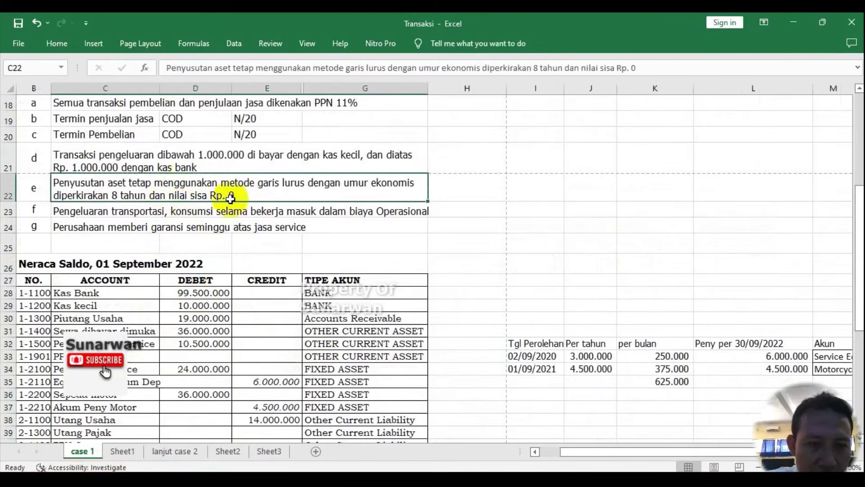
click(118, 451)
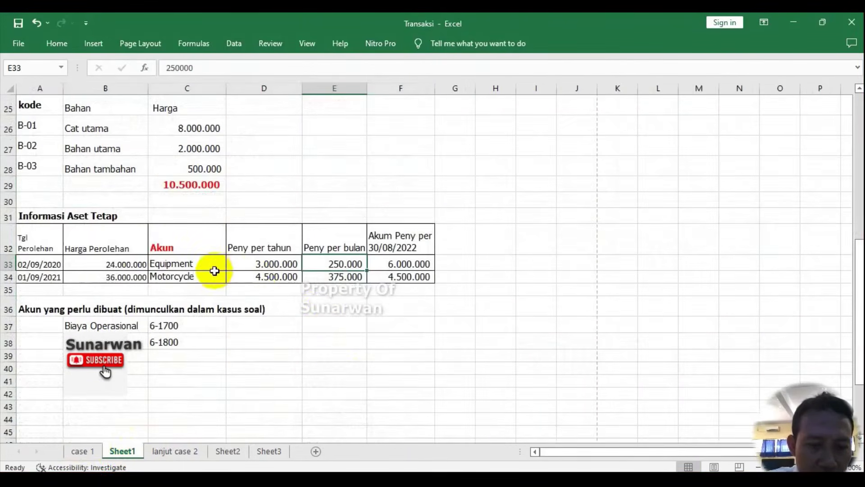
click(336, 279)
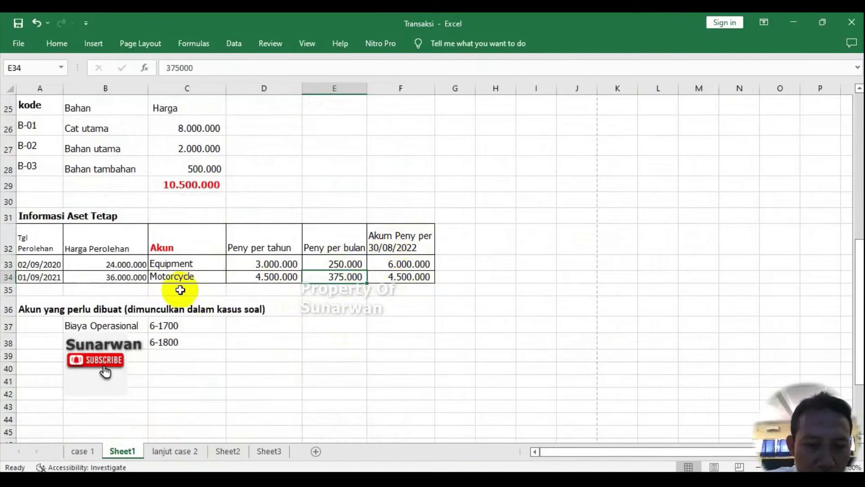
Check the accumulated depreciation credits of the motorcycle and the equipment in the Neraca Saldo on the case 1 sheet
click(83, 451)
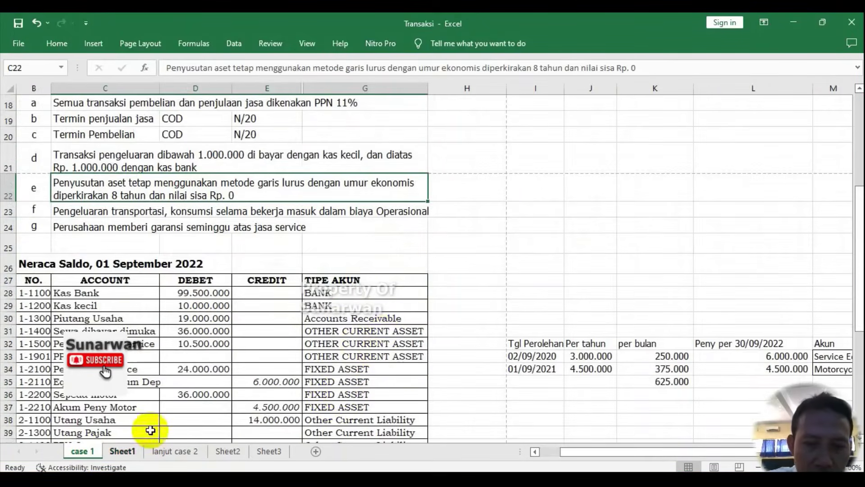
scroll(288, 391, up, 1)
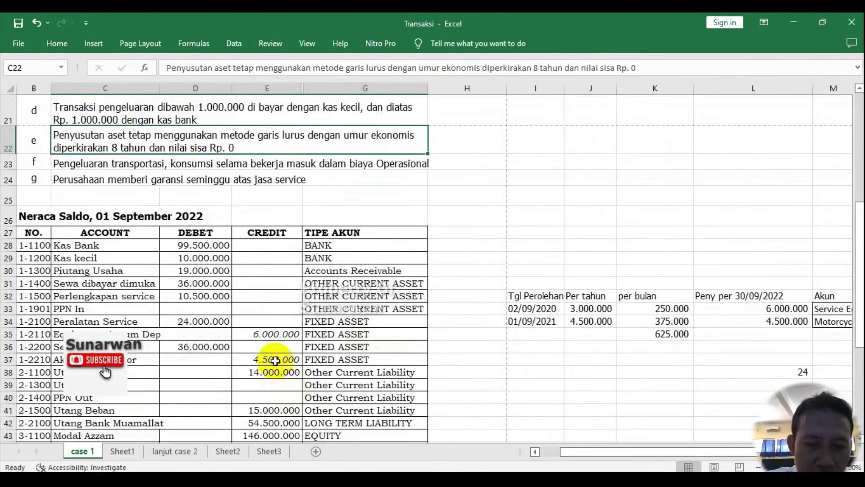
click(277, 359)
click(270, 334)
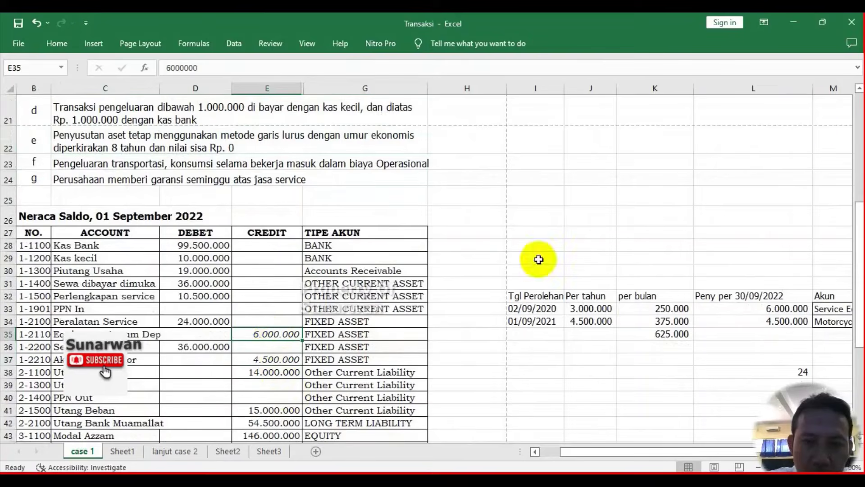
Restore the workbook beside AccountRight Plus and replace the open Cards List with the Items List
click(818, 22)
drag(608, 390, 604, 458)
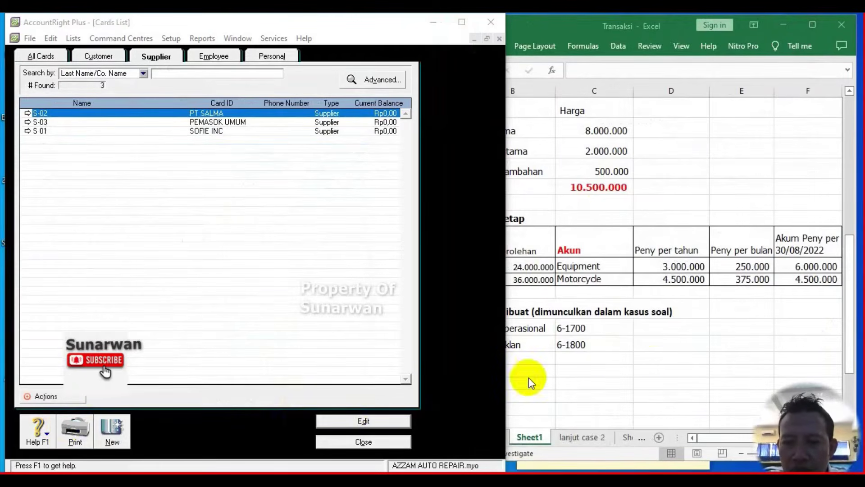
click(680, 278)
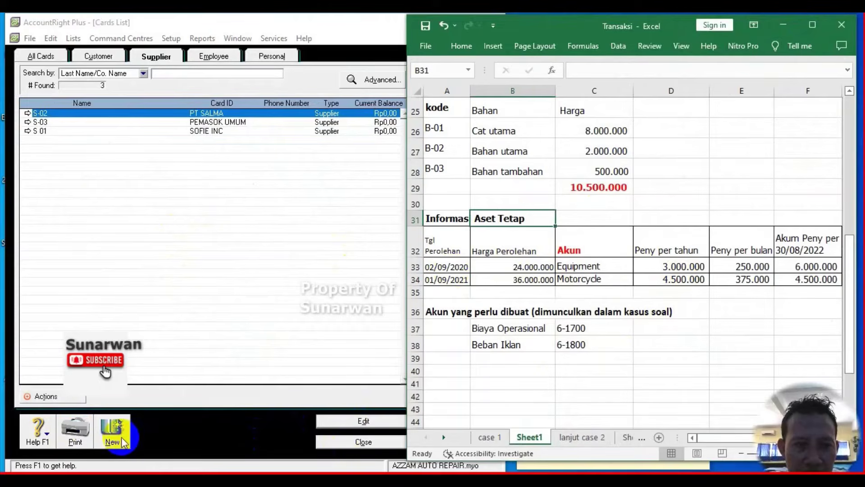
click(328, 441)
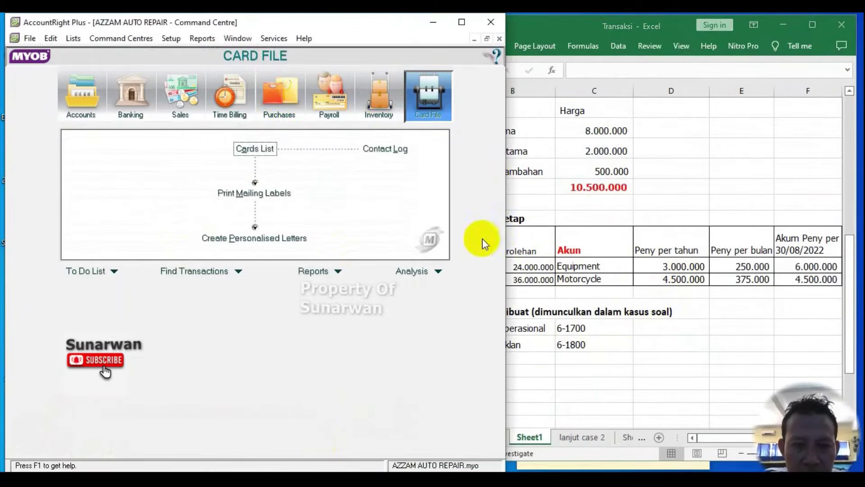
click(379, 106)
click(253, 175)
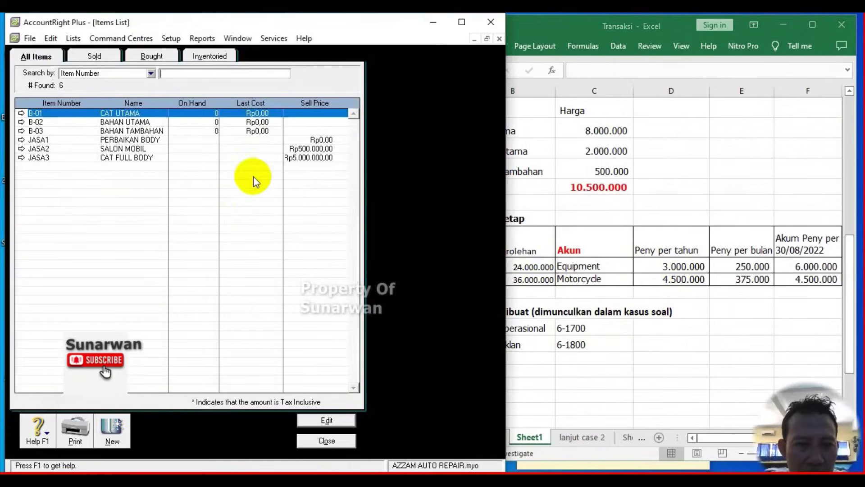
Add a new inventory item with item number A1
click(119, 422)
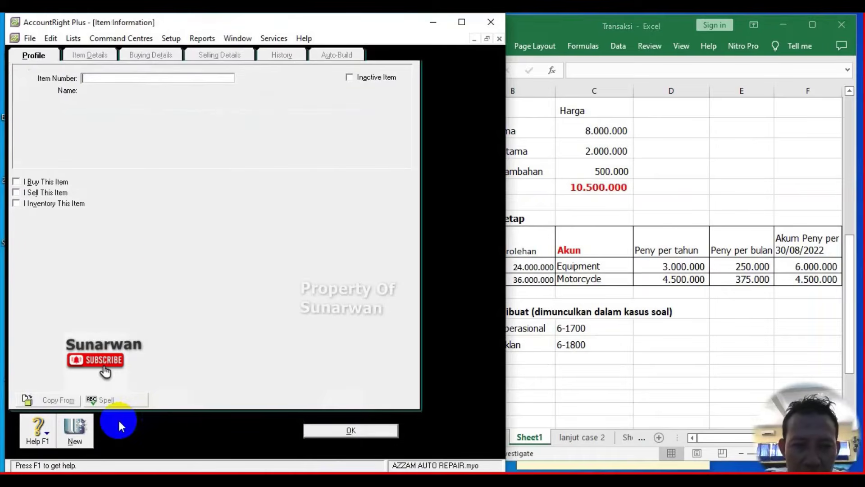
click(735, 180)
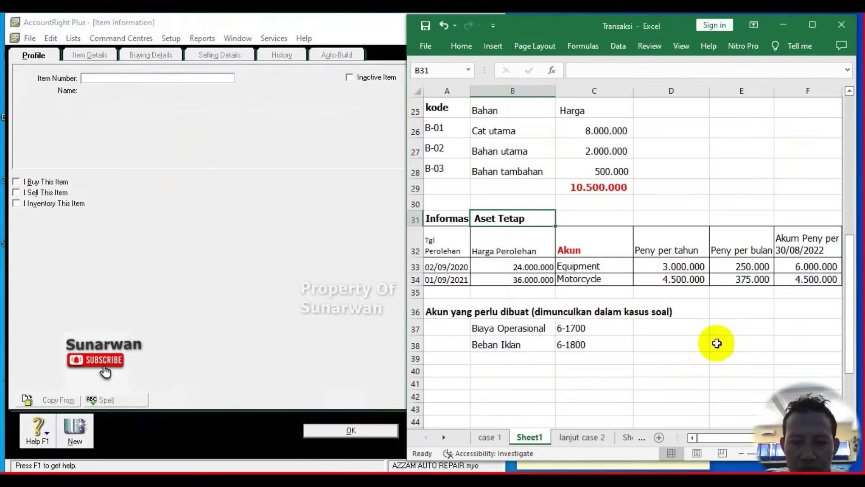
click(128, 79)
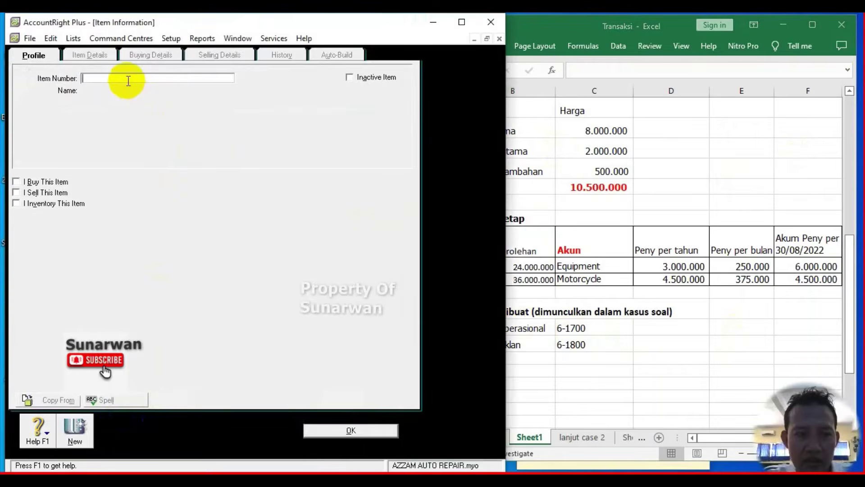
text(a1)
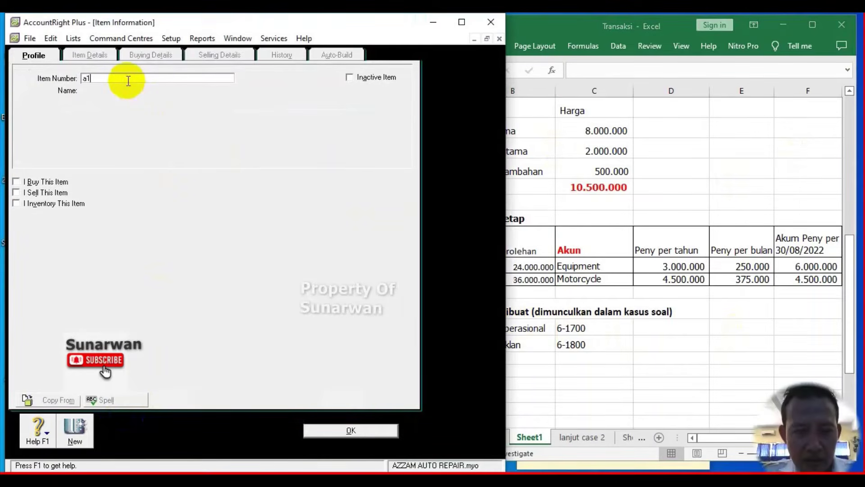
key(BackSpace)
key(BackSpace)
key(Caps_Lock)
text(A1)
key(Tab)
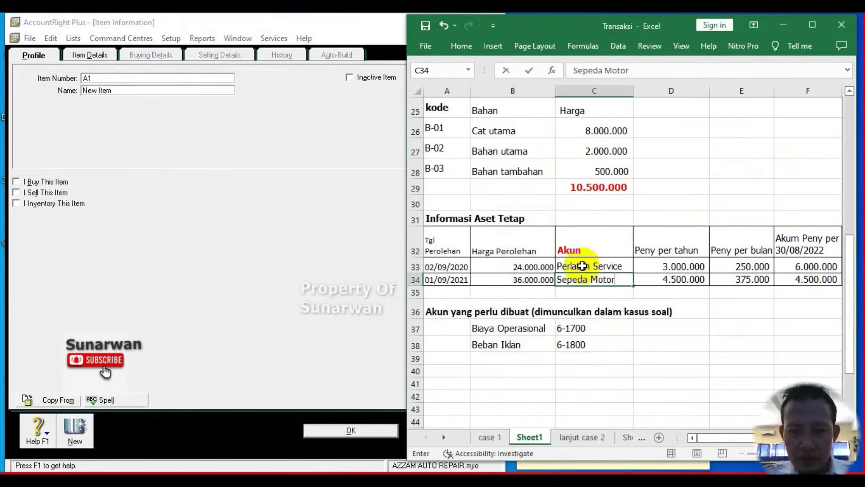
Copy the account name from C33 of Sheet1 into item A1's name and correct it to Peralatan Service
click(583, 266)
drag(661, 69, 464, 63)
key(ctrl+c)
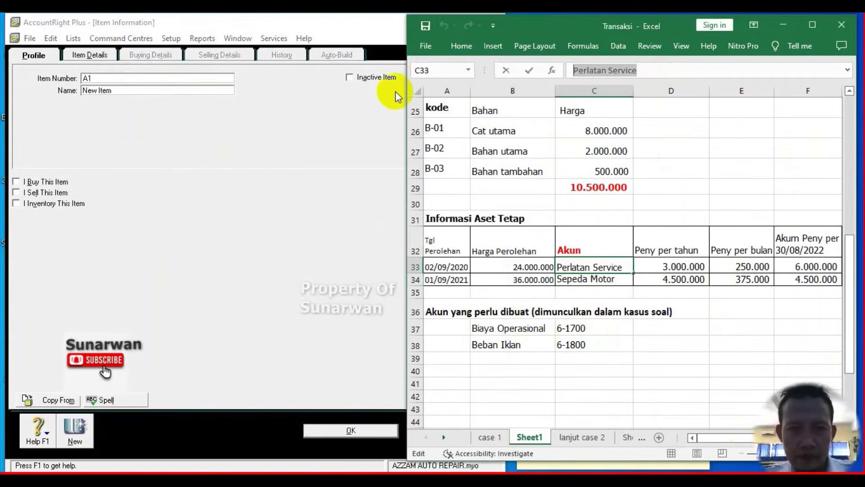
click(112, 87)
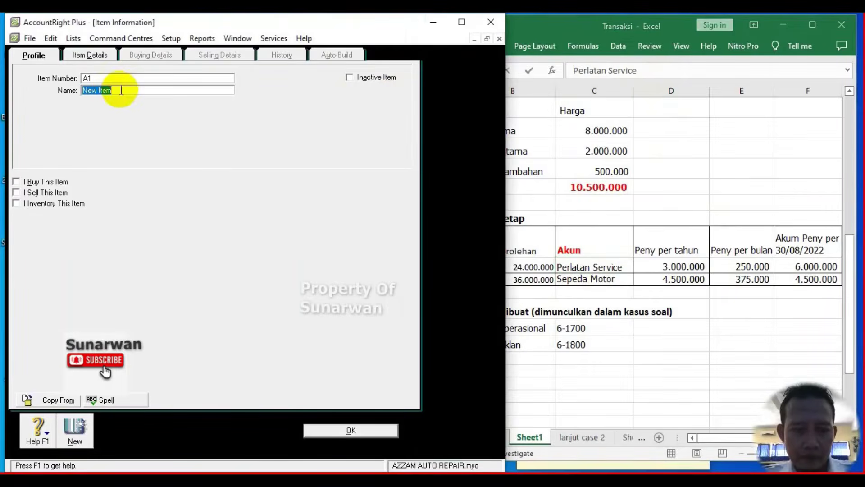
key(ctrl+v)
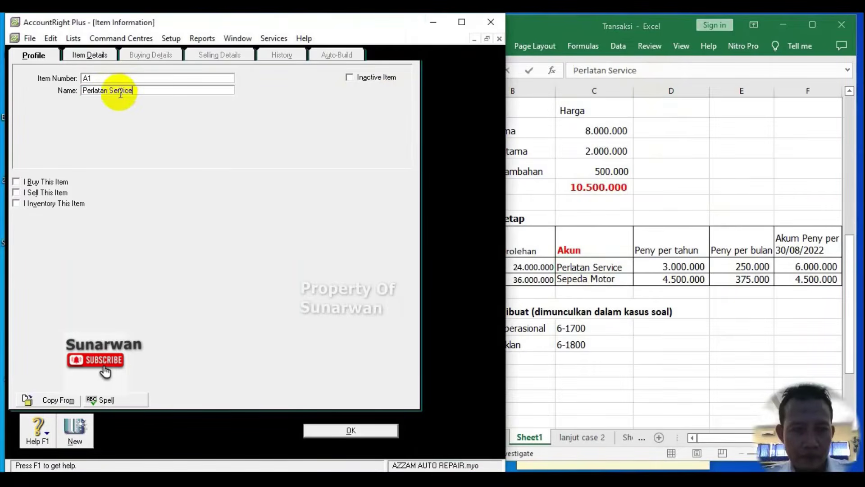
click(93, 90)
text(a)
click(571, 266)
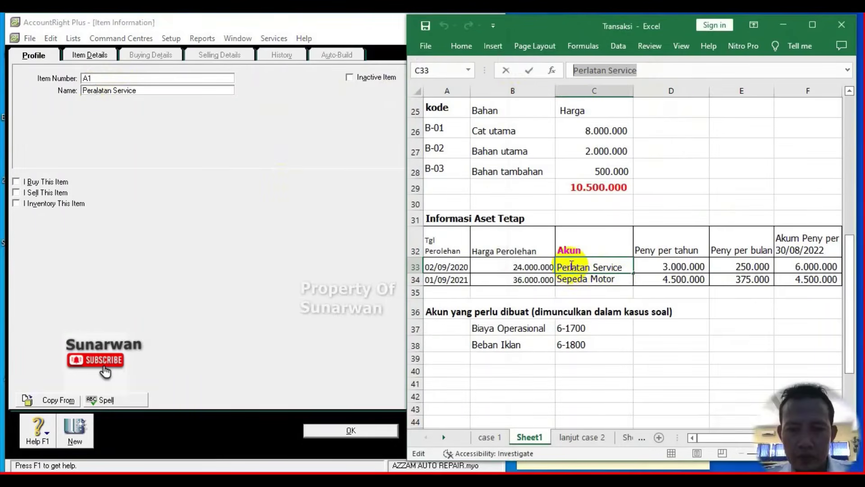
text(Akun)
click(576, 307)
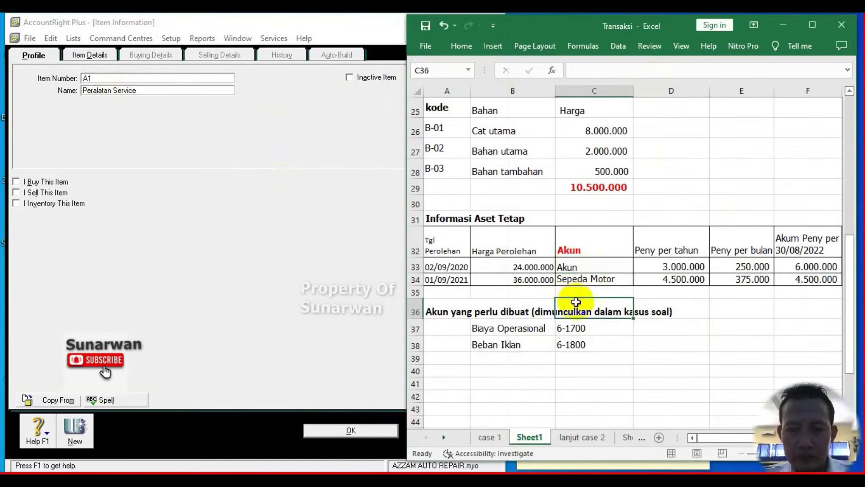
click(581, 266)
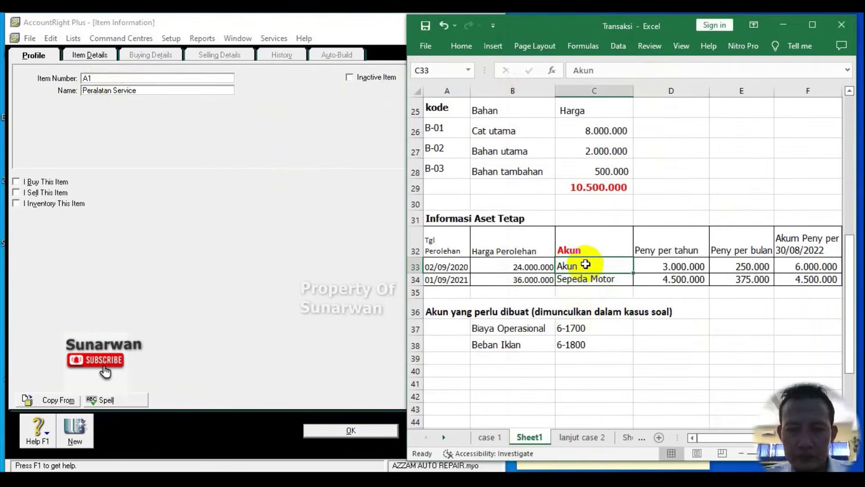
click(444, 27)
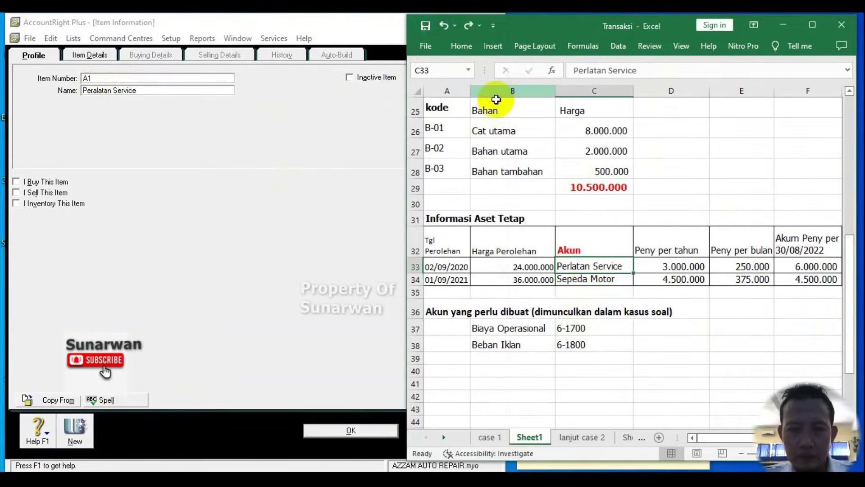
Correct the account name in C33 of Sheet1 to Peralatan Service
click(587, 70)
text(a)
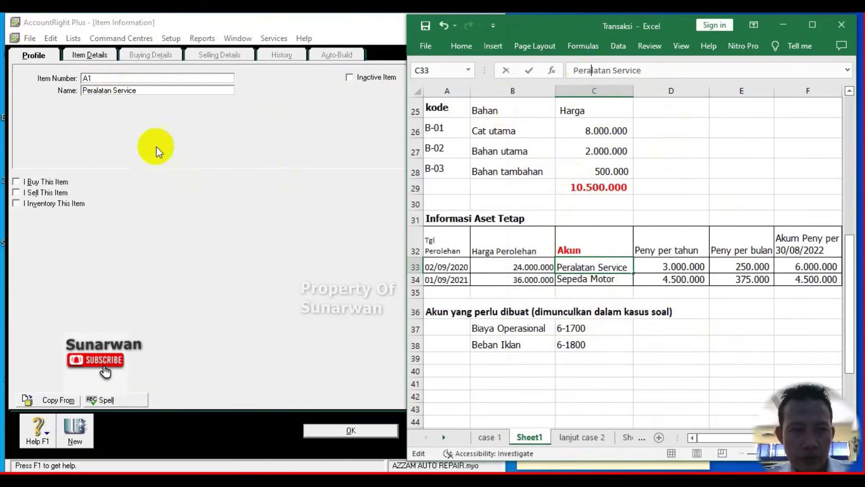
Return to AccountRight Plus and mark item A1 as bought and inventoried
click(156, 147)
click(16, 182)
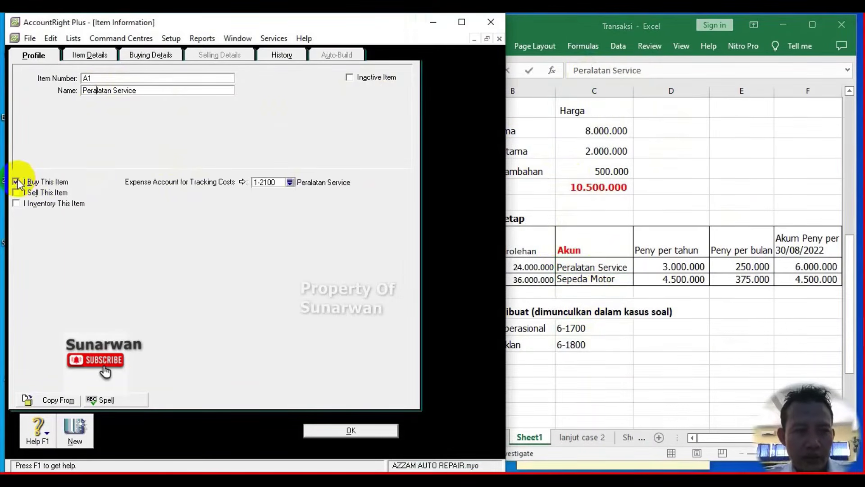
click(16, 204)
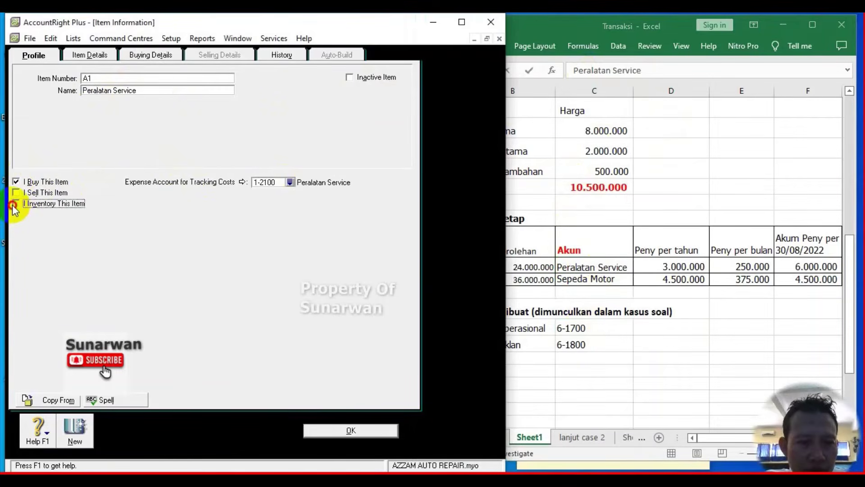
Set item A1's asset account for item inventory to 1-2100 Peralatan Service
click(290, 205)
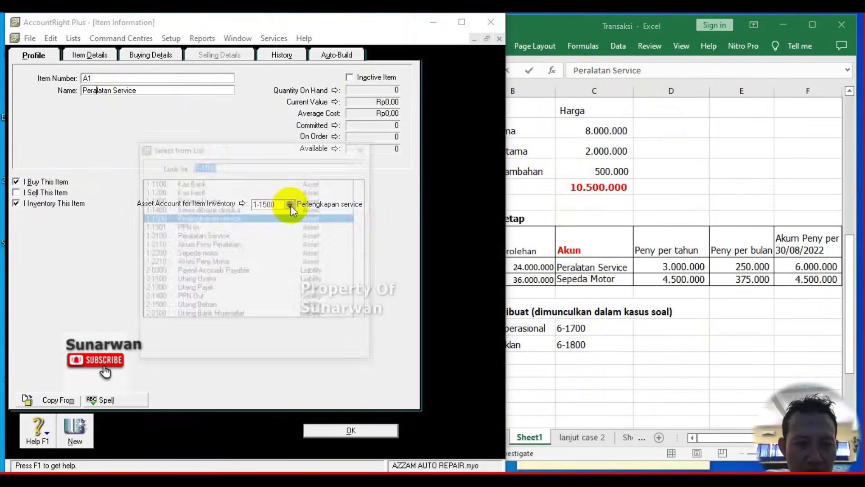
scroll(184, 239, up, 1)
double_click(186, 244)
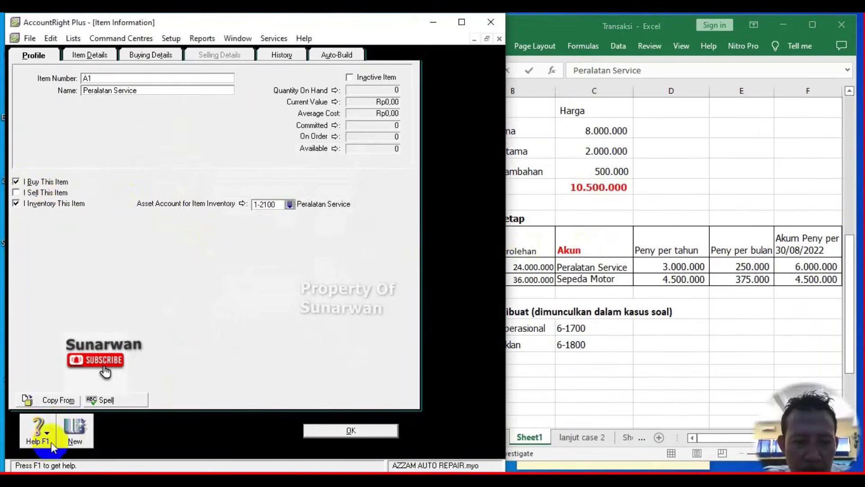
Add another new item with item number A2 and name it SEPEDA MOTOR
click(76, 439)
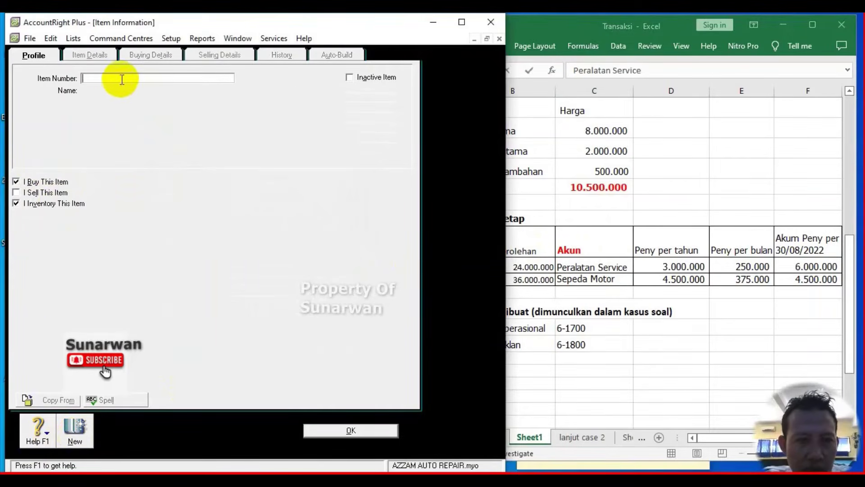
text(a)
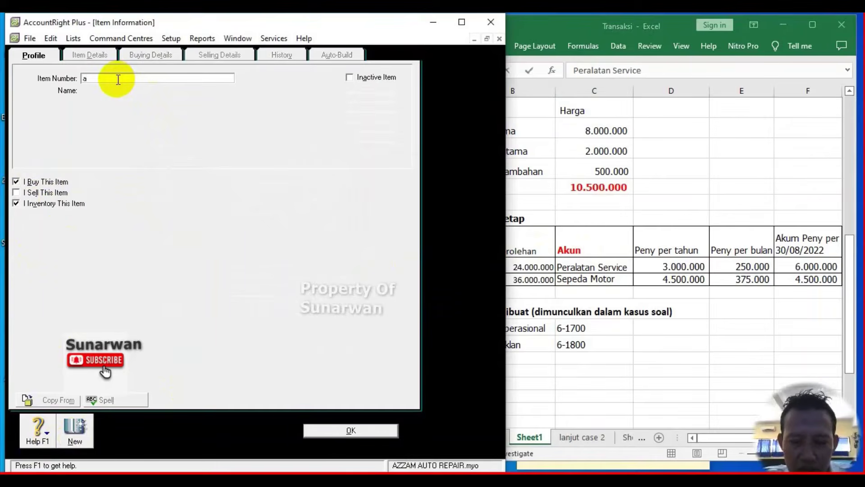
key(BackSpace)
key(Caps_Lock)
text(A2)
key(Tab)
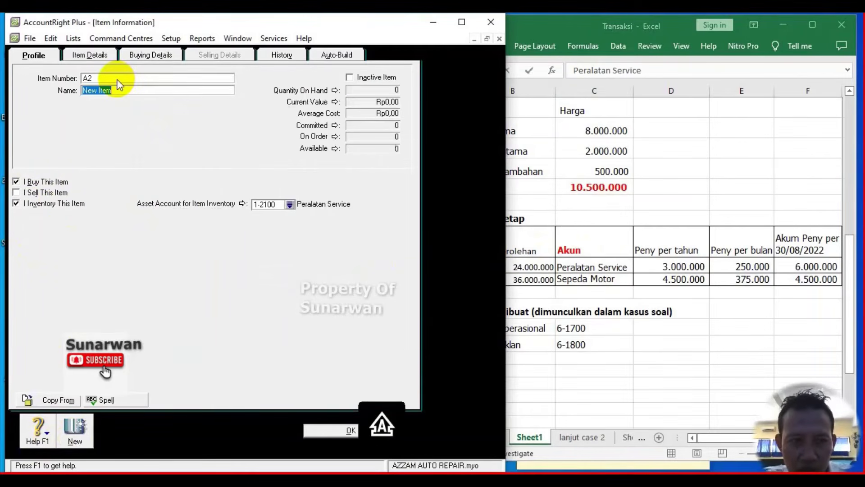
text(S)
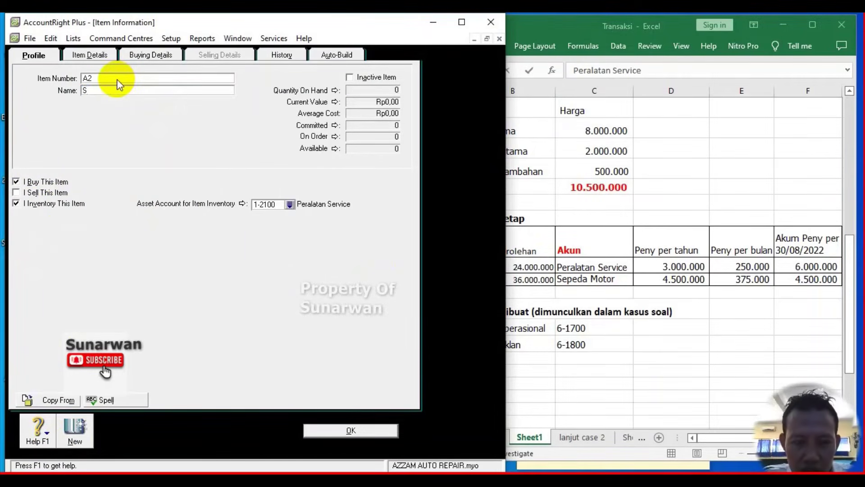
text(EPEDA MO)
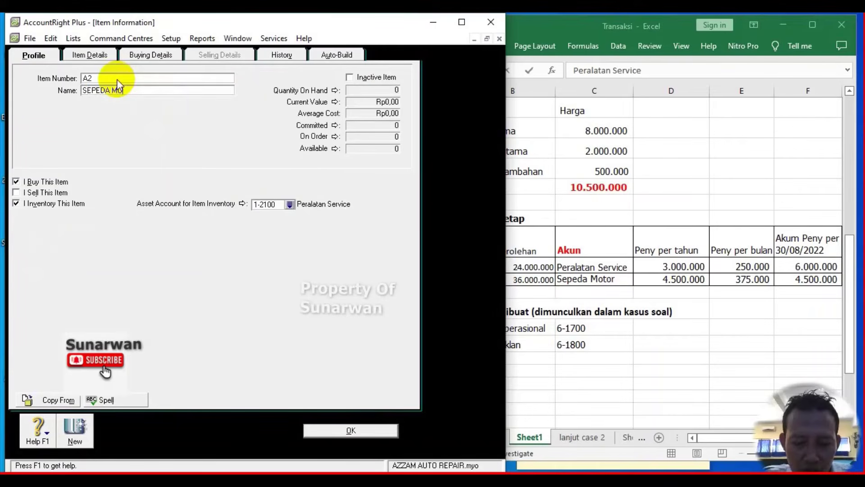
text(TOR)
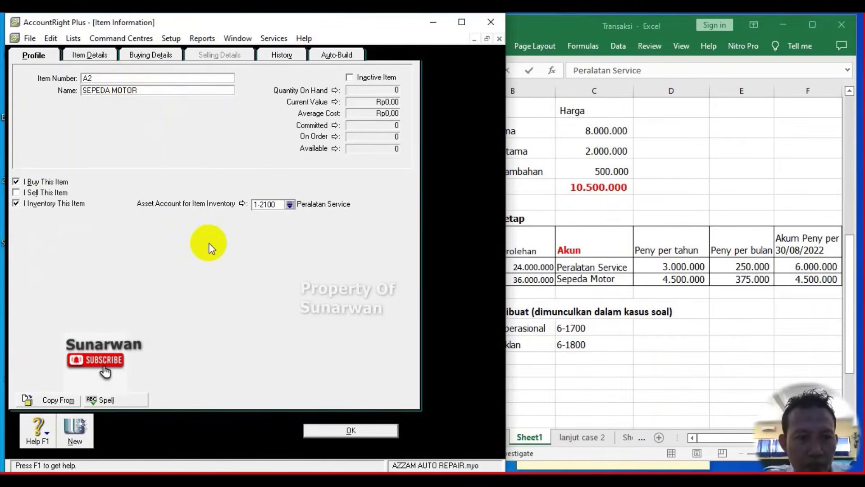
Set item A2's inventory asset account to 1-2200 Sepeda motor, then save the item and close the items list
click(290, 206)
scroll(235, 257, up, 1)
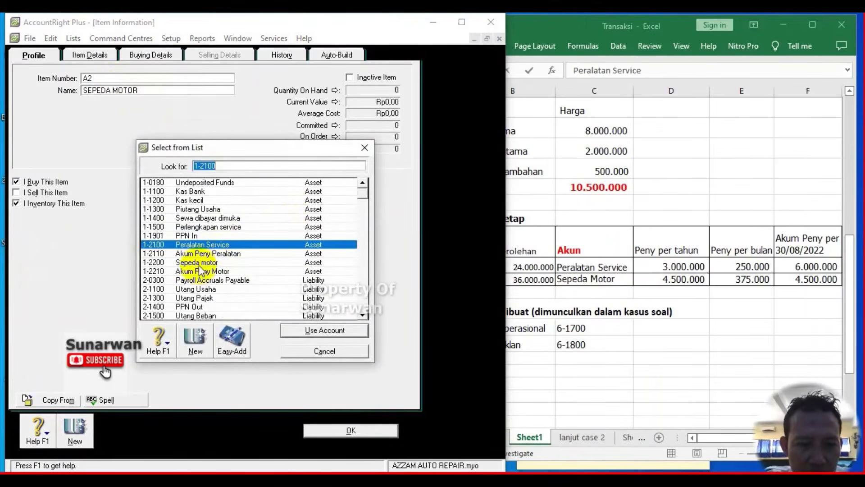
double_click(199, 262)
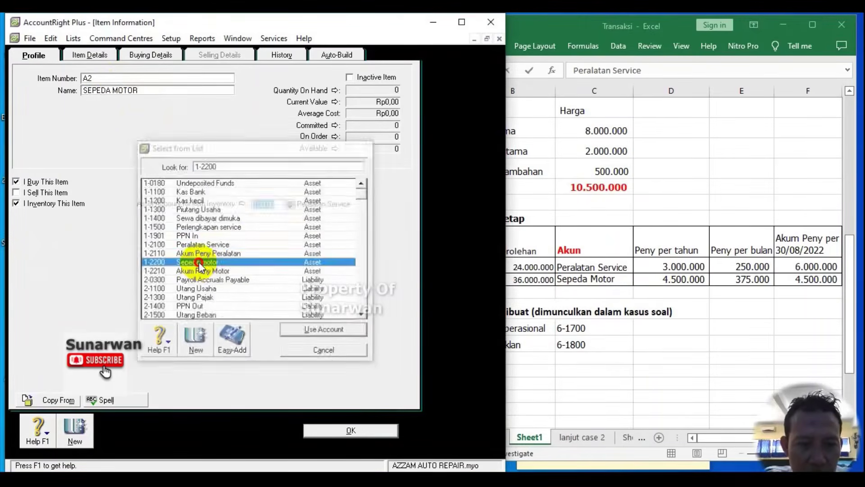
click(16, 182)
click(16, 181)
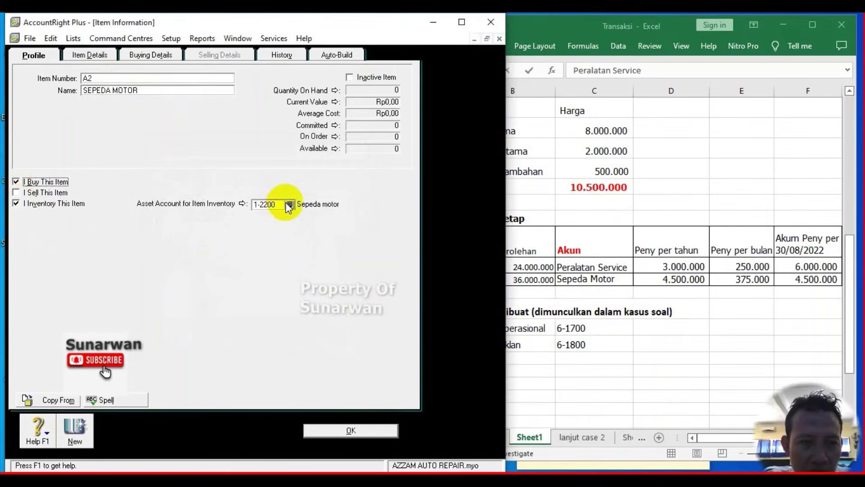
click(360, 429)
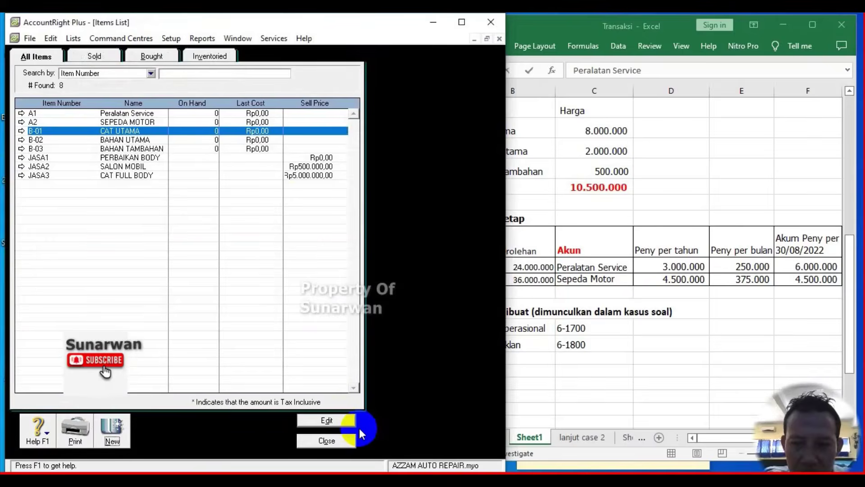
click(327, 442)
Open the customer opening balances and start a historical sale for SHOW ROOM CAR
click(629, 261)
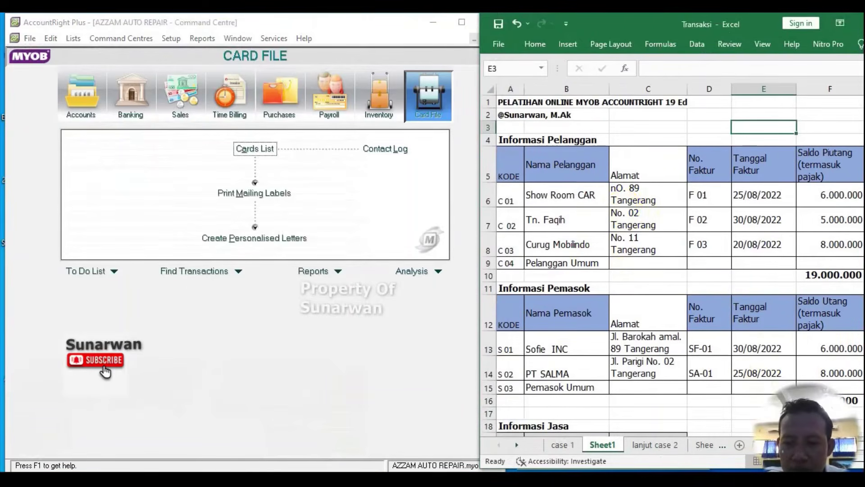
click(172, 38)
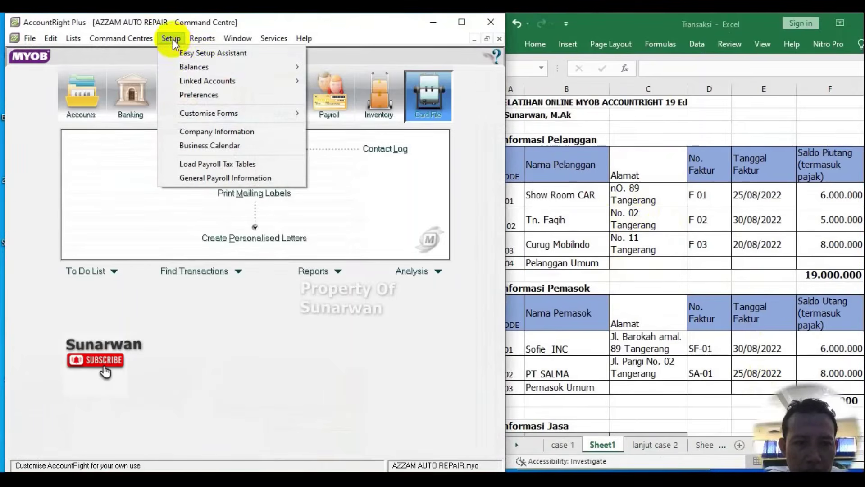
mouse_move(267, 65)
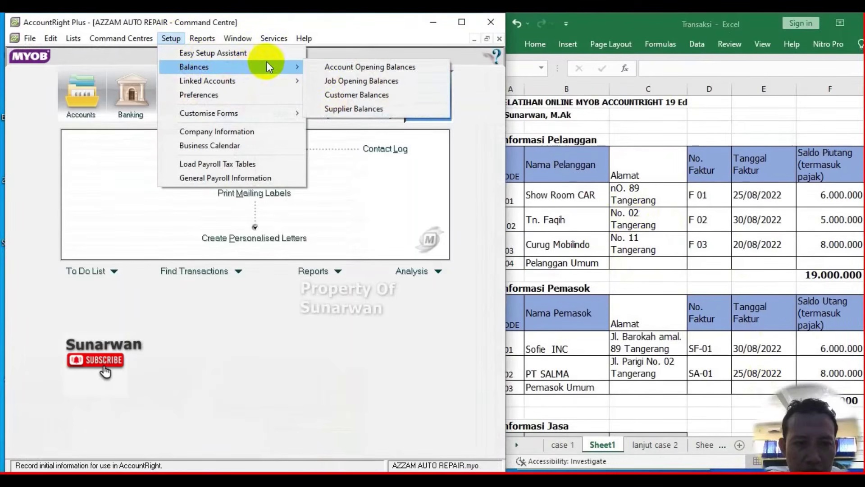
click(332, 94)
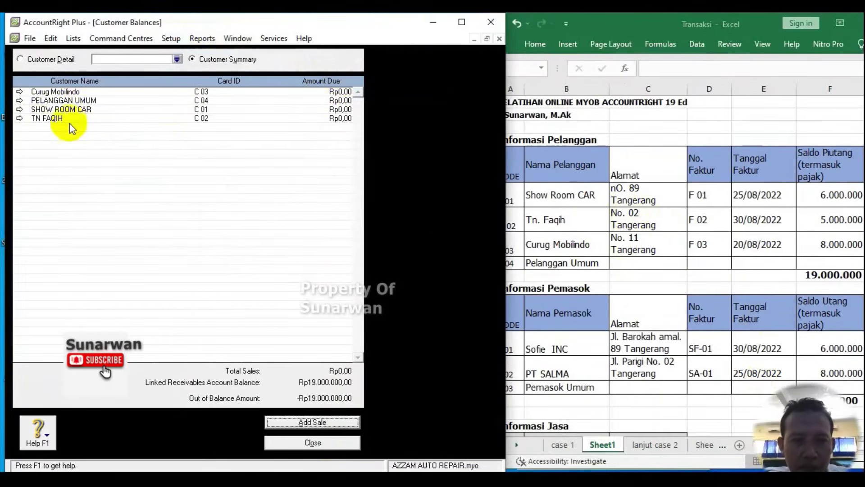
click(571, 199)
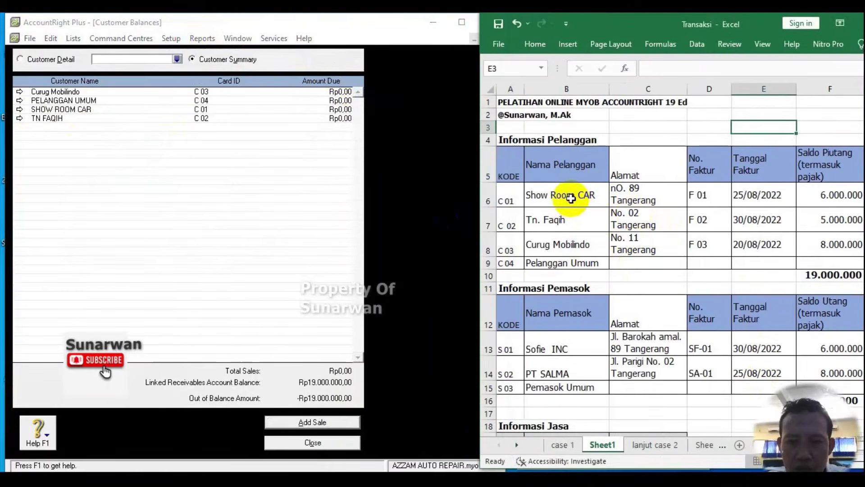
click(571, 198)
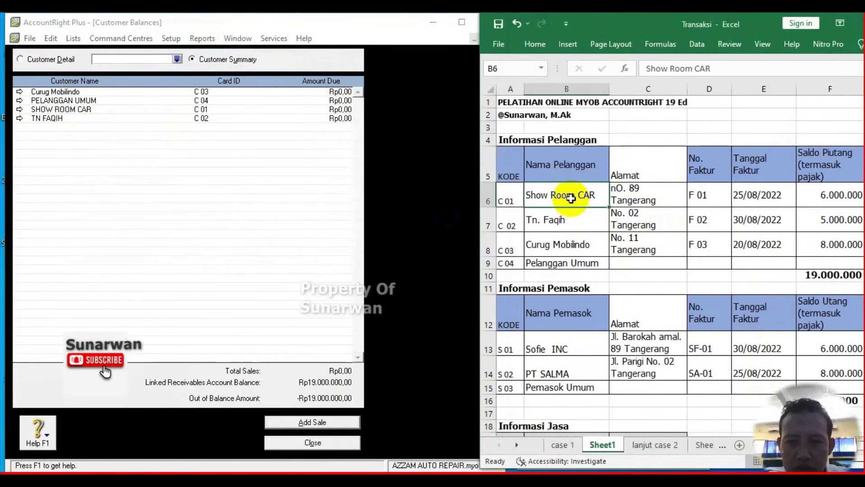
click(20, 110)
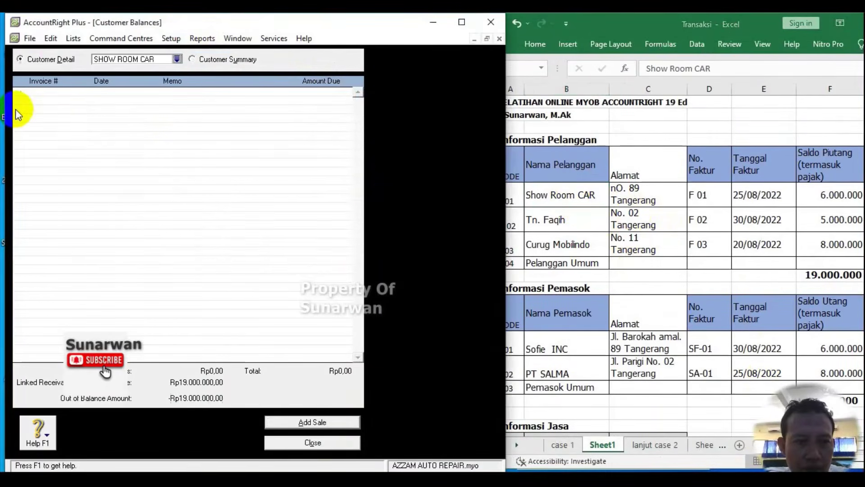
click(314, 421)
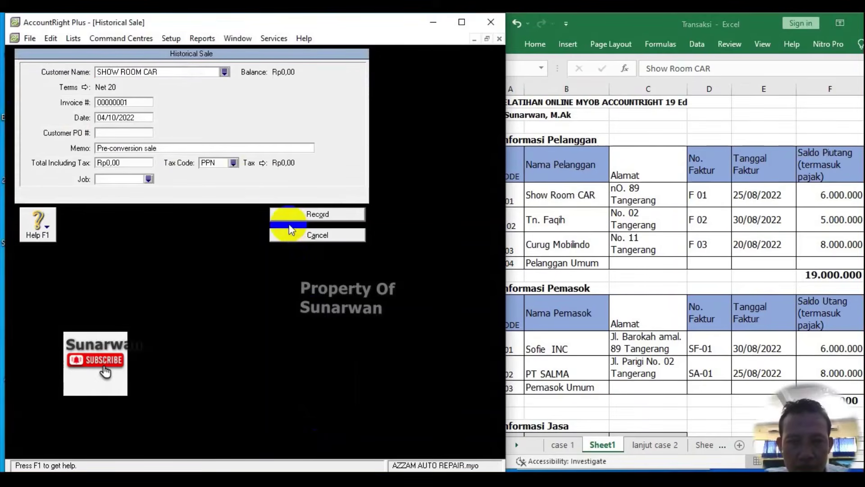
Give SHOW ROOM CAR's historical sale invoice number F 01 and date 25/08/2022
click(115, 103)
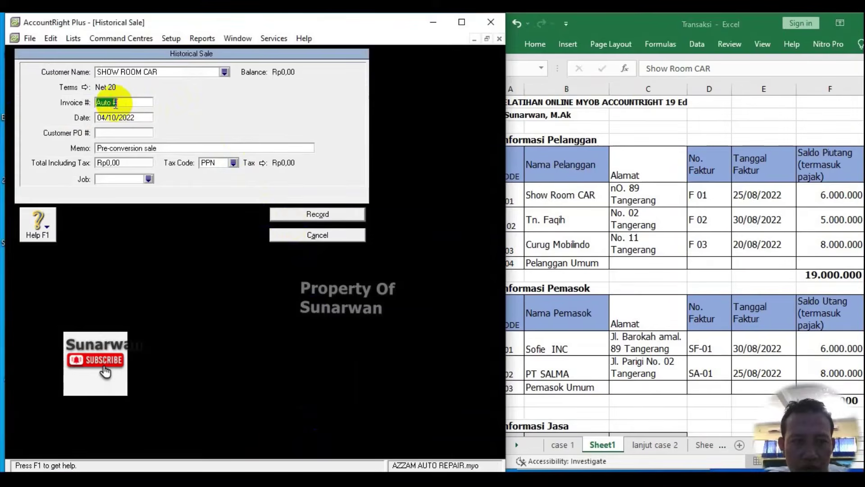
text(F)
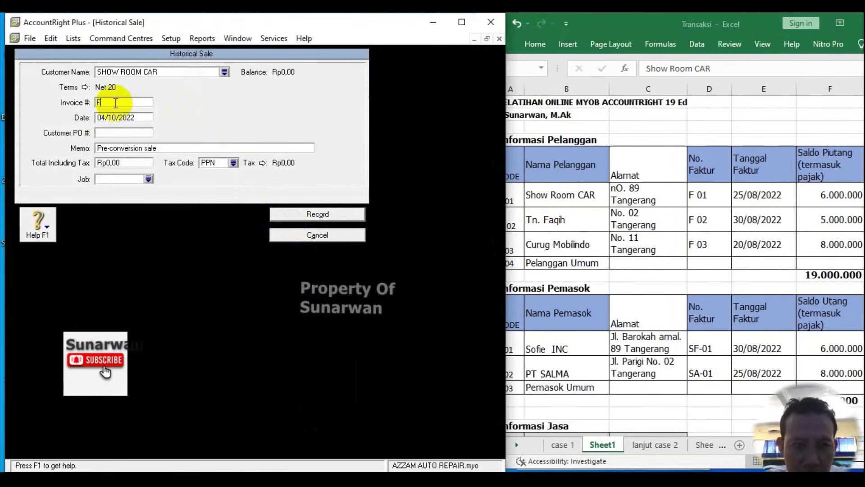
text( 01)
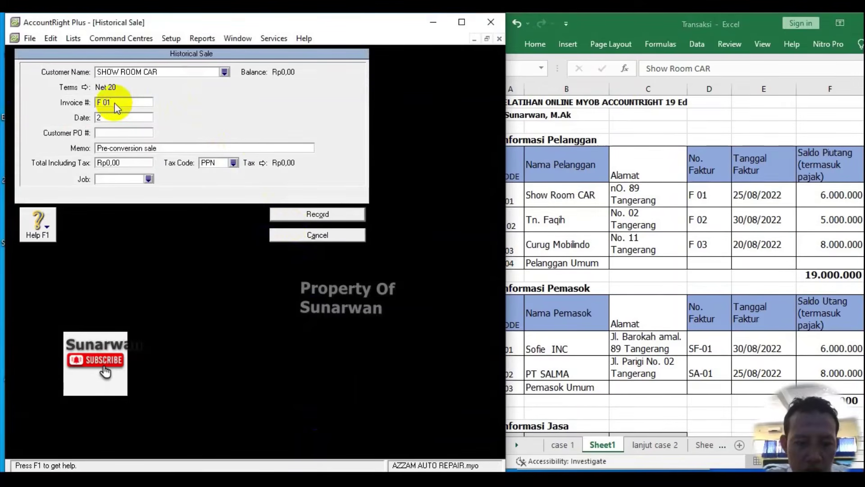
text(/08)
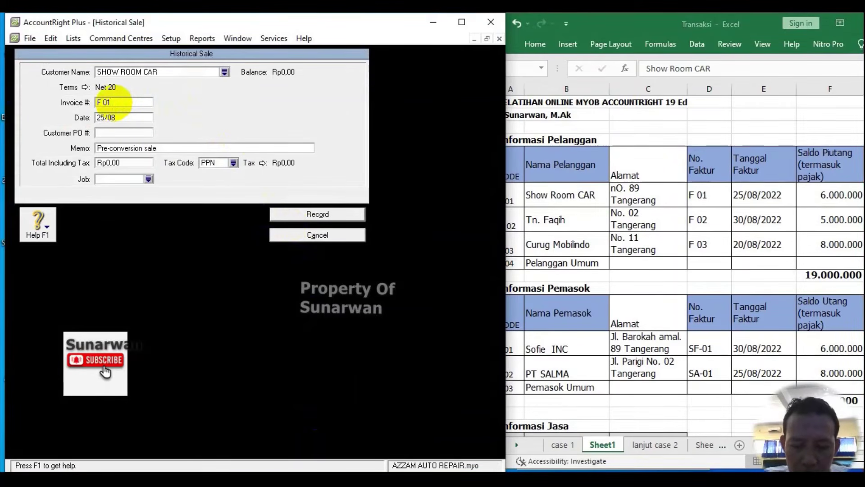
text(/2022)
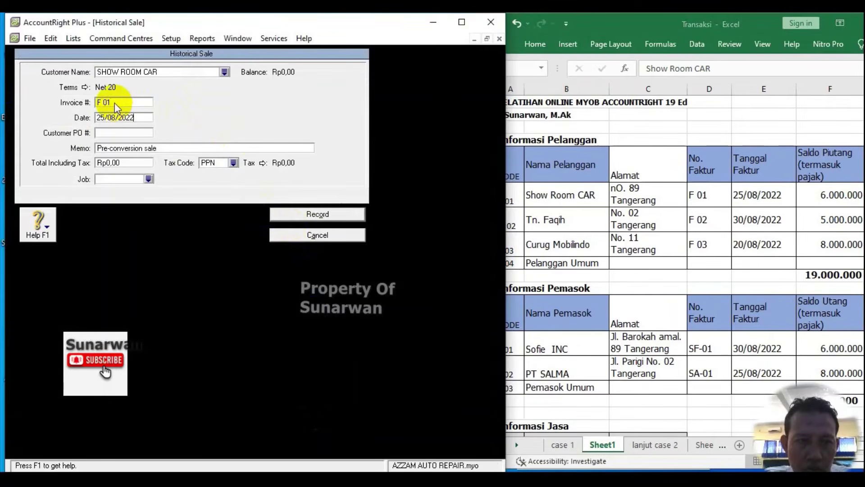
Enter a tax-inclusive total of 6000000 with tax code N-T and record the SHOW ROOM CAR sale
key(Tab)
key(Tab)
key(Tab)
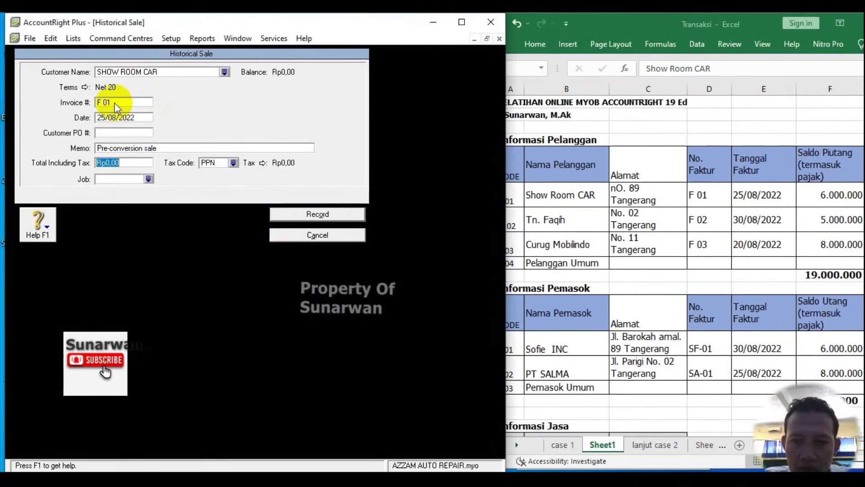
text(600)
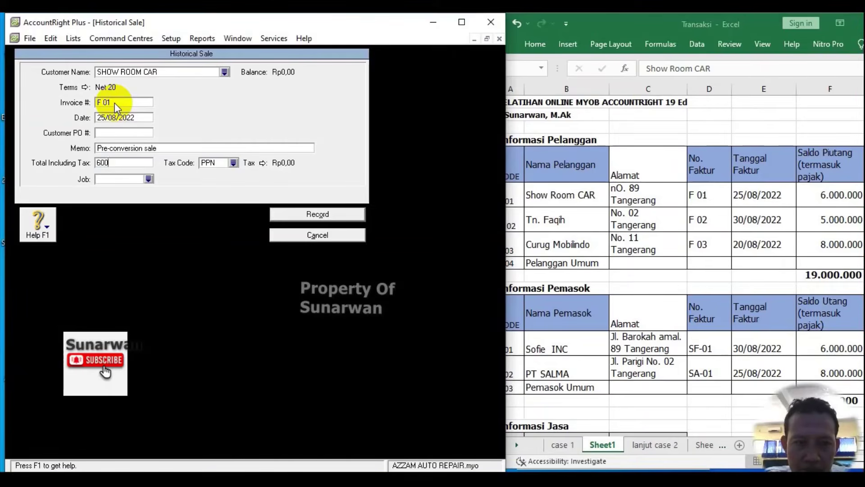
text(0000)
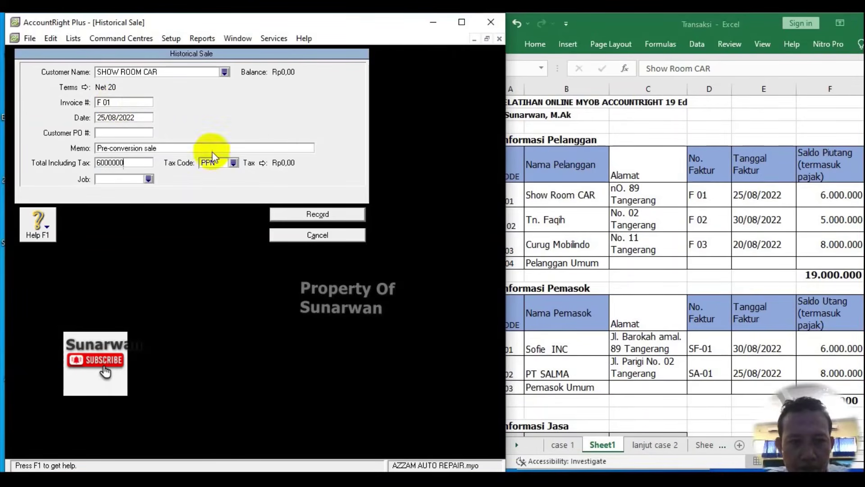
click(234, 163)
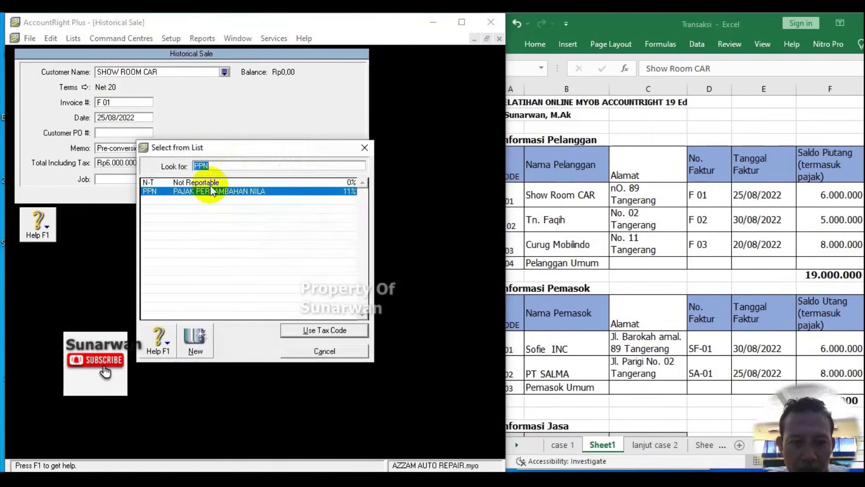
click(210, 184)
click(210, 184)
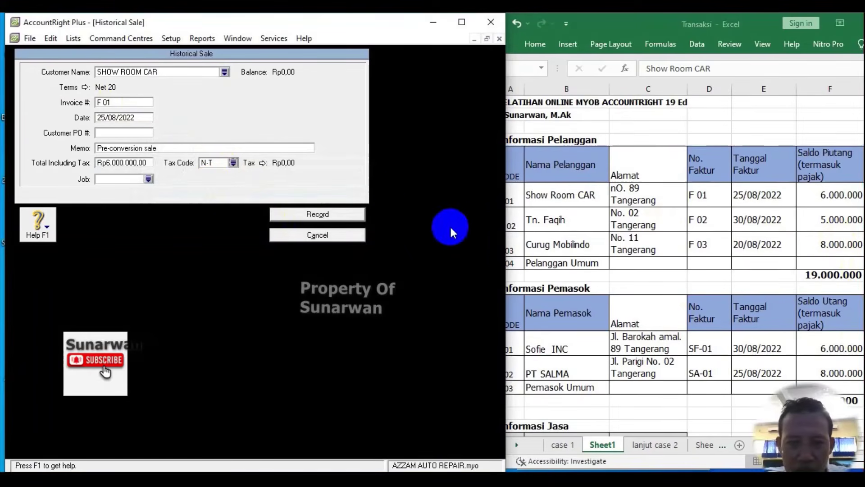
click(295, 213)
click(253, 295)
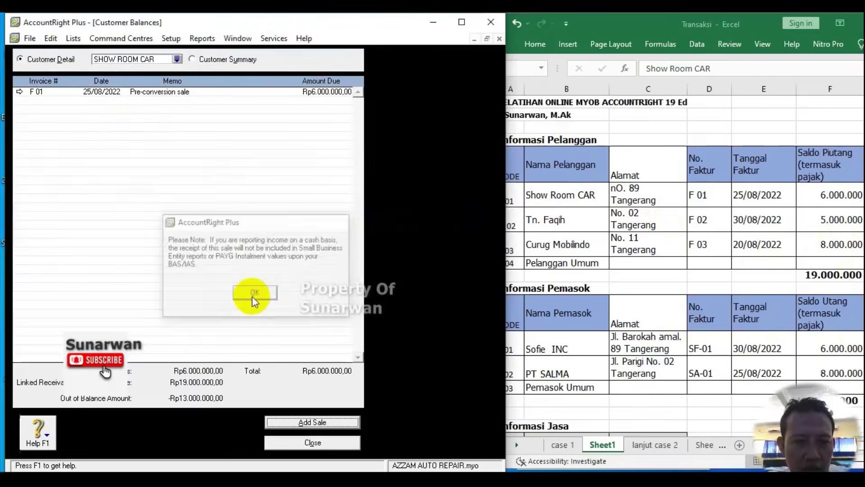
Start a historical sale for customer C 02 with invoice number F 02 and date 30/08/2022
click(178, 59)
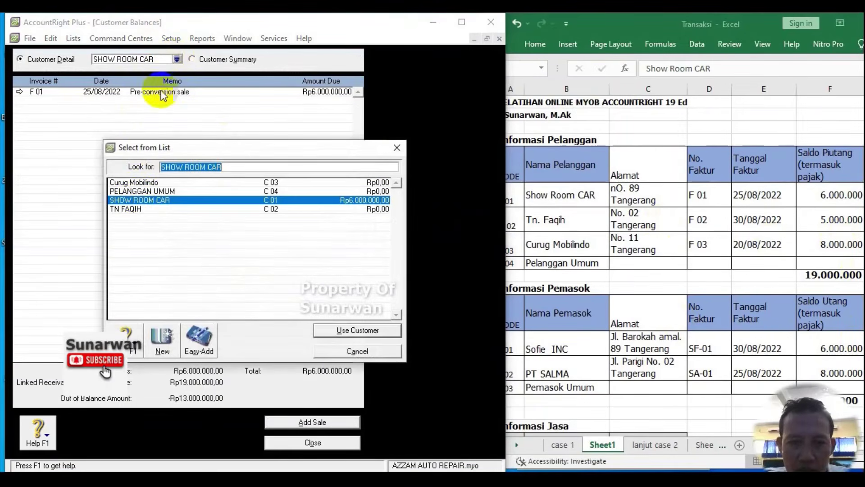
double_click(131, 208)
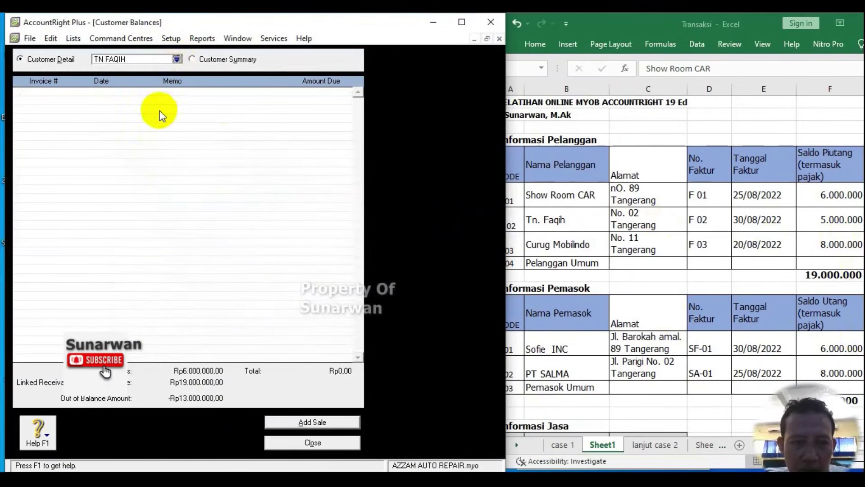
click(299, 422)
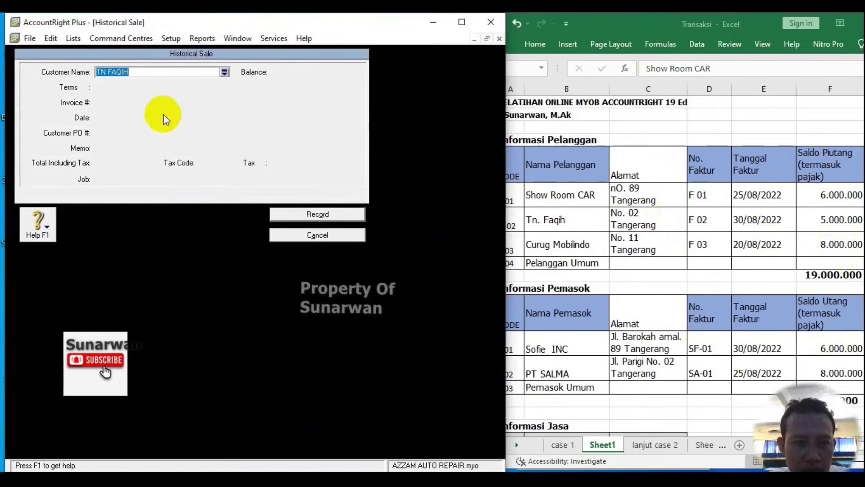
click(131, 102)
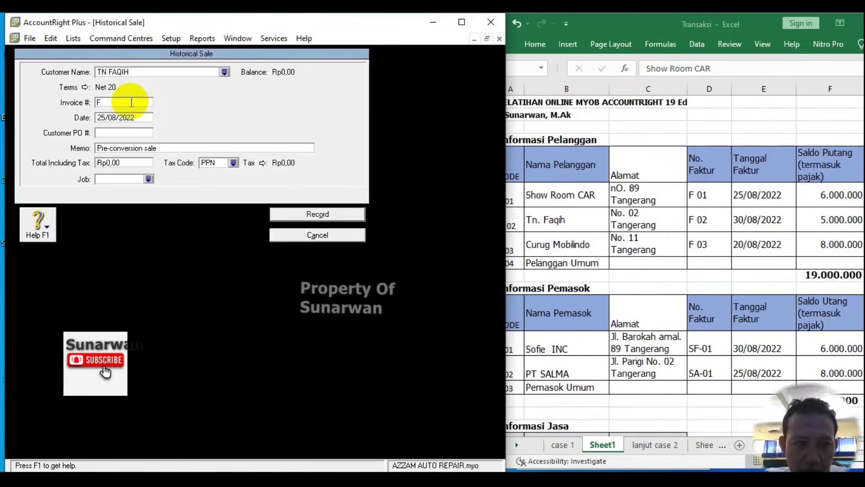
text(F 02)
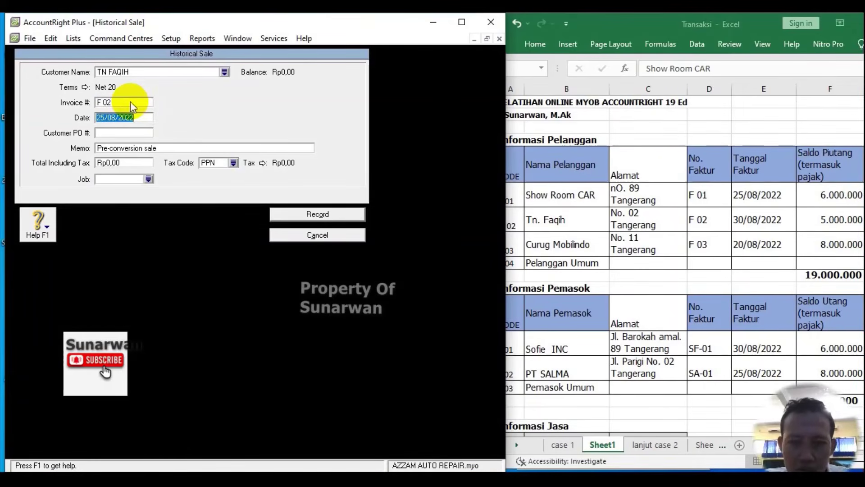
text(30/)
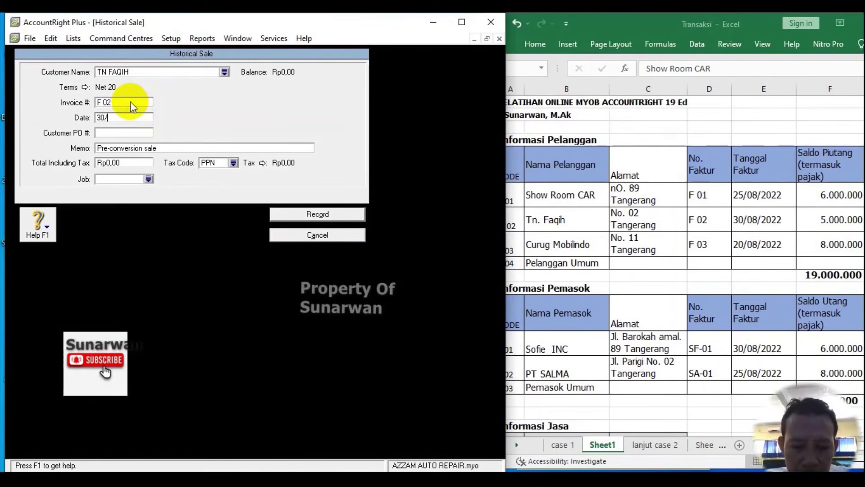
text(0)
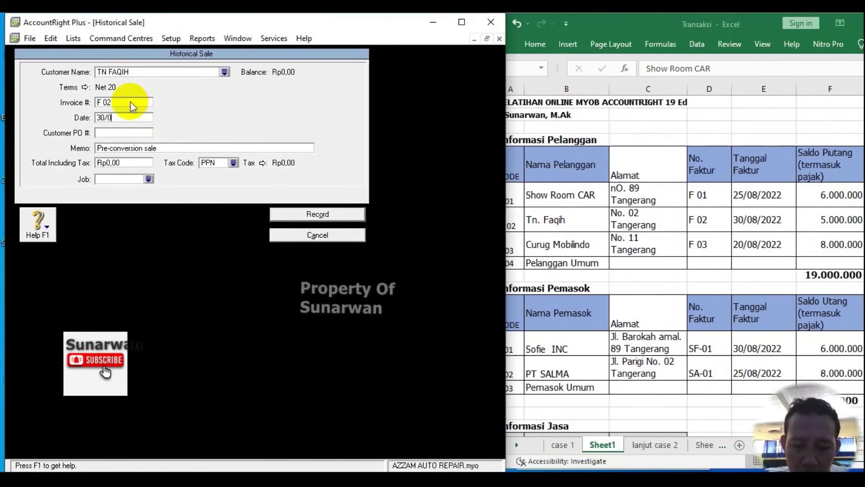
text(8/2022)
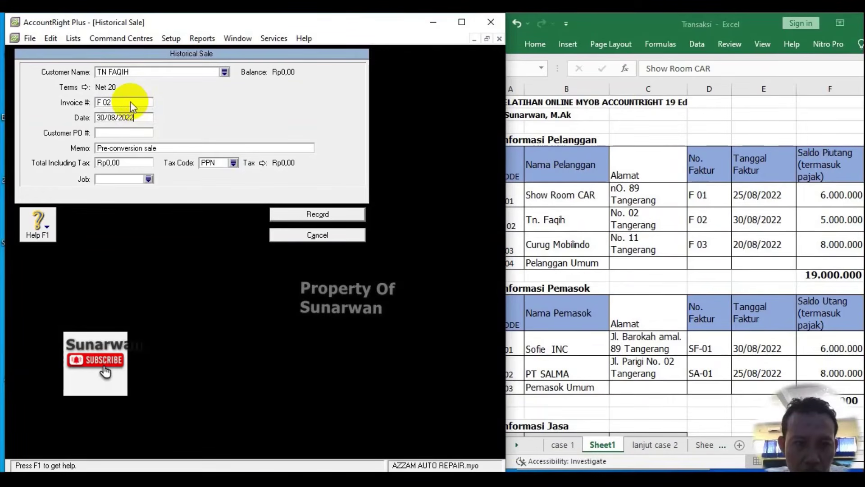
Enter a tax-inclusive total of 5000000 with tax code N-T and record the sale for customer C 02
key(Tab)
key(Tab)
key(Tab)
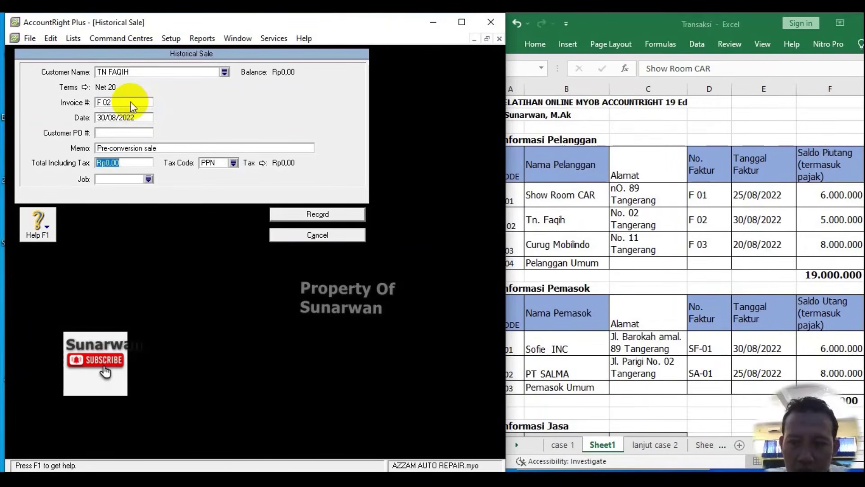
text(5.000.0)
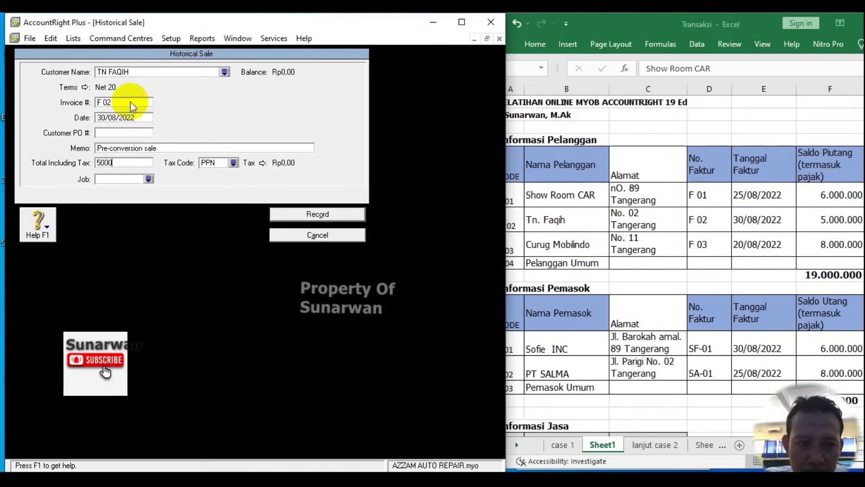
text(00)
key(Tab)
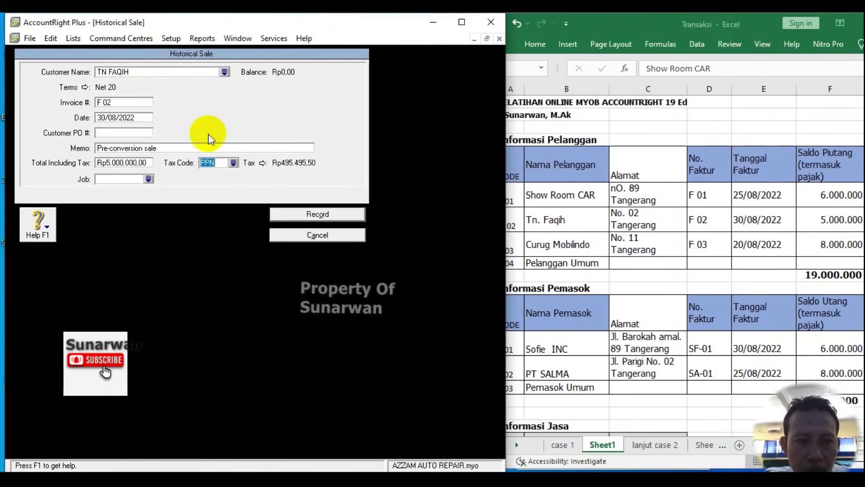
click(233, 165)
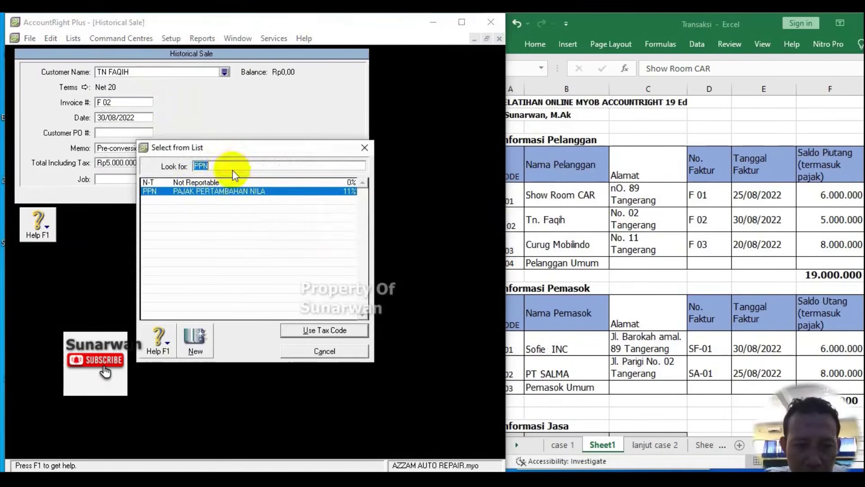
double_click(183, 180)
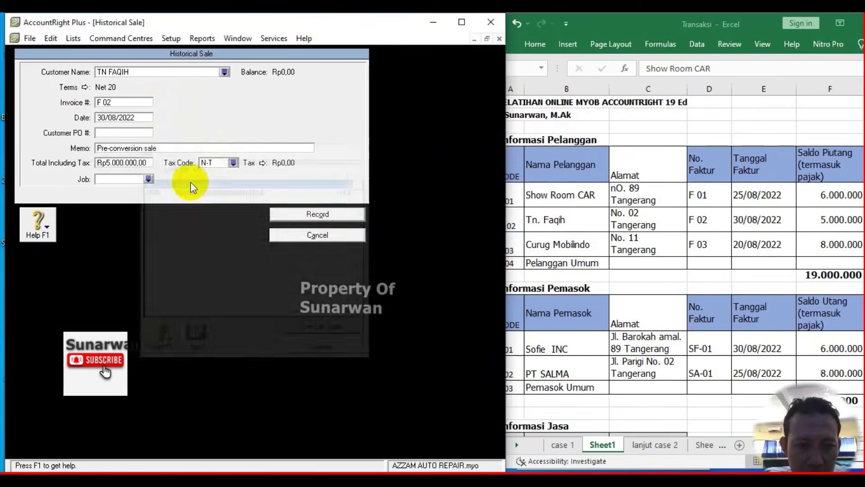
click(315, 215)
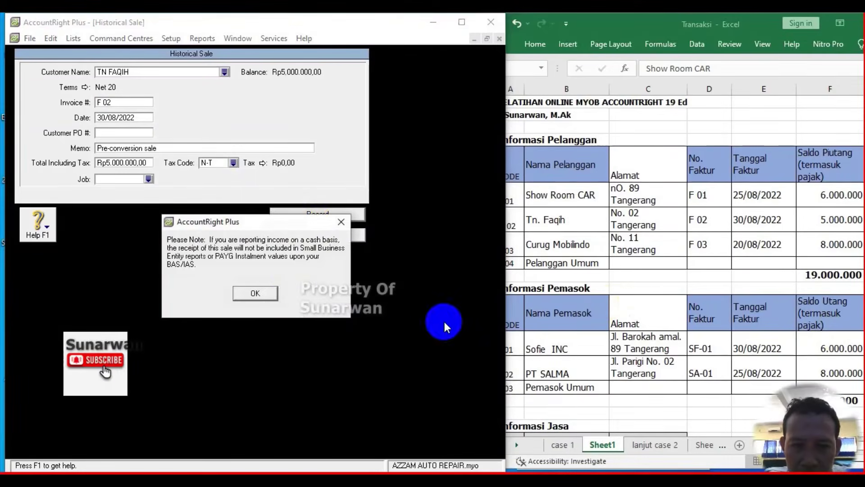
click(255, 293)
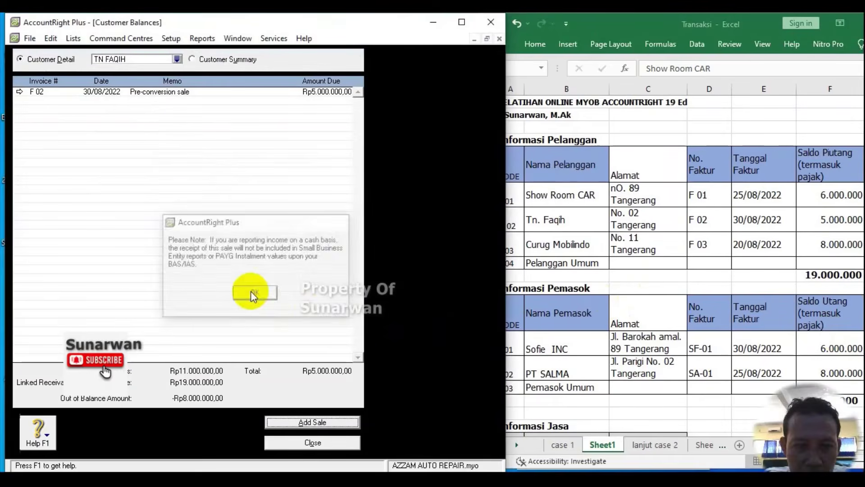
Switch the customer balances to Curug Mobilindo and start a historical sale for that customer
click(180, 60)
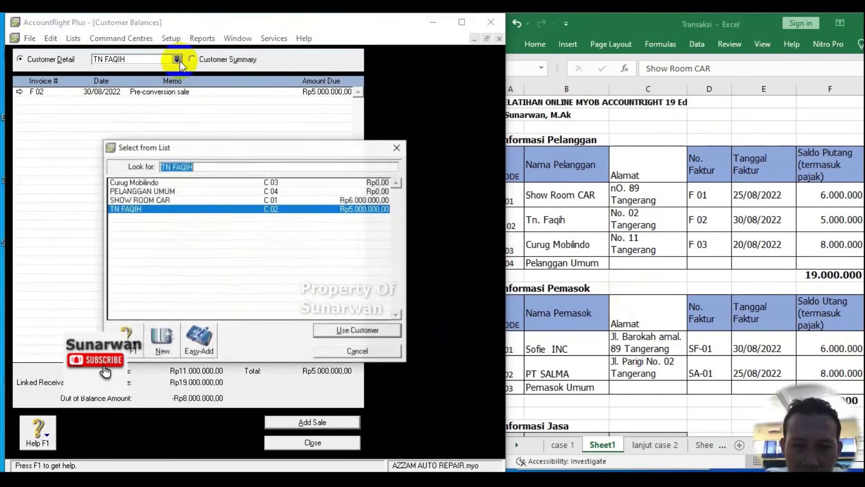
double_click(135, 182)
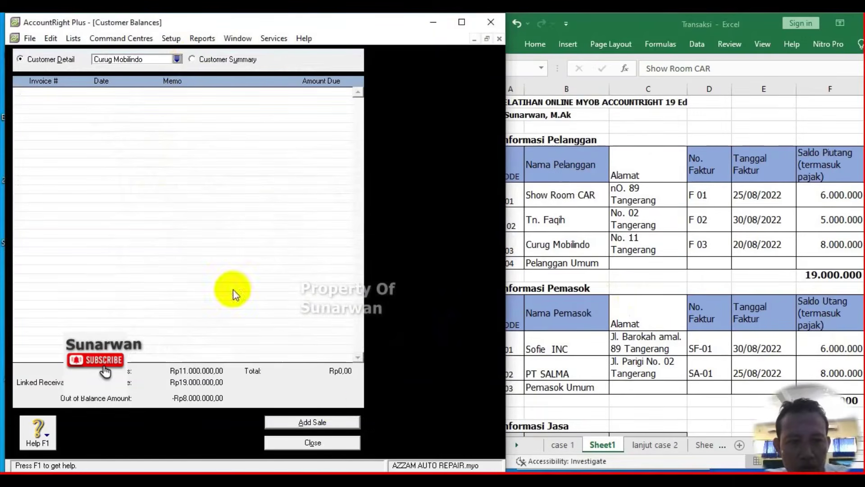
click(307, 425)
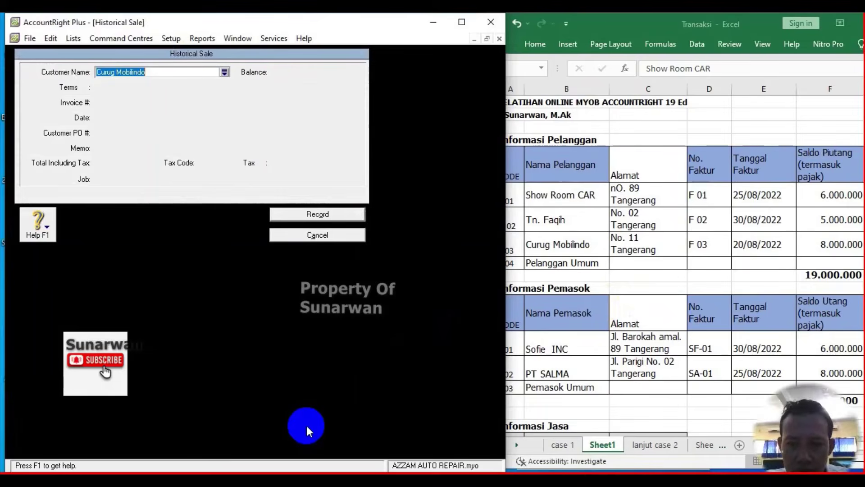
key(Tab)
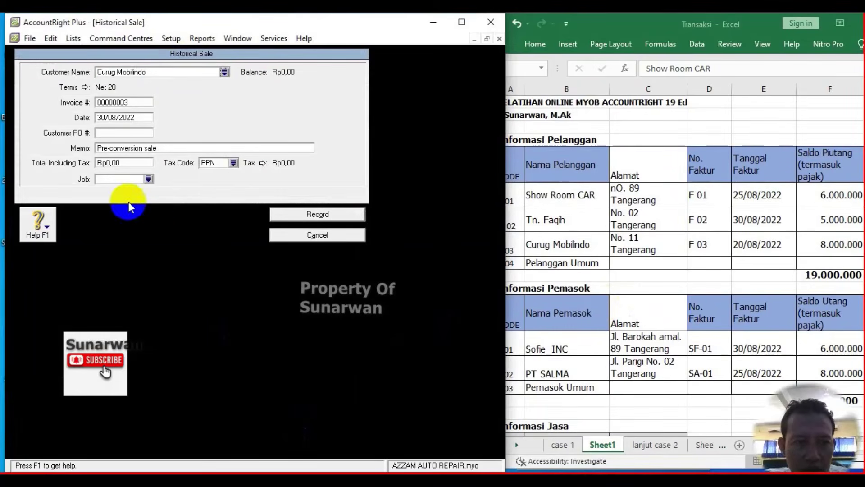
Give Curug Mobilindo's historical sale invoice number F 03 and date 20/08/2022
click(118, 103)
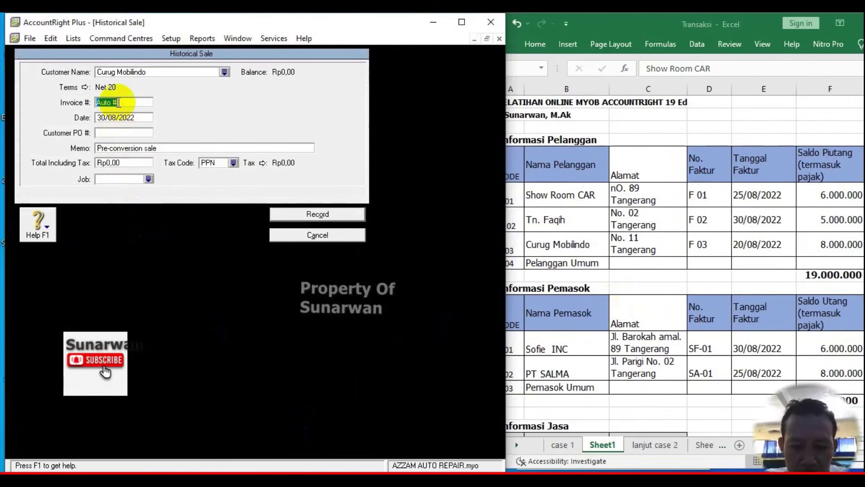
text(F -9)
text( 03)
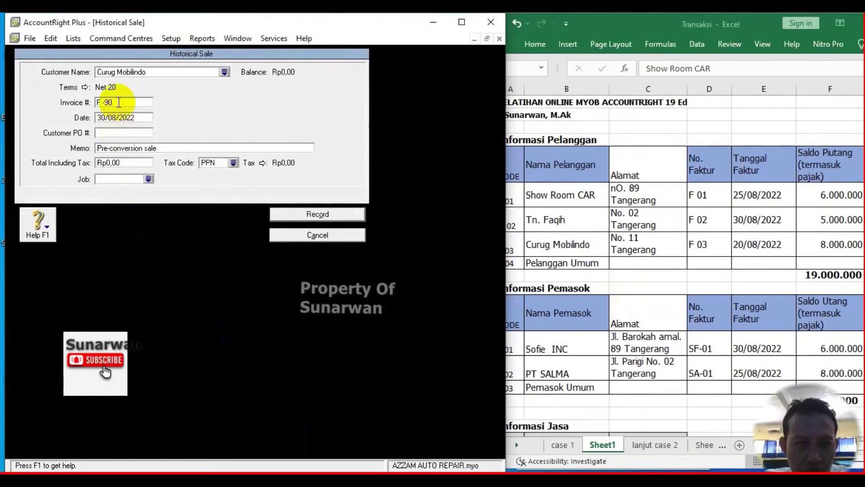
key(BackSpace)
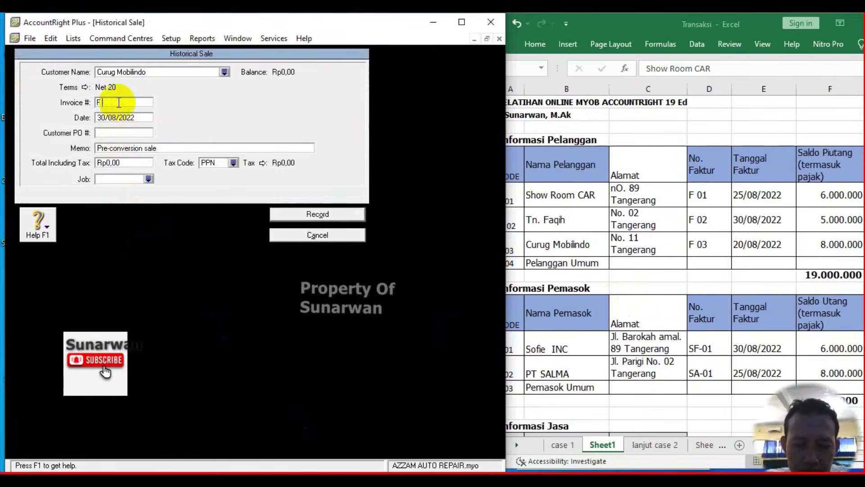
text(03)
key(Tab)
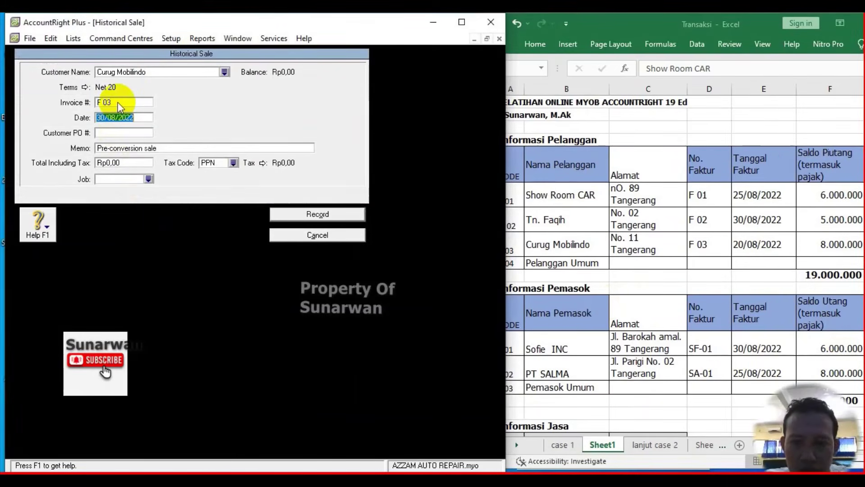
text(20)
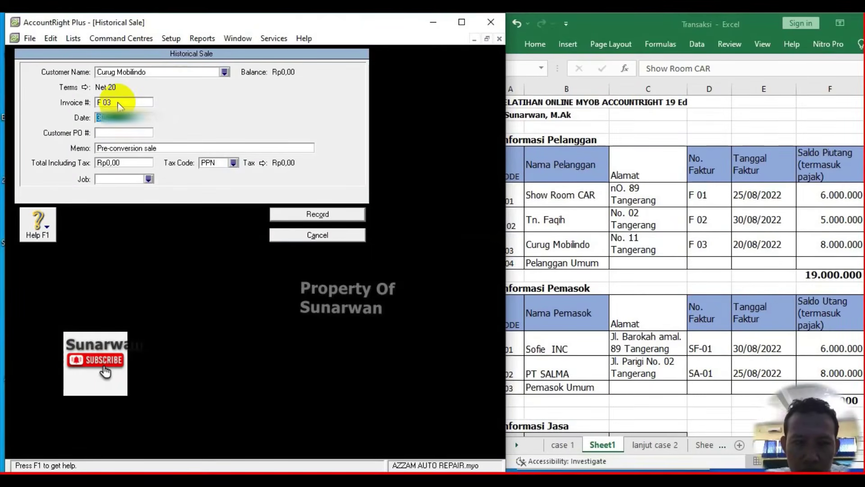
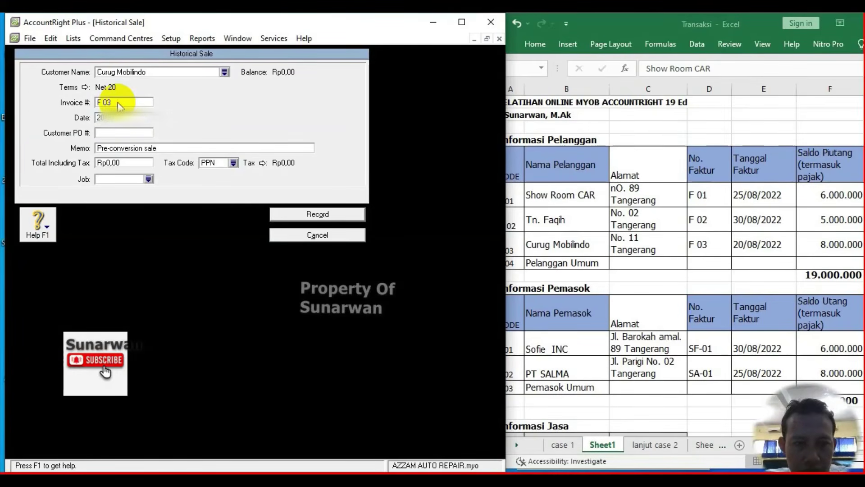
Enter a tax-inclusive total of 8000000 with tax code N-T and record the Curug Mobilindo sale
click(128, 162)
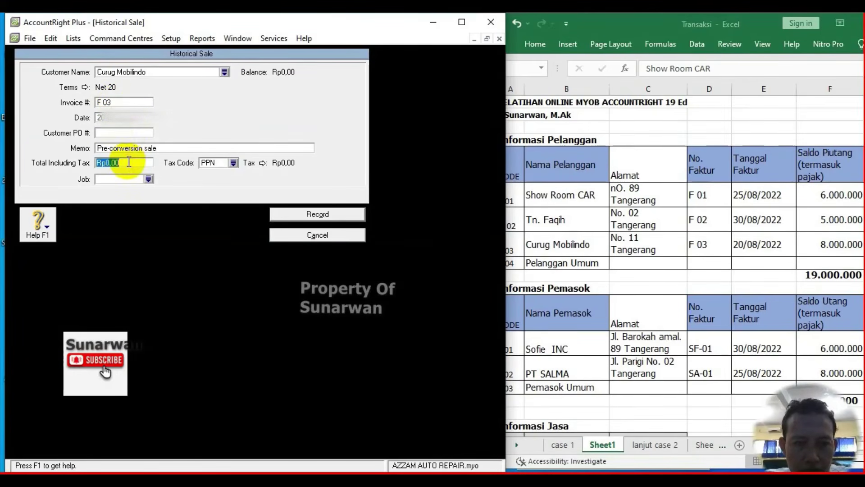
text(80)
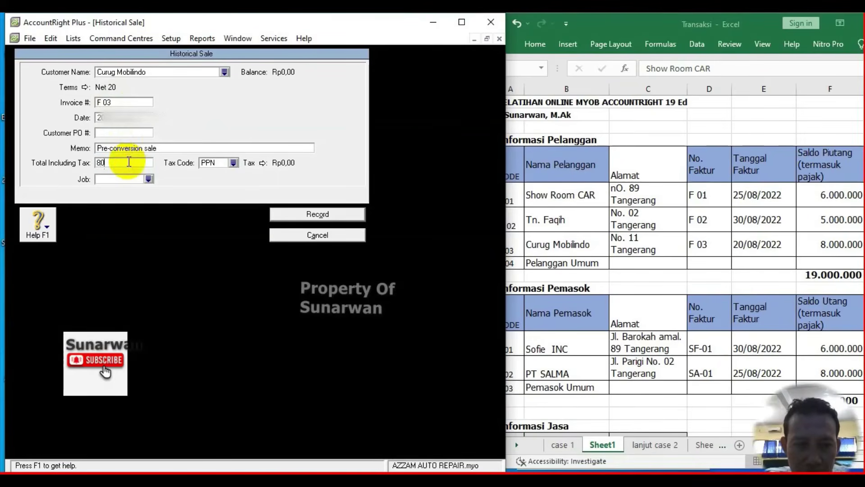
text(00000)
key(Tab)
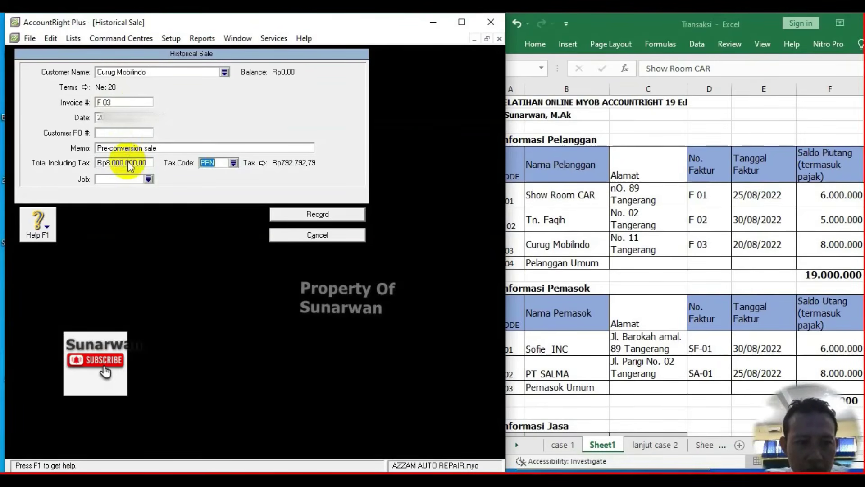
click(233, 163)
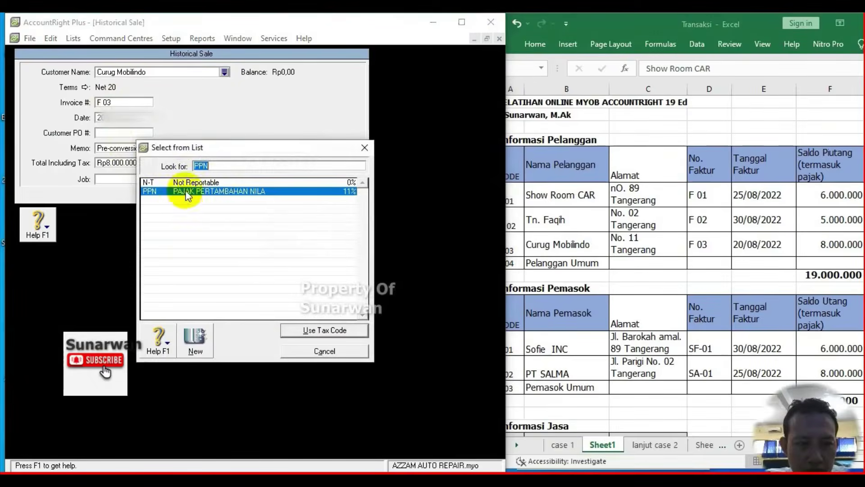
double_click(187, 182)
click(296, 215)
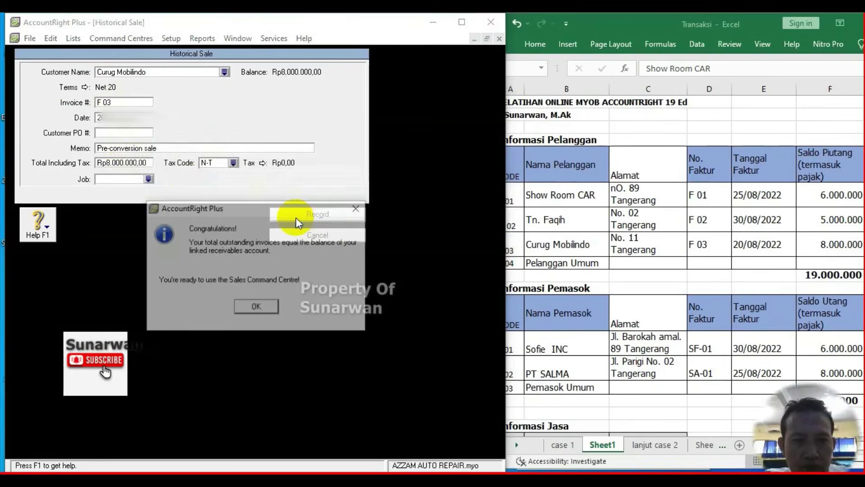
click(236, 304)
click(245, 294)
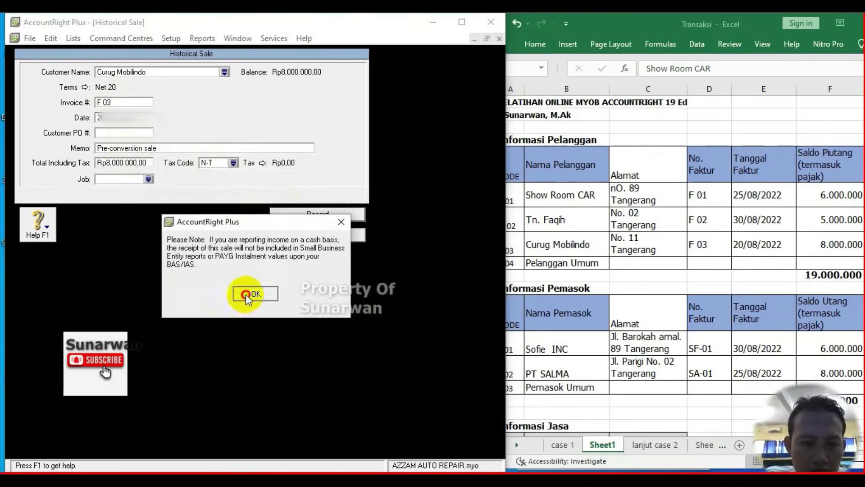
Close the customer balances and open the supplier opening balances
click(297, 444)
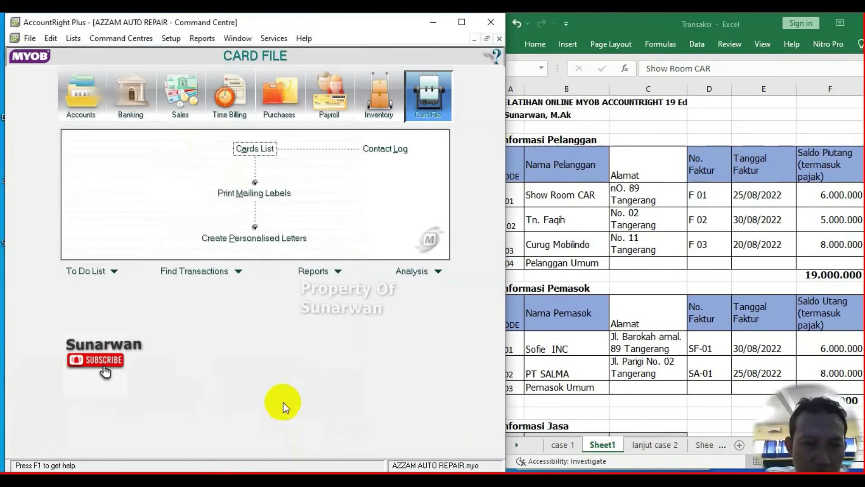
click(167, 39)
mouse_move(198, 81)
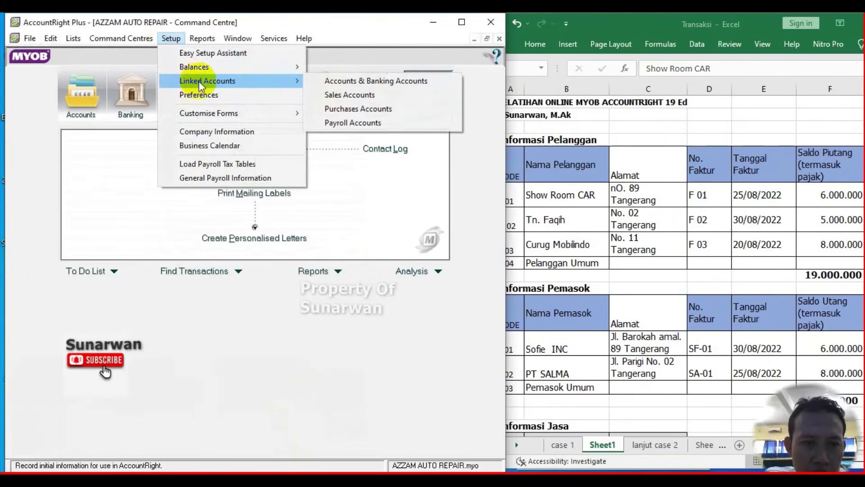
mouse_move(282, 67)
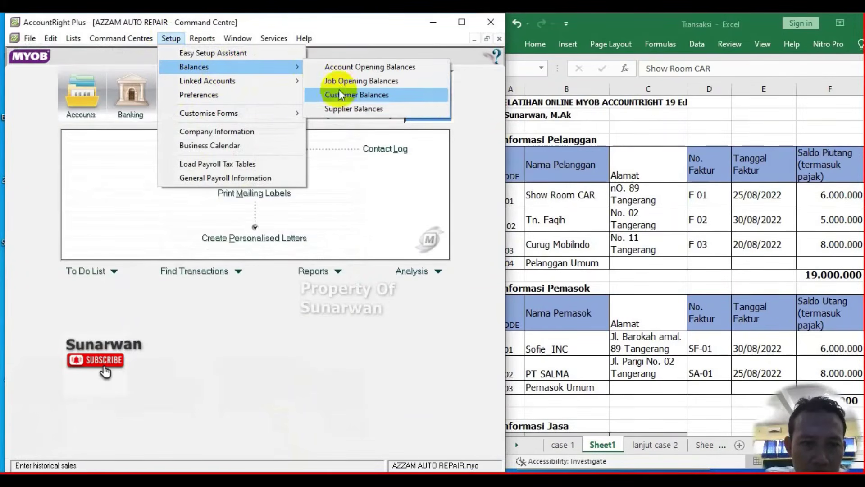
click(336, 109)
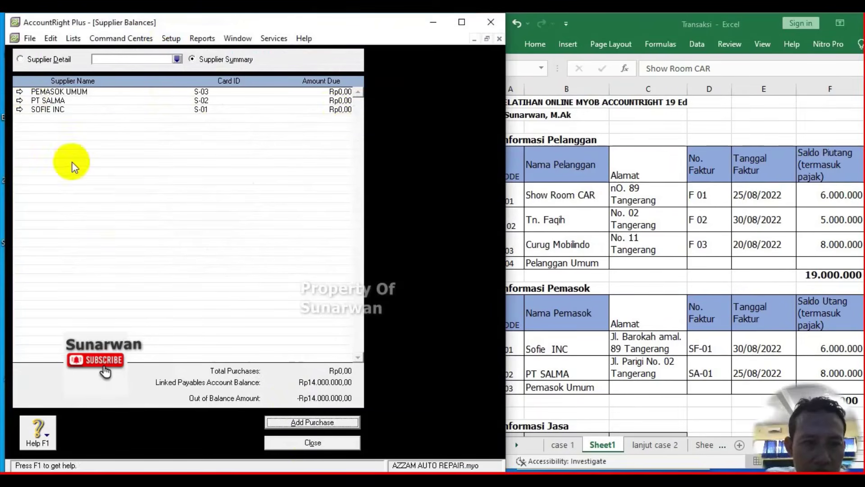
Open SOFIE INC's supplier balance details and start a historical purchase for that supplier
click(670, 293)
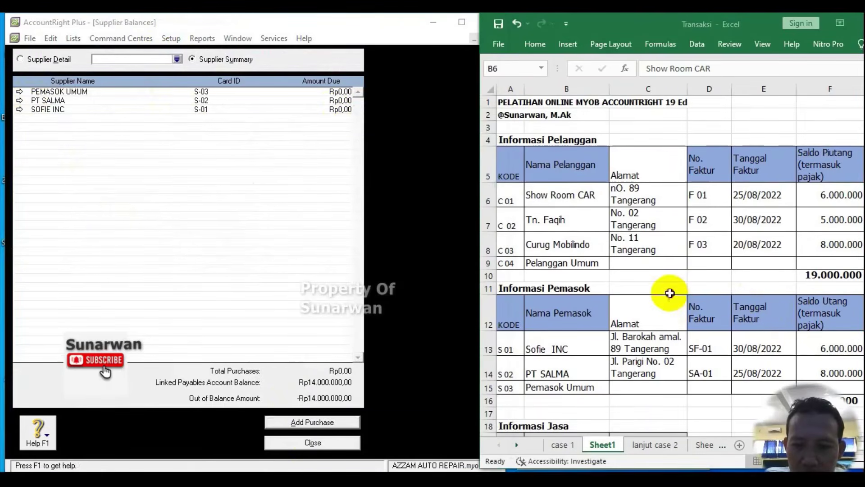
click(19, 110)
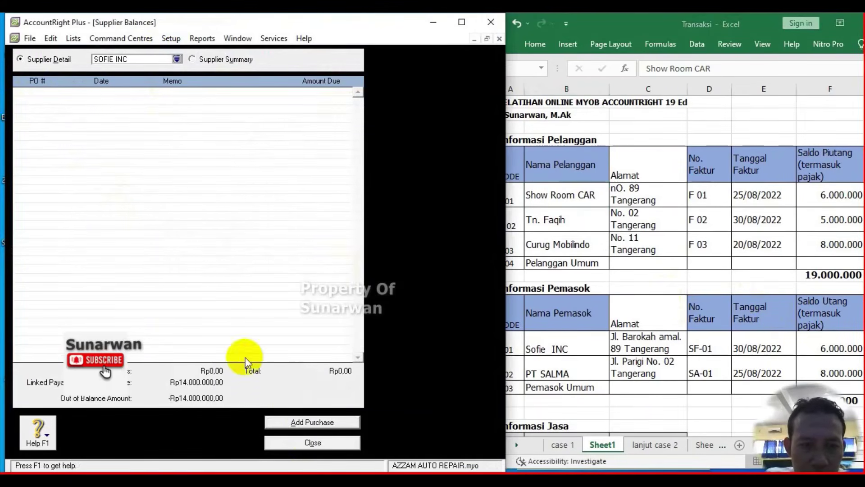
click(275, 423)
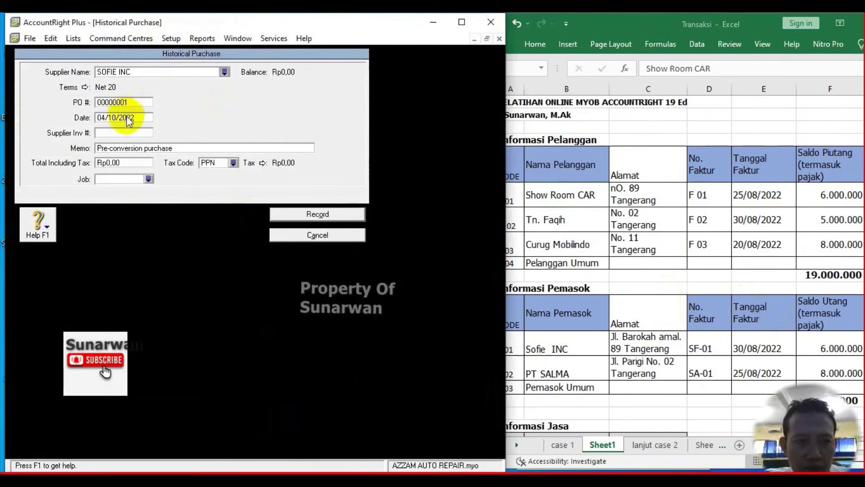
Enter the date 25/08/2022 and supplier invoice number SF-01 on SOFIE INC's historical purchase
click(130, 119)
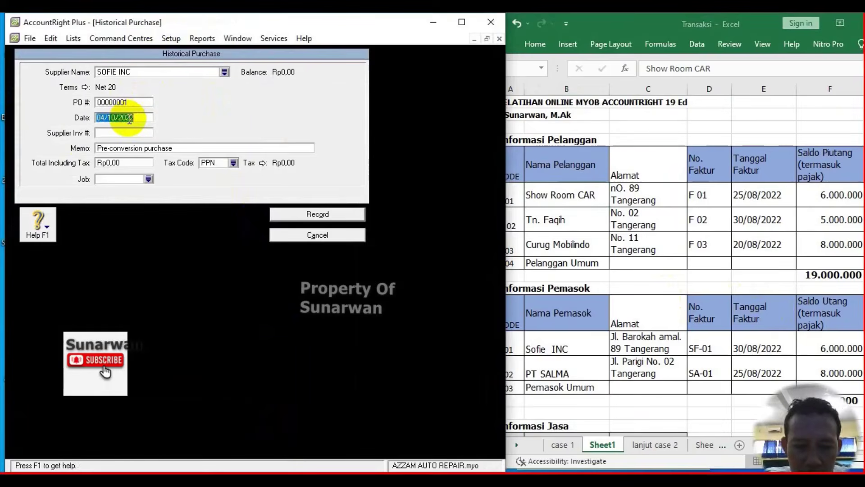
text(25/)
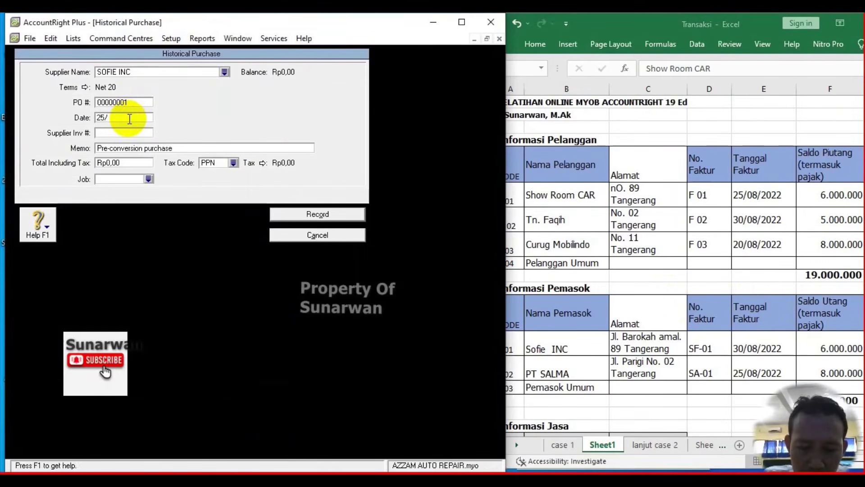
text(08/20)
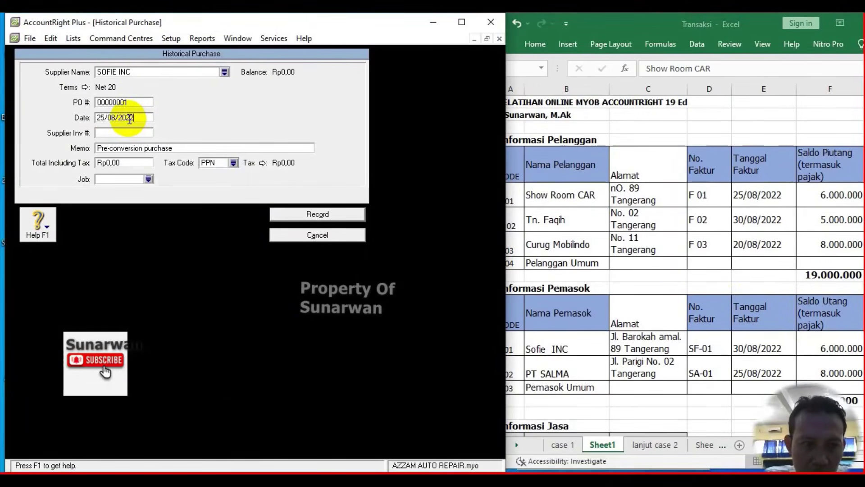
text(22)
key(Tab)
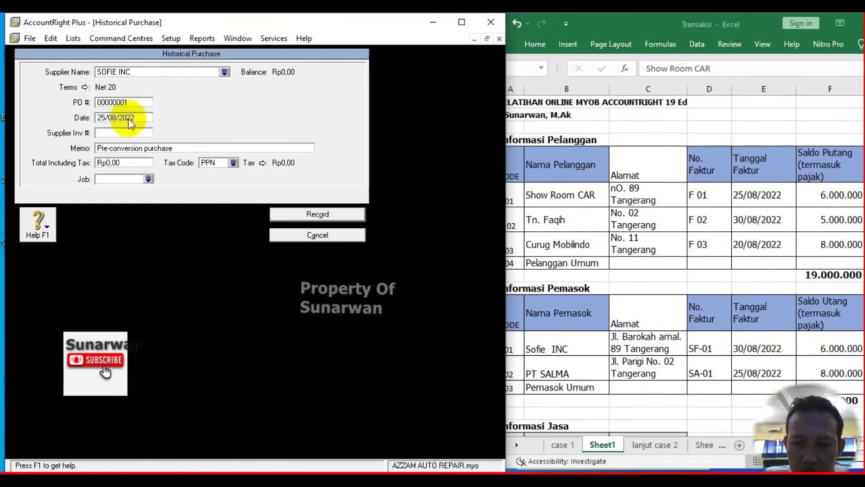
text(SF)
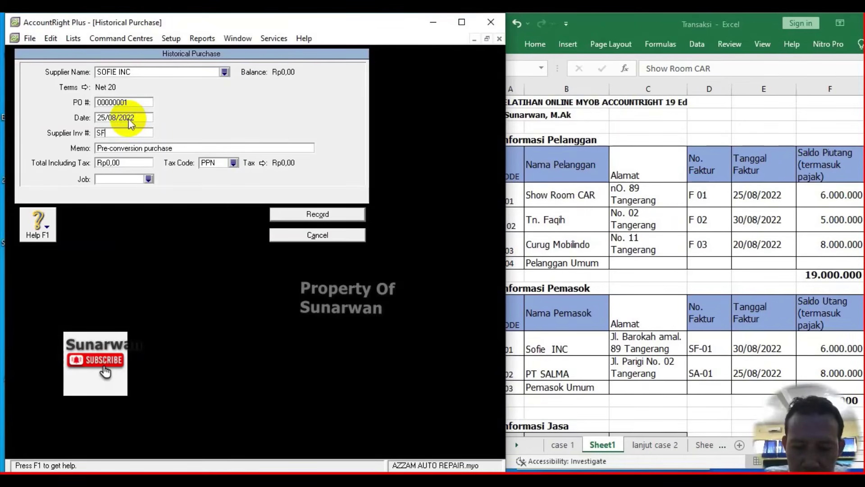
text(-01)
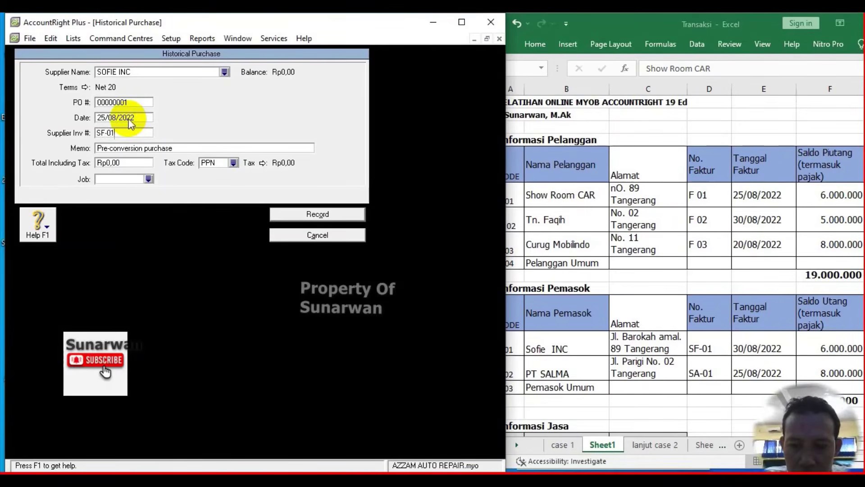
key(Tab)
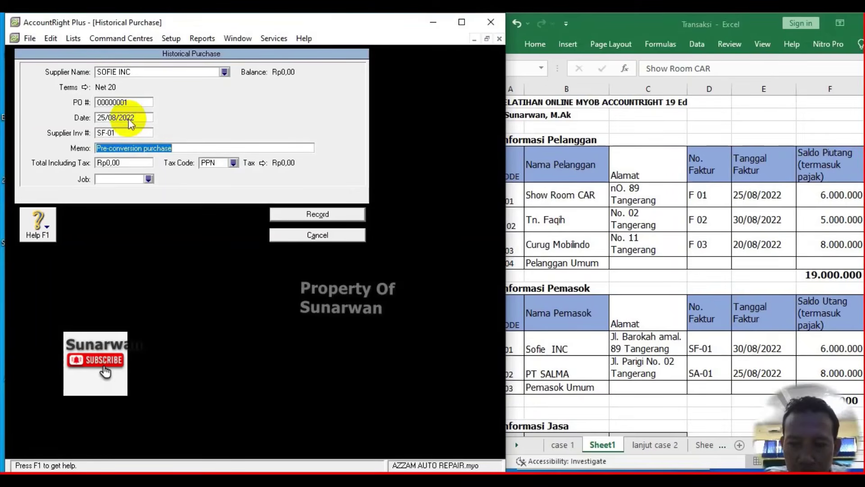
Correct the date of SOFIE INC's historical purchase to 30/08/2022
double_click(107, 118)
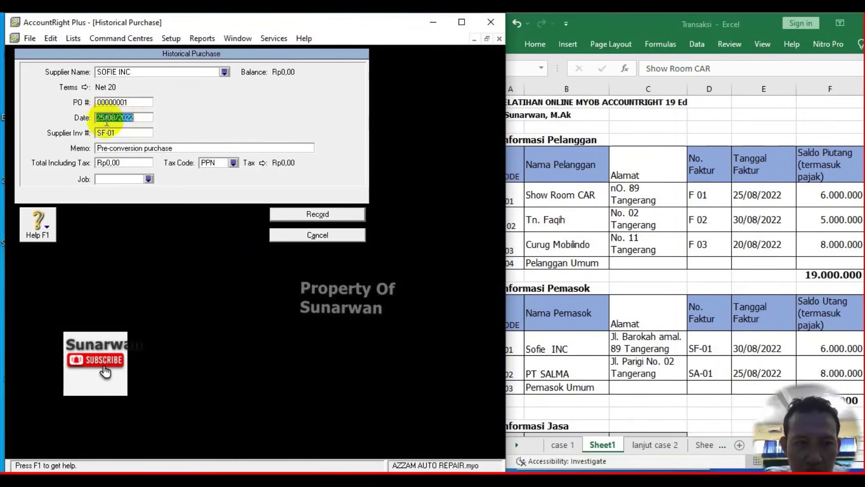
click(103, 117)
key(BackSpace)
key(BackSpace)
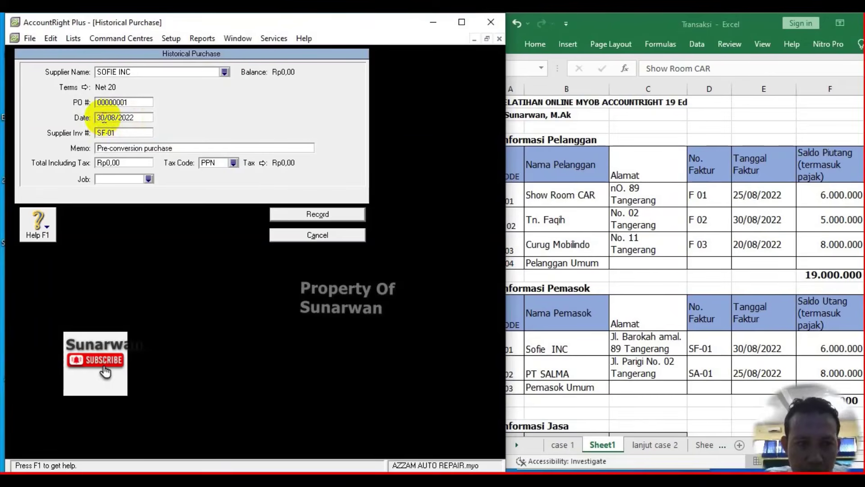
text(30)
Enter a tax-inclusive total of 6000000 with tax code N-T and record the SOFIE INC purchase
double_click(128, 164)
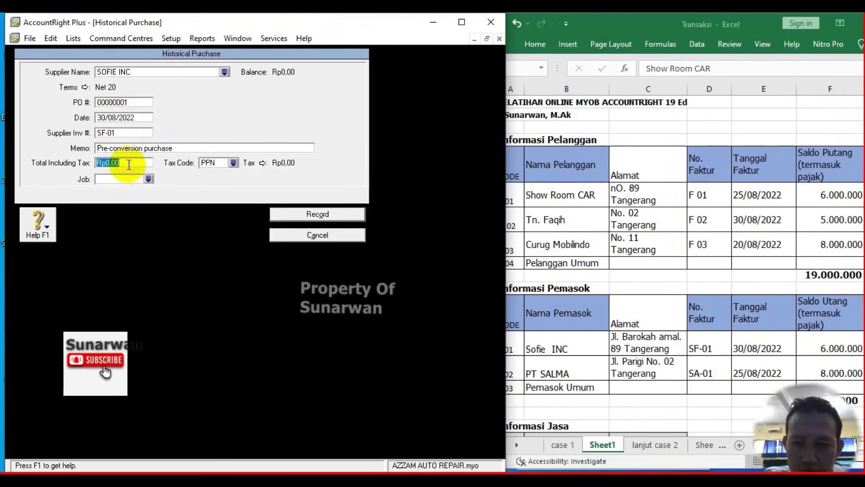
text(6000)
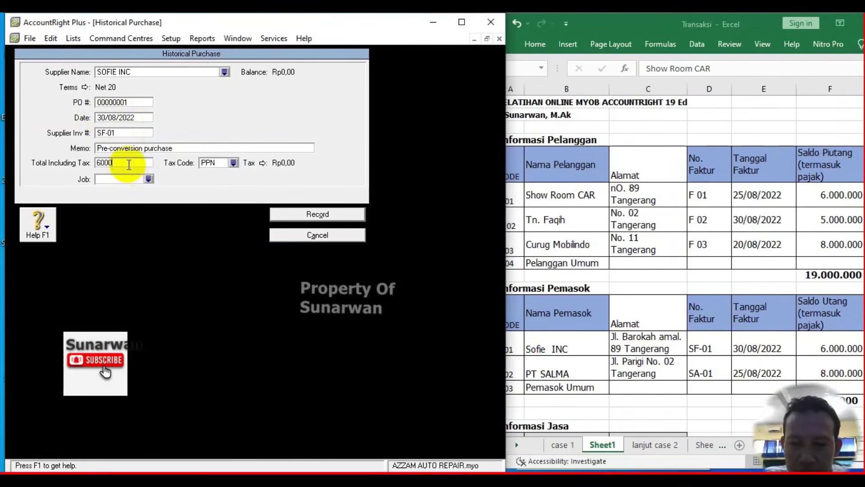
text(000,00)
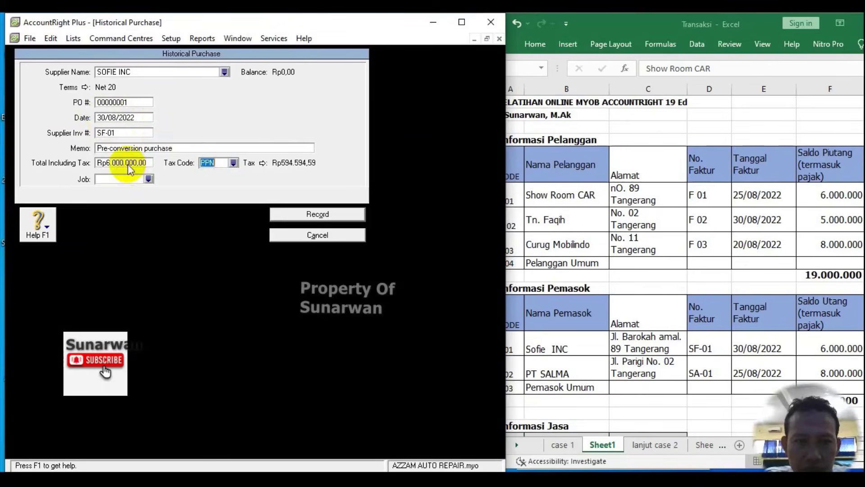
click(233, 163)
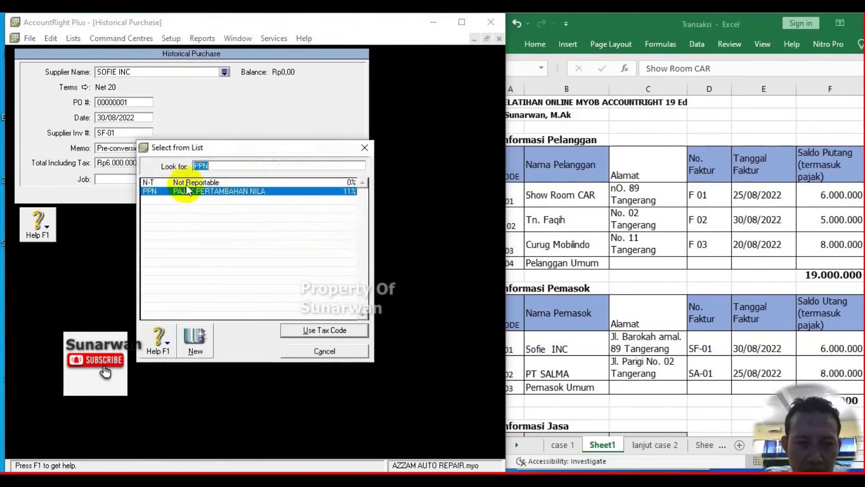
double_click(185, 183)
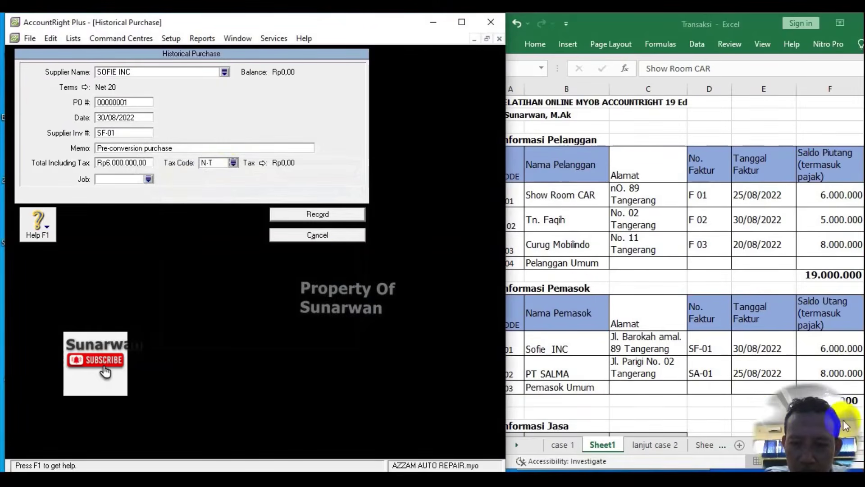
click(275, 213)
click(243, 293)
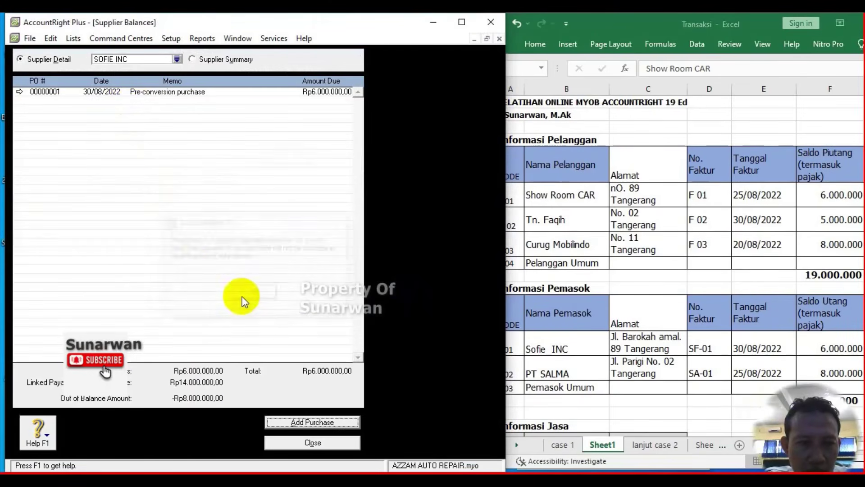
Switch the supplier balances to PT SALMA and start a historical purchase for that supplier
click(177, 59)
double_click(147, 191)
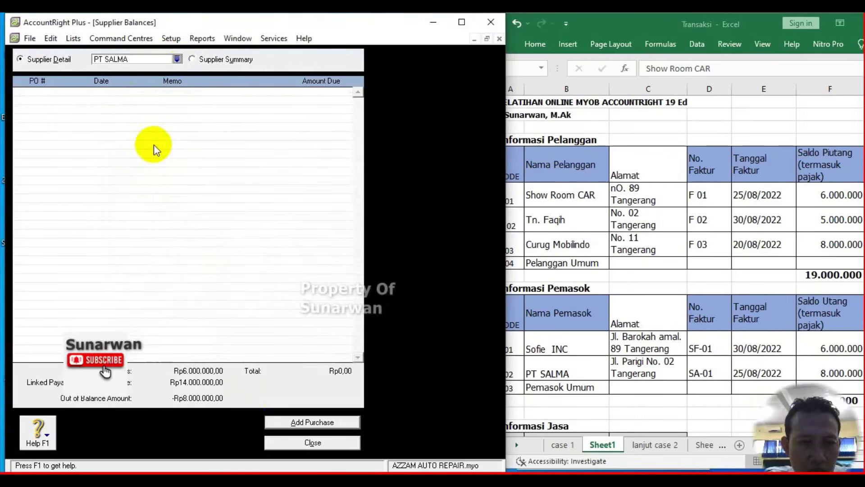
click(272, 423)
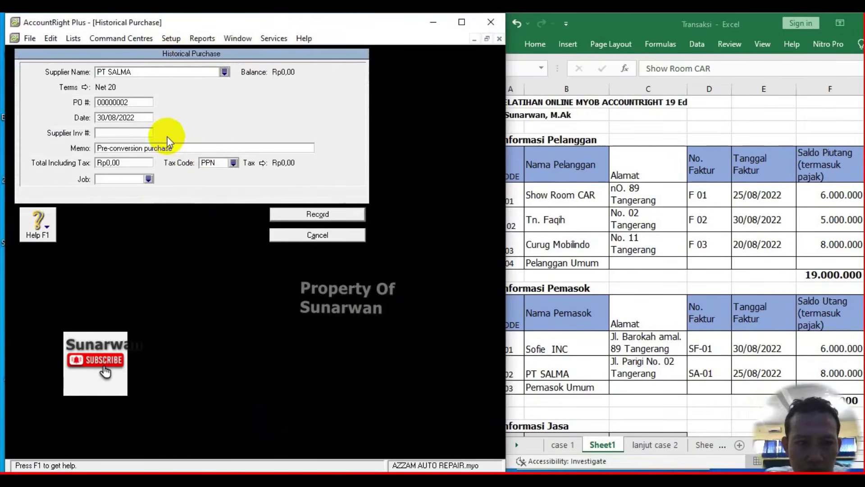
Give PT SALMA's historical purchase the date 25/08/2022 and supplier invoice number SA-01
click(131, 116)
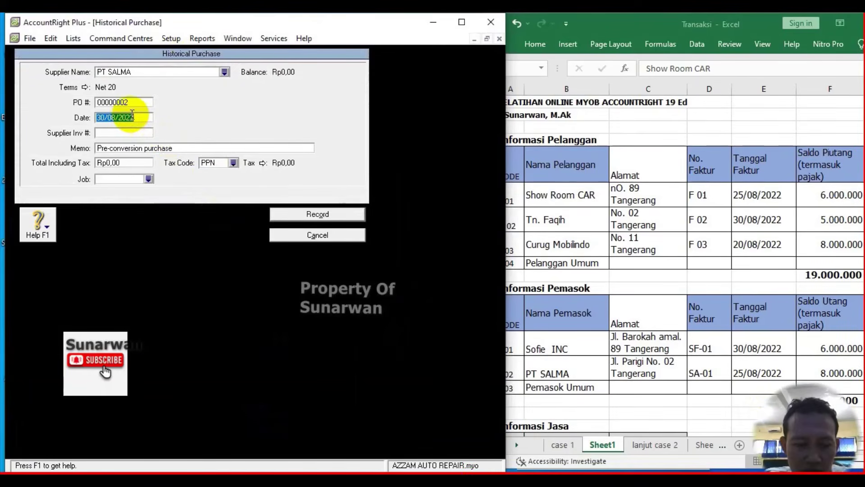
text(25/08)
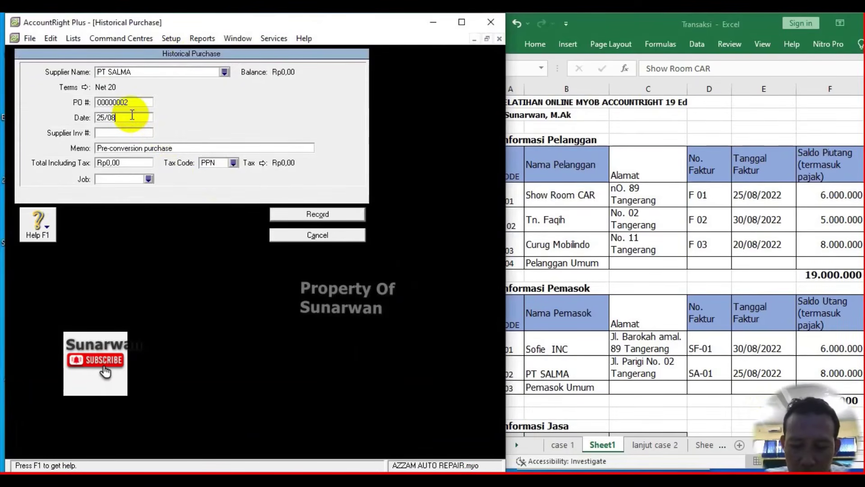
text(/2022)
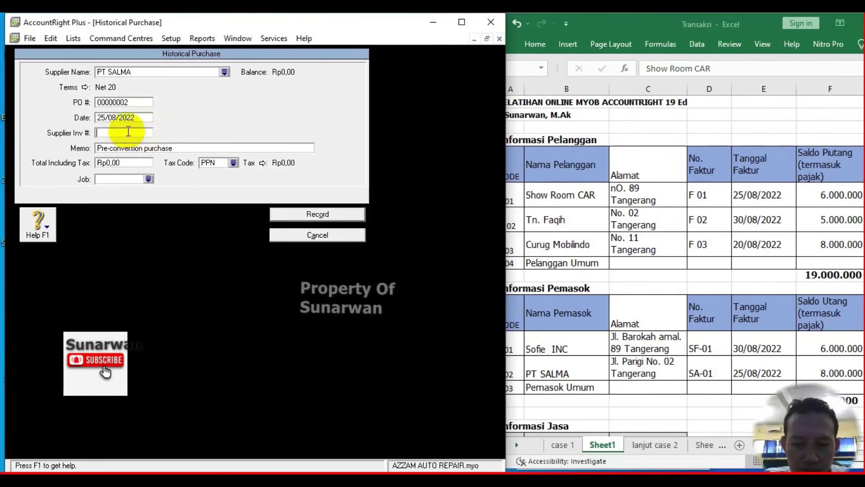
text(SA-01)
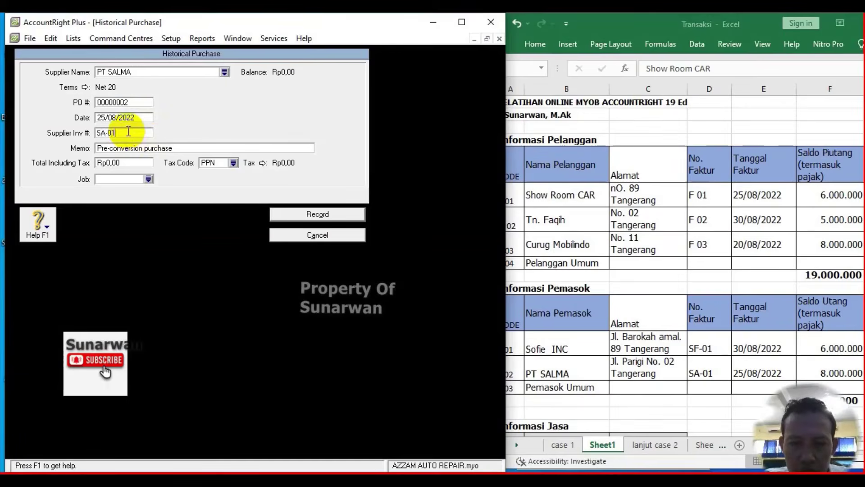
Set the PT SALMA purchase's tax-inclusive total to 8000000 and its tax code to N-T
key(Tab)
key(Tab)
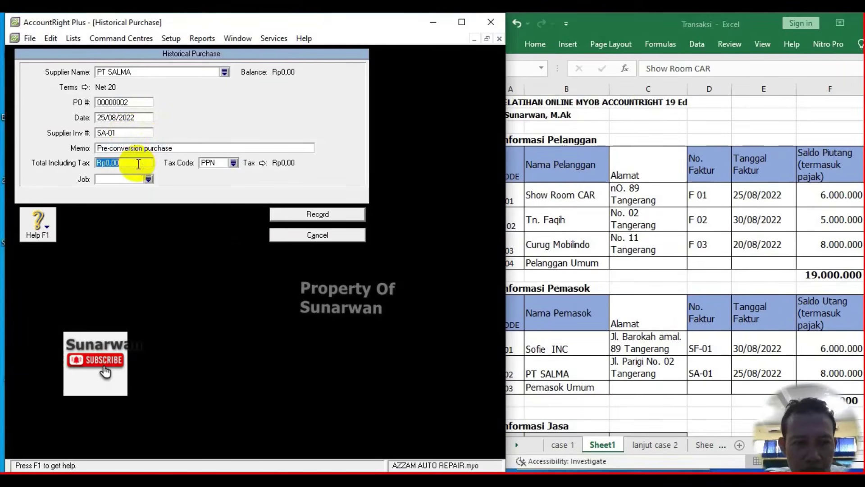
text(8)
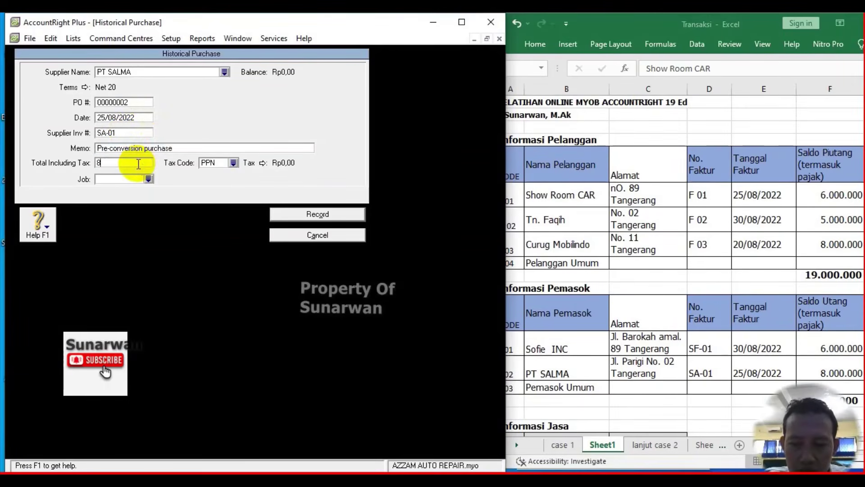
text(000000)
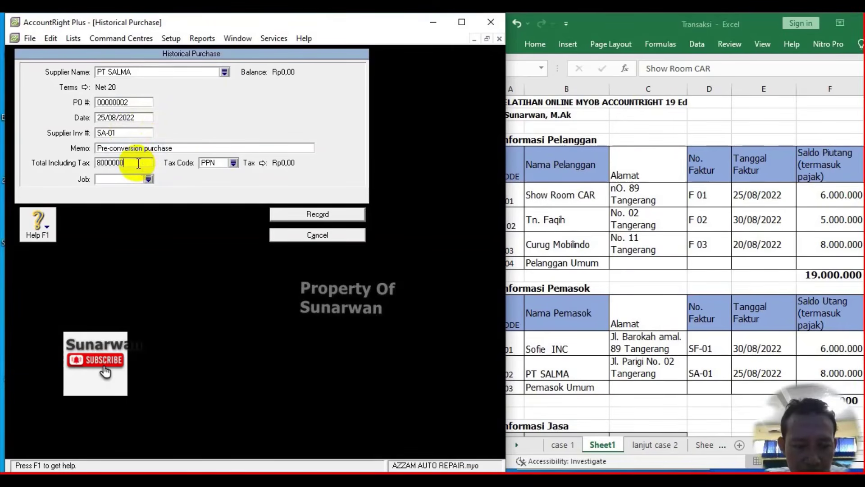
key(Tab)
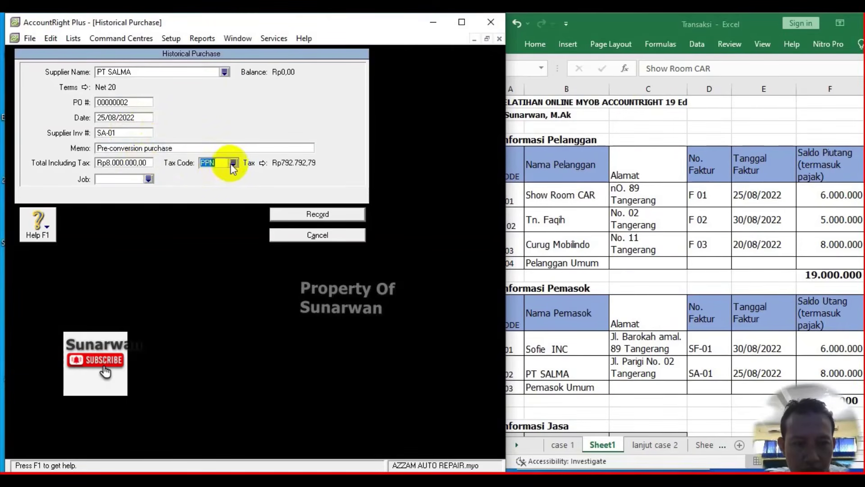
click(232, 162)
double_click(175, 182)
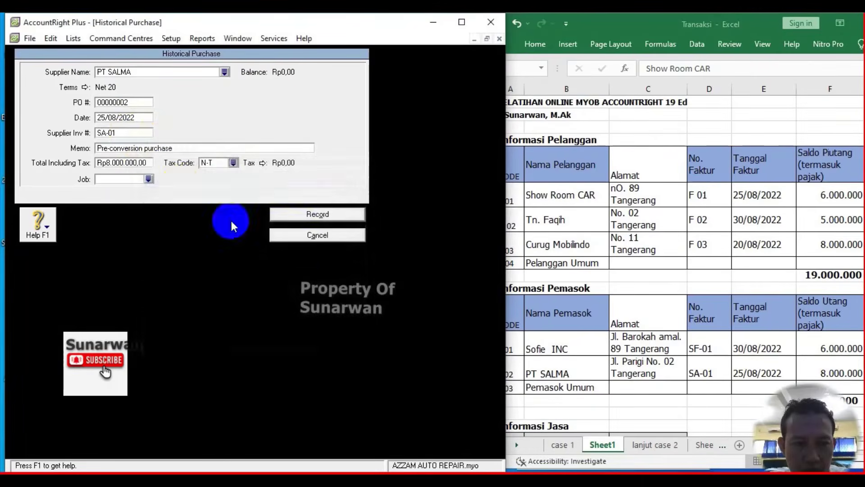
Record the PT SALMA purchase and close the supplier balances
click(297, 217)
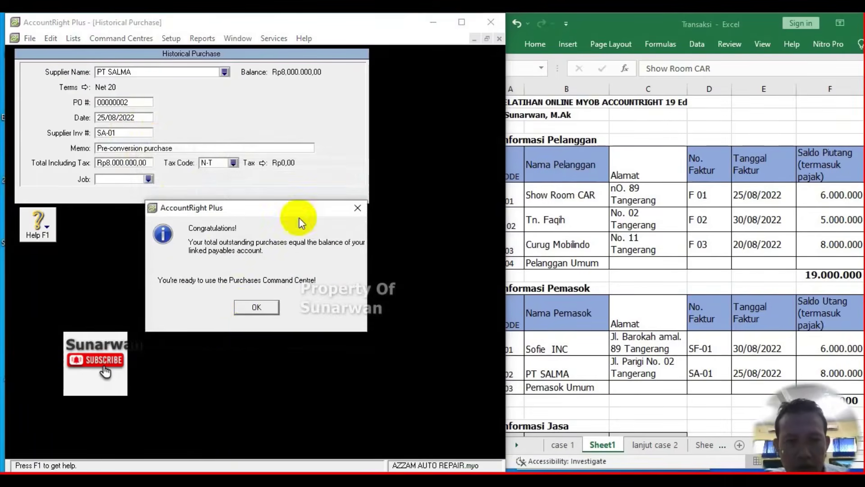
click(240, 306)
click(245, 295)
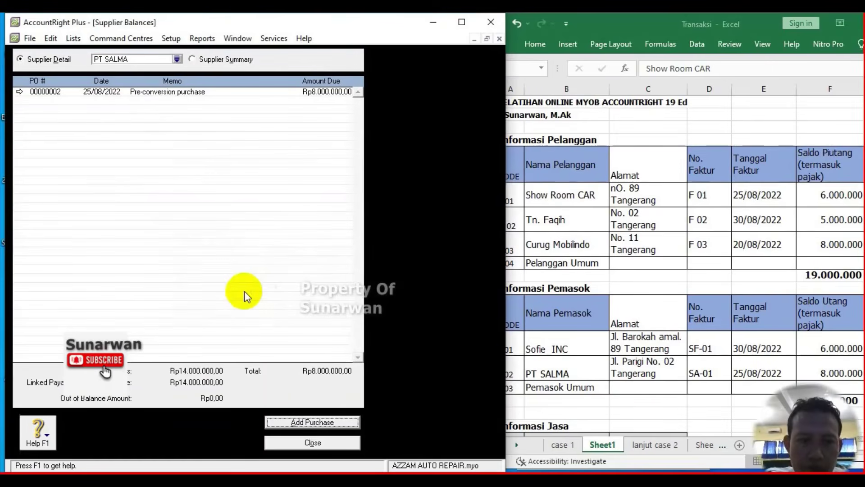
click(300, 443)
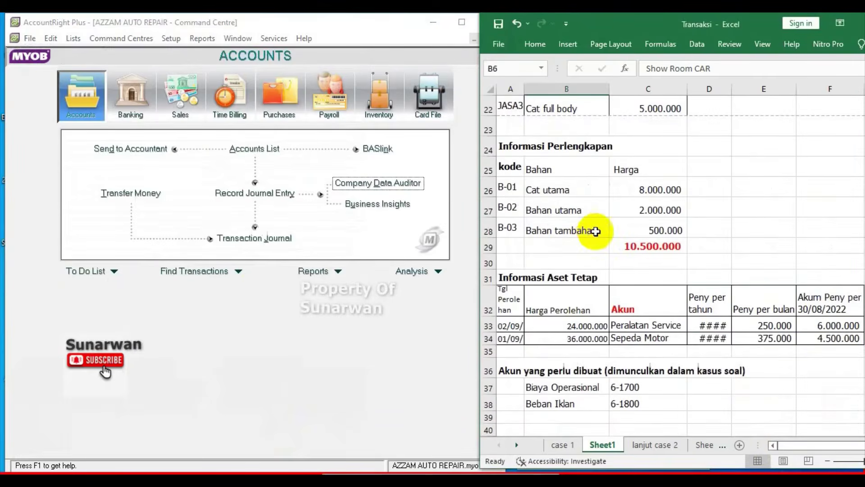
In the Transaksi workbook in Excel, widen column D so the Peny per tahun amounts in the Informasi Aset Tetap table fit
scroll(644, 191, up, 1)
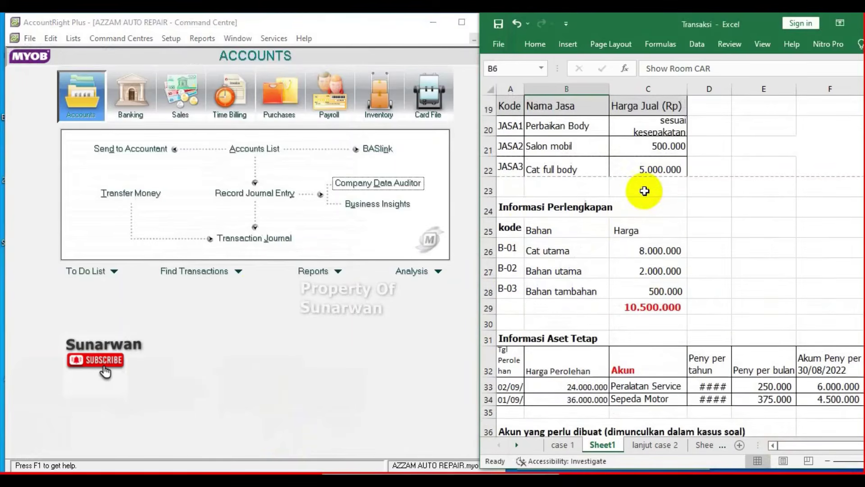
click(559, 225)
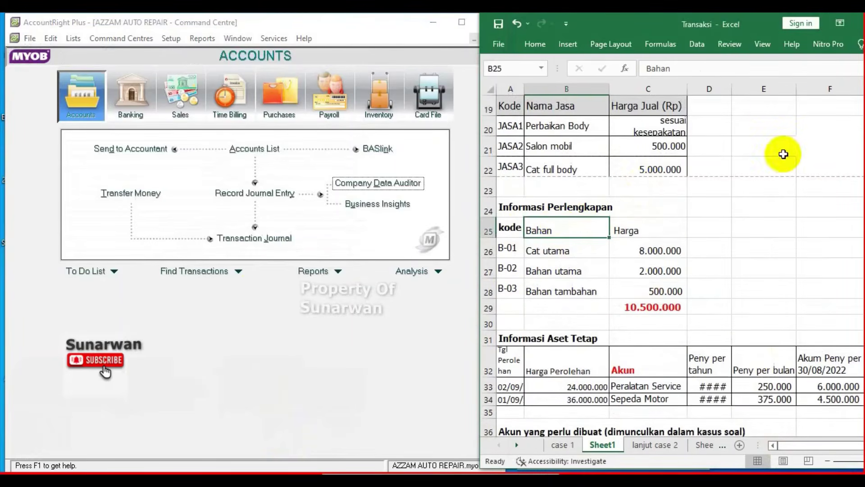
drag(730, 89, 768, 89)
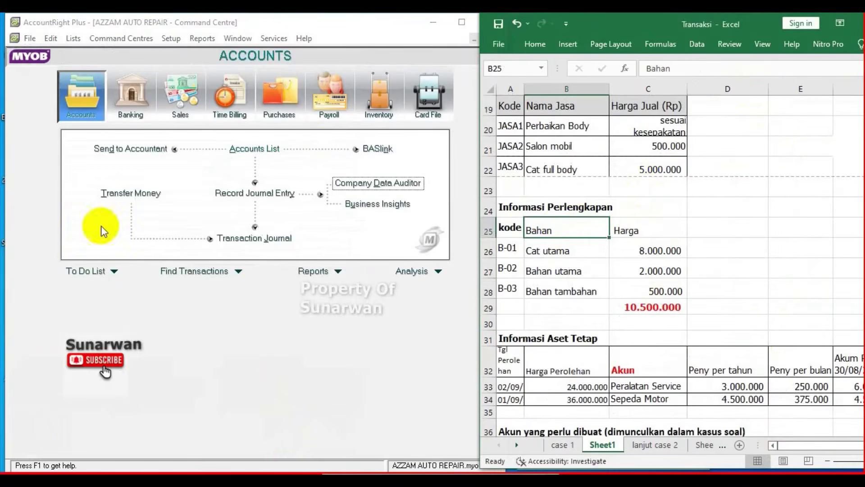
In Count Inventory, enter a counted quantity of 1 for items A1, A2, B-01, B-02 and B-03
click(376, 106)
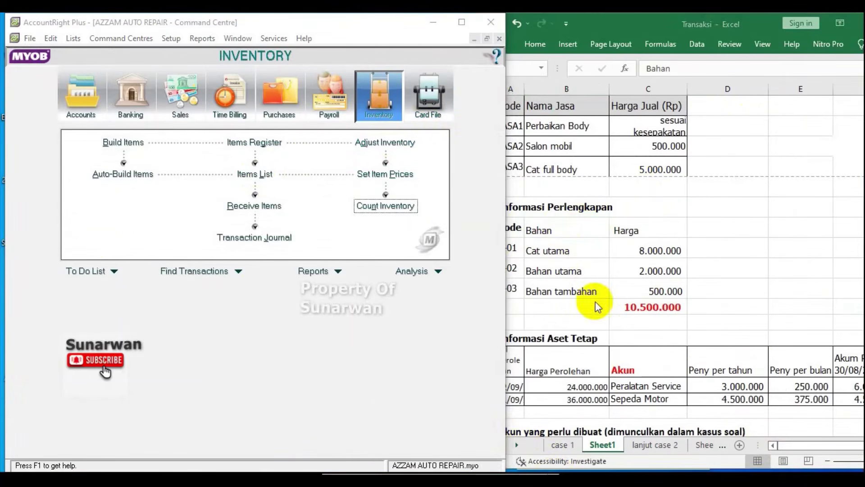
click(579, 228)
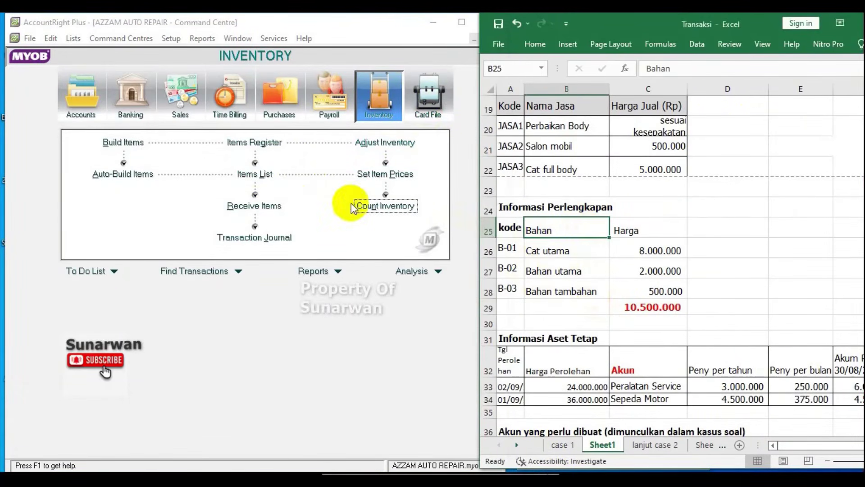
click(264, 174)
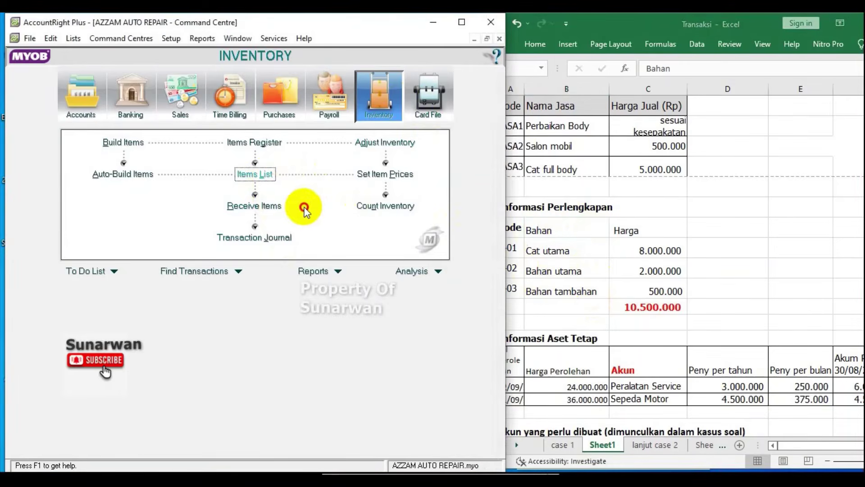
click(366, 206)
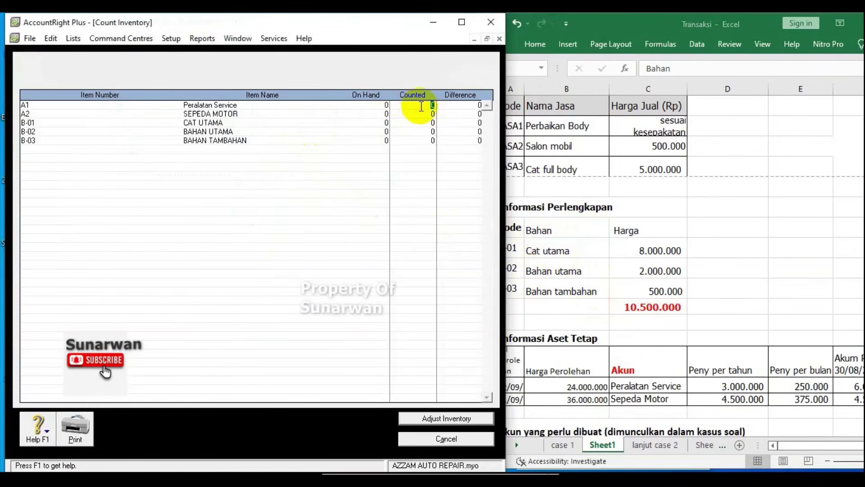
text(1)
click(432, 115)
text(1)
click(430, 123)
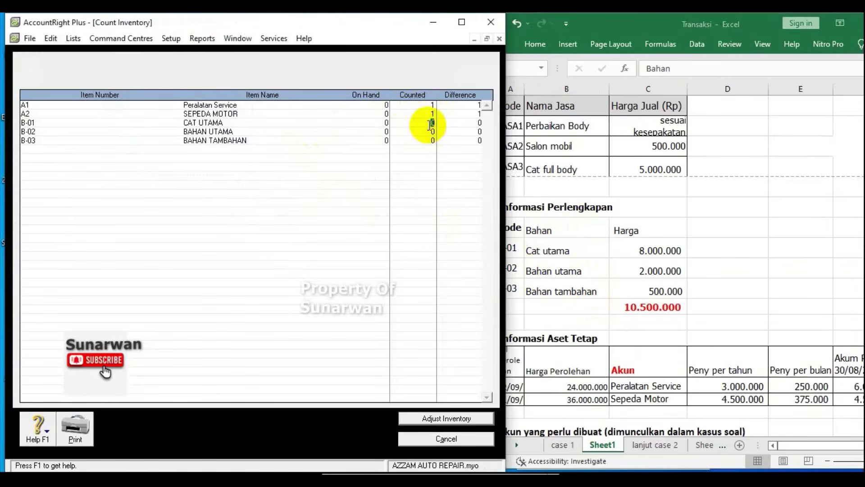
text(1)
click(432, 131)
text(1)
click(430, 140)
text(1)
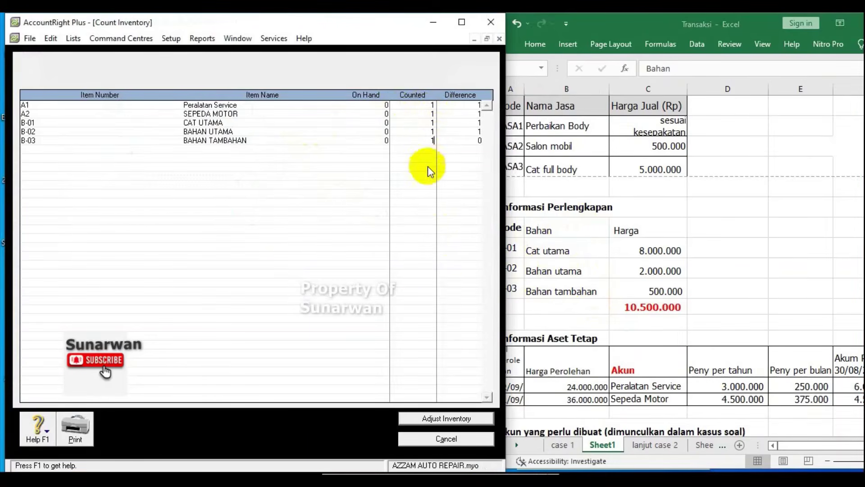
Adjust the inventory as opening balances, with 1-1500 Perlengkapan service as the default adjustment account
click(445, 423)
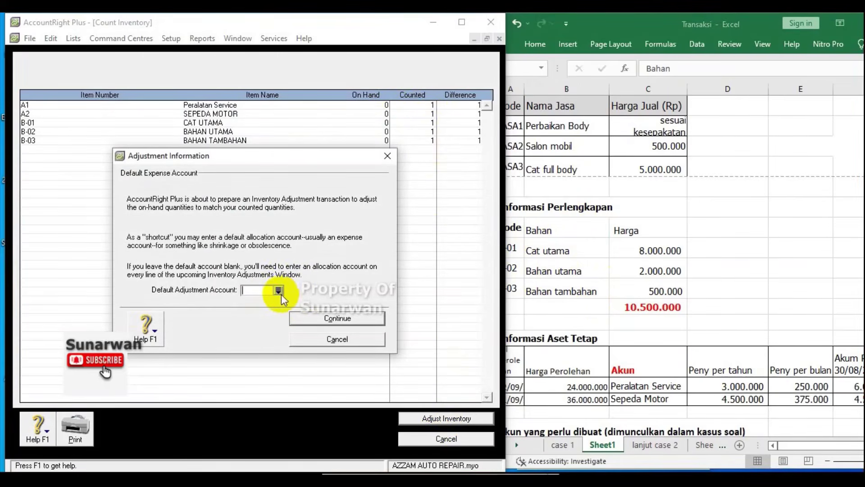
click(278, 291)
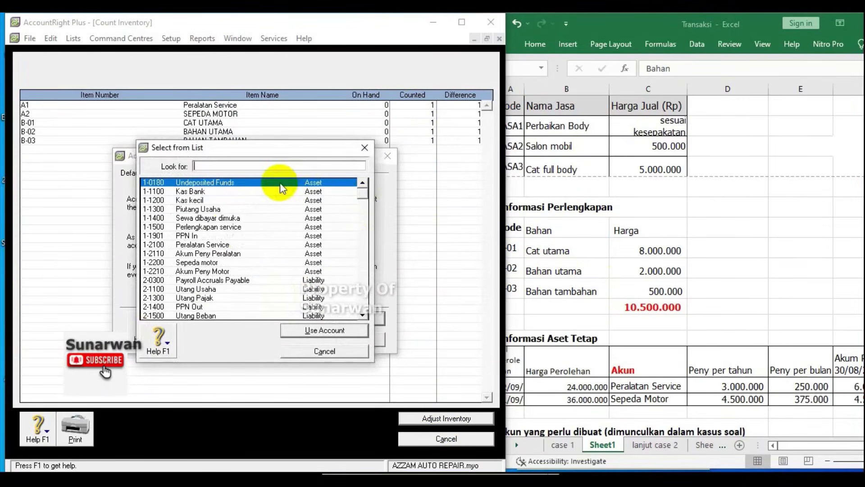
double_click(221, 227)
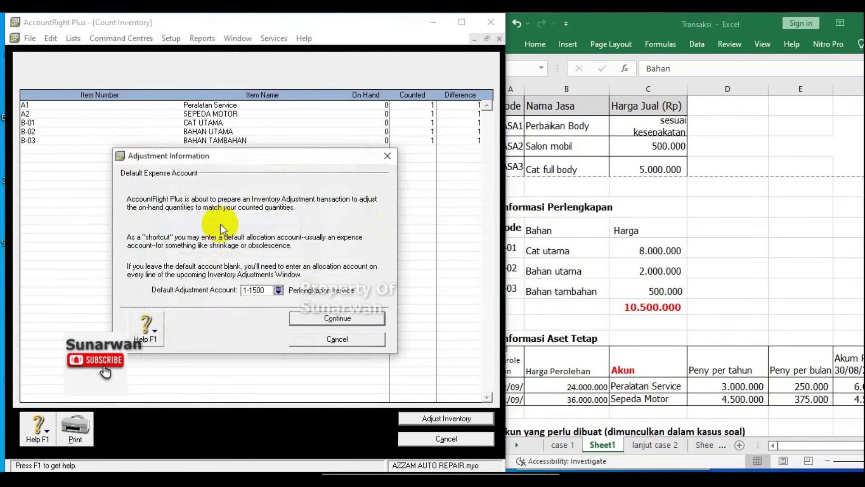
click(312, 314)
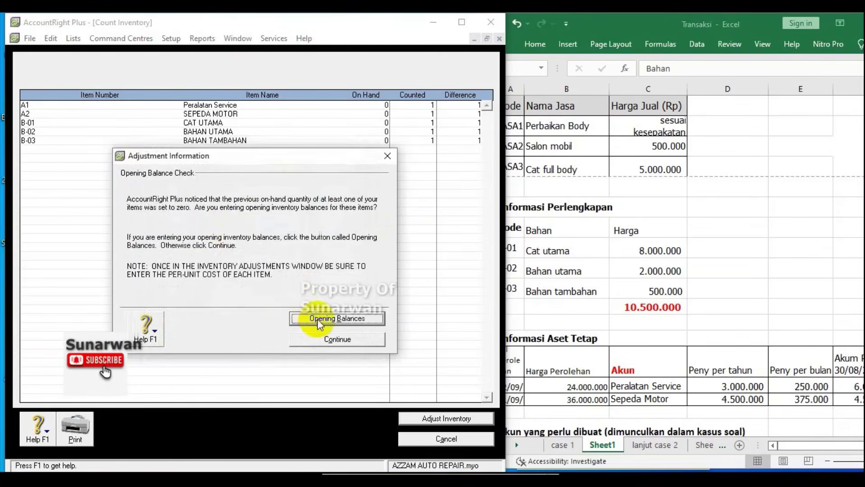
click(317, 318)
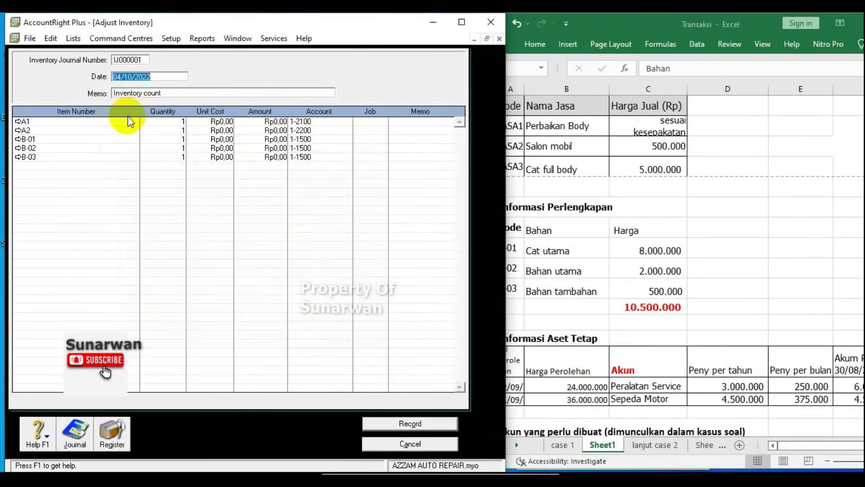
click(571, 267)
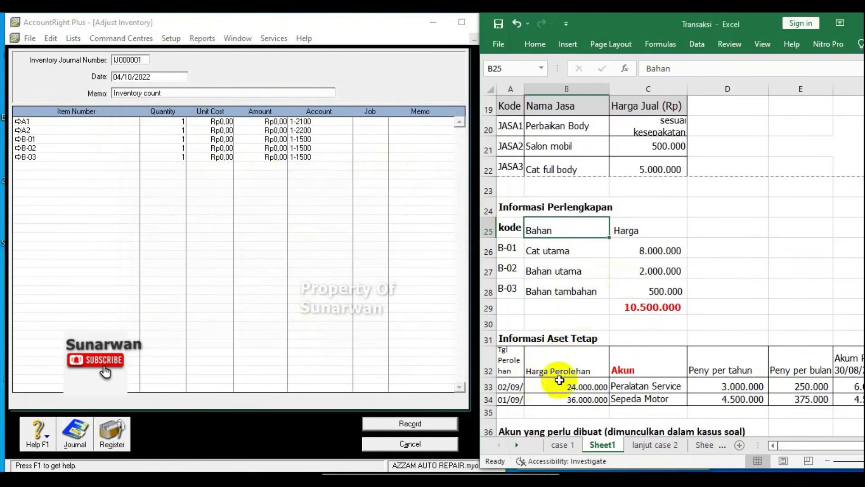
click(307, 129)
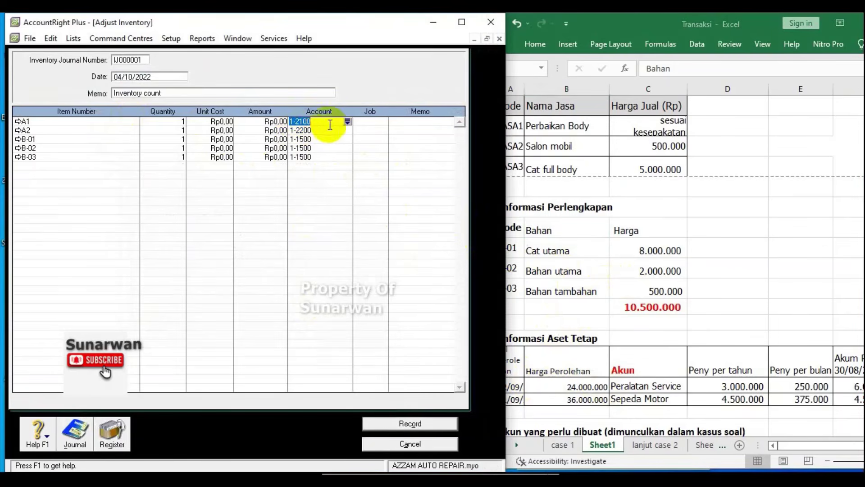
click(347, 122)
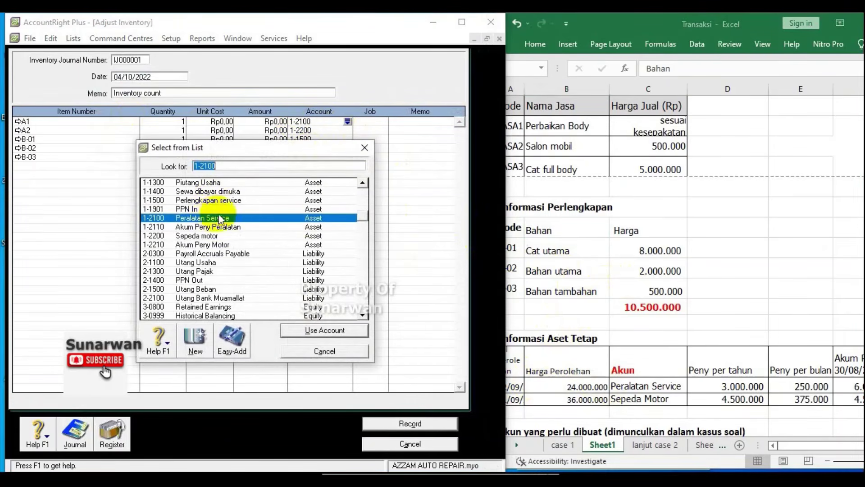
click(364, 149)
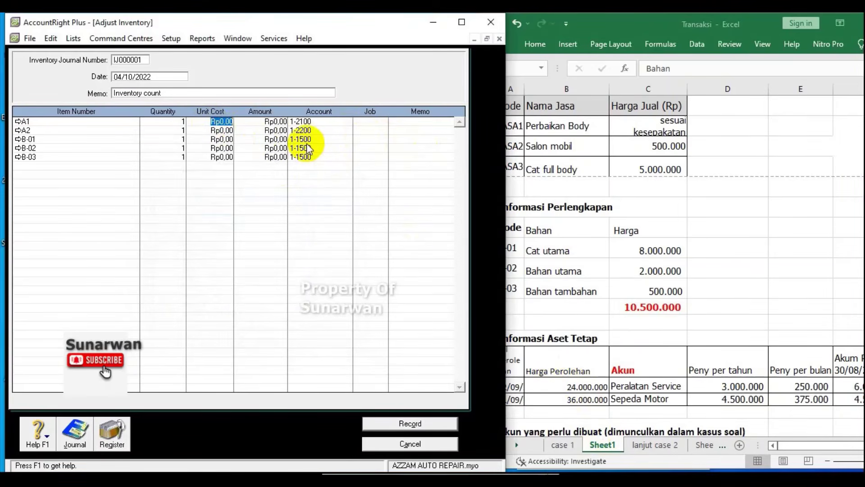
Set the unit cost of item A1 to 24000000 and of item A2 to 36000000
text(24000000)
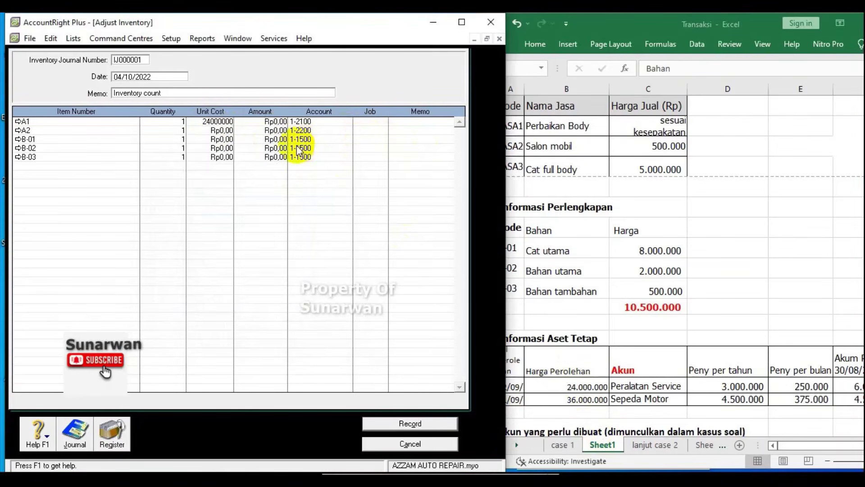
click(219, 131)
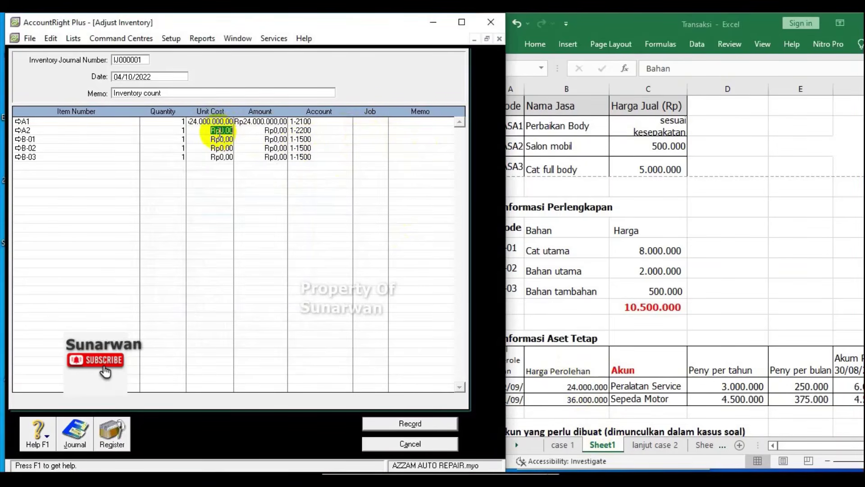
text(360000)
Set the unit cost of item B-01 to 8000000
click(222, 137)
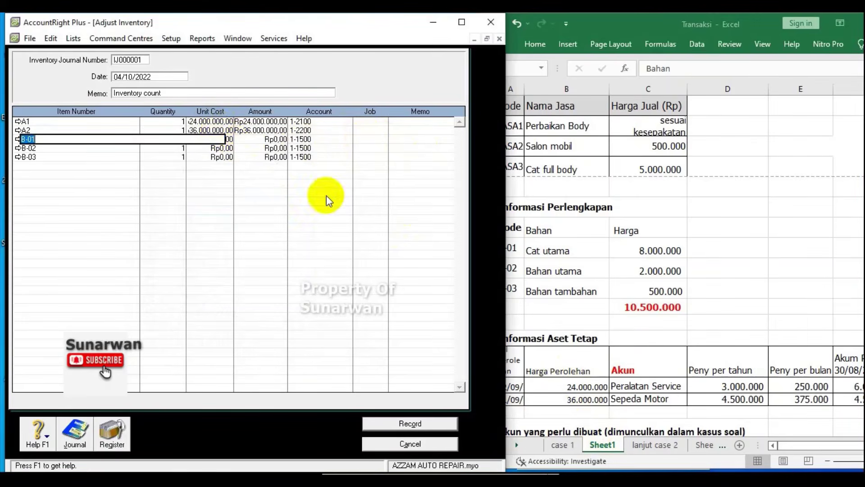
click(538, 252)
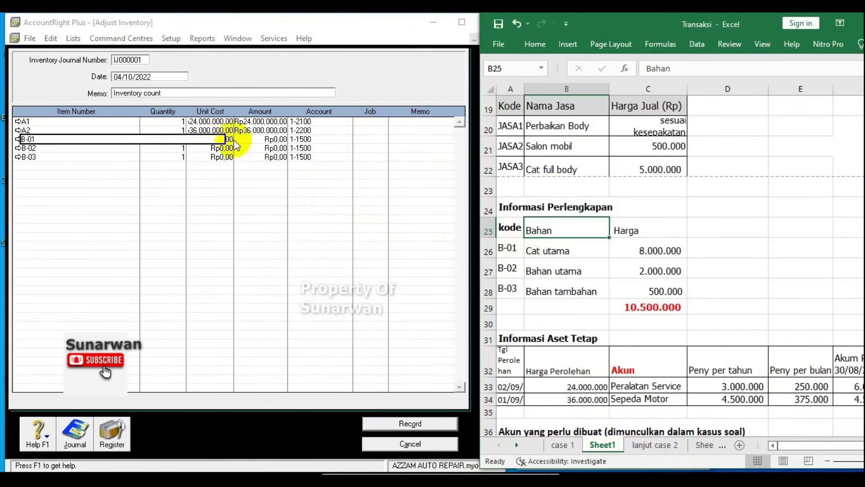
key(Right)
click(500, 228)
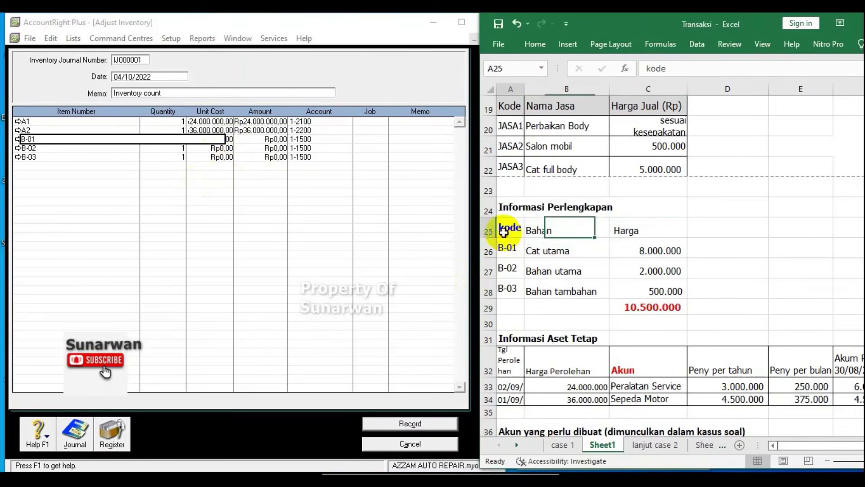
click(192, 183)
key(Tab)
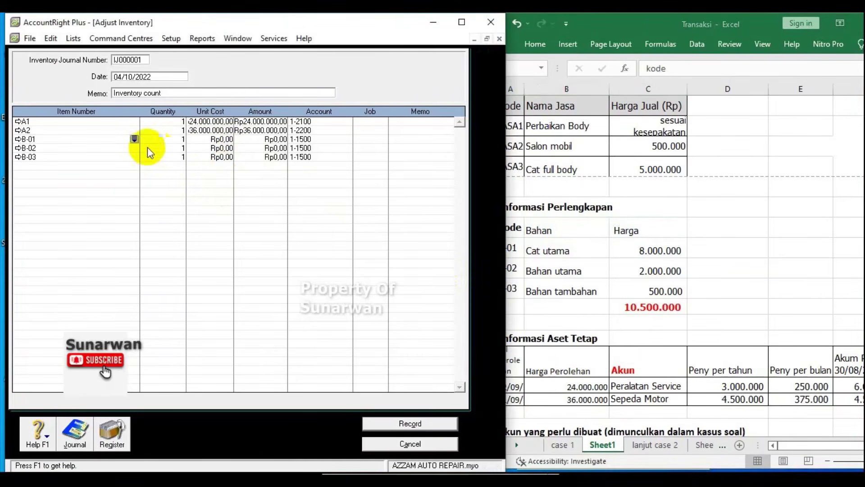
click(196, 139)
text(800)
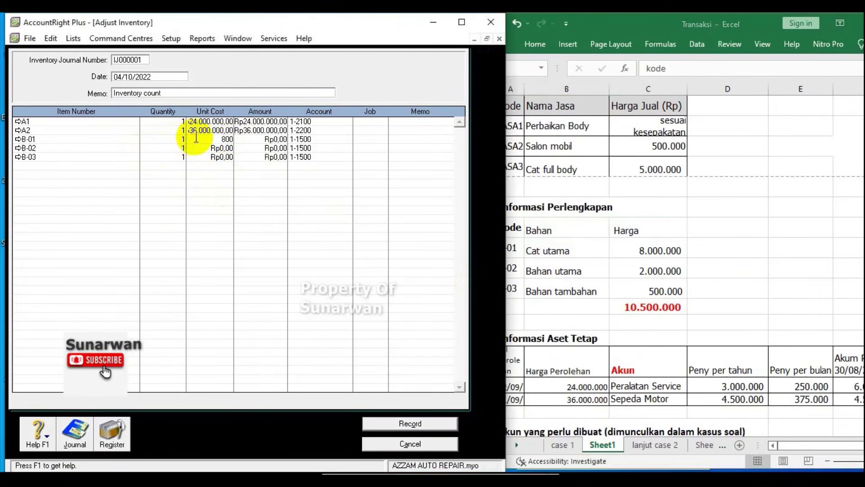
text(0000)
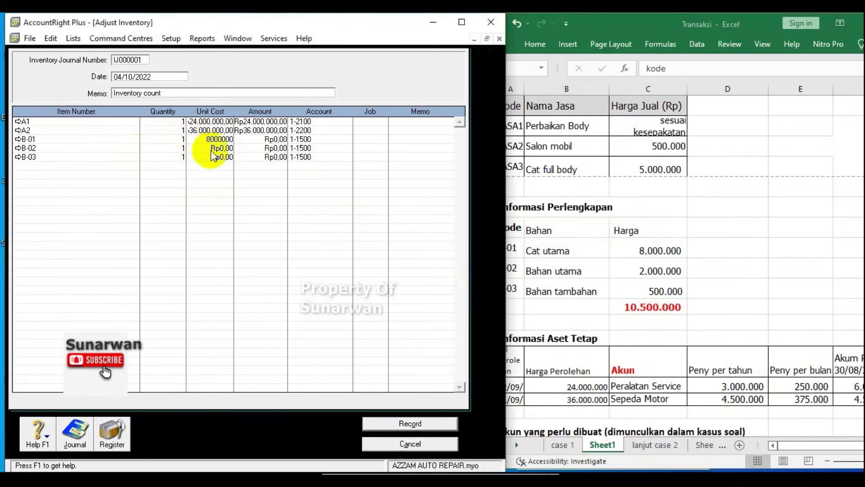
Set the unit cost of item B-02 to 2000000 and of item B-03 to 500000
click(212, 149)
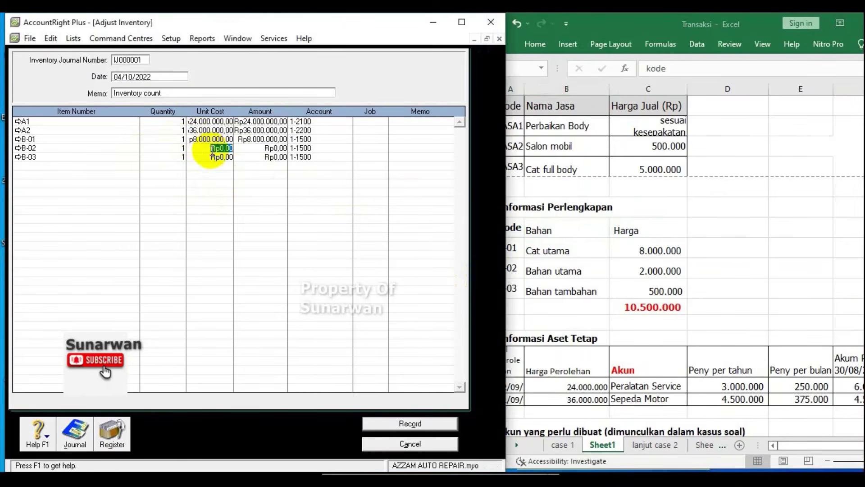
text(2000000)
click(213, 157)
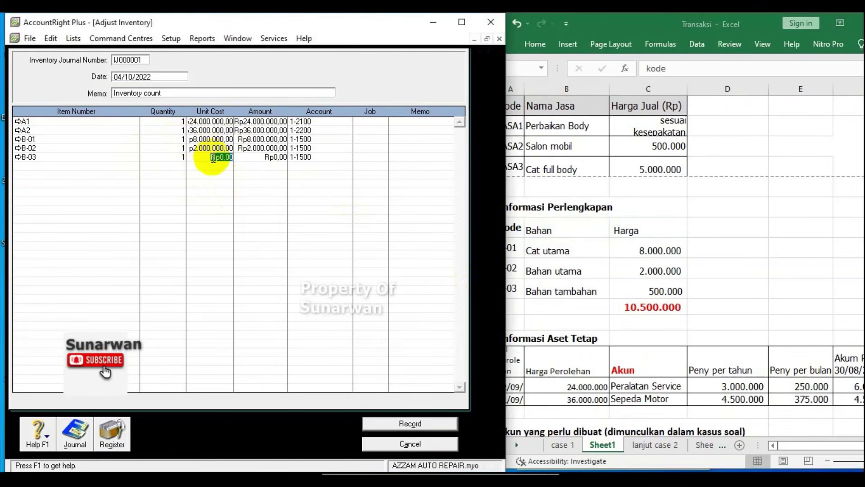
text(500.000)
key(Tab)
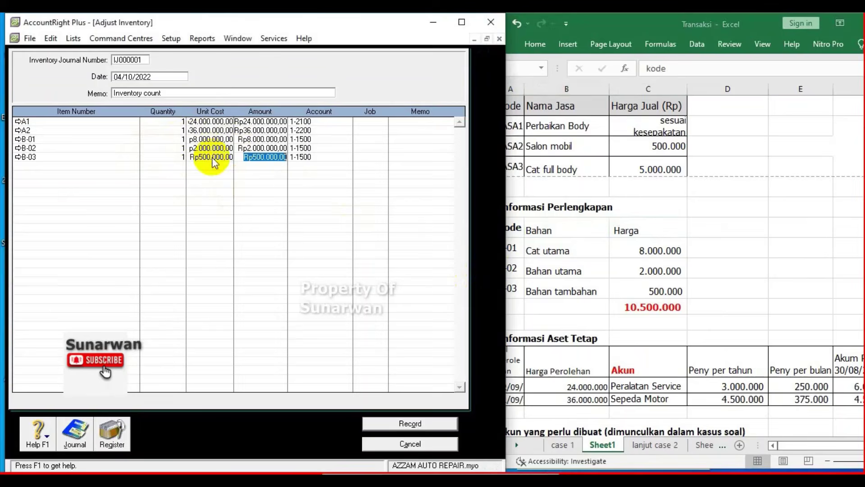
click(325, 149)
click(350, 148)
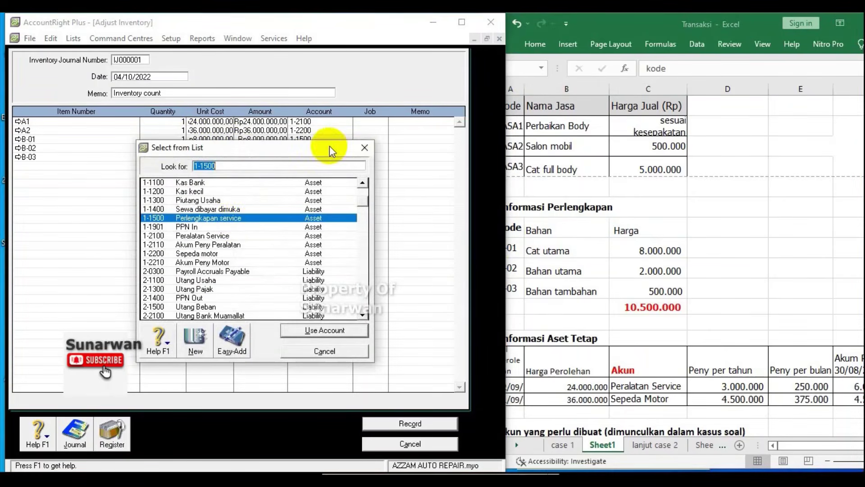
click(324, 353)
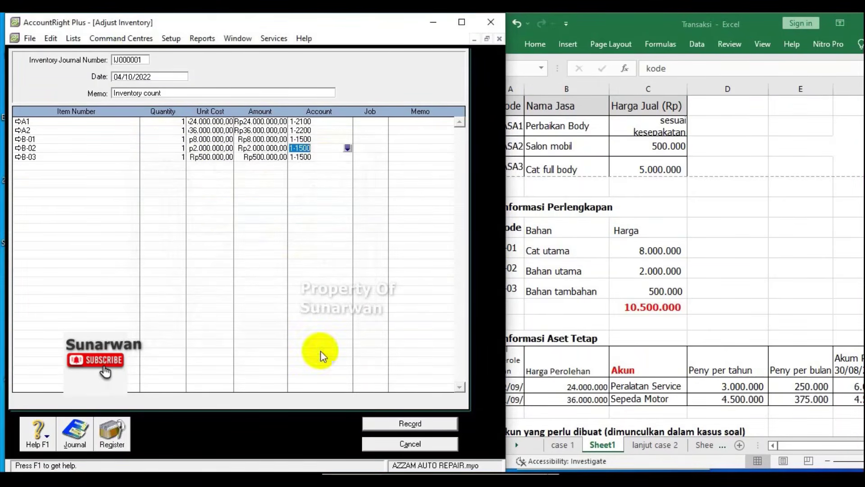
Date the inventory adjustment 01/09/2022 and record it
click(130, 75)
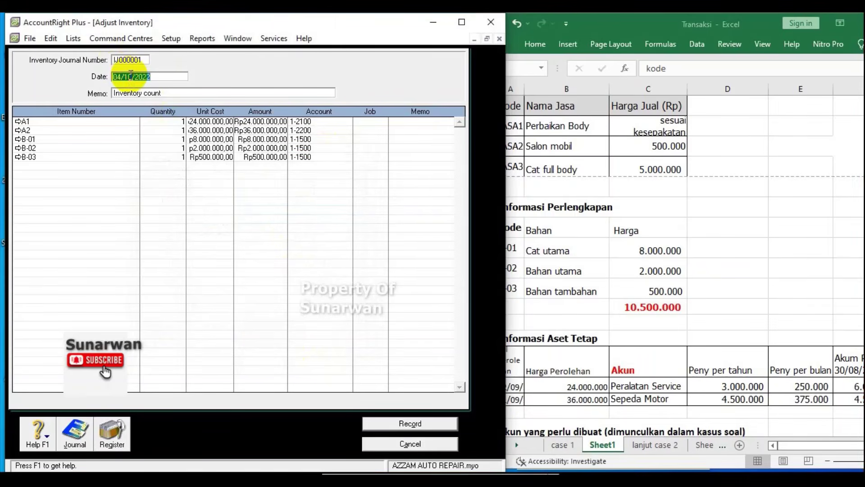
text(01/09/202)
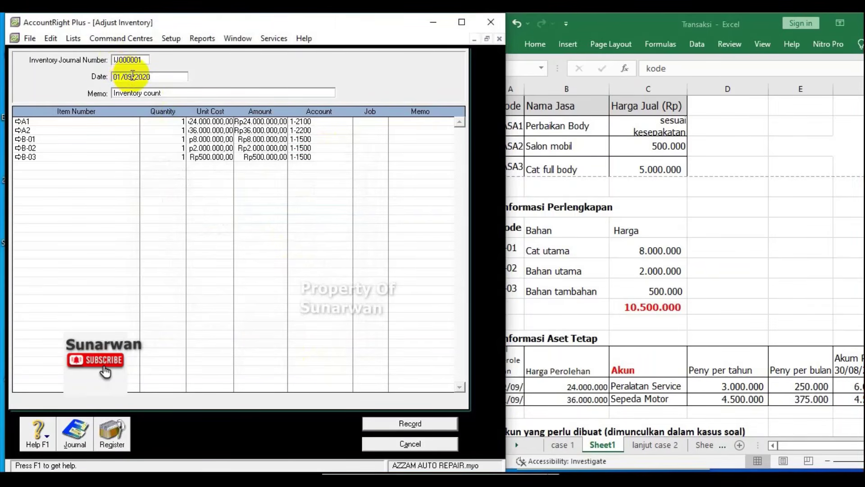
text(2)
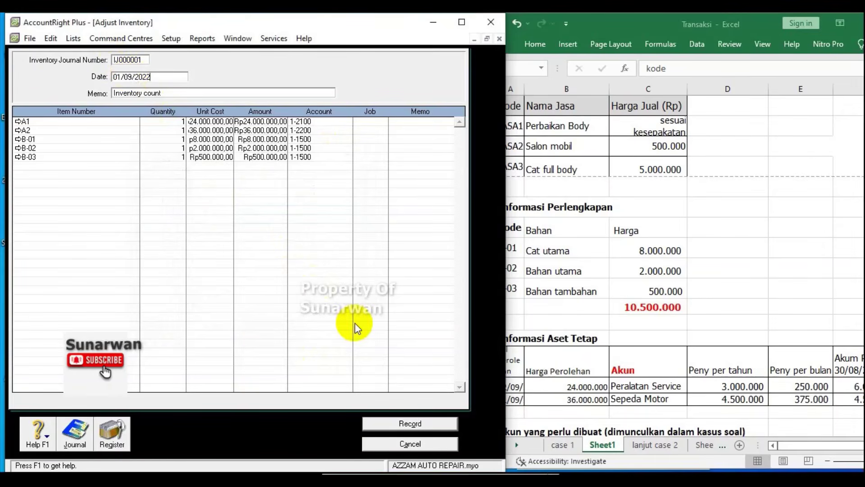
click(407, 424)
Switch to the Transaksi workbook in Excel and review the account balances on the case 1 sheet
key(alt+Tab)
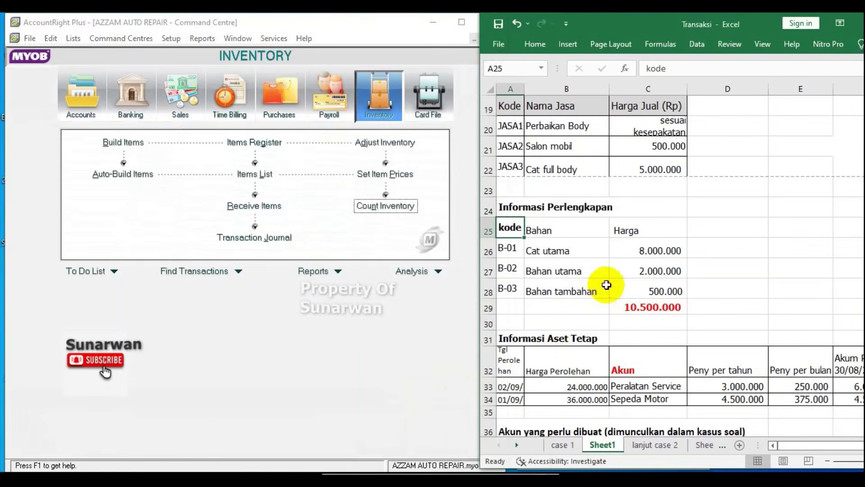
scroll(606, 284, down, 1)
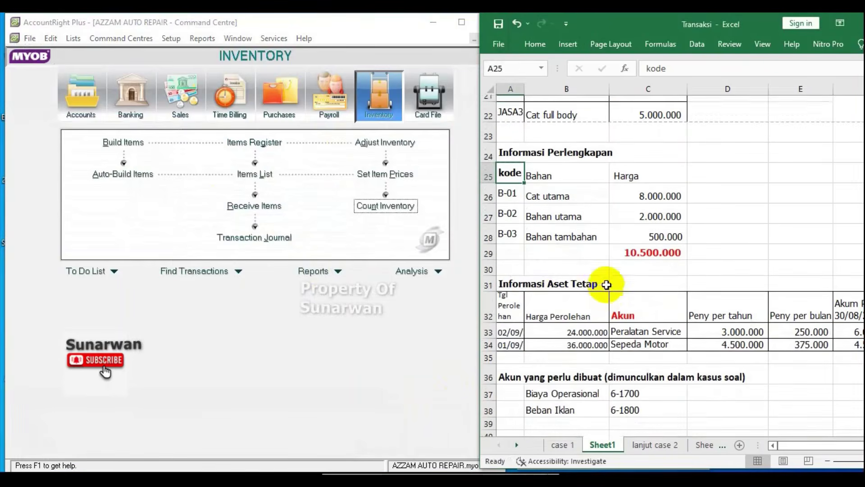
scroll(607, 284, up, 2)
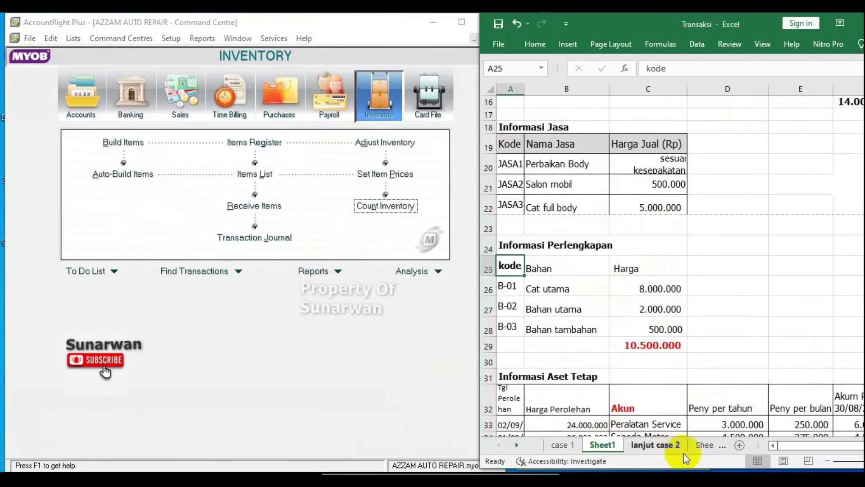
click(558, 446)
scroll(657, 252, up, 5)
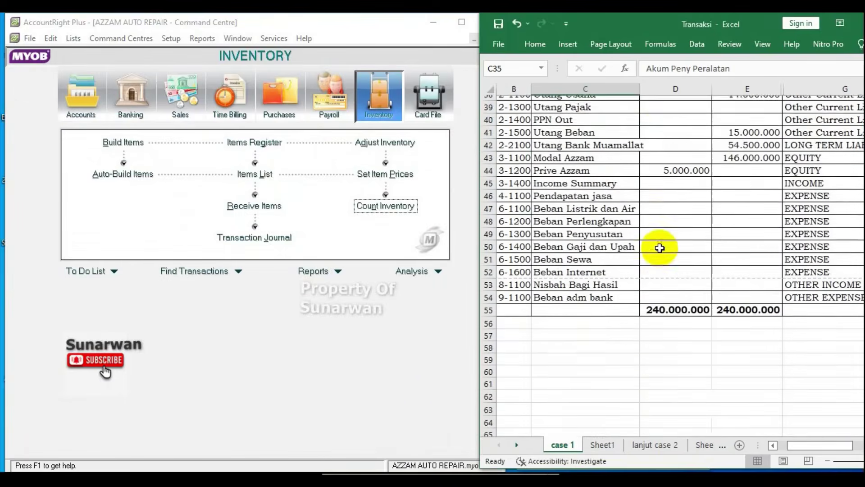
Review the customer, supplier, service, supplies and fixed asset tables on Sheet1 and the accounting policies on the case 1 sheet
scroll(659, 247, up, 2)
scroll(604, 245, down, 2)
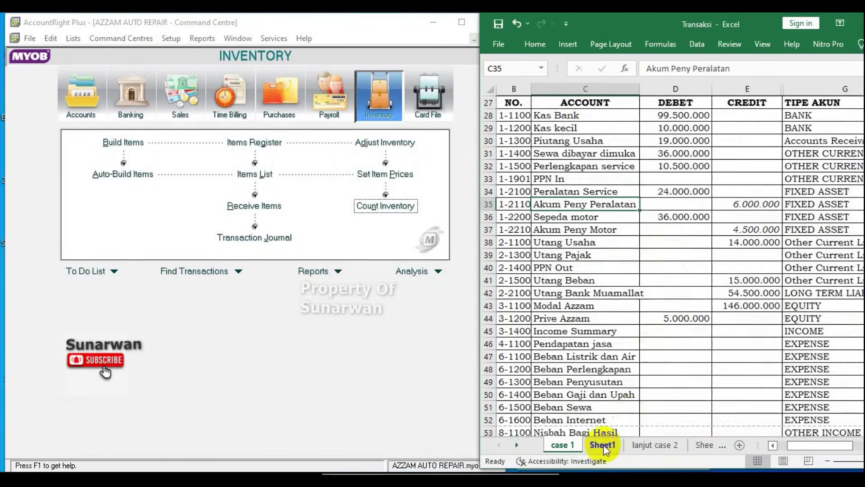
click(602, 445)
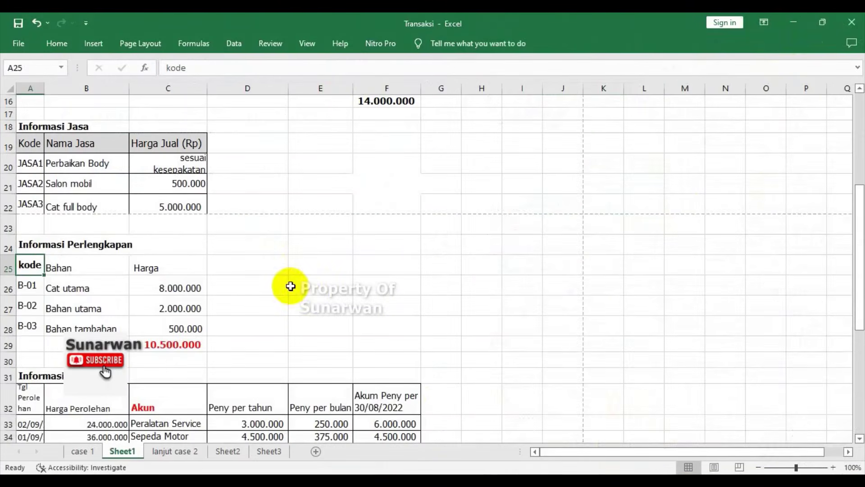
scroll(291, 287, up, 5)
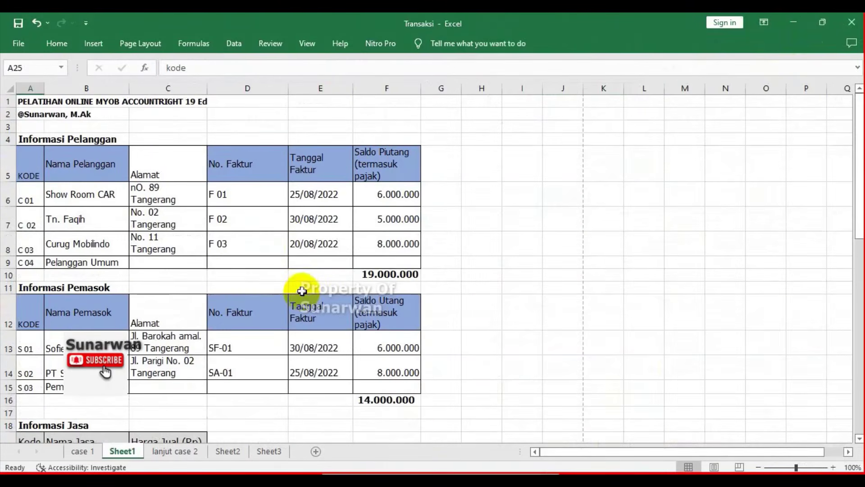
scroll(300, 286, down, 8)
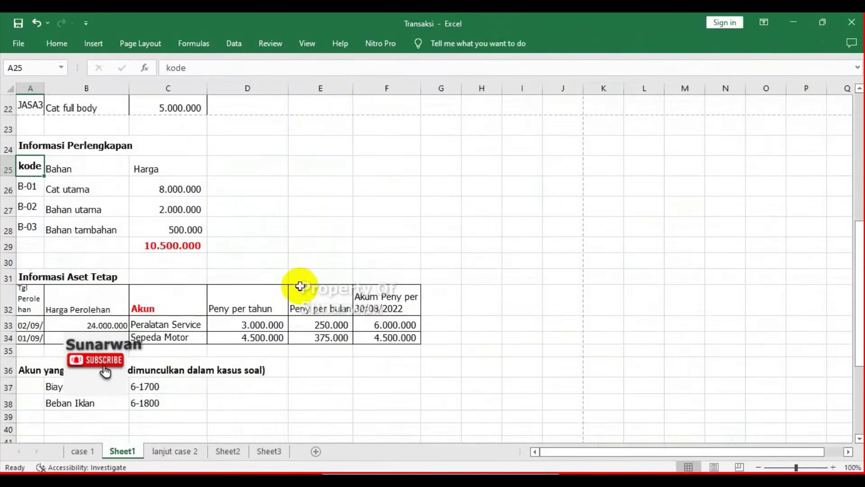
scroll(191, 282, up, 1)
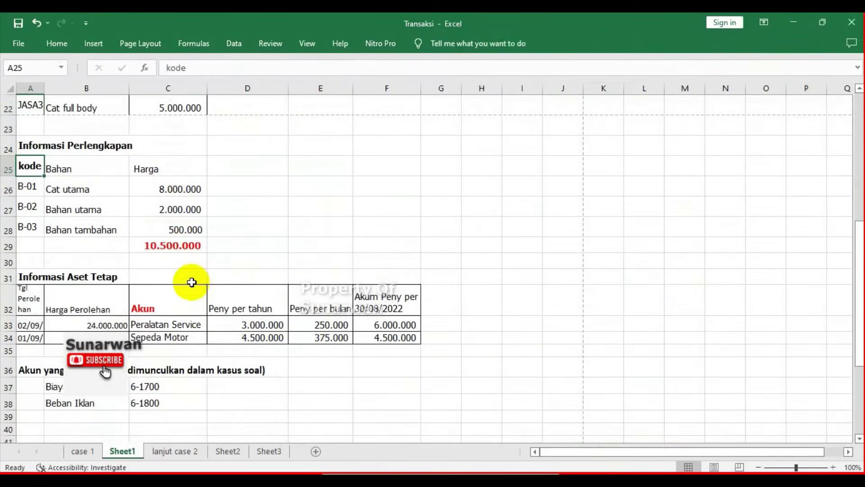
click(97, 452)
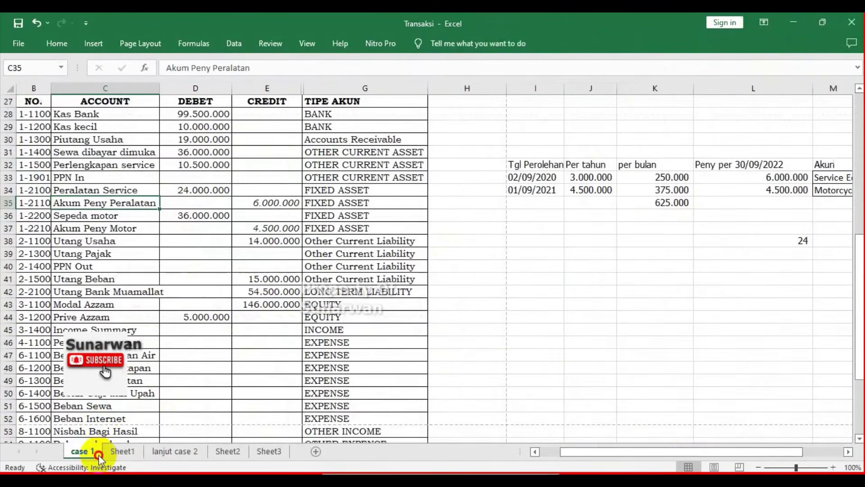
scroll(291, 305, up, 5)
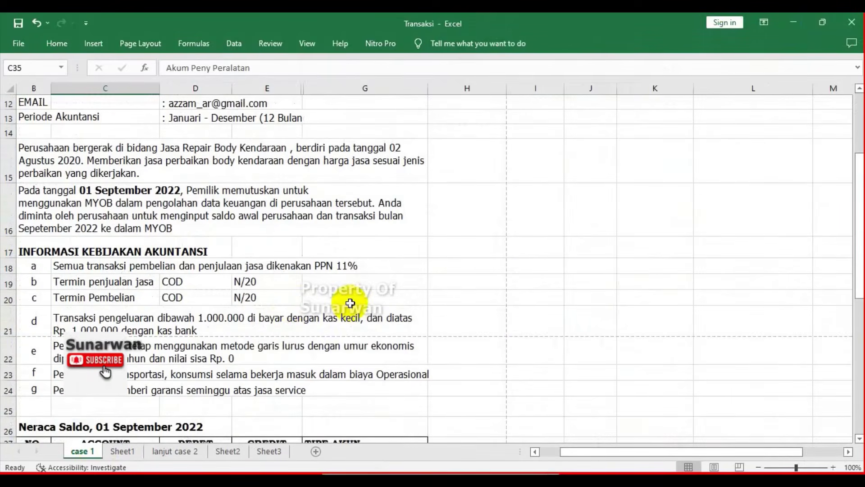
Switch to AccountRight Plus and run the Company Data Auditor's transaction review for 01/01/2022 to 04/10/2022
click(796, 19)
click(457, 21)
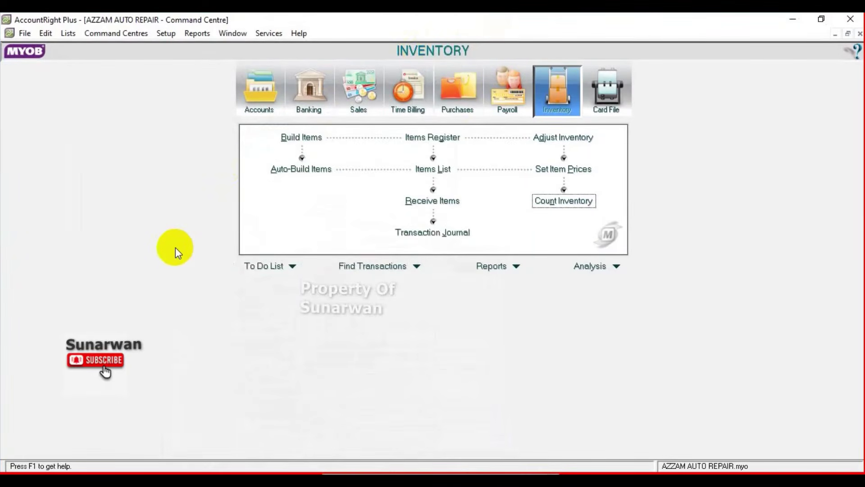
click(259, 93)
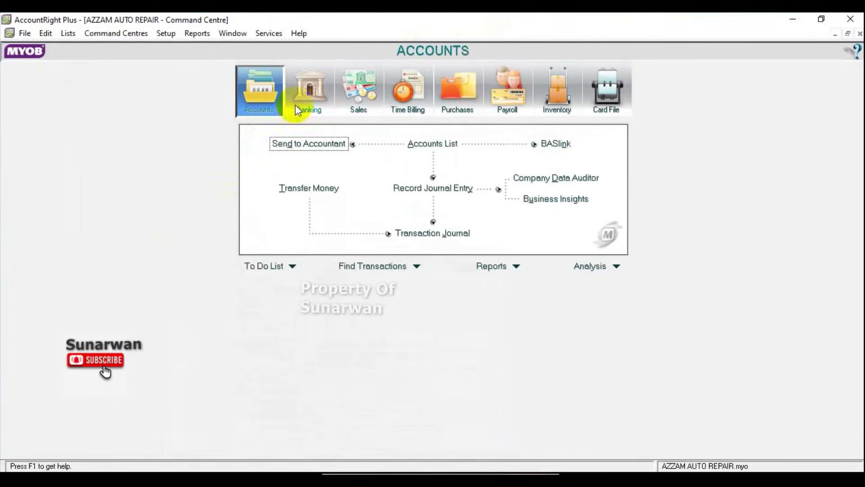
click(544, 180)
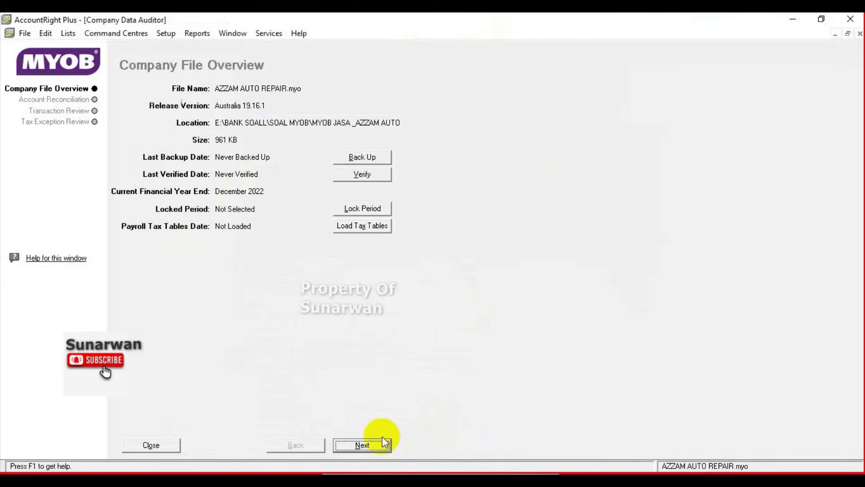
click(353, 446)
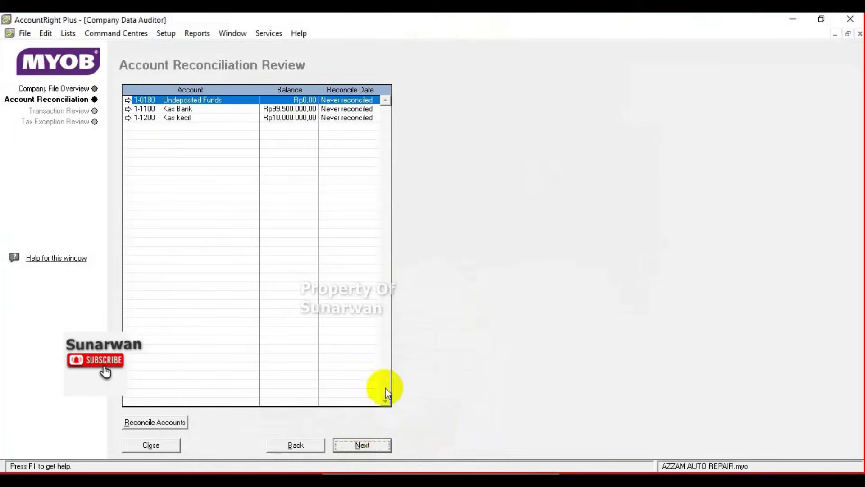
click(353, 446)
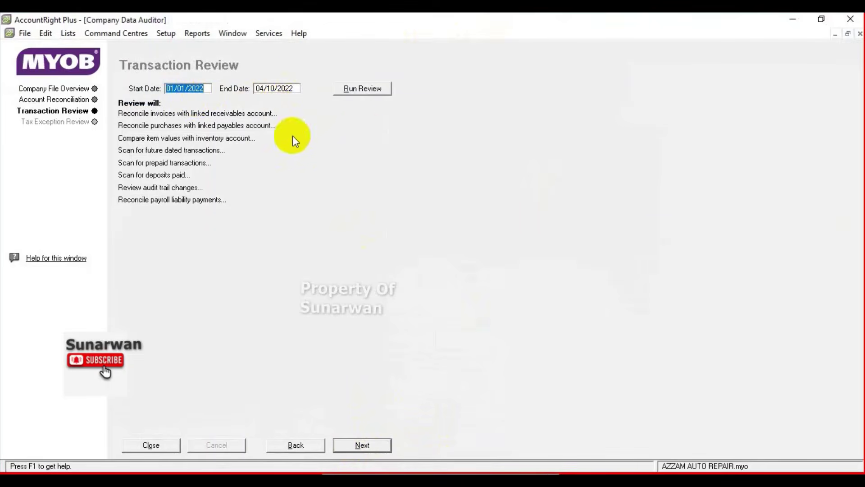
click(367, 89)
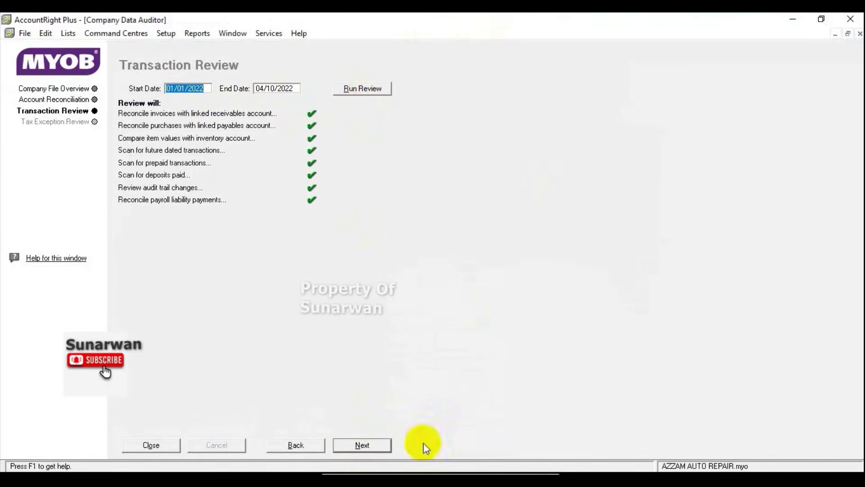
Run the tax exception review for 01/01/2022 to 04/10/2022 and finish the audit without printing the summary report
click(361, 445)
click(358, 89)
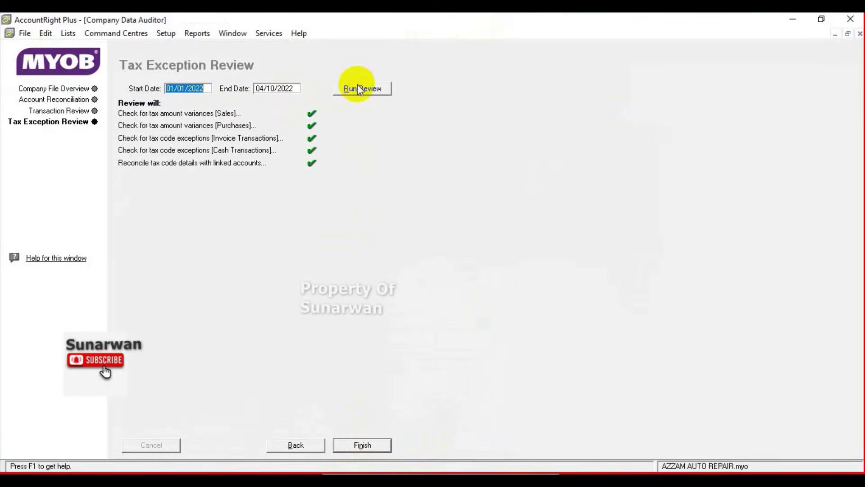
click(362, 445)
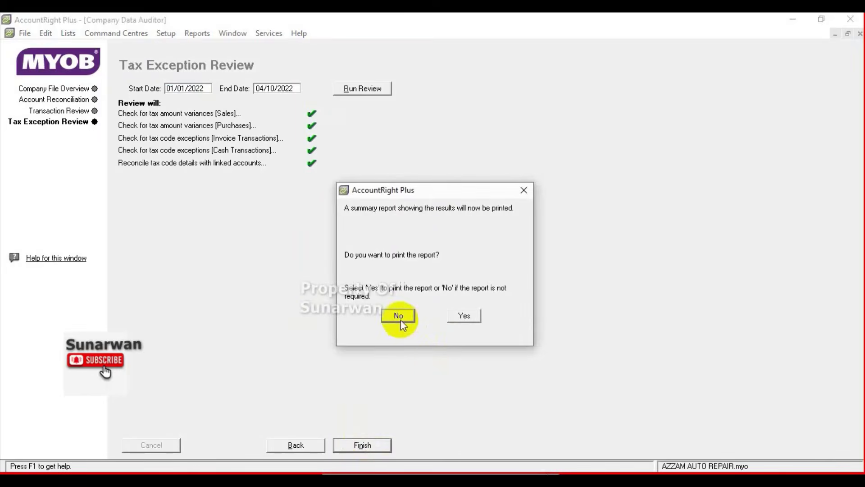
click(395, 315)
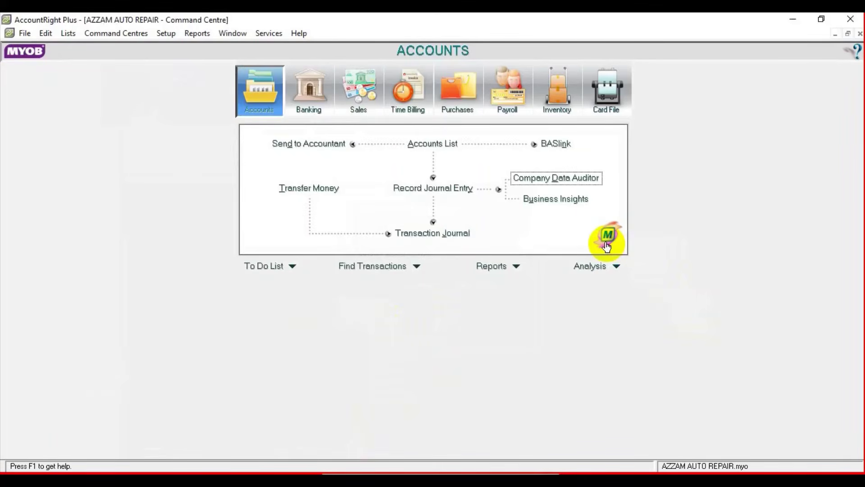
Display the Trial Balance report for August of financial year 2022
click(488, 266)
click(58, 143)
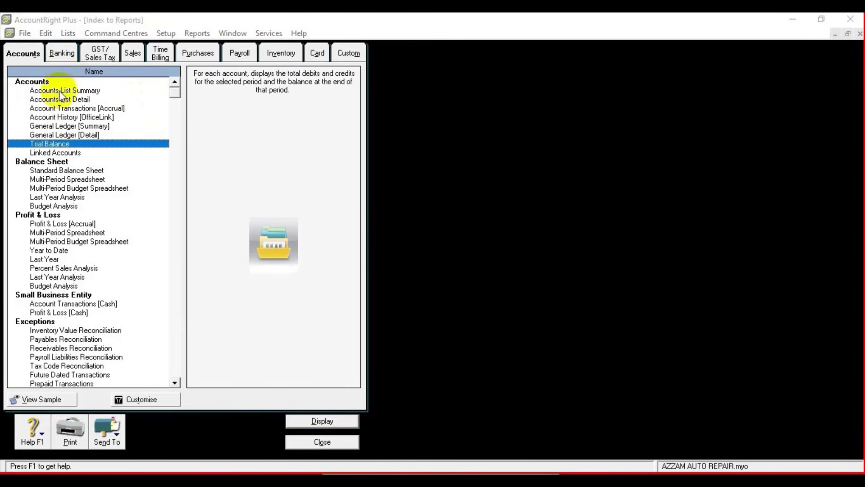
double_click(59, 143)
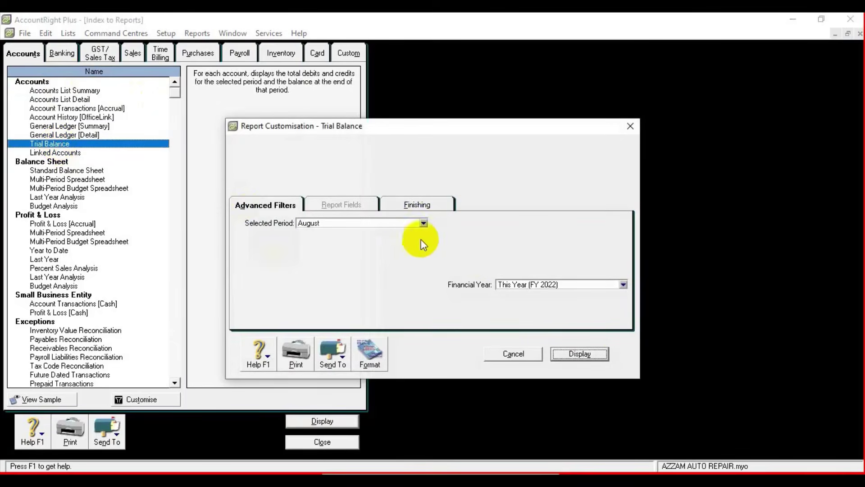
click(580, 353)
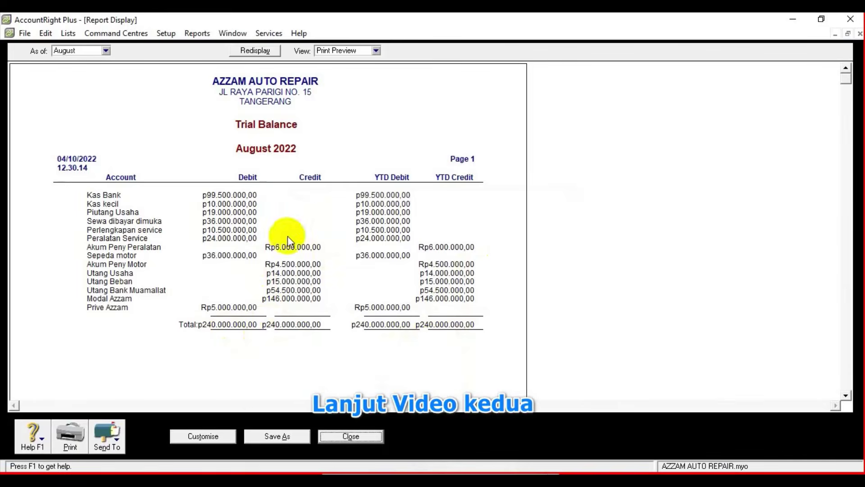
Compare the Trial Balance report with the Neraca Saldo table on the Transaksi workbook's case 1 sheet, and close the report
click(490, 480)
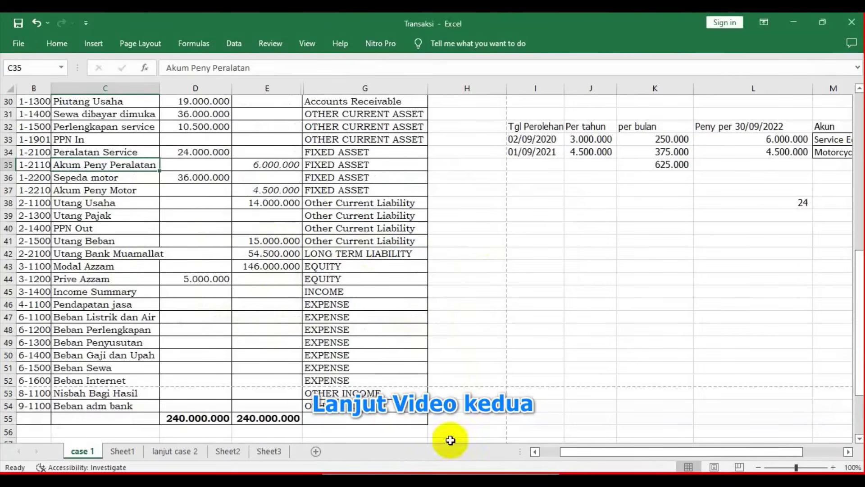
scroll(285, 378, up, 2)
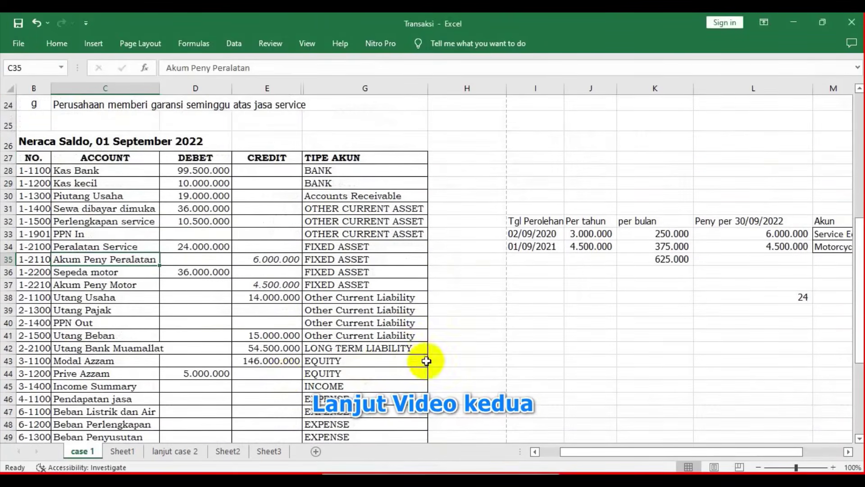
click(523, 480)
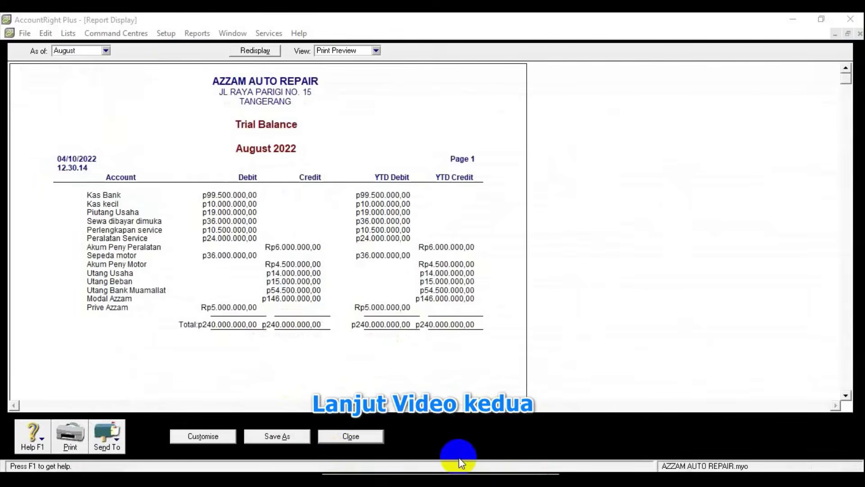
click(351, 436)
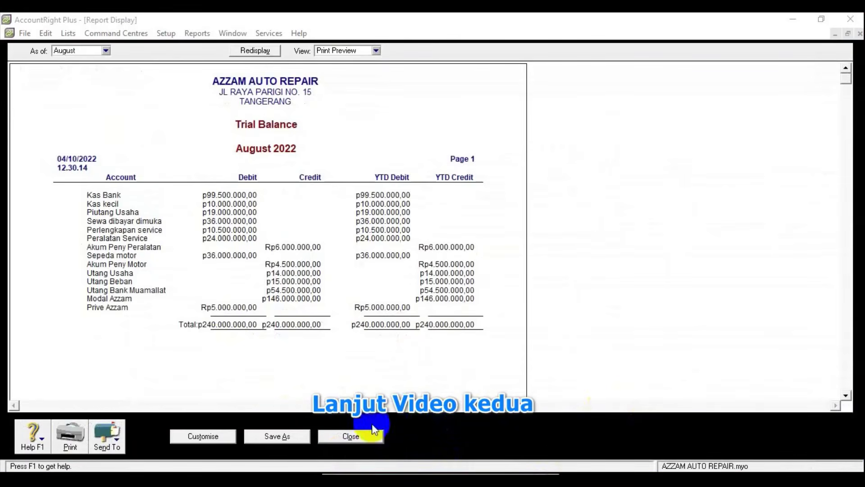
click(350, 436)
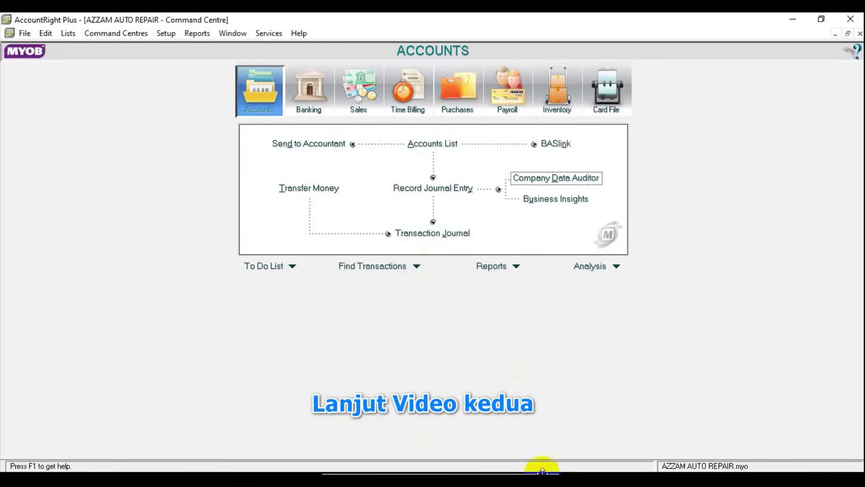
Reopen the Company Data Auditor and advance to its transaction review
click(540, 183)
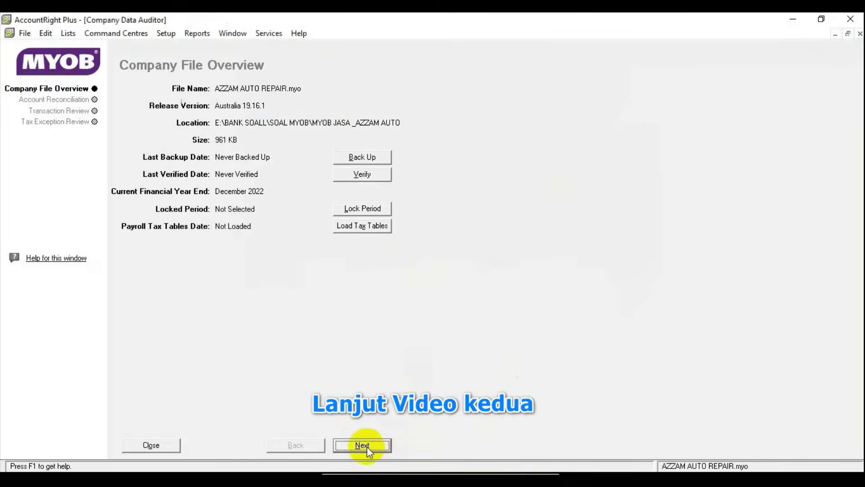
click(366, 445)
click(365, 445)
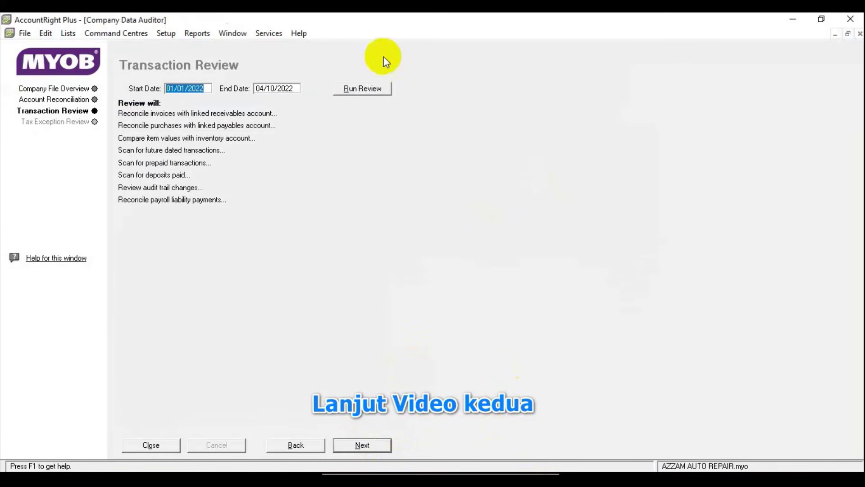